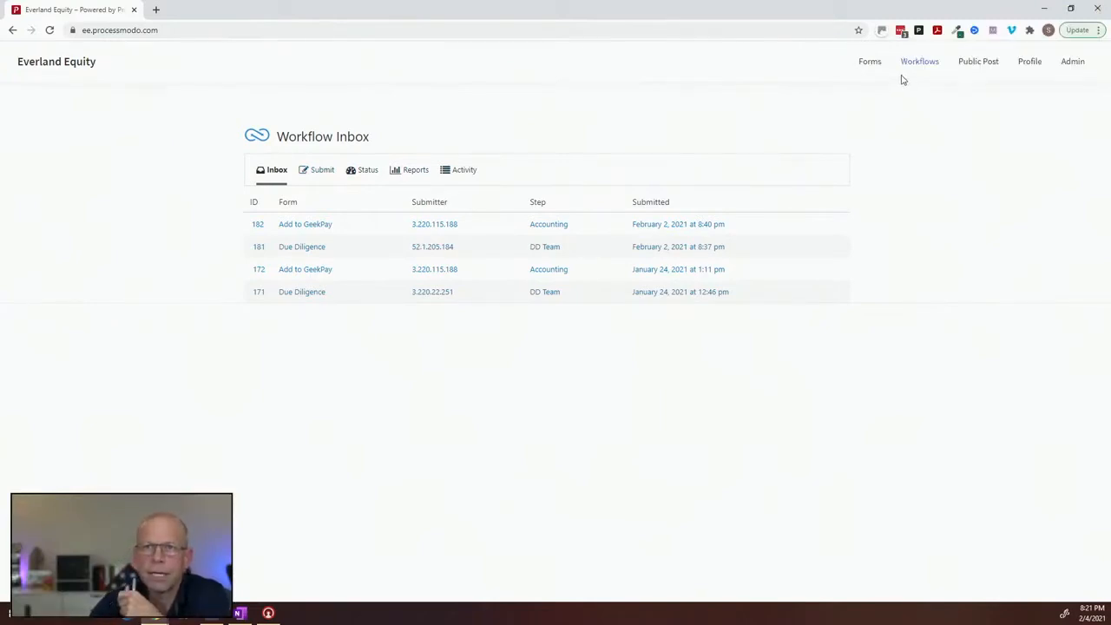
# Create a new form titled "Mailing Matrix" in the site's forms list.
pyautogui.moveTo(885, 72)
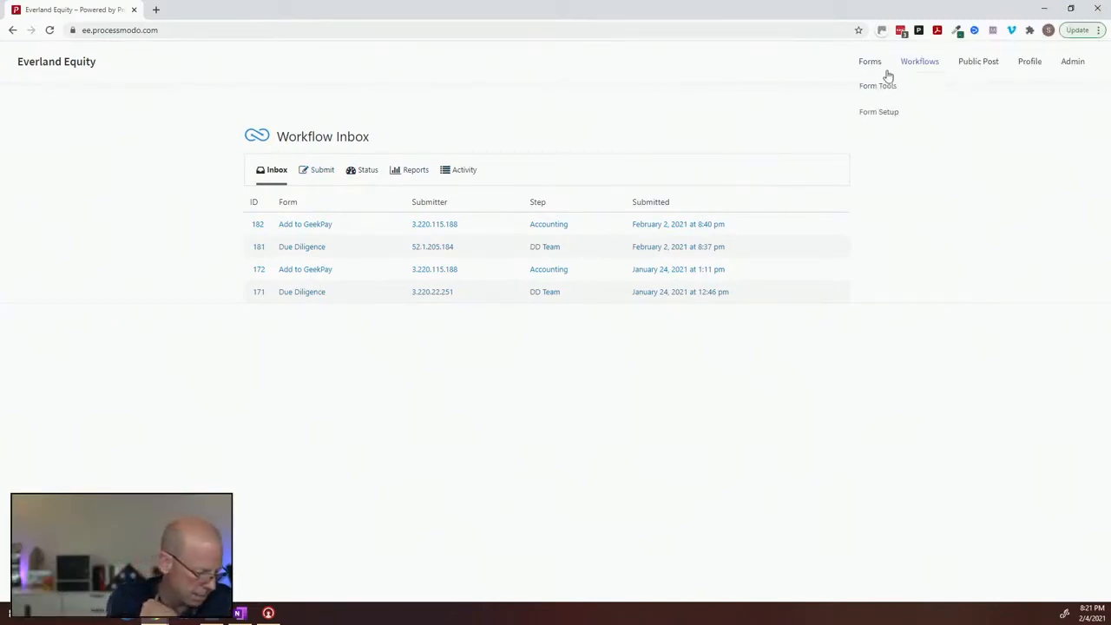
pyautogui.hotkey('ctrl', '+')
pyautogui.hotkey('ctrl', '+')
pyautogui.hotkey('ctrl', '+')
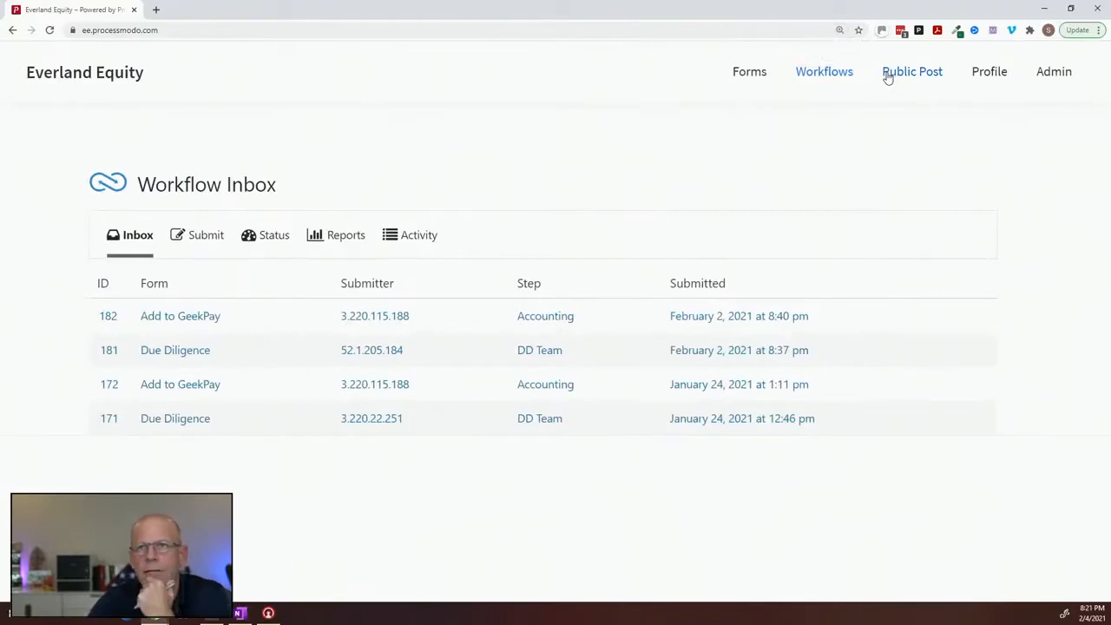
pyautogui.moveTo(852, 80)
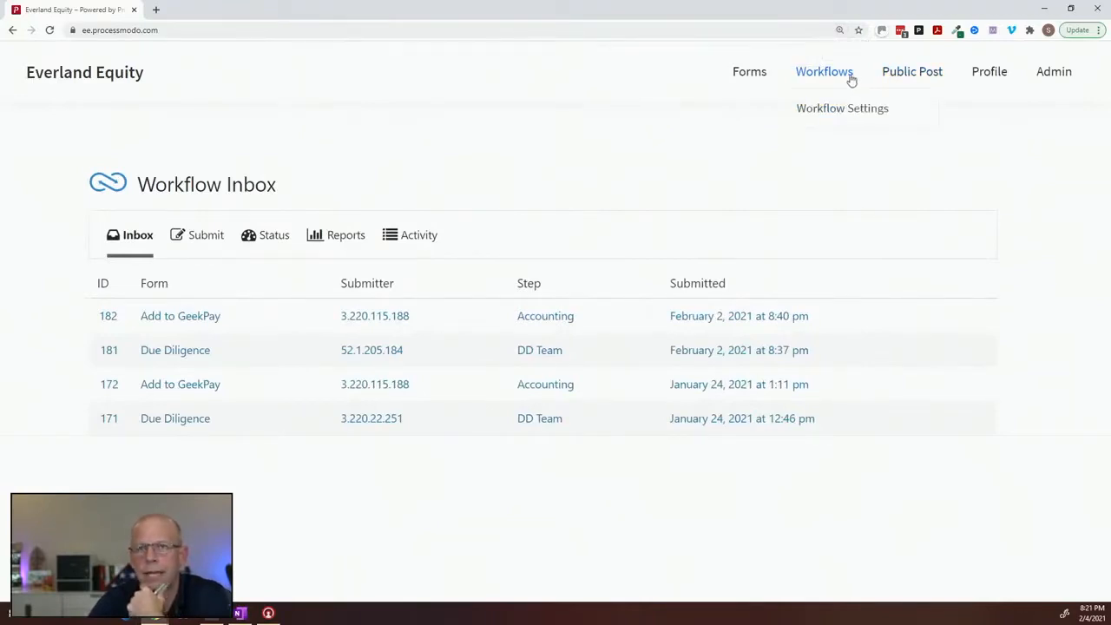
pyautogui.click(770, 78)
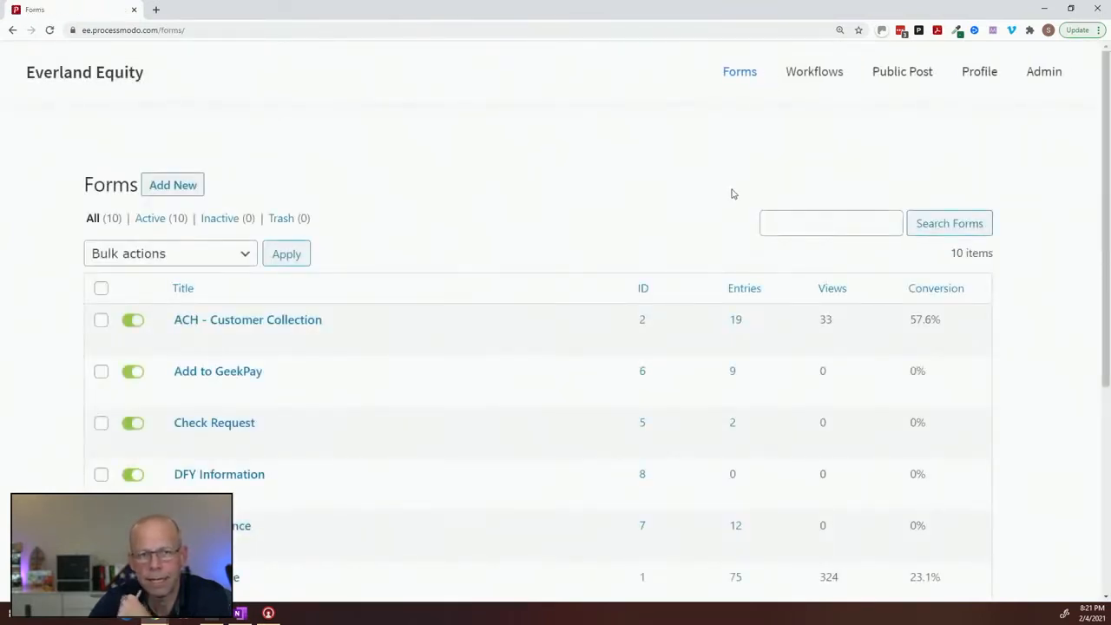
pyautogui.click(190, 189)
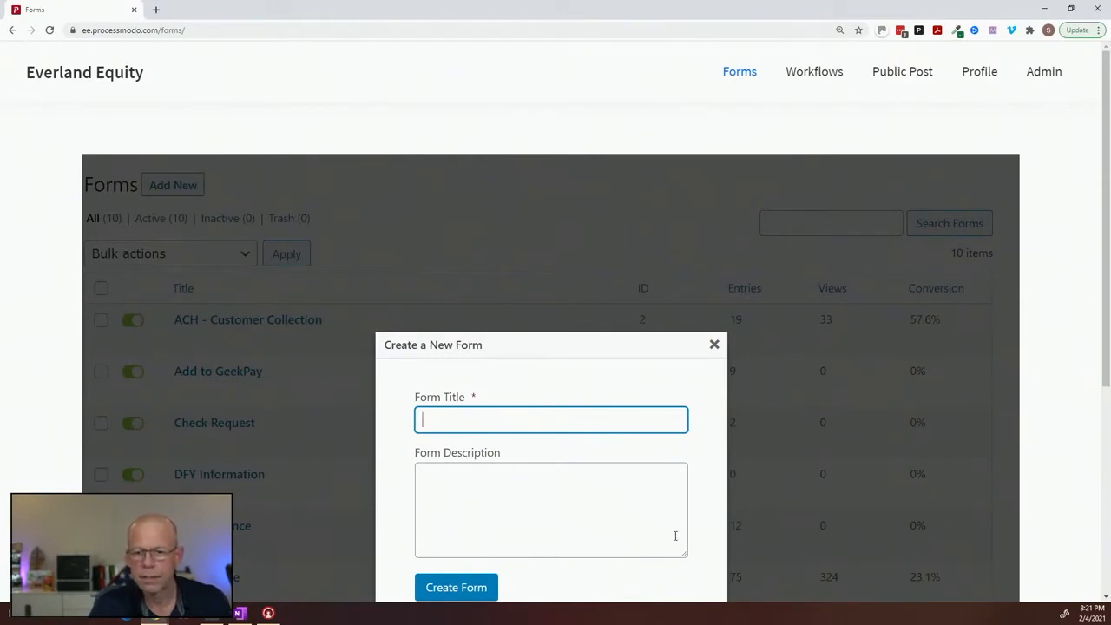
pyautogui.write('Mail')
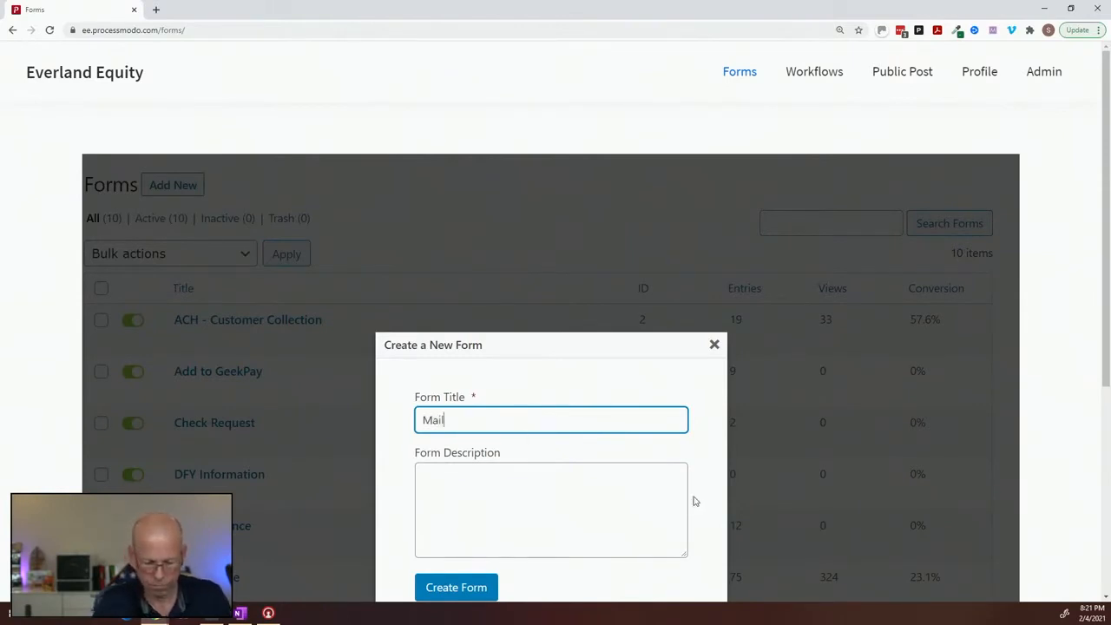
pyautogui.write('ing Matrix')
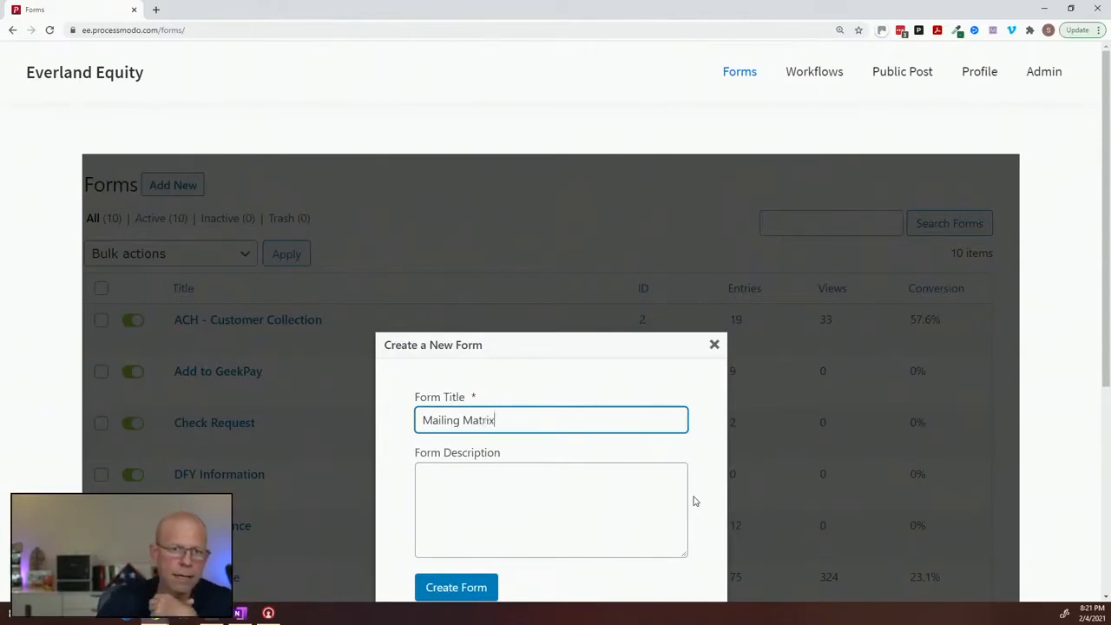
pyautogui.click(496, 595)
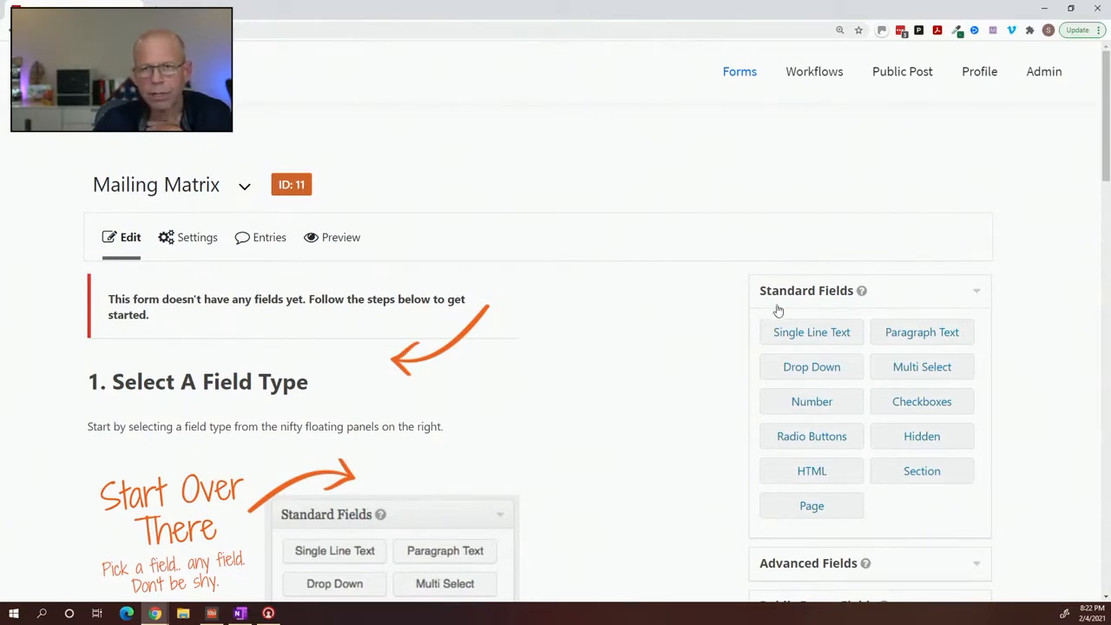
# Add a Date field and a Checkboxes field to the empty Mailing Matrix form.
pyautogui.scroll(-1, 811, 362)
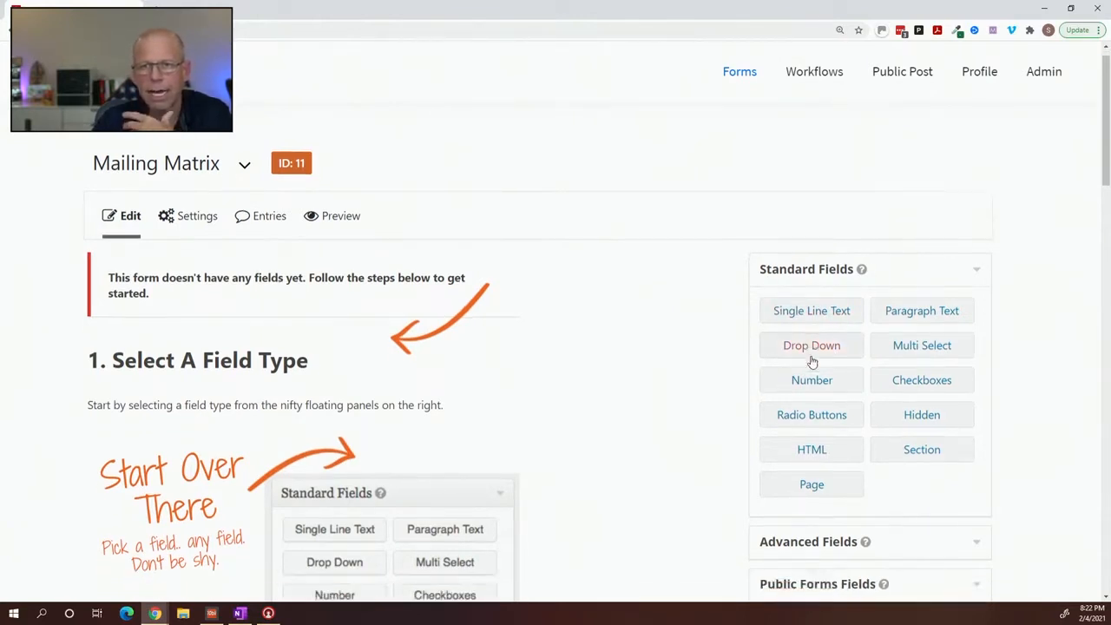
pyautogui.click(801, 504)
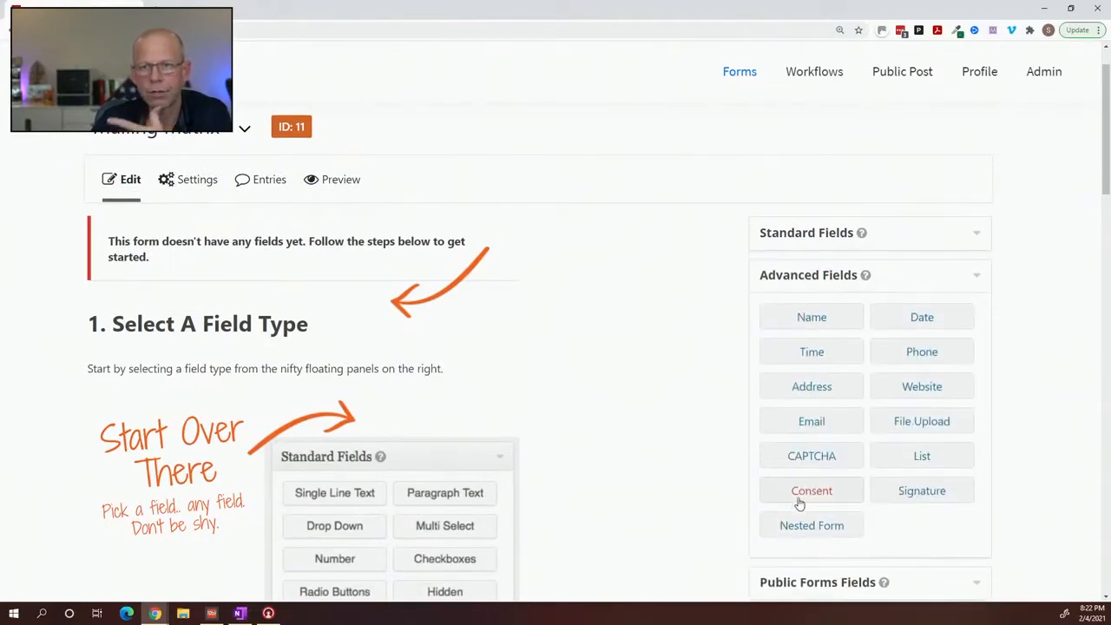
pyautogui.click(942, 320)
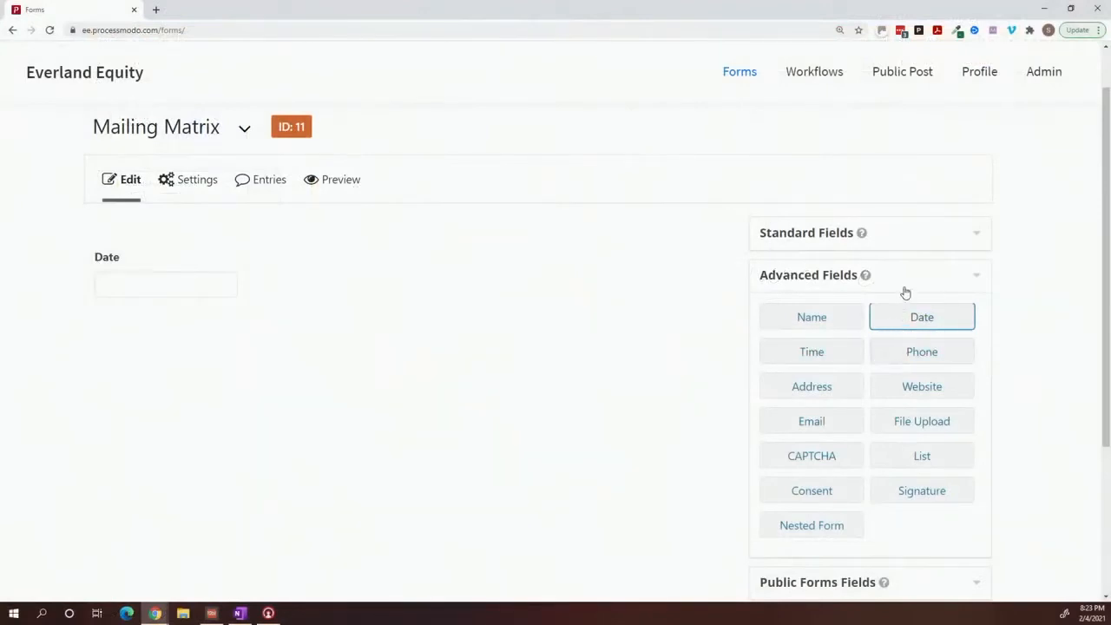
pyautogui.click(905, 250)
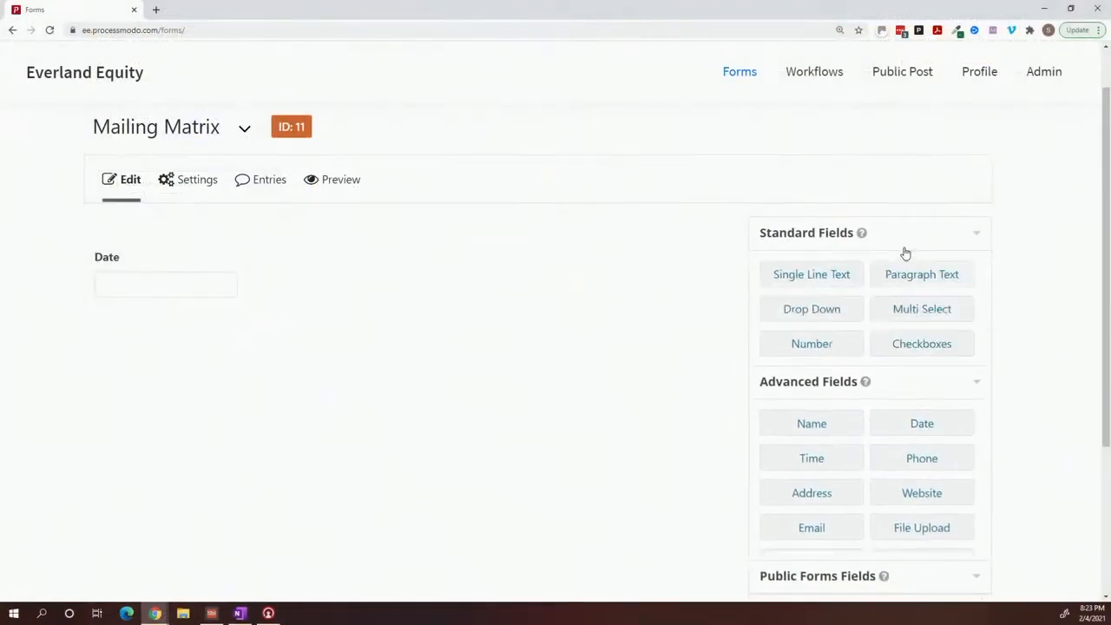
pyautogui.click(913, 345)
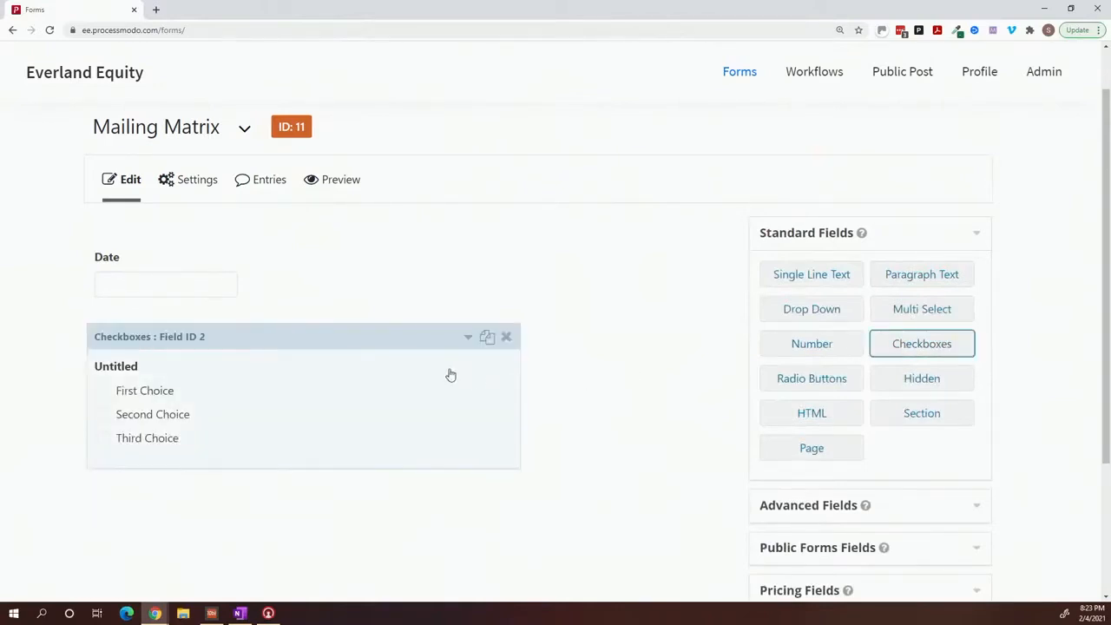
# Change the date field's label to "Trigger Date".
pyautogui.click(293, 304)
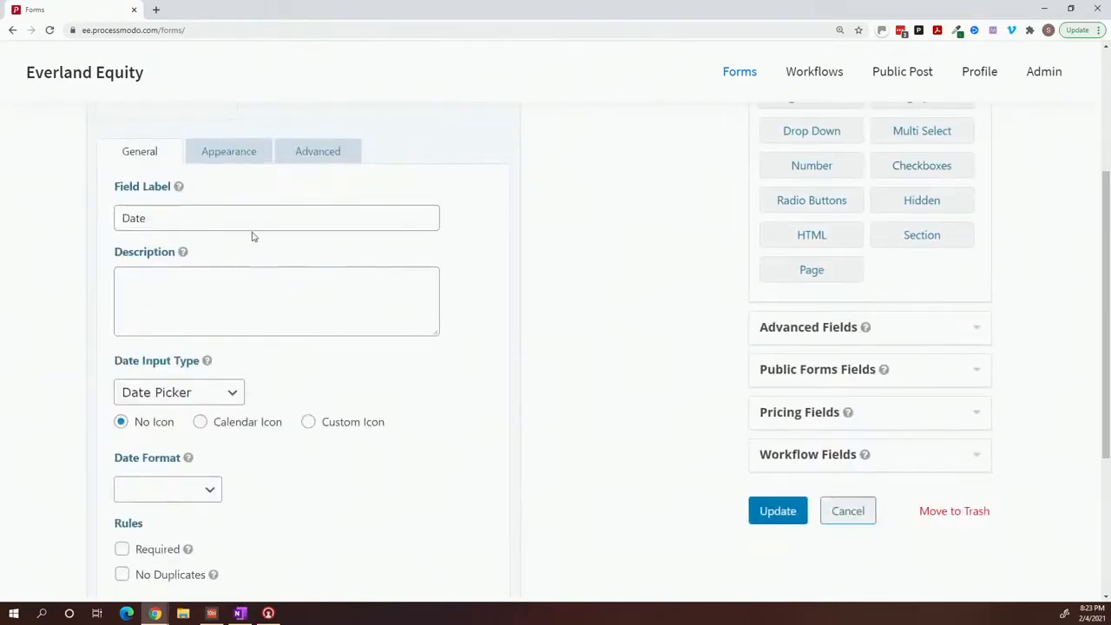
pyautogui.doubleClick(252, 220)
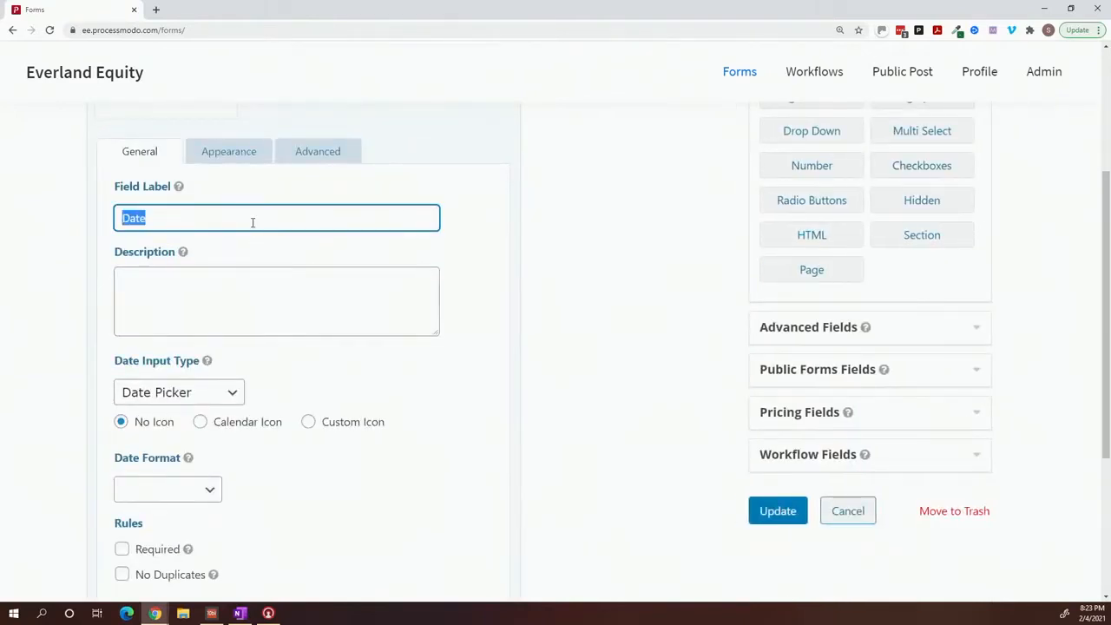
pyautogui.write('Trigger')
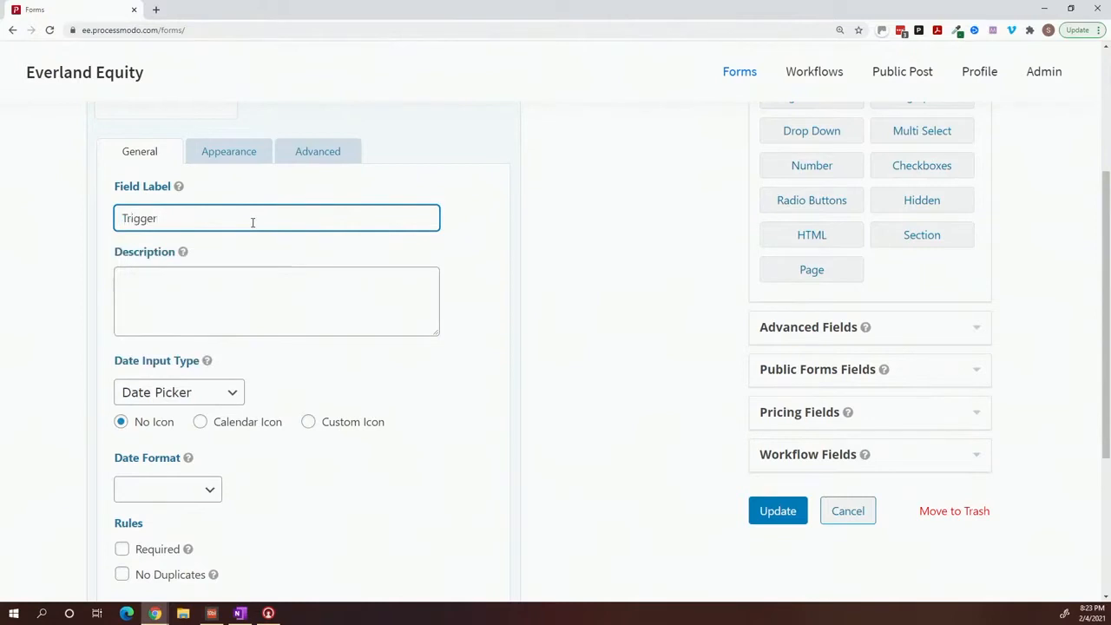
pyautogui.write(' DAte')
pyautogui.press('Left')
pyautogui.press('Left')
pyautogui.press('BackSpace')
pyautogui.write('a')
# Label the untitled checkboxes field "All Records Uploaded".
pyautogui.scroll(-3, 387, 376)
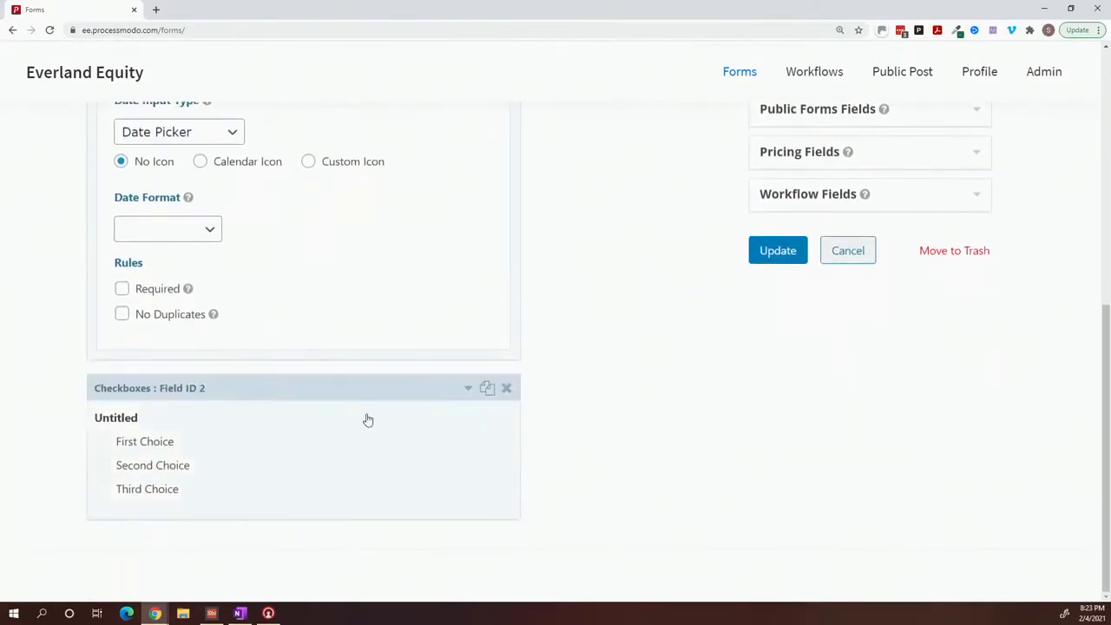
pyautogui.click(368, 419)
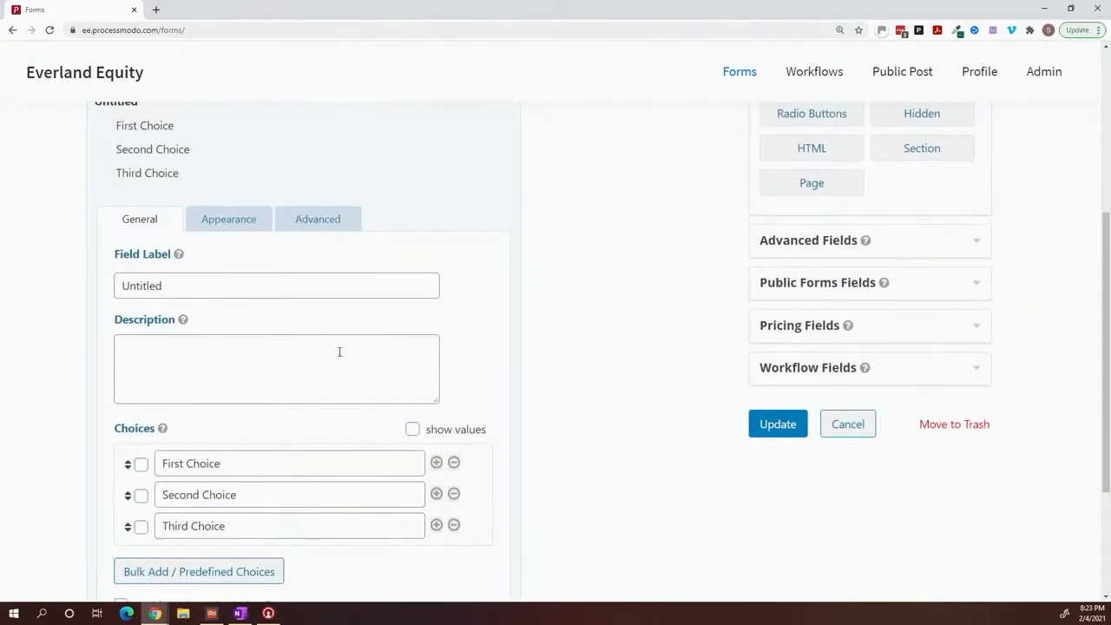
pyautogui.doubleClick(333, 288)
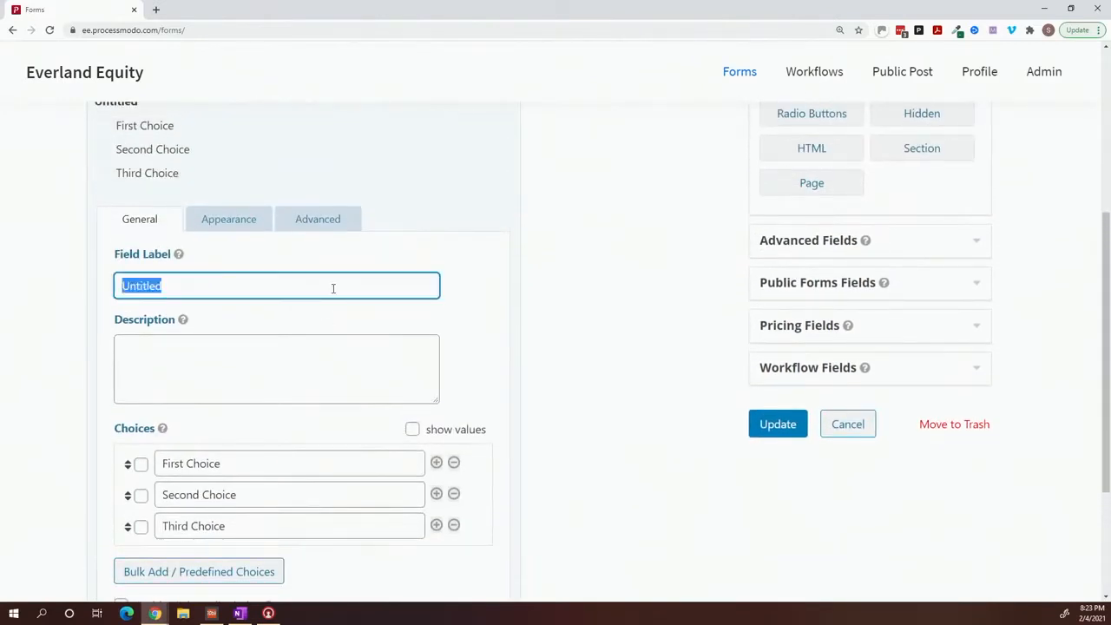
pyautogui.write('Pro')
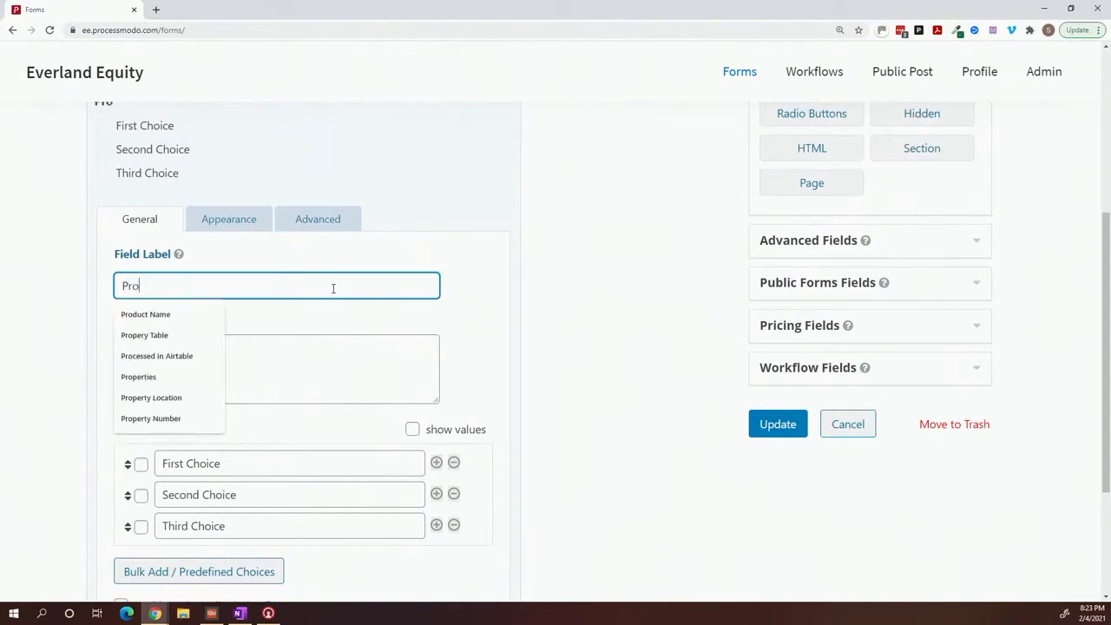
pyautogui.press('BackSpace')
pyautogui.press('BackSpace')
pyautogui.press('BackSpace')
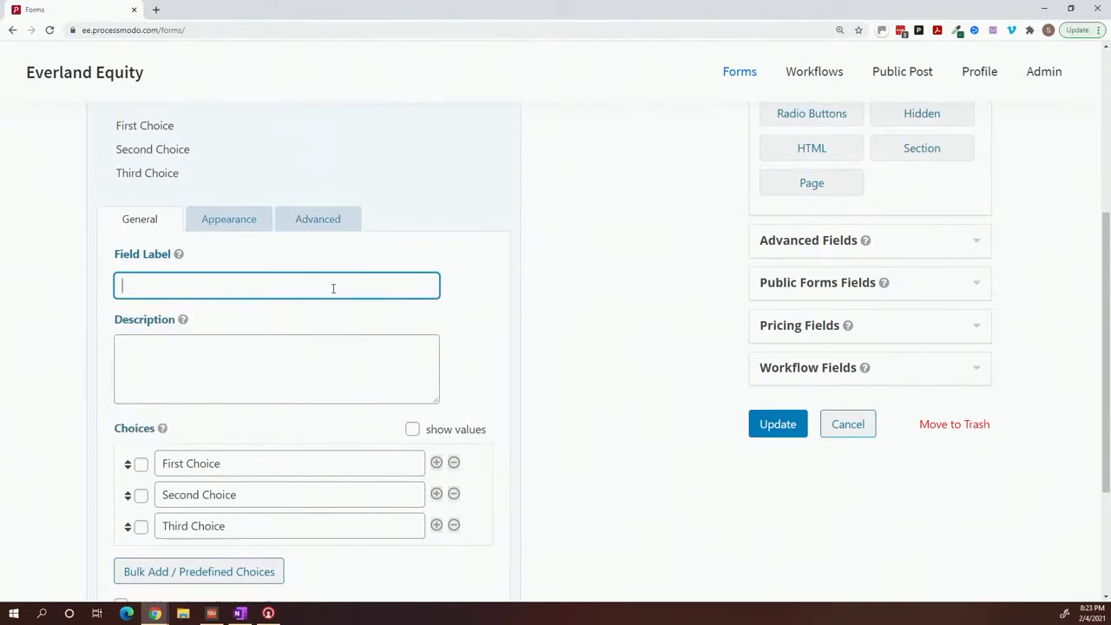
pyautogui.write('All Record')
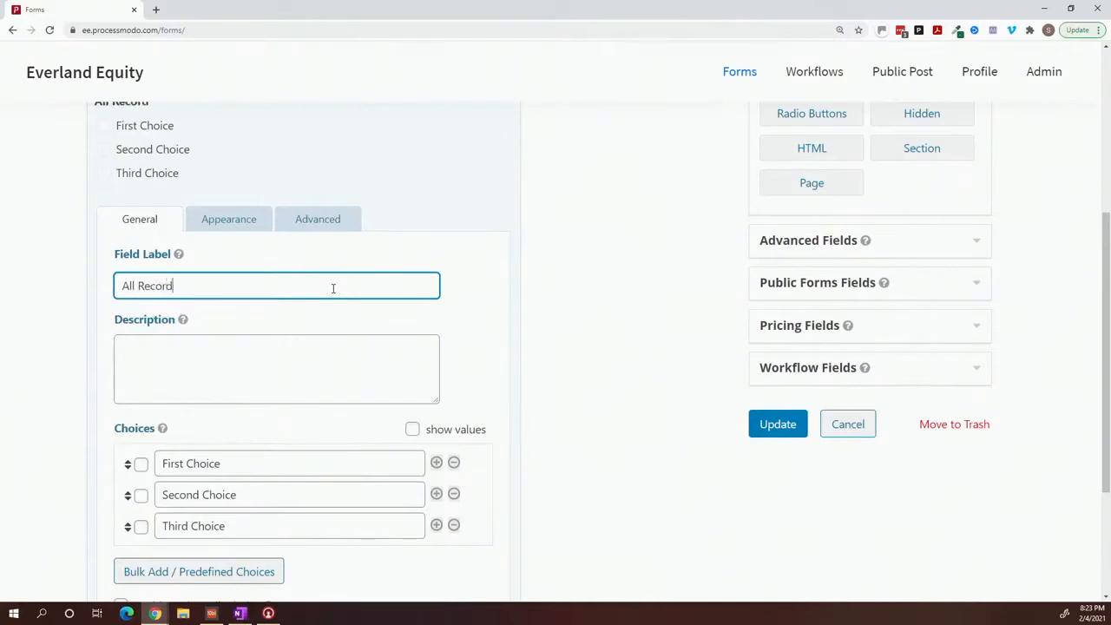
pyautogui.write('s Uploaded')
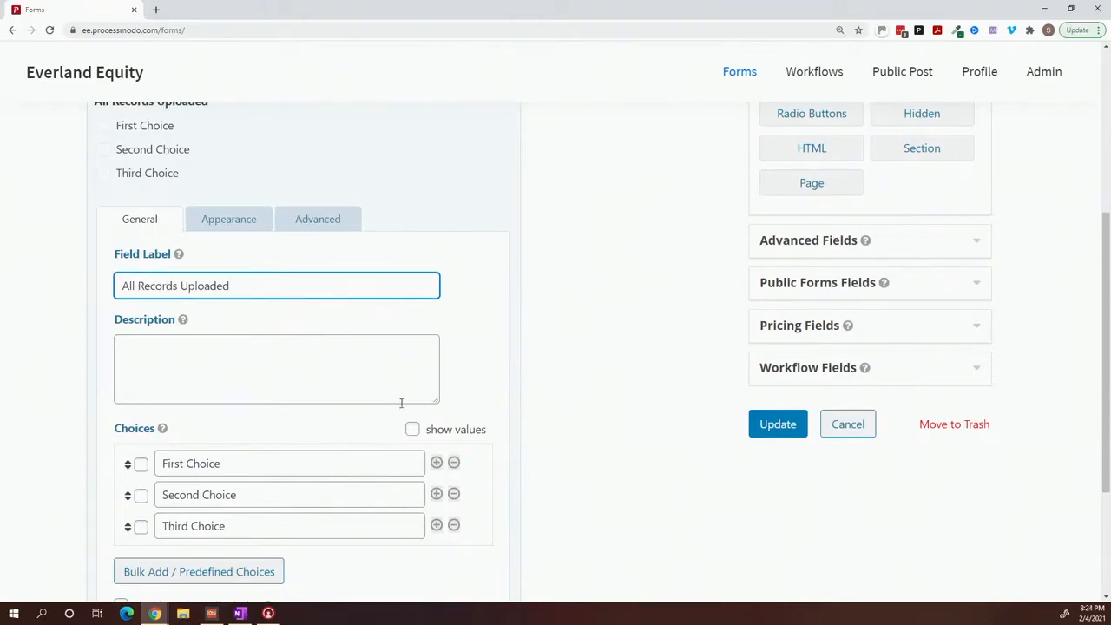
# Remove the first choice of the checkboxes field and rename the remaining two choices "Select One" and "Yes".
pyautogui.click(453, 462)
pyautogui.tripleClick(309, 438)
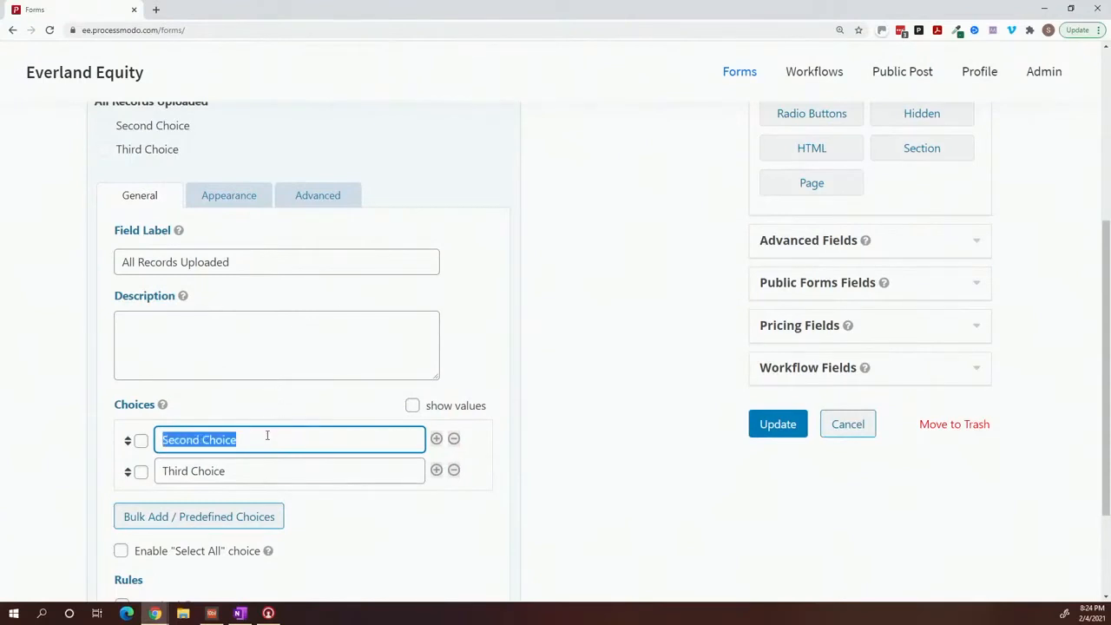
pyautogui.write('Select')
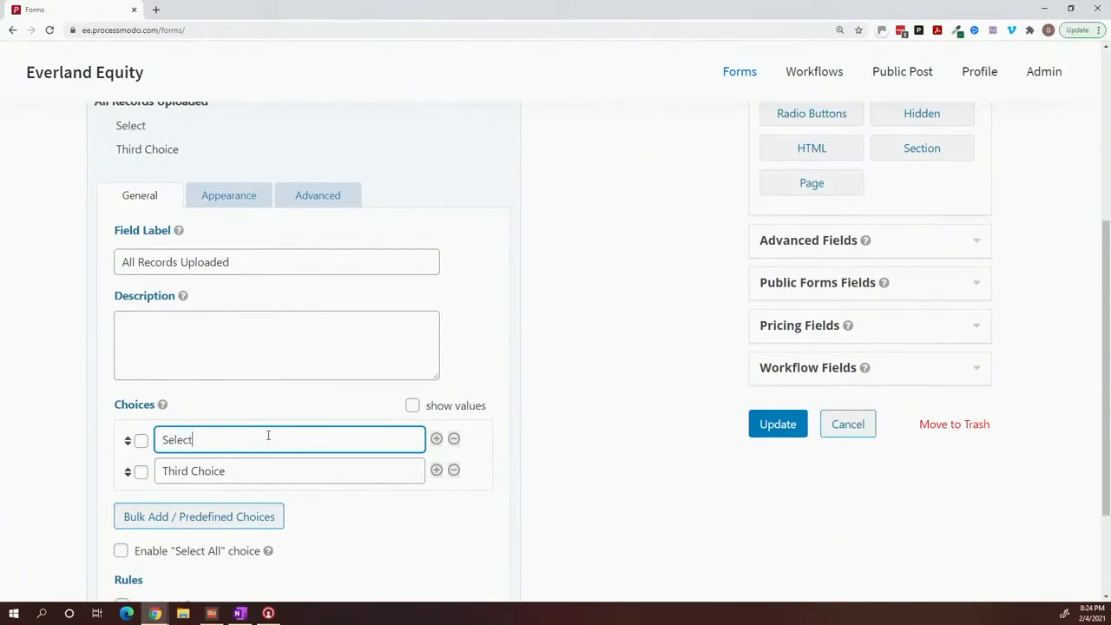
pyautogui.write(' One')
pyautogui.press('Tab')
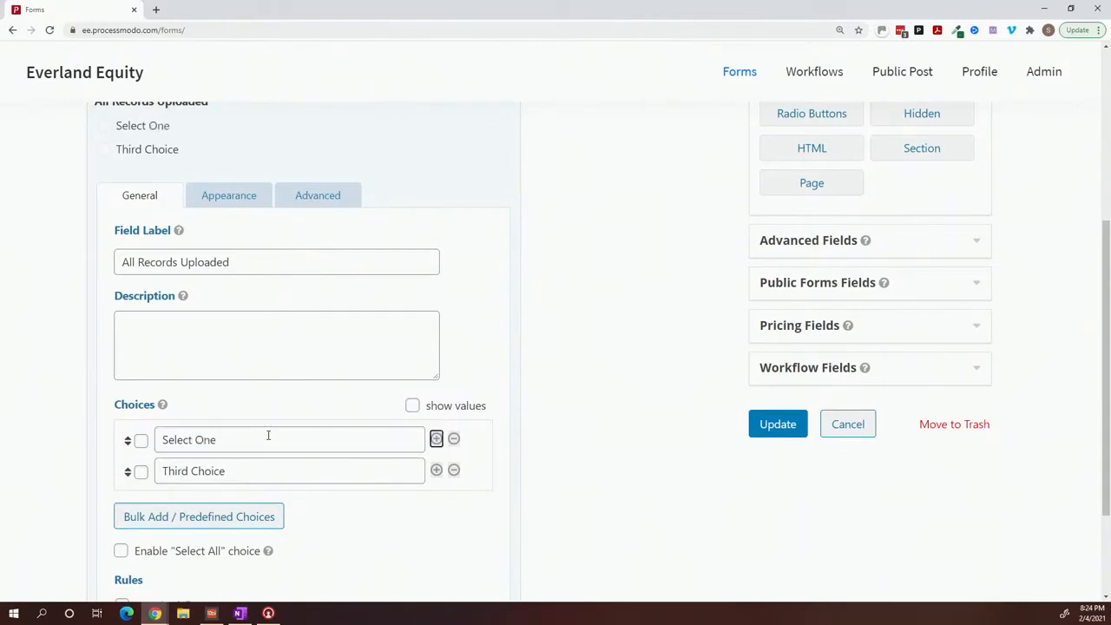
pyautogui.press('Tab')
pyautogui.doubleClick(260, 465)
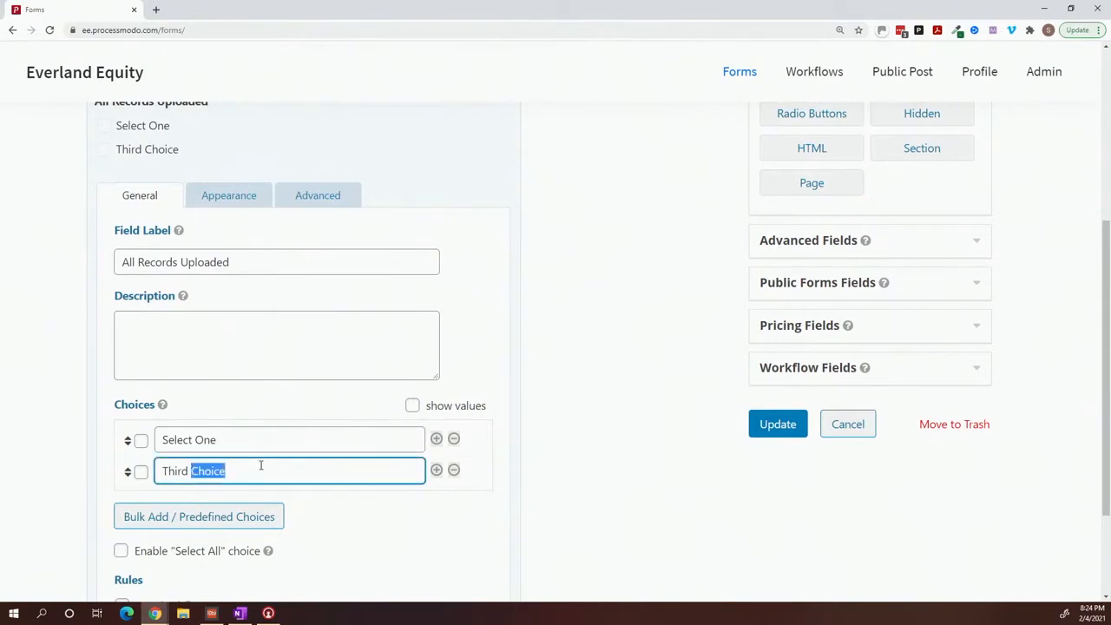
pyautogui.tripleClick(260, 466)
pyautogui.write('Yes')
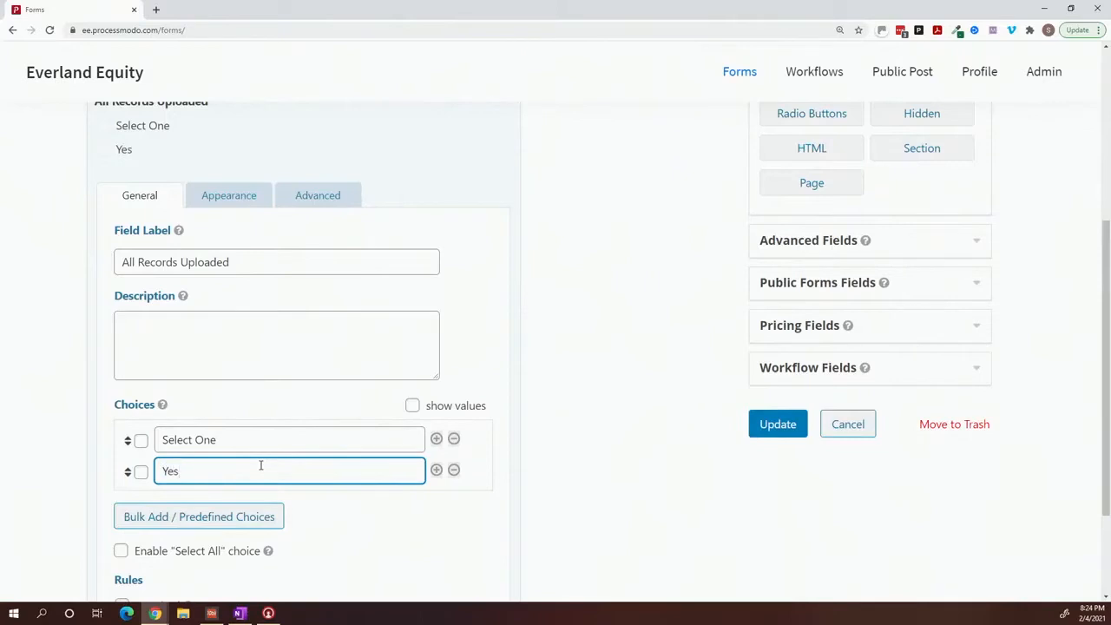
# Save the changes to the Mailing Matrix form.
pyautogui.click(779, 437)
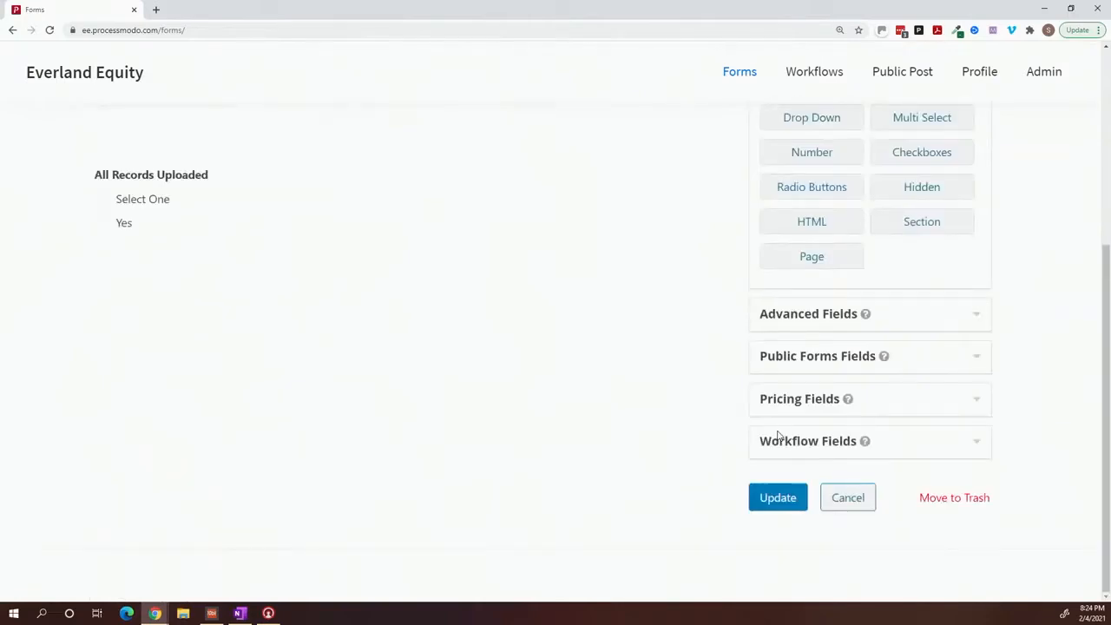
pyautogui.scroll(-1, 779, 437)
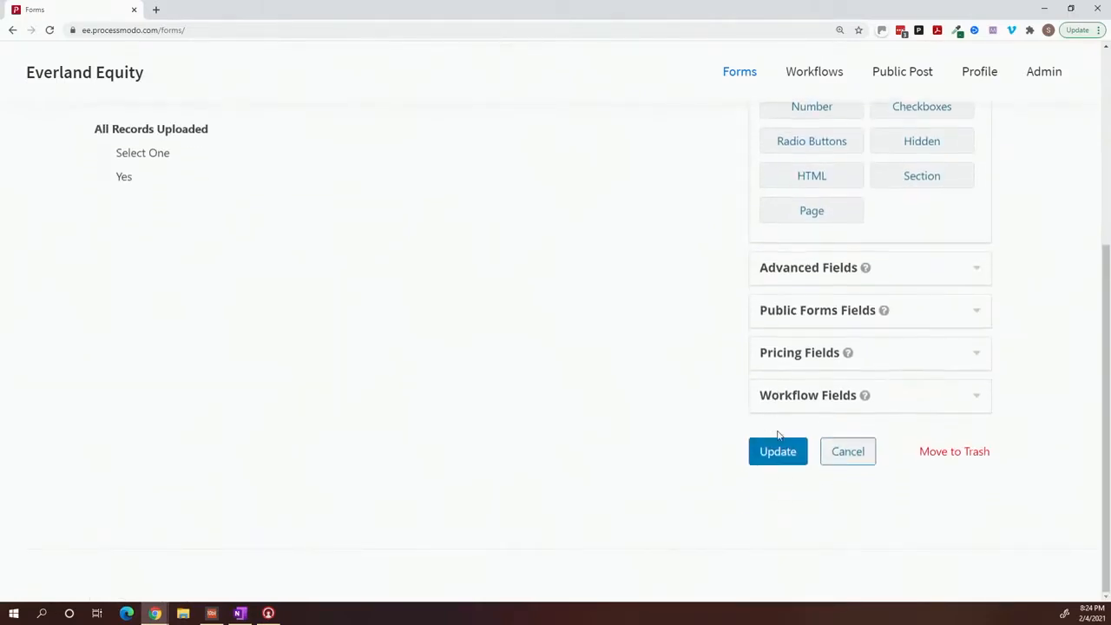
pyautogui.scroll(3, 778, 437)
pyautogui.scroll(2, 778, 437)
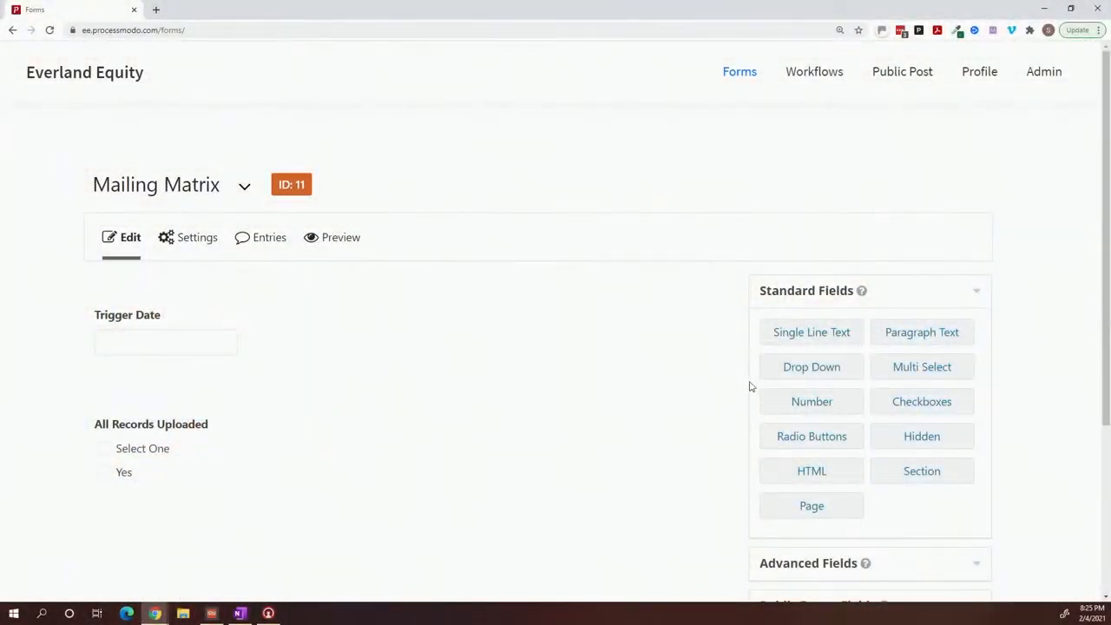
# Create a new form titled "Mailing Matrix 2".
pyautogui.click(752, 80)
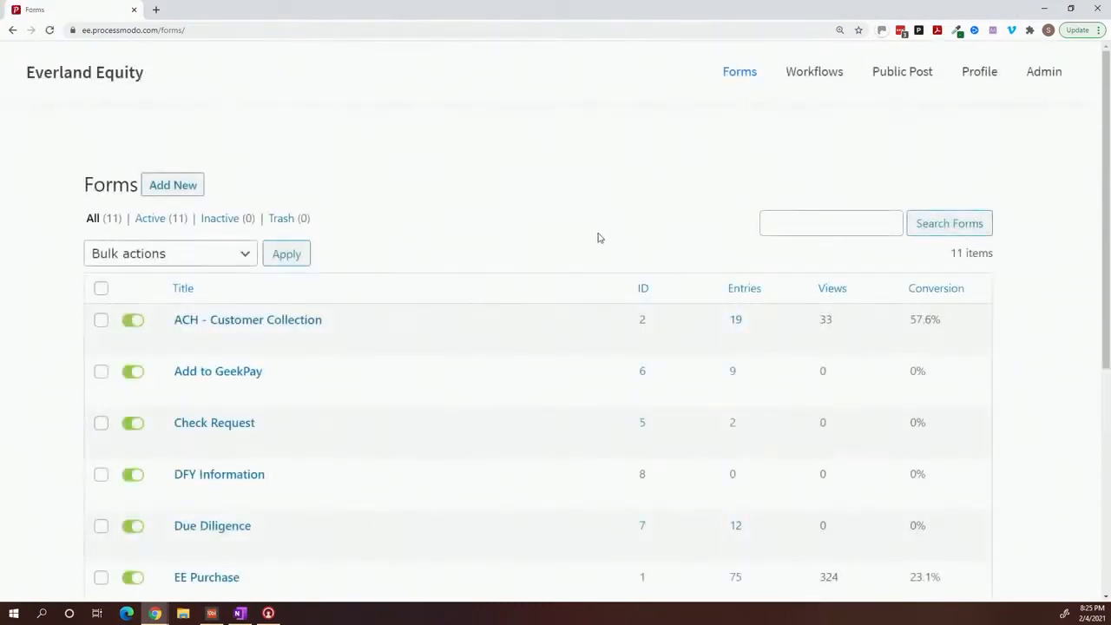
pyautogui.click(191, 186)
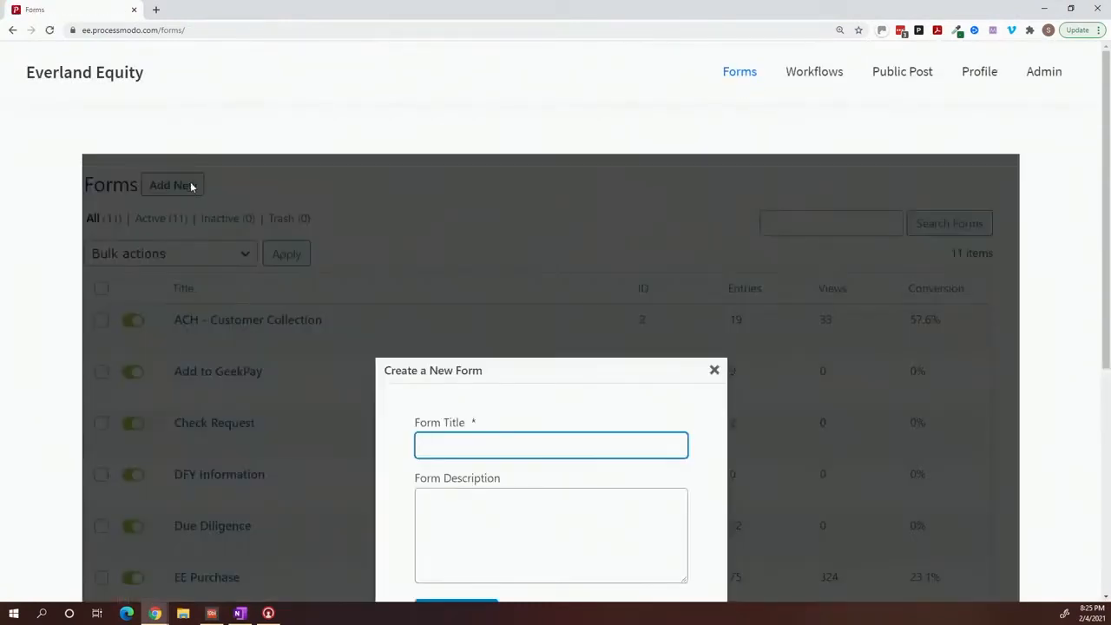
pyautogui.write('Ma')
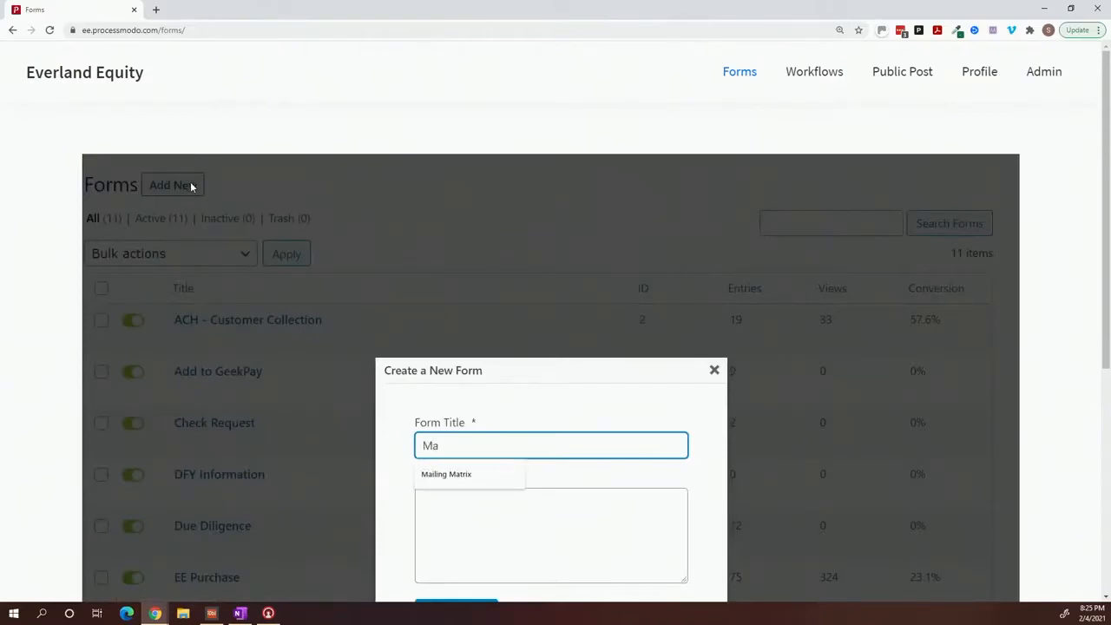
pyautogui.write('iling Matrix 2')
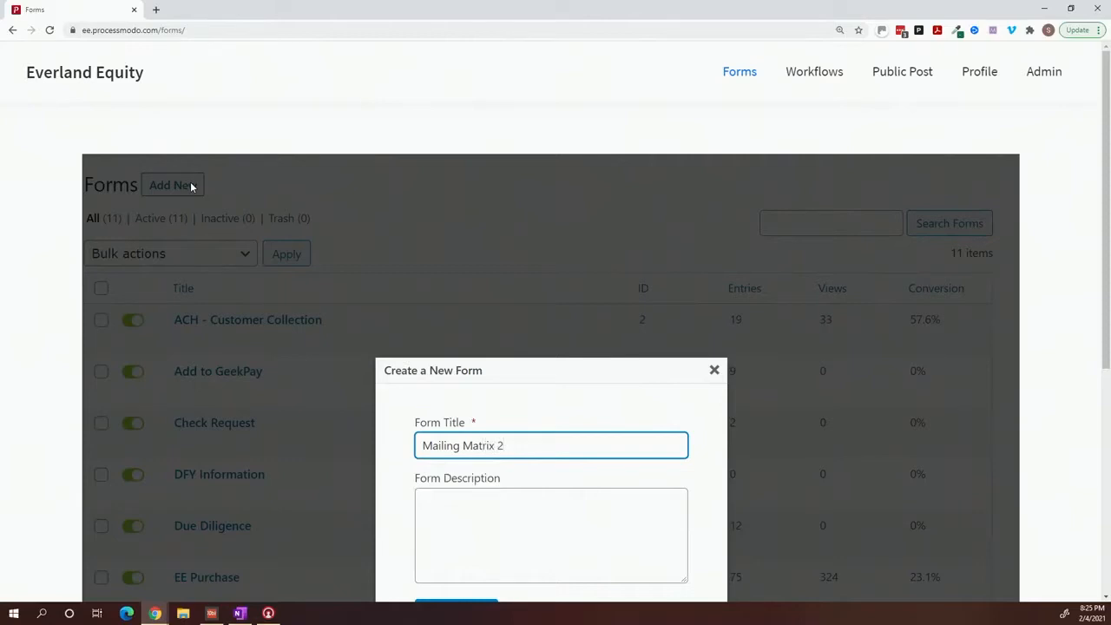
pyautogui.scroll(-1, 365, 306)
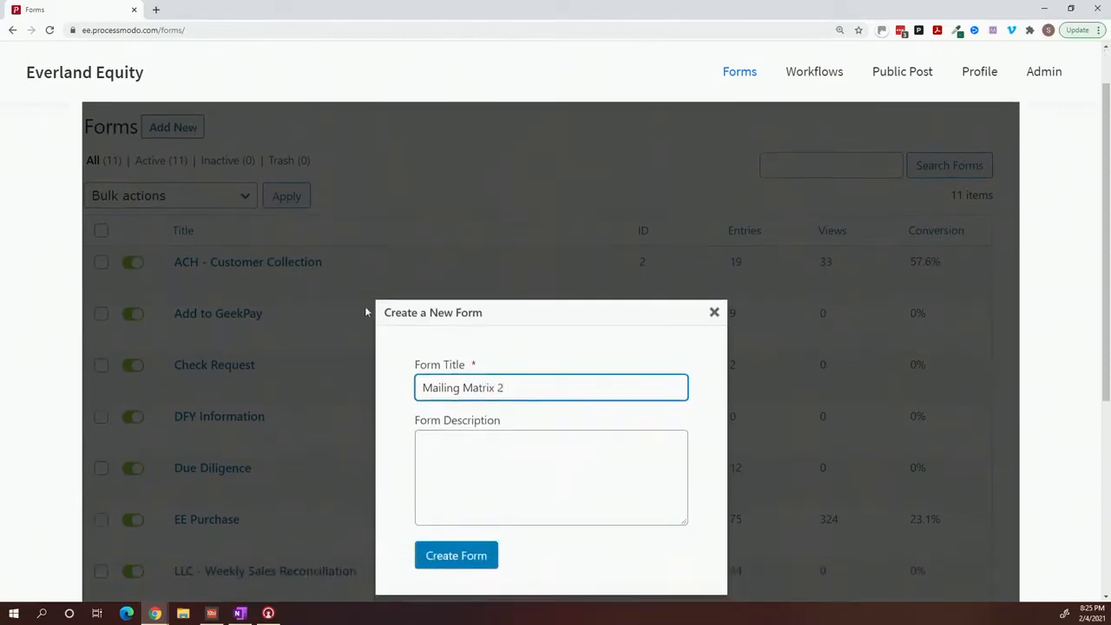
pyautogui.click(457, 556)
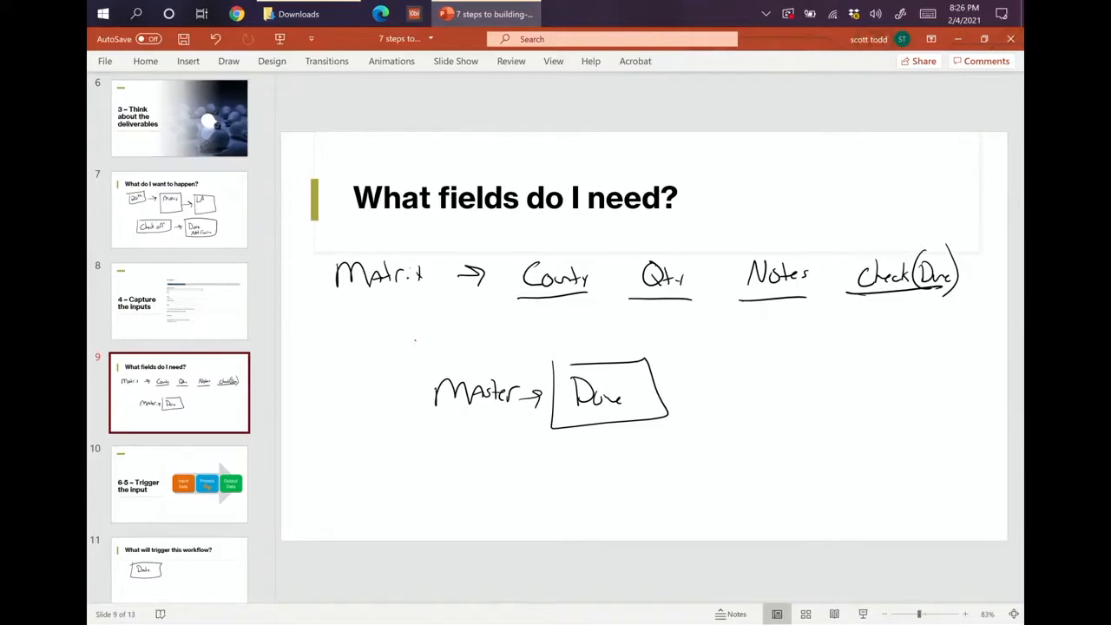
# In the PowerPoint slide, handwrite "Text" under County, "#" under Qty, "Text" under Notes and a small box under Check (Done).
pyautogui.click(528, 305)
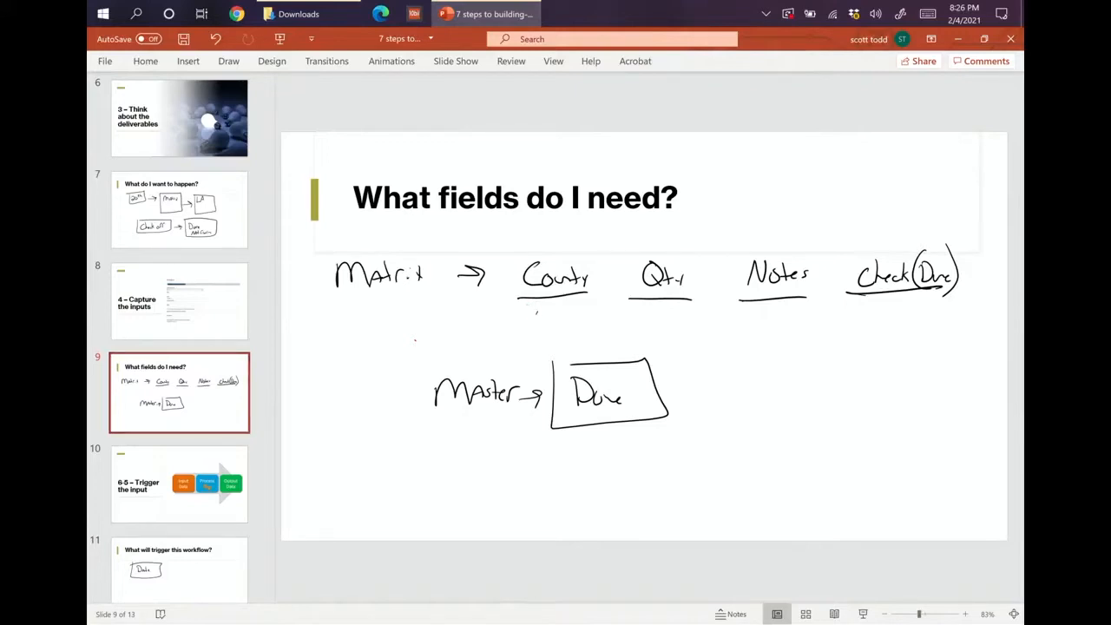
pyautogui.moveTo(535, 312); pyautogui.dragTo(535, 322)
pyautogui.moveTo(529, 312); pyautogui.dragTo(561, 311)
pyautogui.moveTo(569, 306); pyautogui.dragTo(569, 317)
pyautogui.moveTo(563, 311); pyautogui.dragTo(575, 310)
pyautogui.moveTo(650, 311); pyautogui.dragTo(649, 327)
pyautogui.moveTo(643, 317); pyautogui.dragTo(661, 315)
pyautogui.moveTo(656, 310); pyautogui.dragTo(659, 322)
pyautogui.moveTo(744, 315); pyautogui.dragTo(758, 314)
pyautogui.moveTo(759, 324); pyautogui.dragTo(772, 332)
pyautogui.moveTo(789, 314)
pyautogui.mouseDown()
pyautogui.moveTo(788, 326)
pyautogui.moveTo(794, 318)
pyautogui.mouseUp()
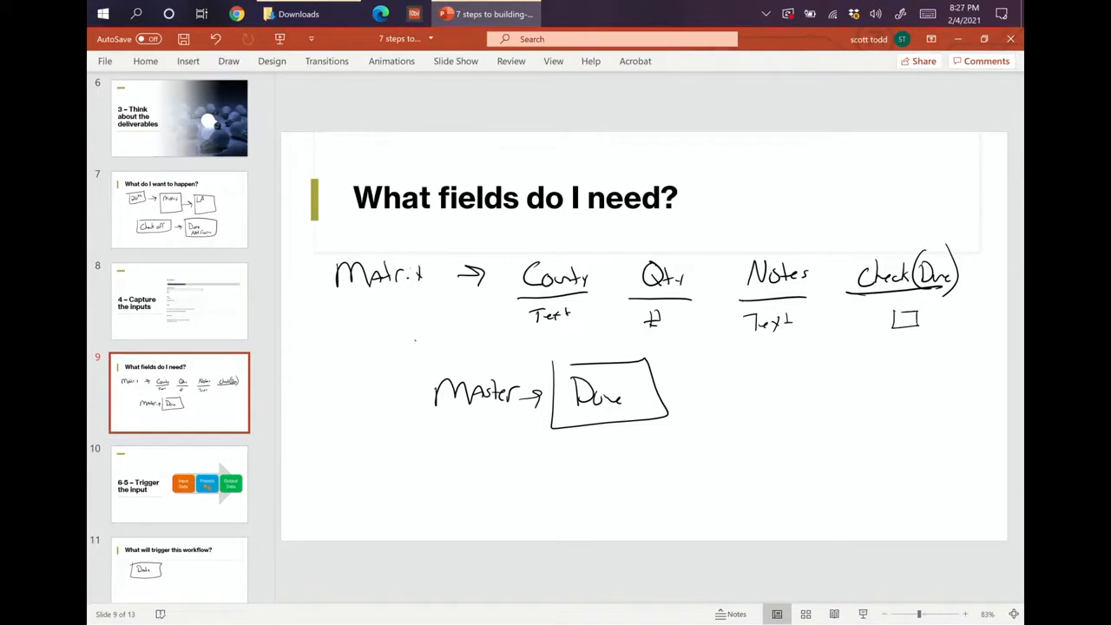
pyautogui.moveTo(889, 314); pyautogui.dragTo(918, 312)
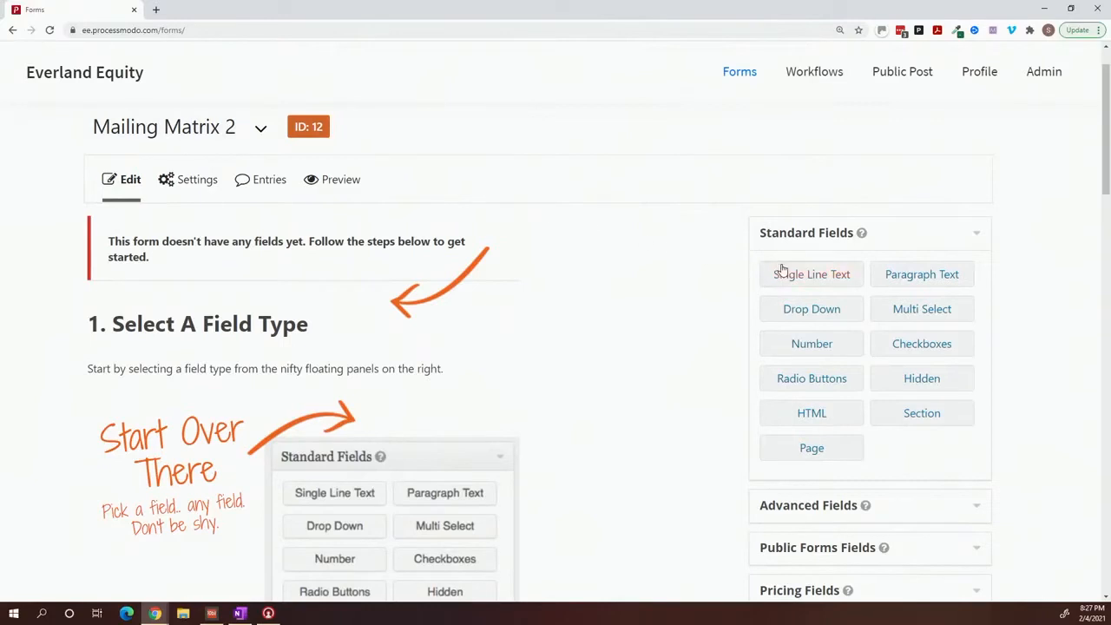
# Back in the Mailing Matrix 2 form, add Single Line Text, Number, Paragraph Text and Checkboxes fields, in that order.
pyautogui.click(794, 277)
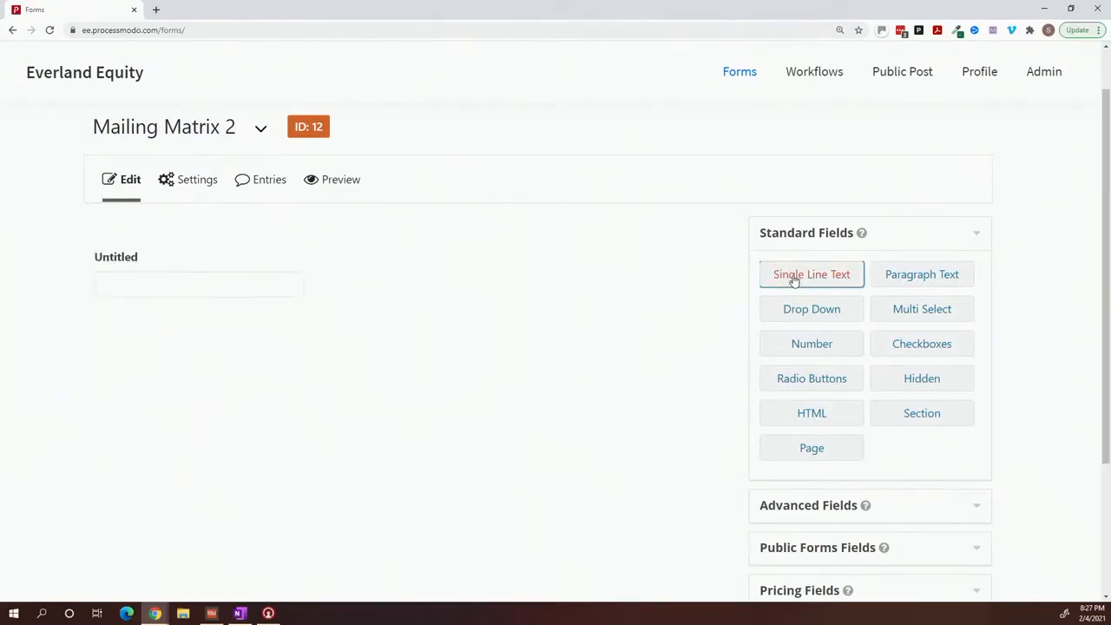
pyautogui.click(787, 339)
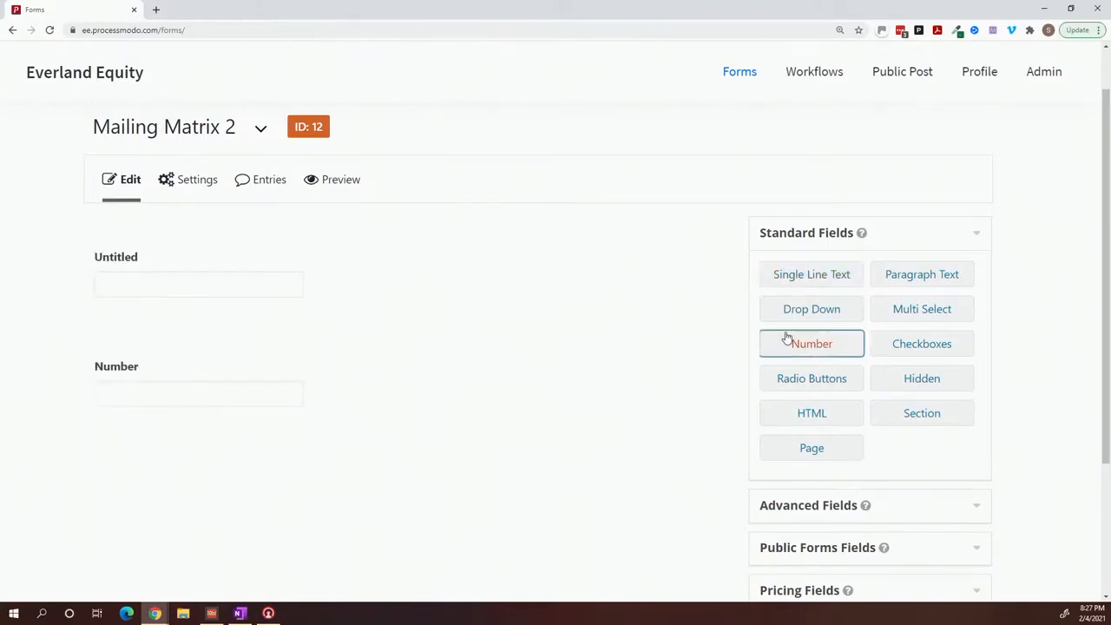
pyautogui.click(891, 285)
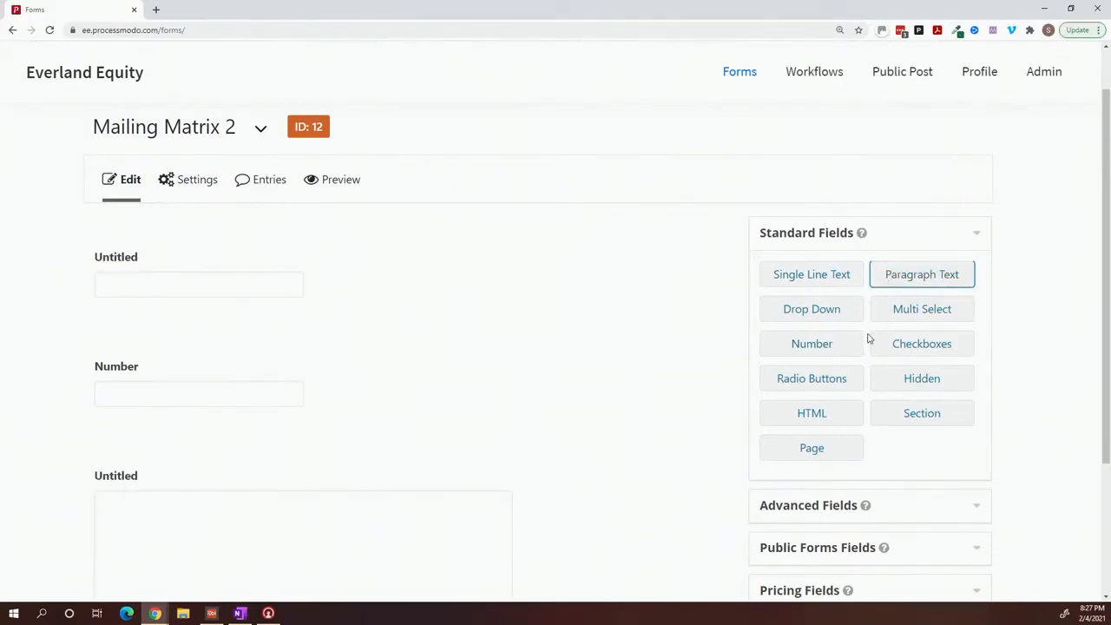
pyautogui.scroll(-1, 868, 339)
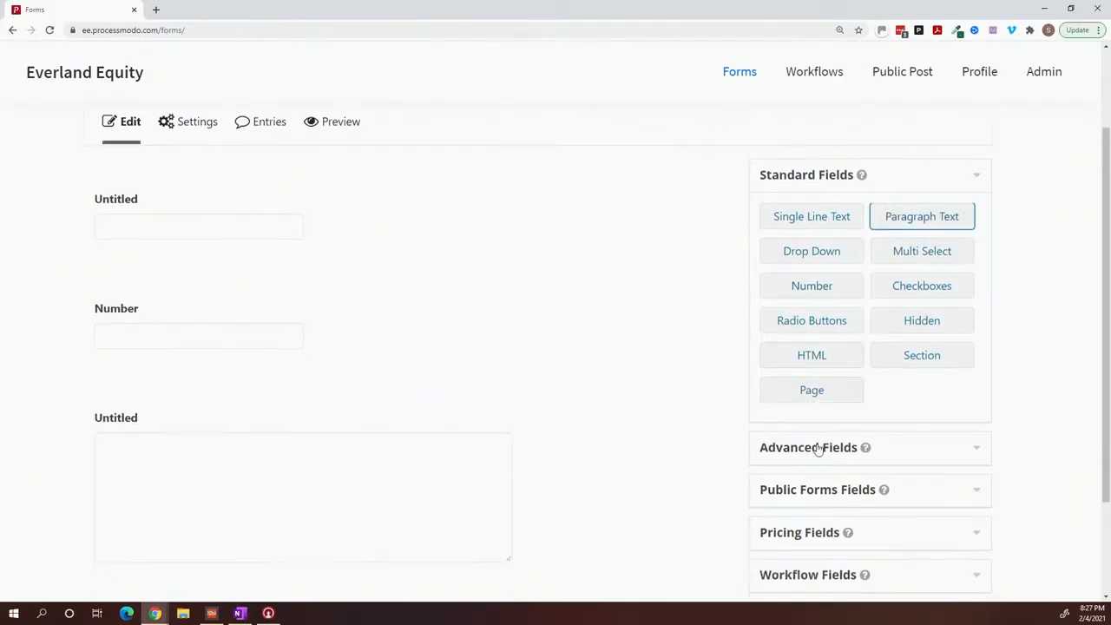
pyautogui.click(915, 285)
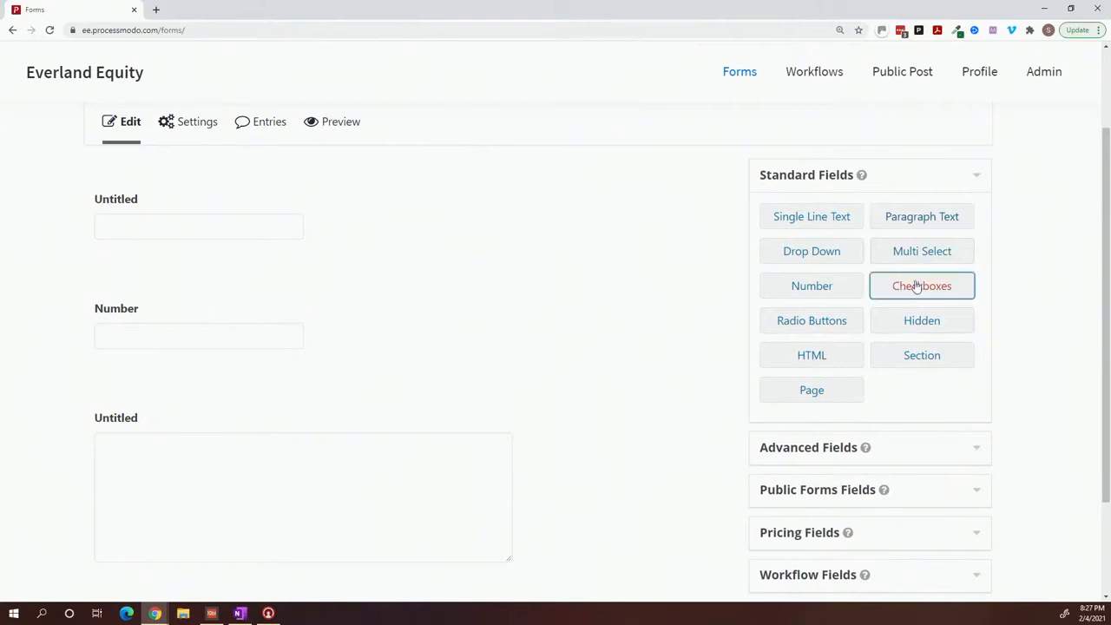
# Label the single line text field "County".
pyautogui.click(441, 240)
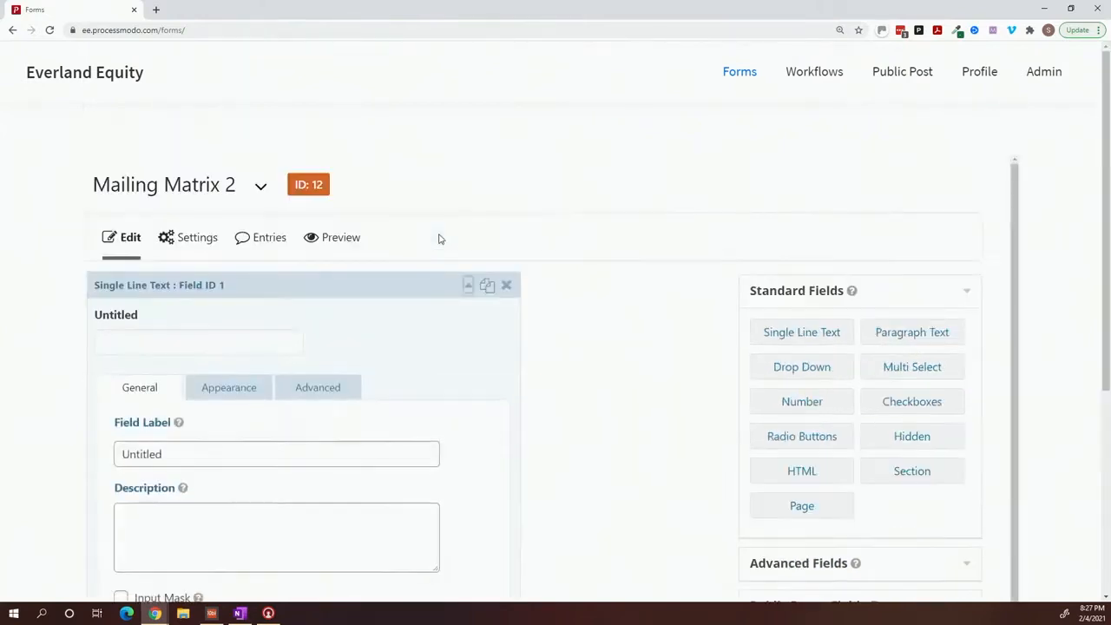
pyautogui.click(199, 457)
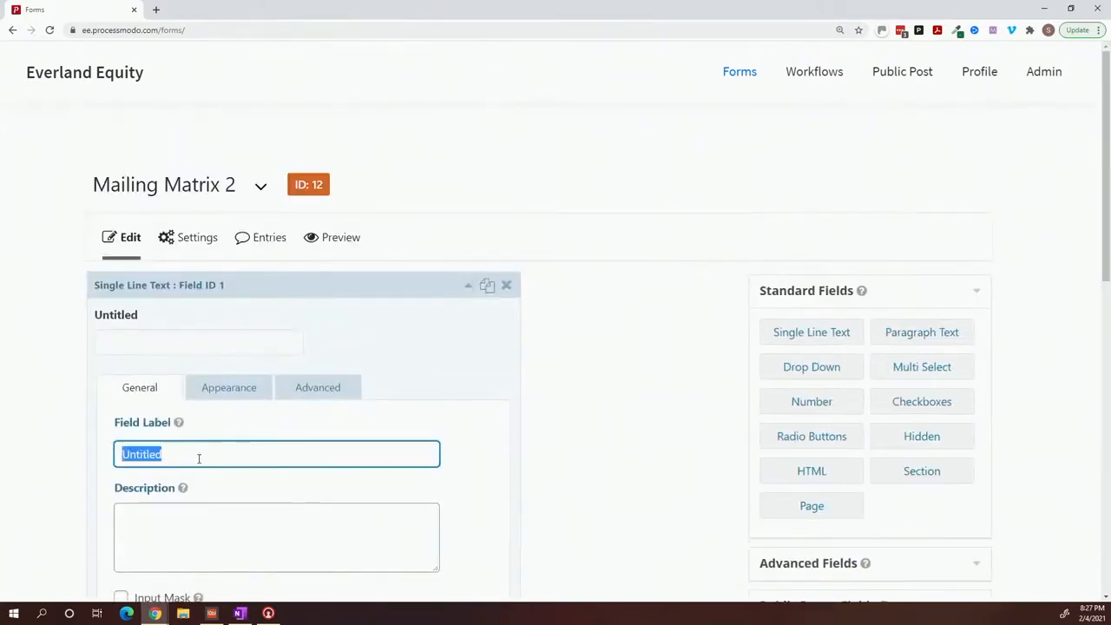
pyautogui.write('County')
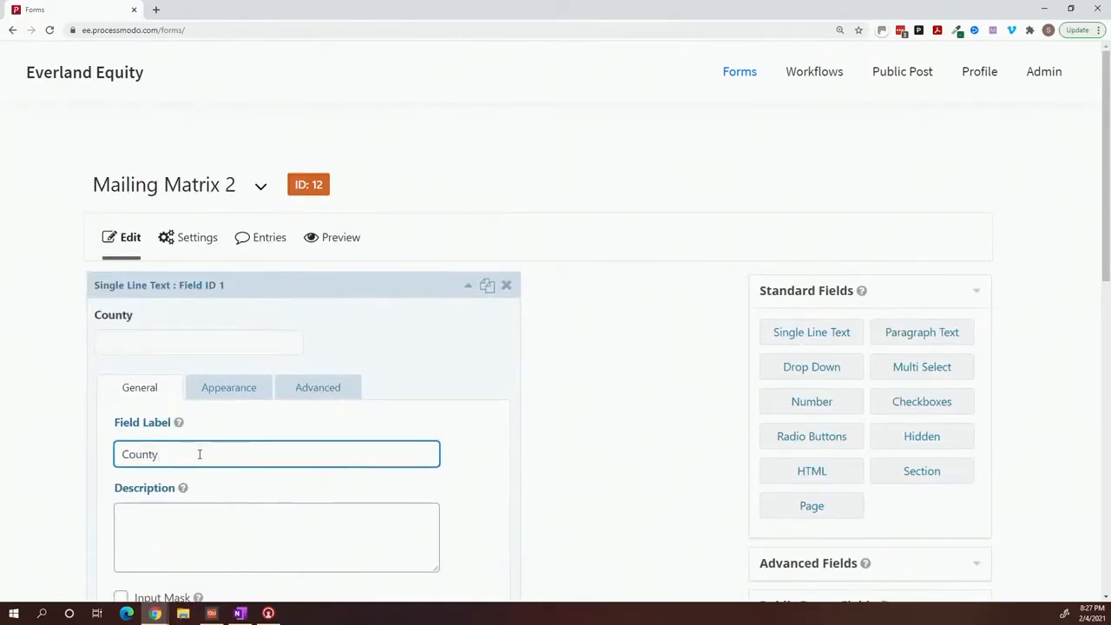
# Change the number field's label to "Qty".
pyautogui.scroll(-5, 214, 455)
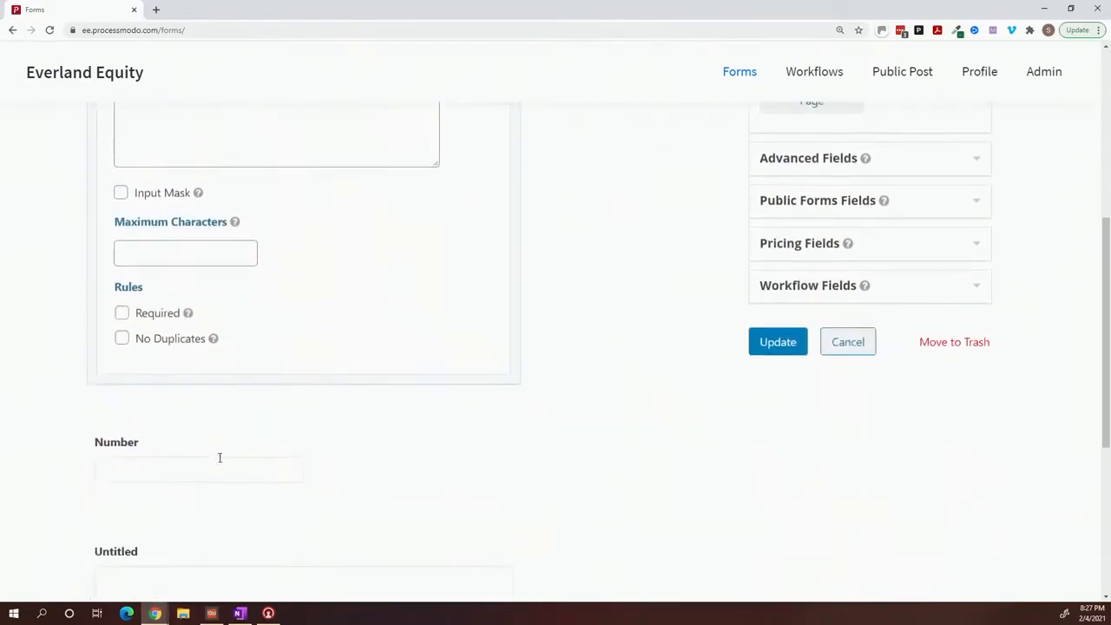
pyautogui.doubleClick(217, 402)
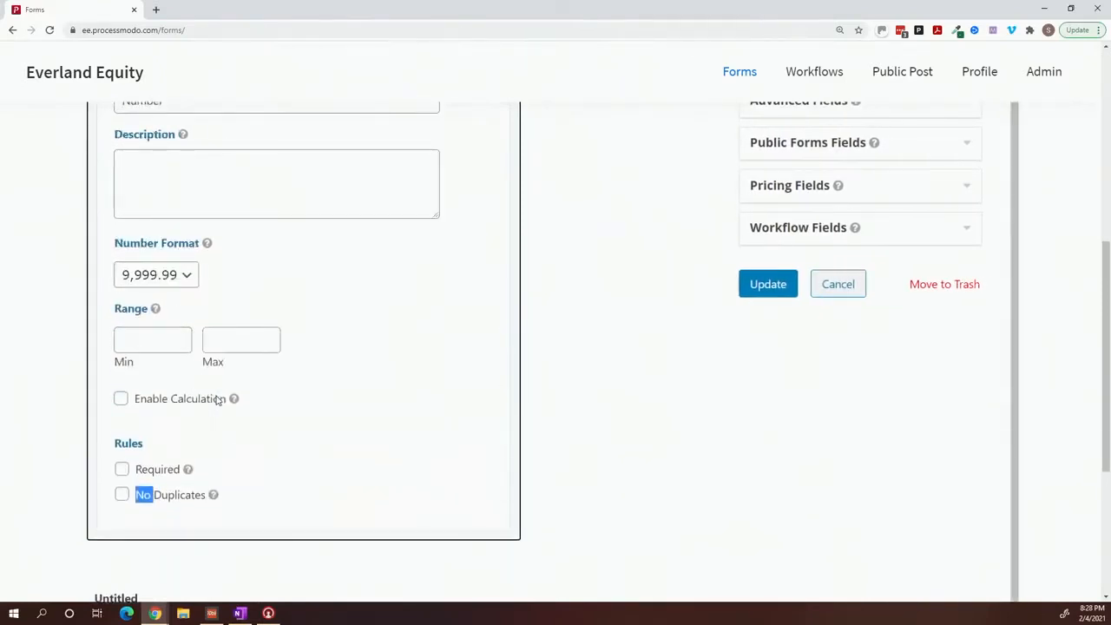
pyautogui.scroll(1, 217, 401)
pyautogui.scroll(1, 217, 402)
pyautogui.doubleClick(219, 274)
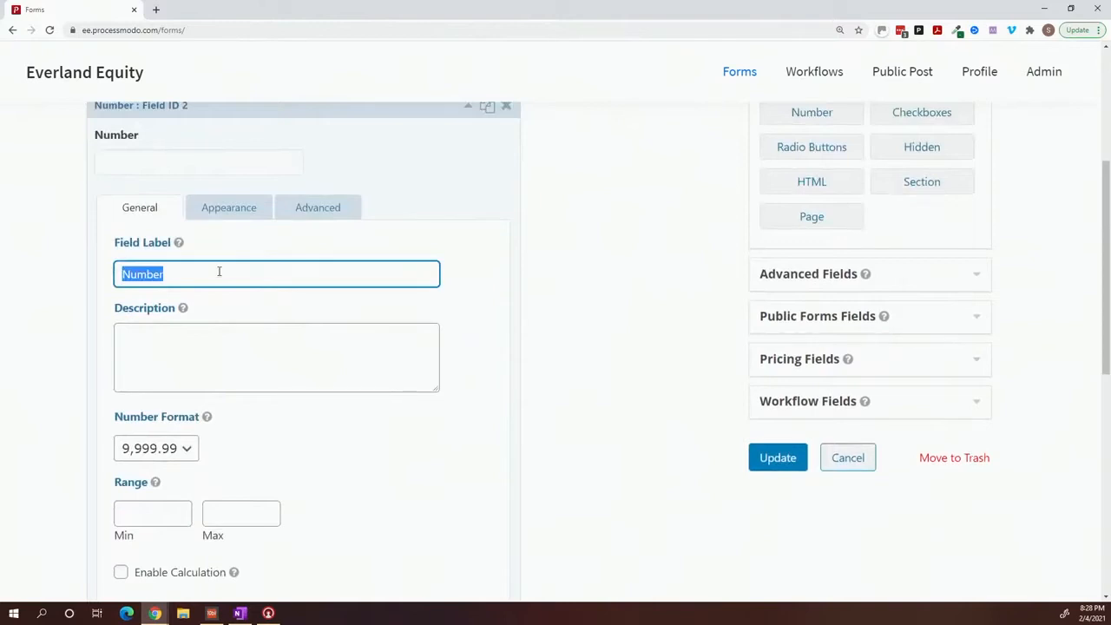
pyautogui.write('Qty')
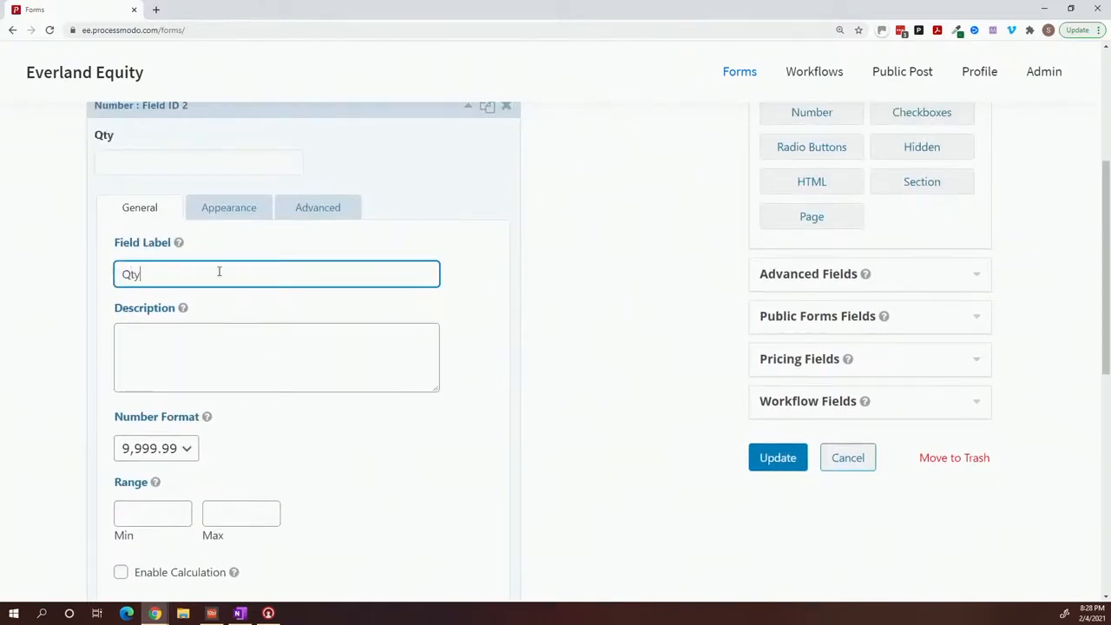
# Label the untitled paragraph text field "Notes".
pyautogui.scroll(-3, 255, 303)
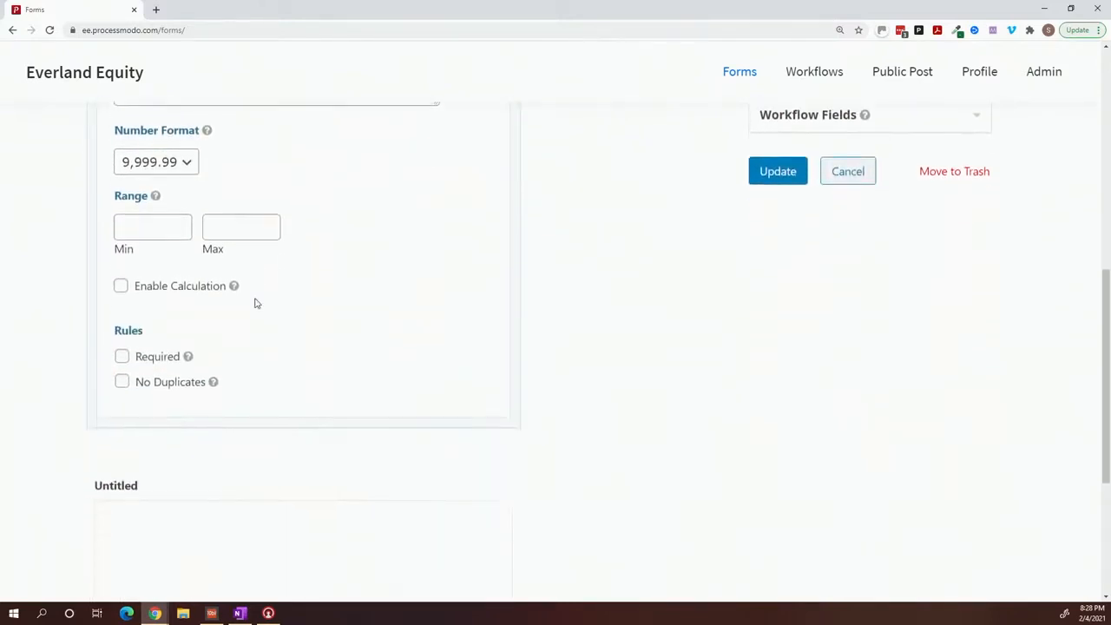
pyautogui.scroll(-3, 255, 303)
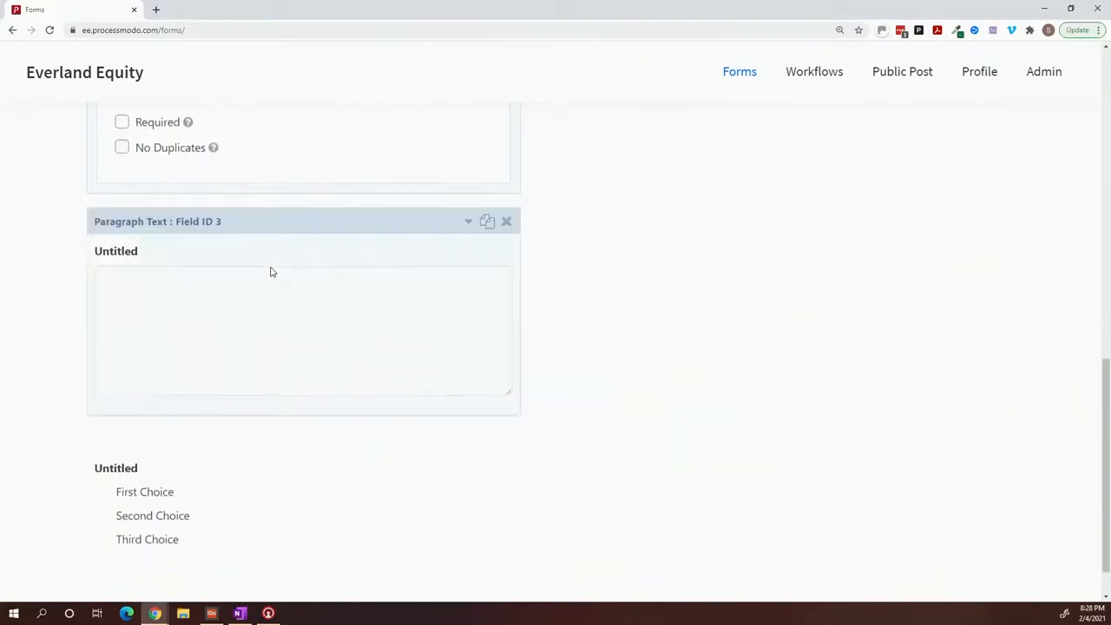
pyautogui.click(270, 272)
pyautogui.doubleClick(242, 353)
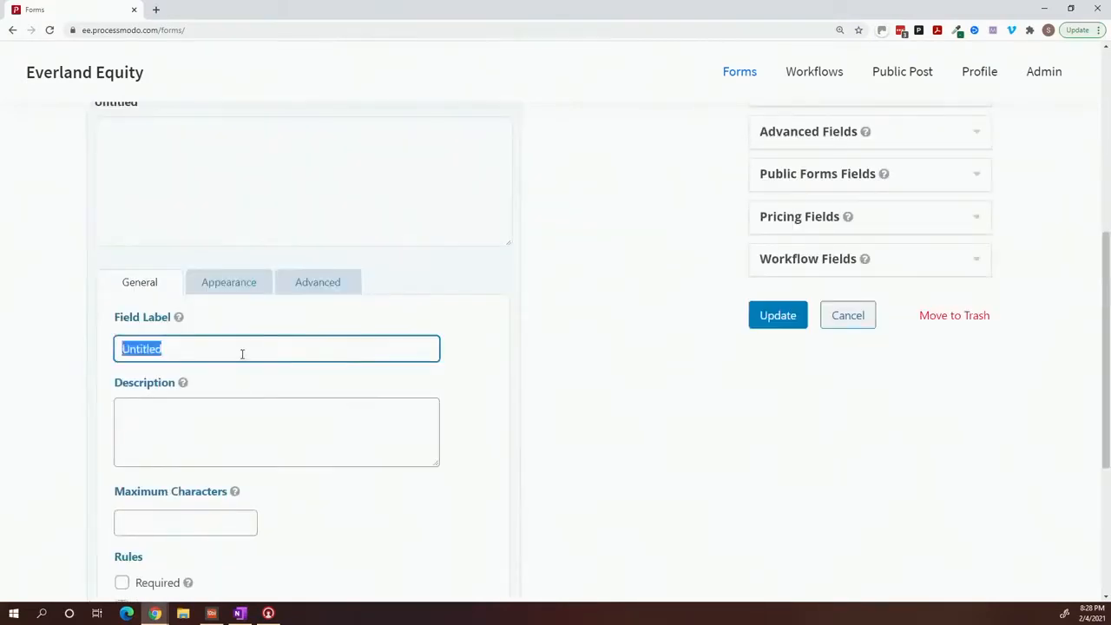
pyautogui.write('Notes')
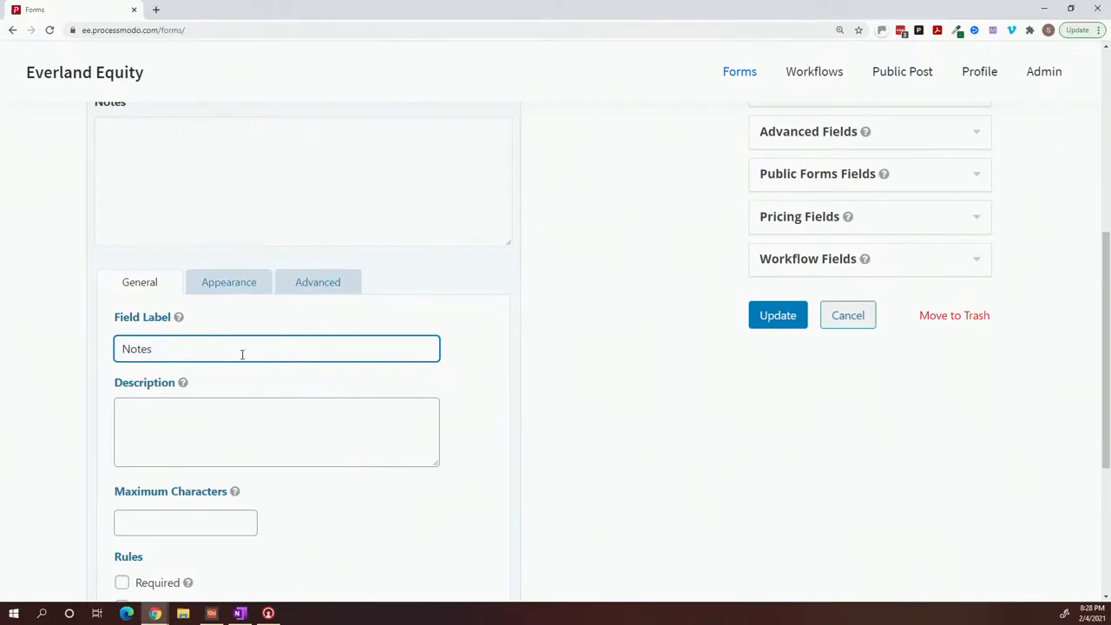
# Label the untitled checkboxes field "Done".
pyautogui.scroll(-3, 242, 355)
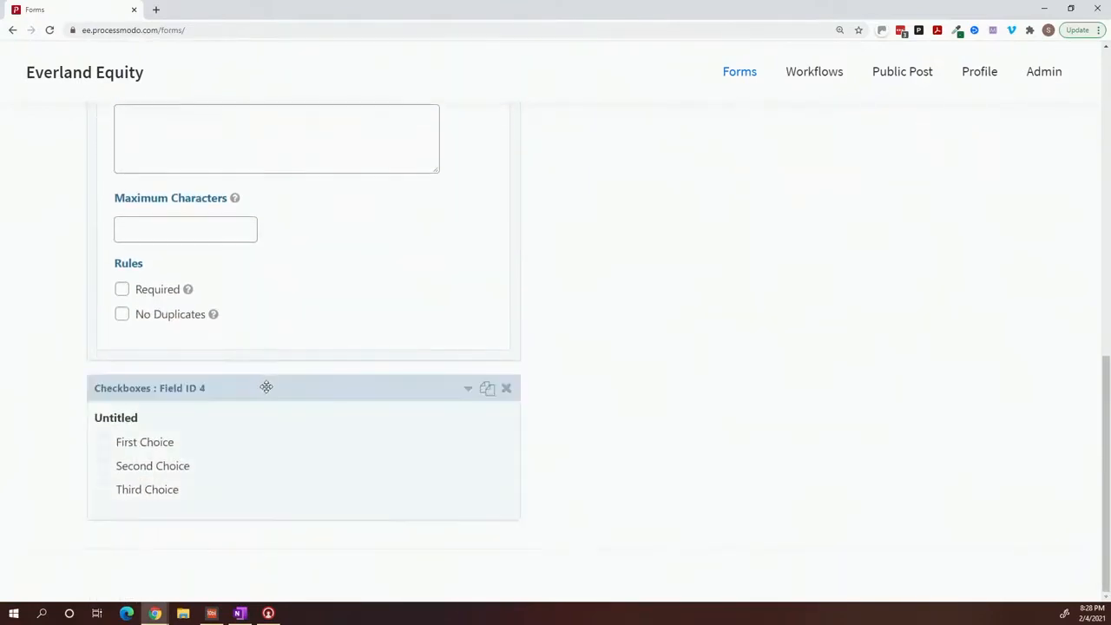
pyautogui.click(267, 422)
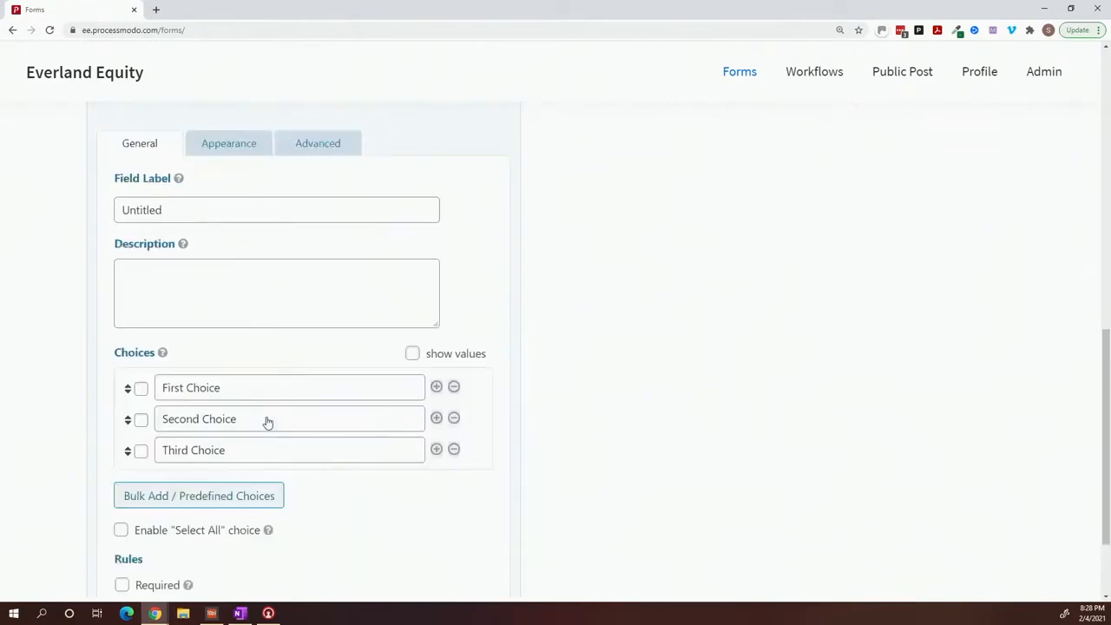
pyautogui.scroll(1, 262, 388)
pyautogui.click(256, 265)
pyautogui.doubleClick(257, 265)
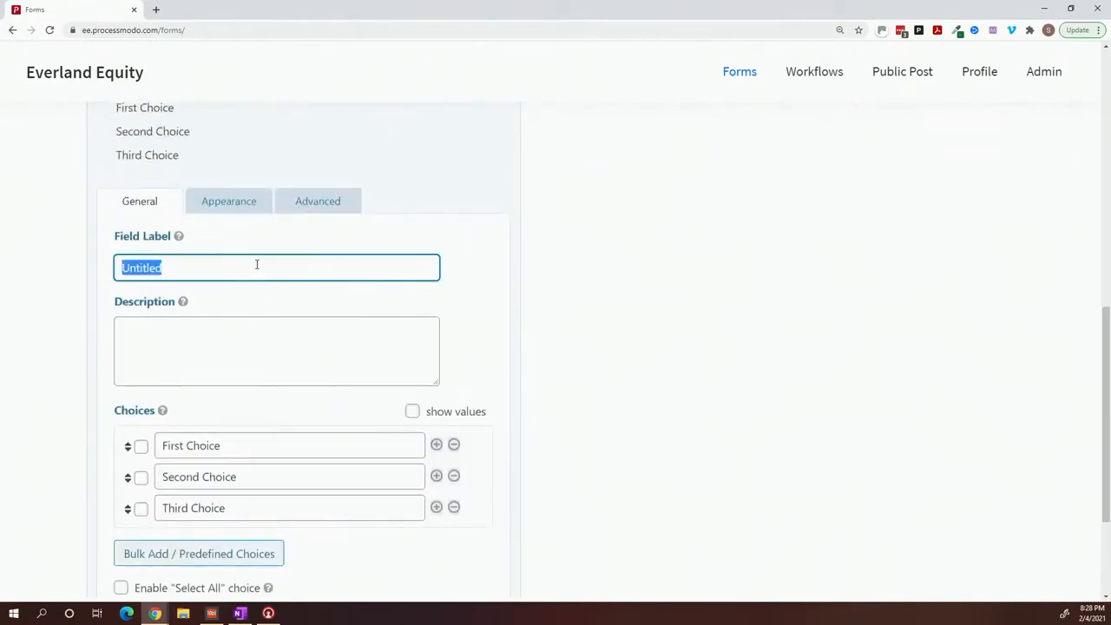
pyautogui.write('Done')
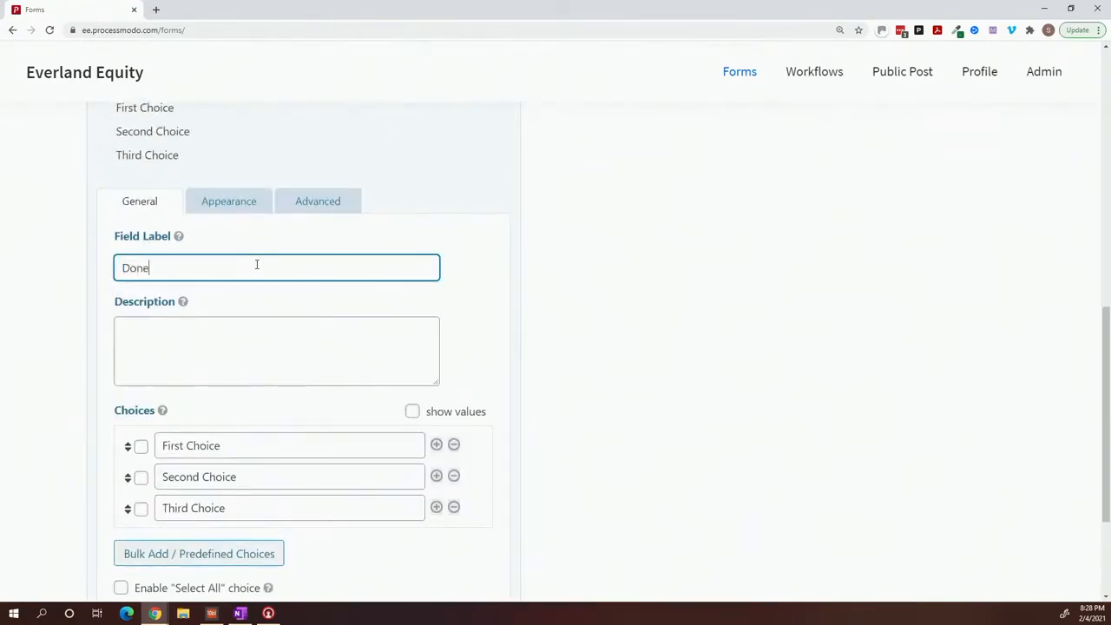
# Remove the second choice of the Done checkboxes field and rename the remaining two choices "Select One" and "Yes".
pyautogui.click(454, 476)
pyautogui.tripleClick(307, 420)
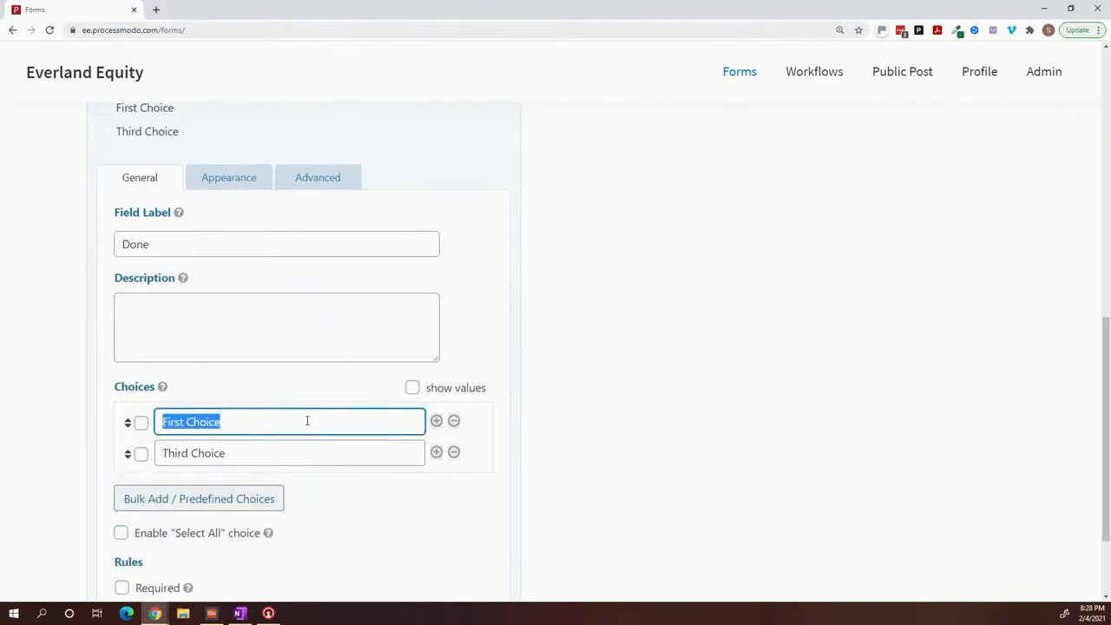
pyautogui.write('See')
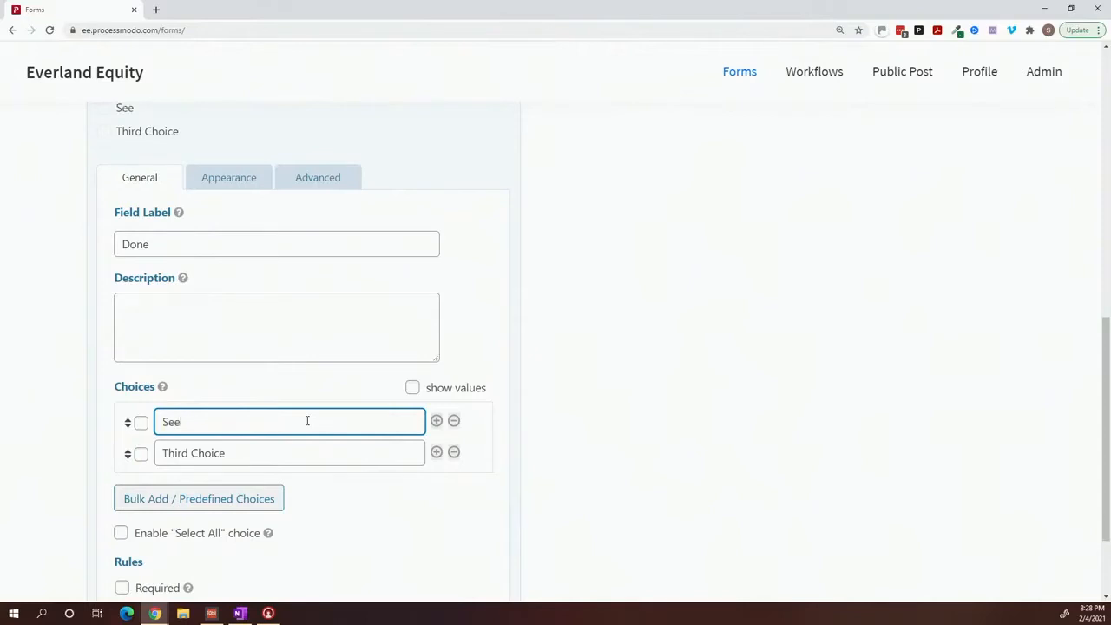
pyautogui.press('BackSpace')
pyautogui.write('lect One')
pyautogui.press('Tab')
pyautogui.press('Tab')
pyautogui.press('Tab')
pyautogui.press('Tab')
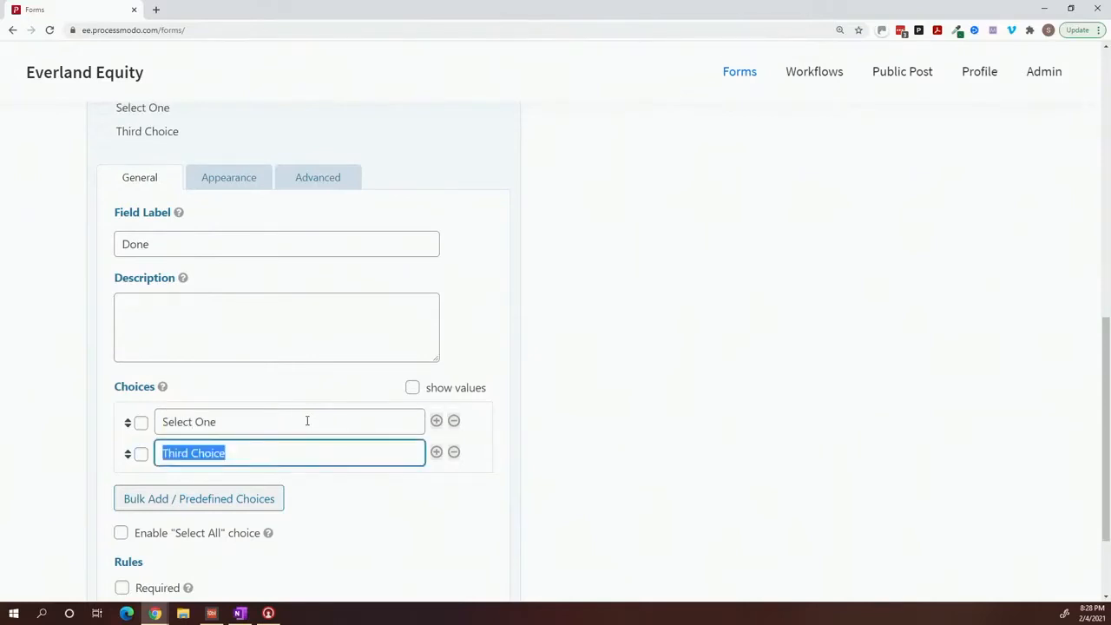
pyautogui.write('Yes')
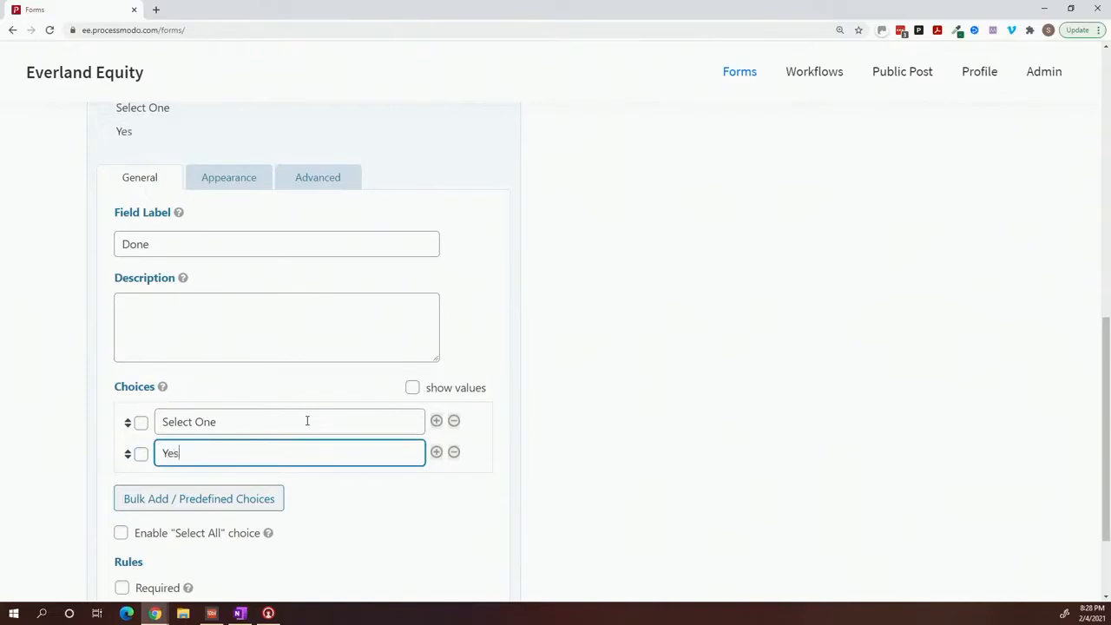
pyautogui.scroll(-1, 401, 415)
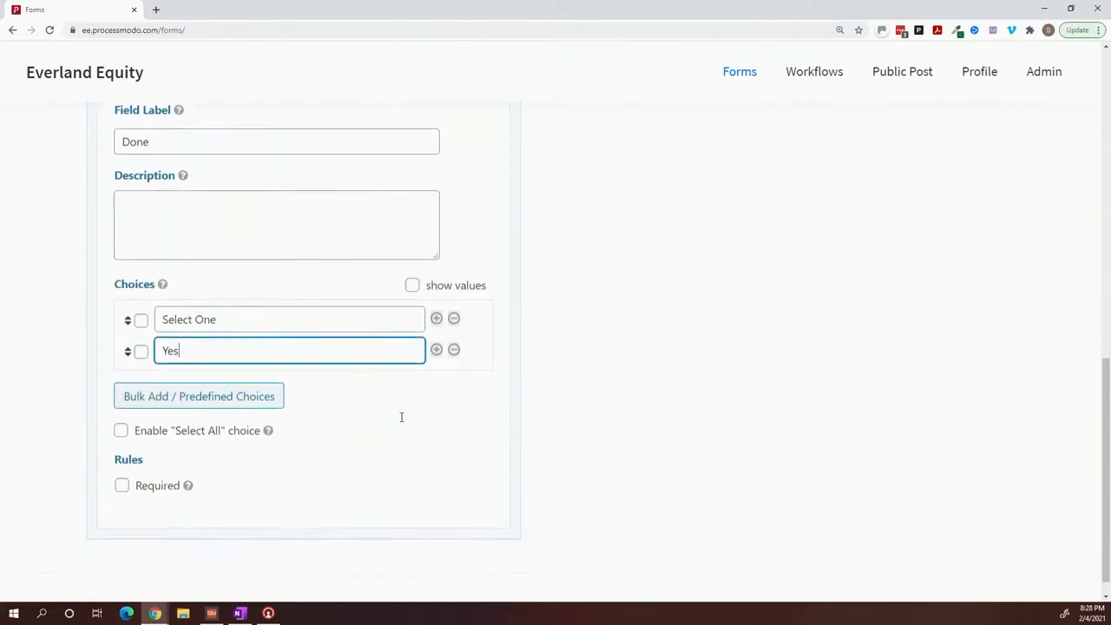
pyautogui.scroll(3, 402, 415)
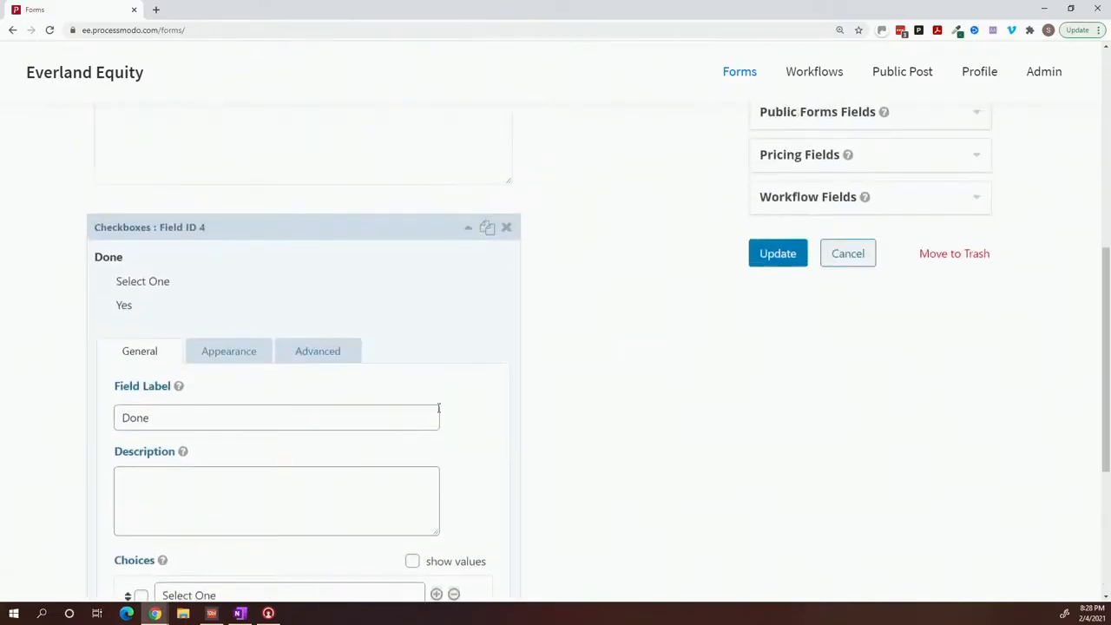
# Save the Mailing Matrix 2 form and switch to editing the Mailing Matrix form.
pyautogui.click(767, 260)
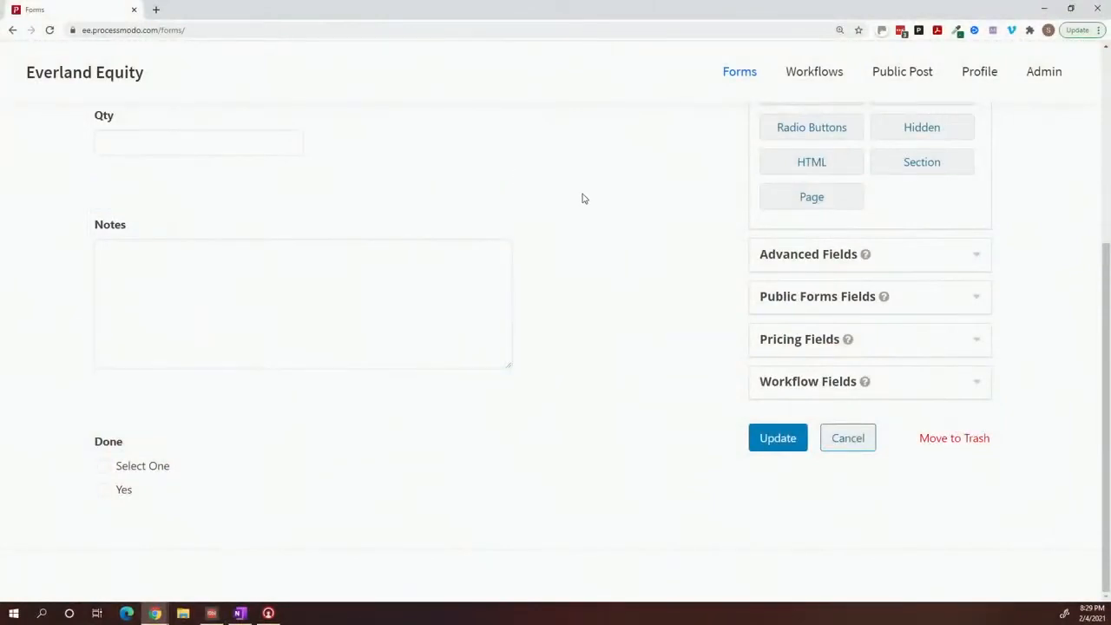
pyautogui.scroll(4, 585, 201)
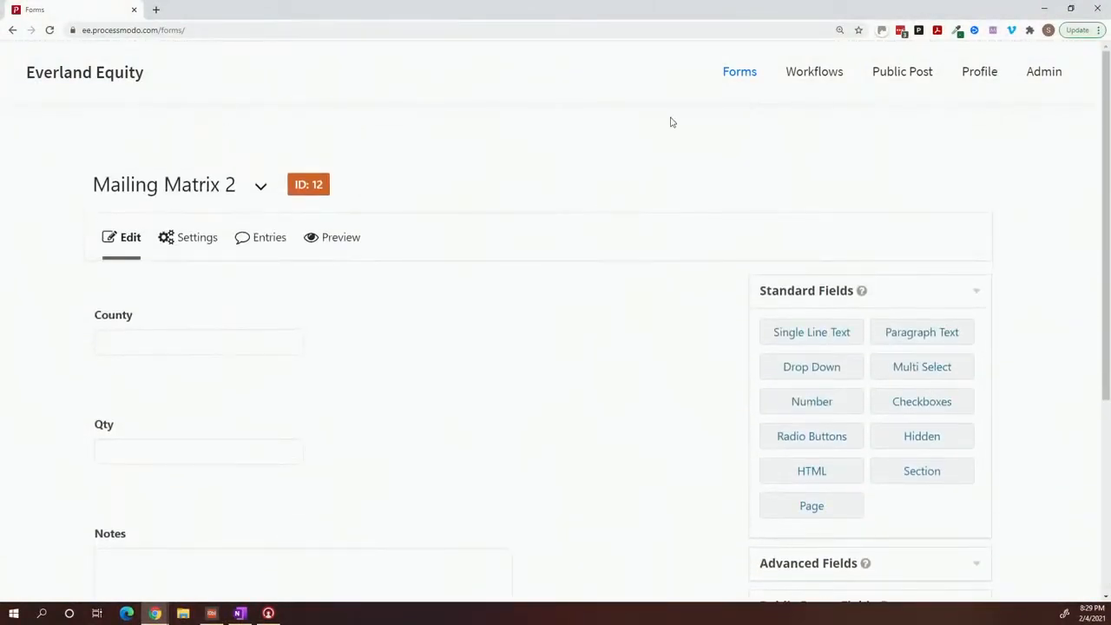
pyautogui.click(259, 187)
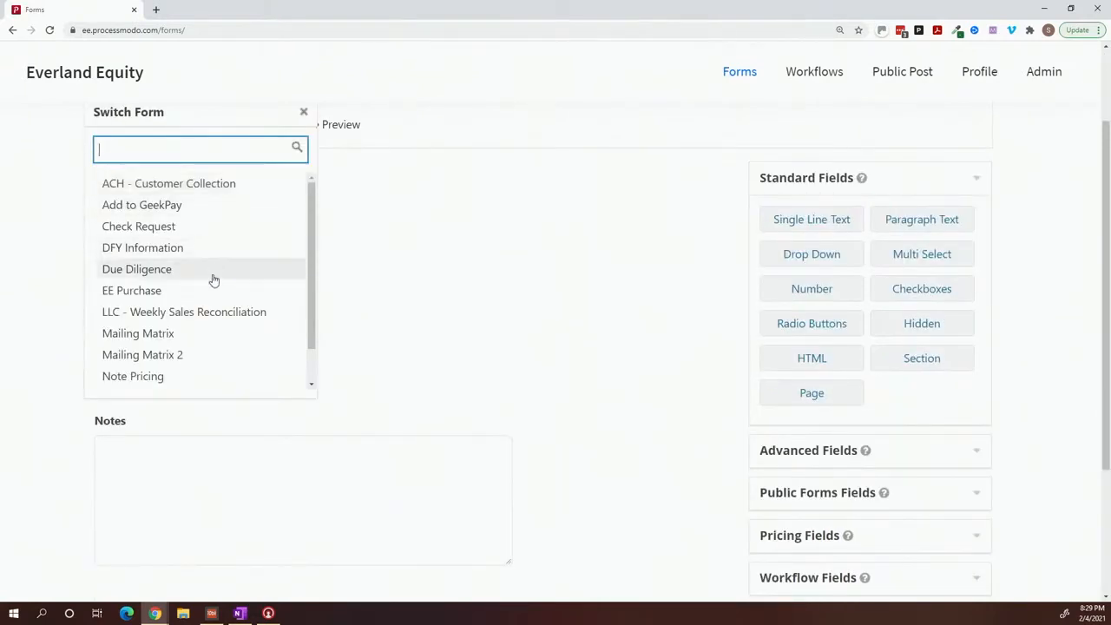
pyautogui.click(199, 337)
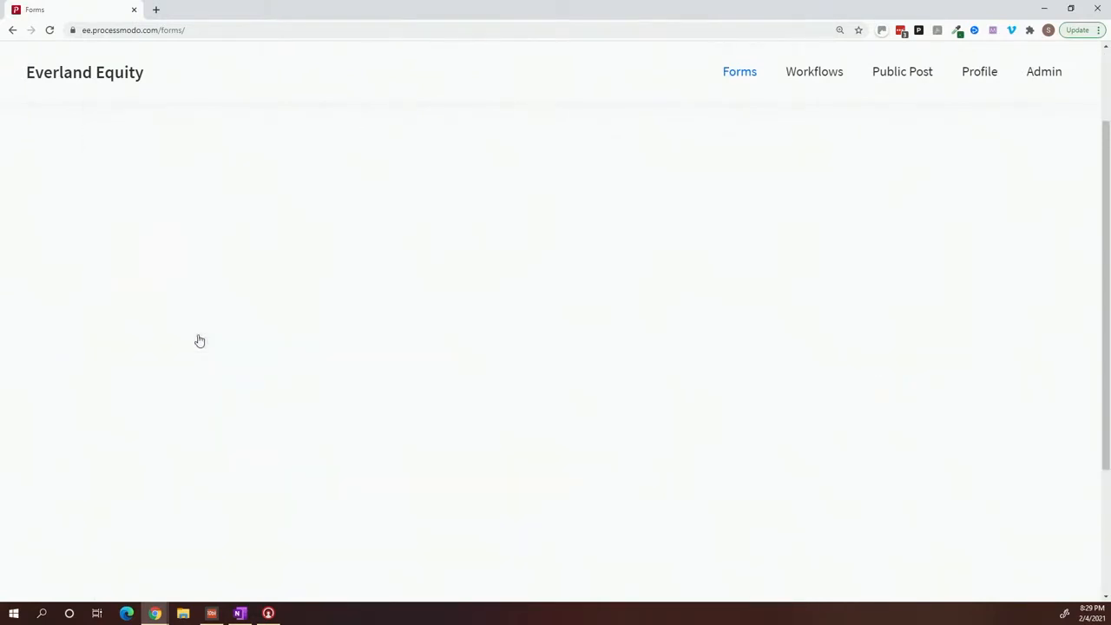
# Add a Nested Form field between the Trigger Date and All Records Uploaded fields.
pyautogui.scroll(2, 231, 329)
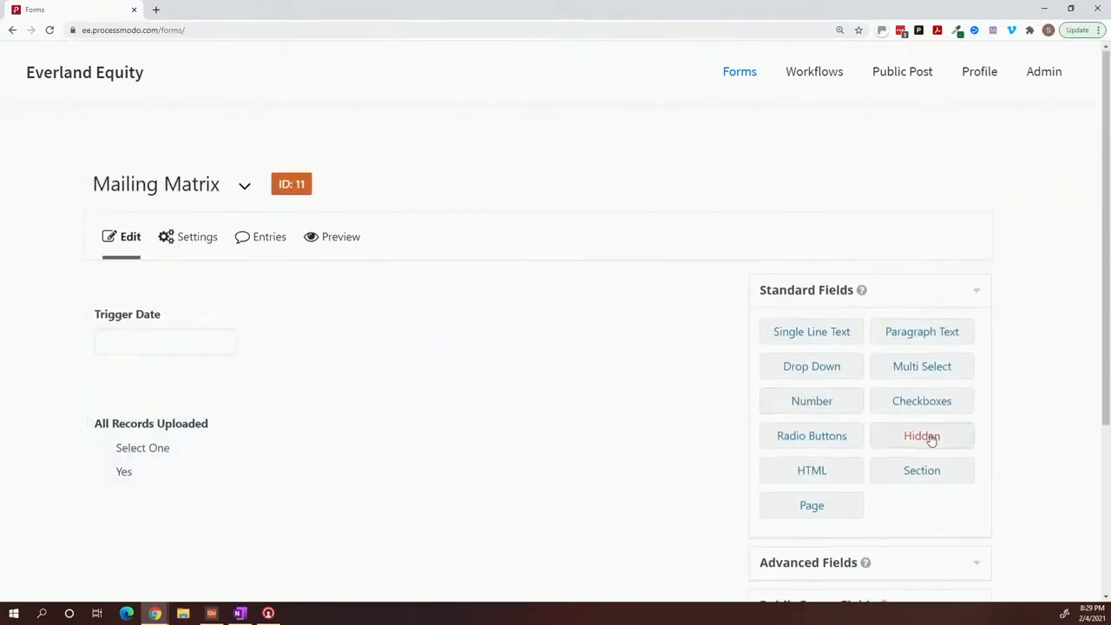
pyautogui.scroll(-2, 928, 439)
pyautogui.click(867, 448)
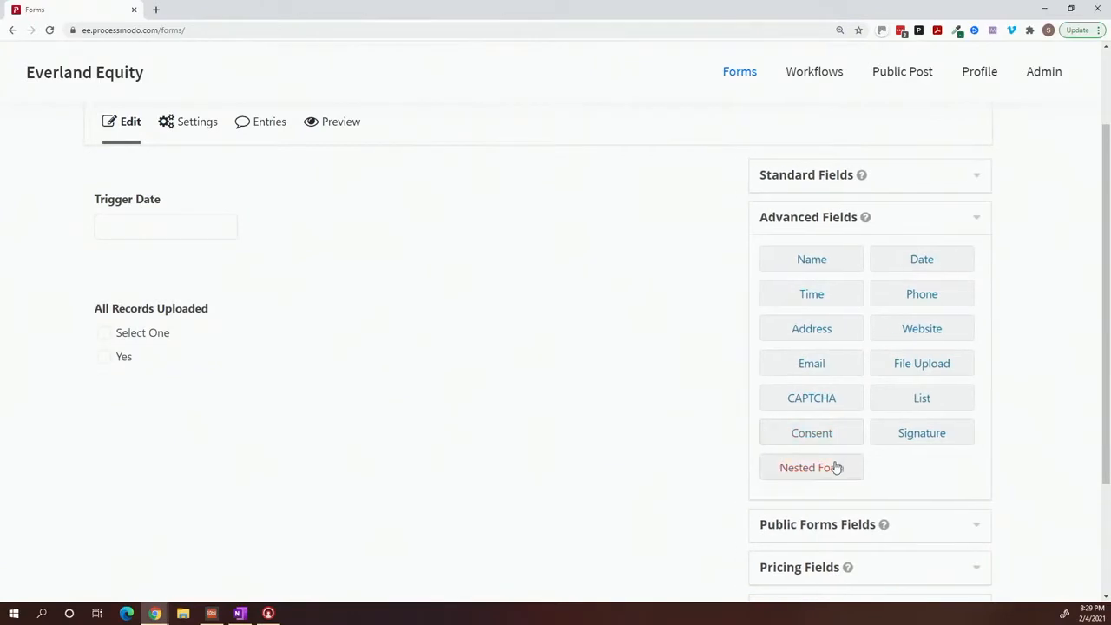
pyautogui.moveTo(835, 468); pyautogui.dragTo(368, 290)
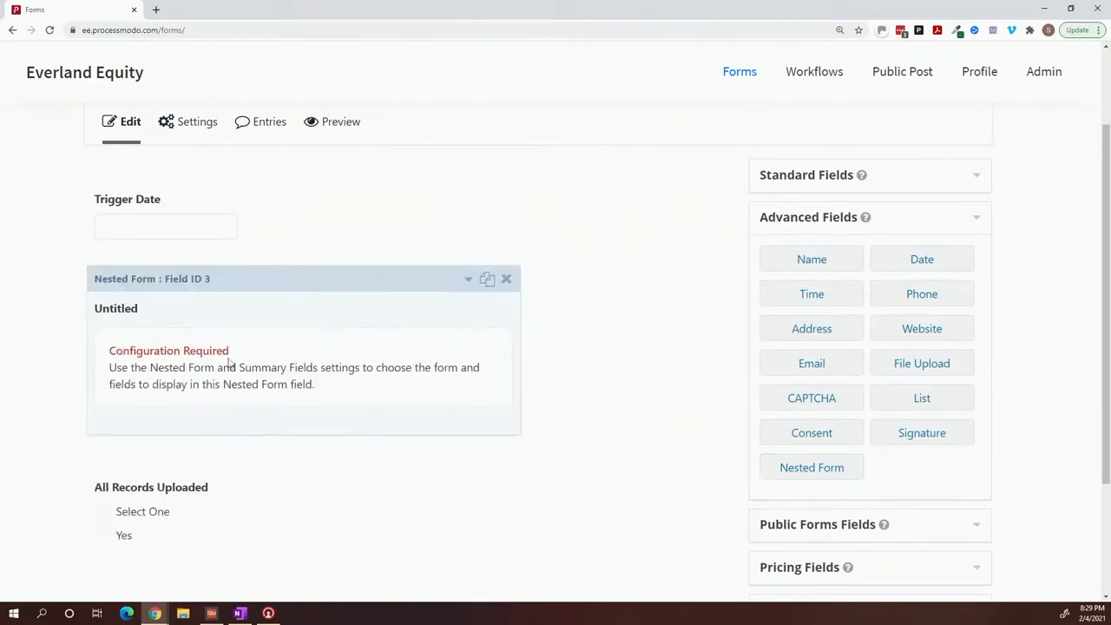
# Label the untitled nested form field "Matrix" and choose Mailing Matrix 2 as its nested form.
pyautogui.click(256, 322)
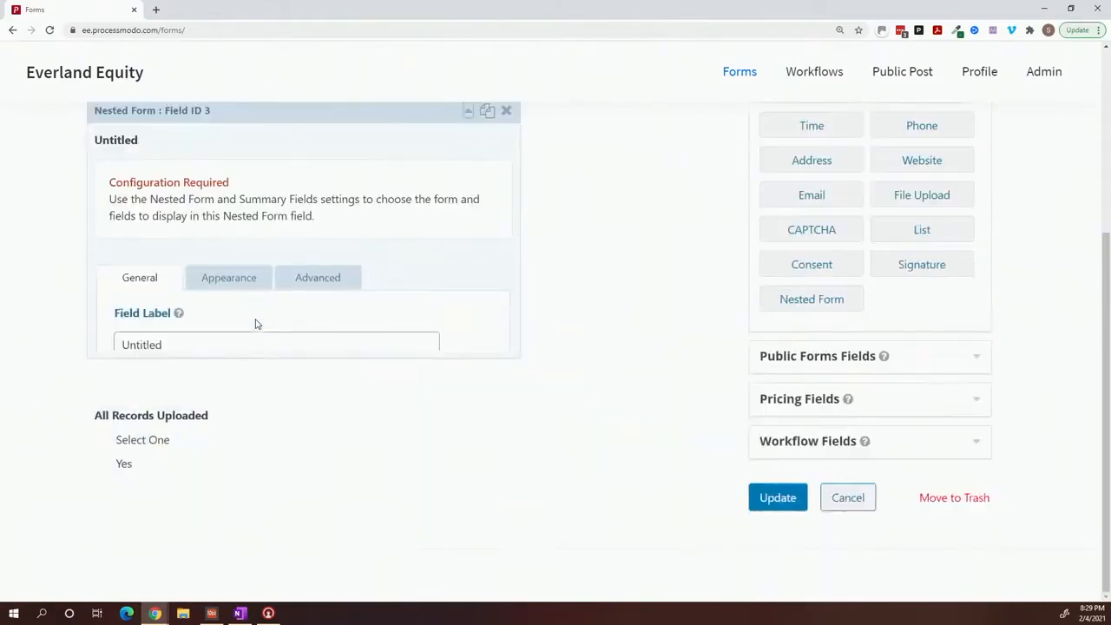
pyautogui.tripleClick(241, 345)
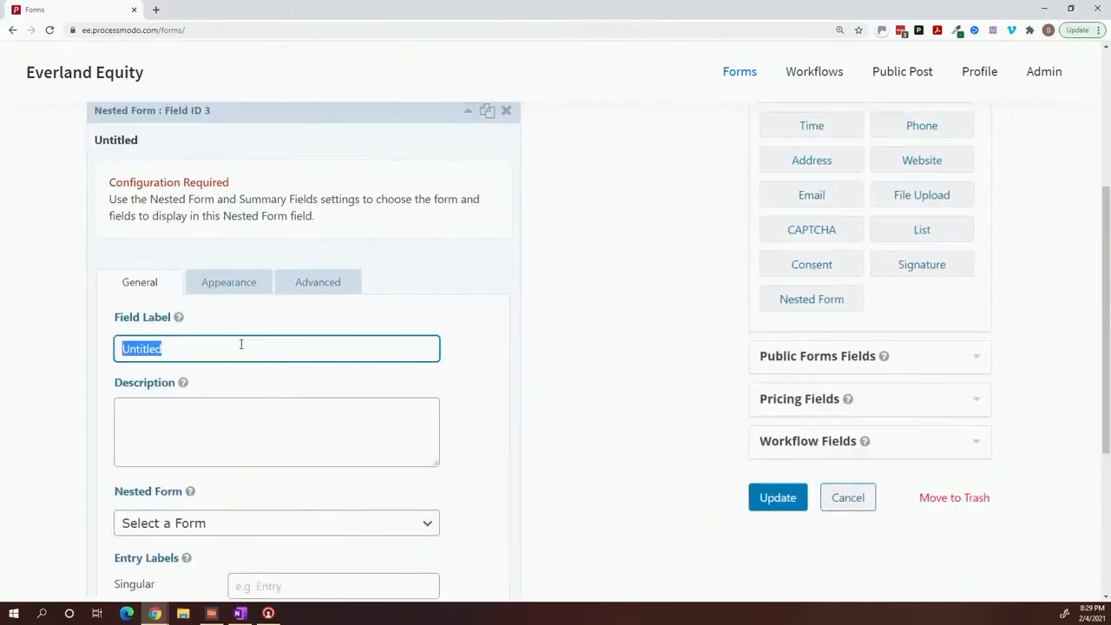
pyautogui.write('Matrix')
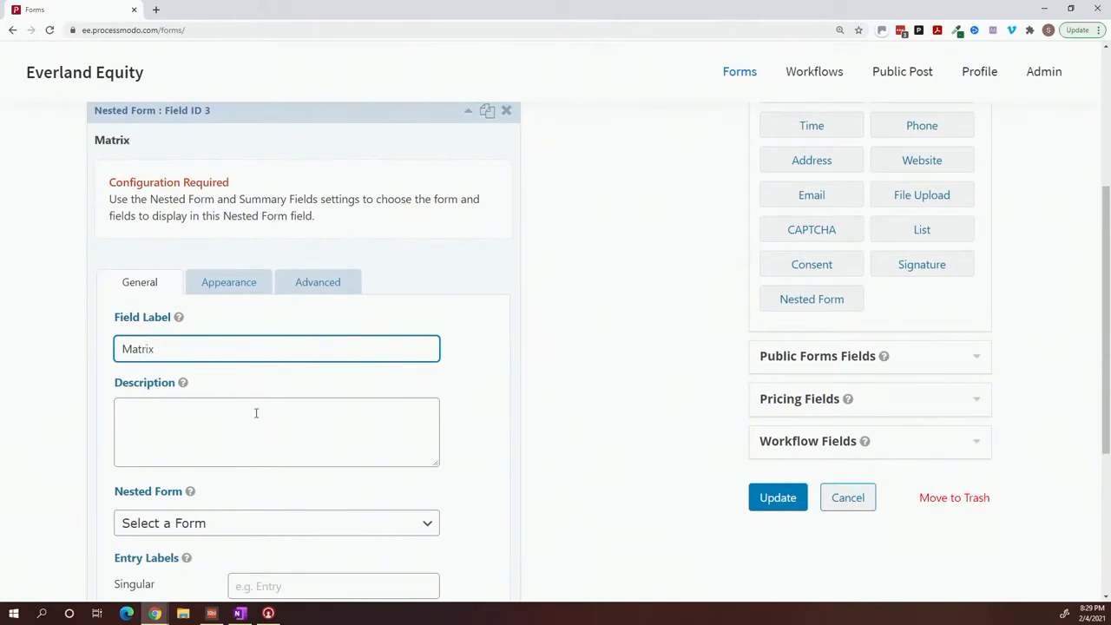
pyautogui.scroll(-3, 257, 413)
pyautogui.click(257, 417)
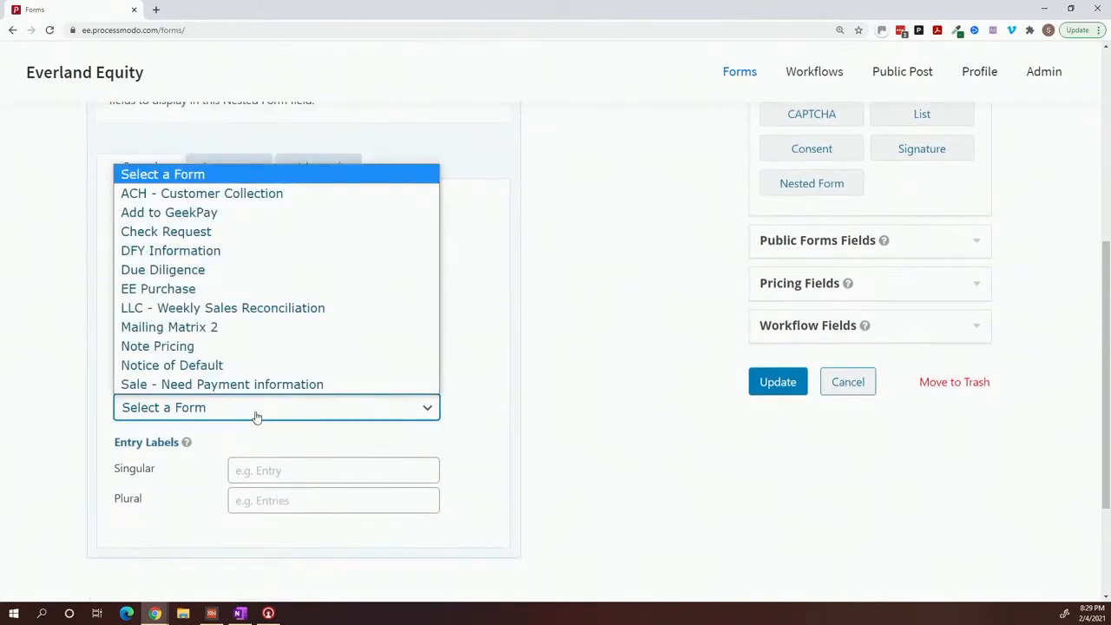
pyautogui.click(230, 329)
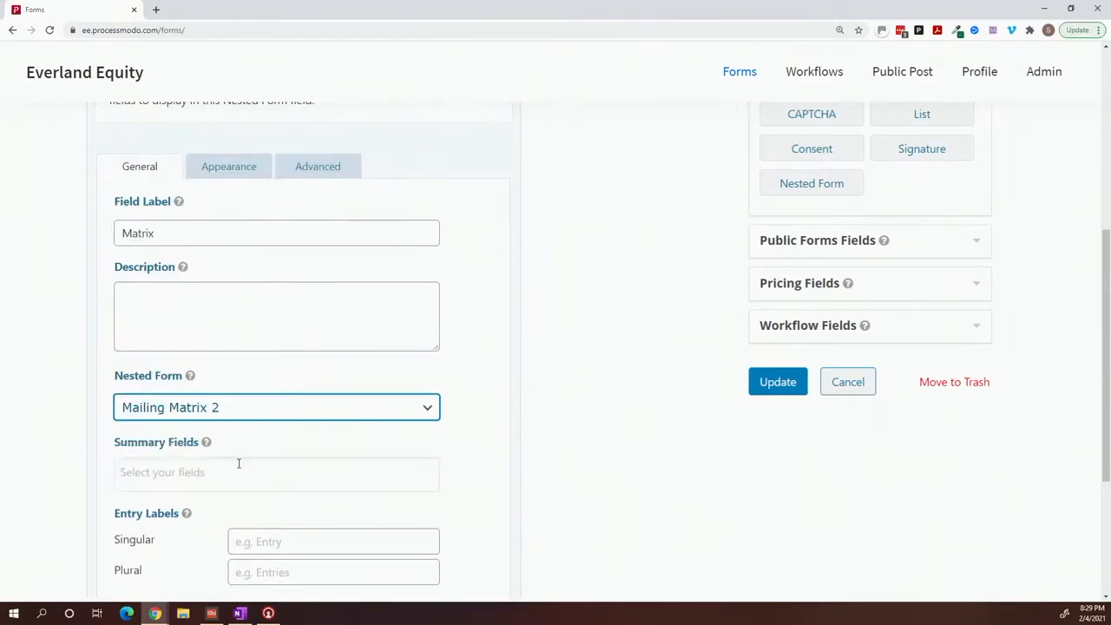
# Set the Matrix field's summary fields to County, Qty, Notes and Done.
pyautogui.scroll(-1, 236, 462)
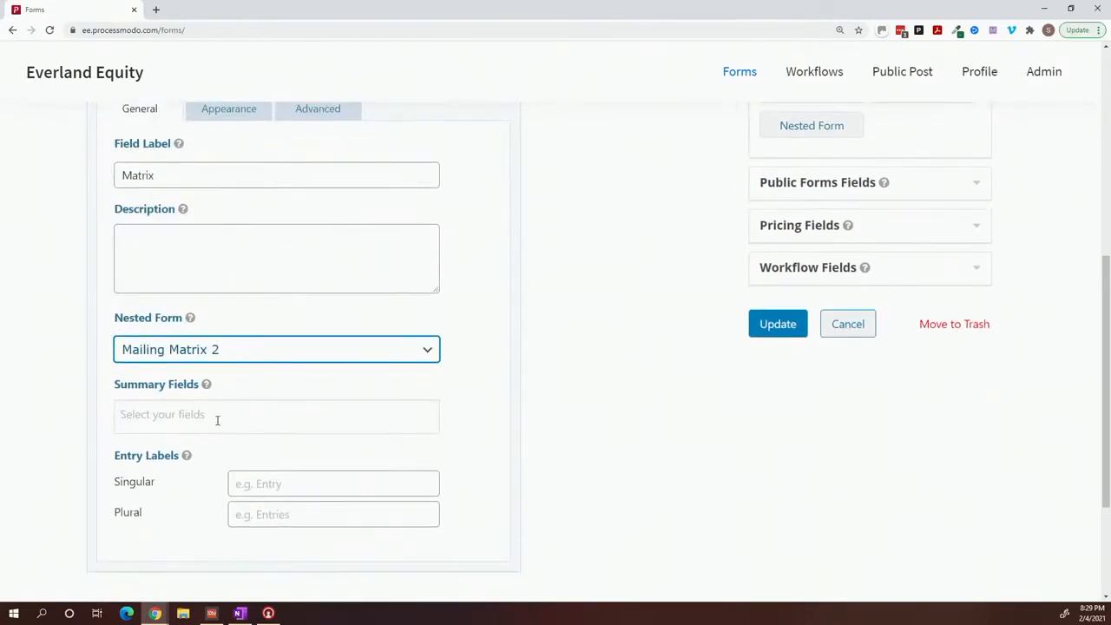
pyautogui.click(218, 417)
pyautogui.click(205, 447)
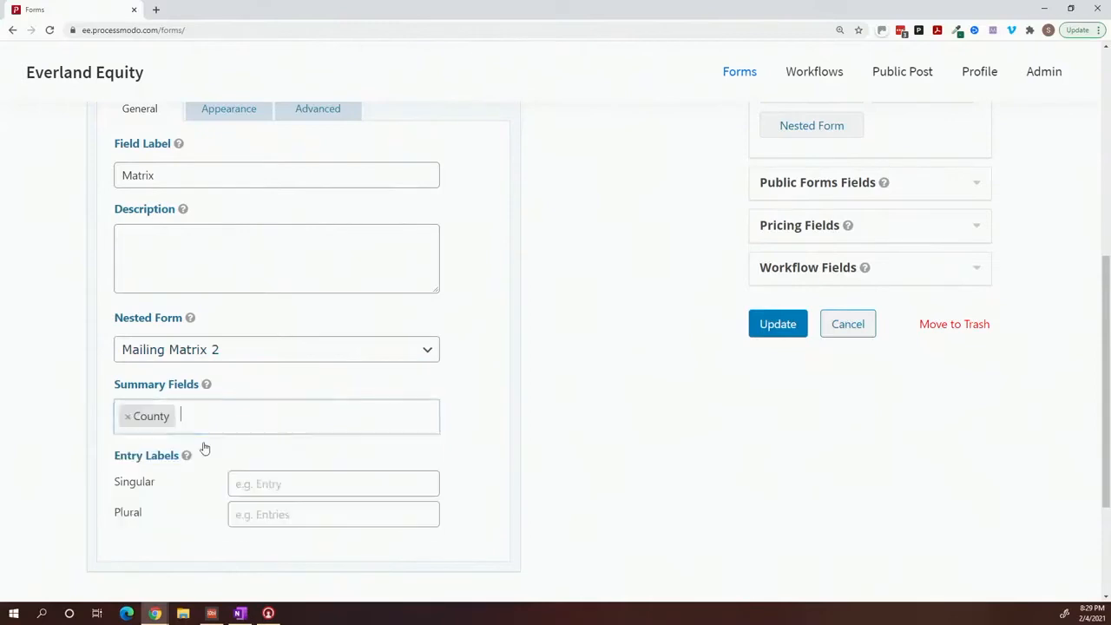
pyautogui.click(254, 421)
pyautogui.click(224, 466)
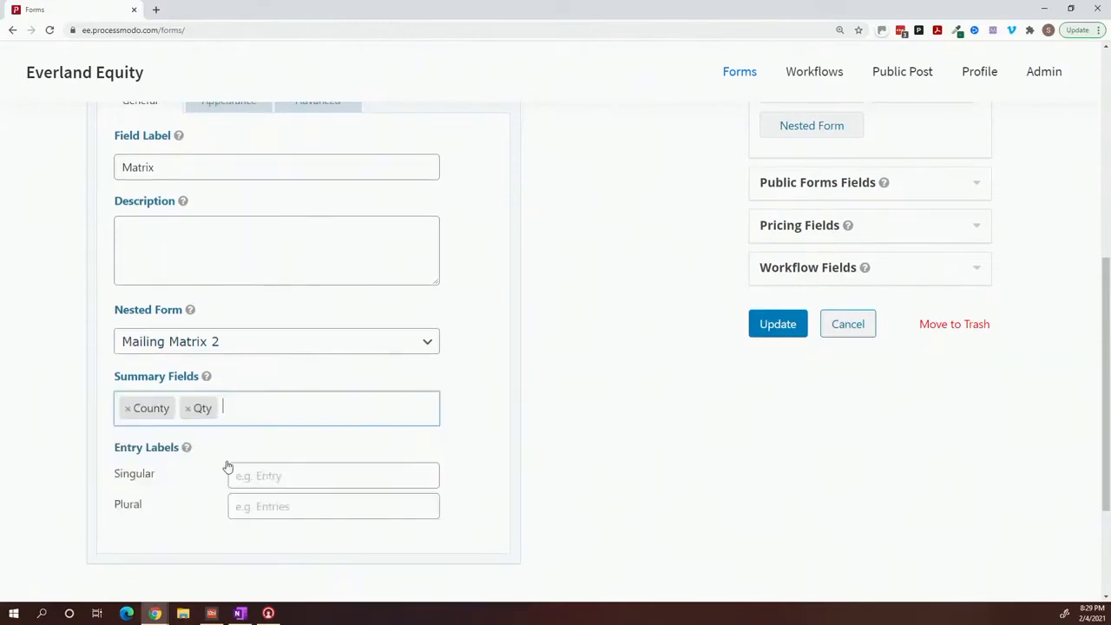
pyautogui.click(285, 407)
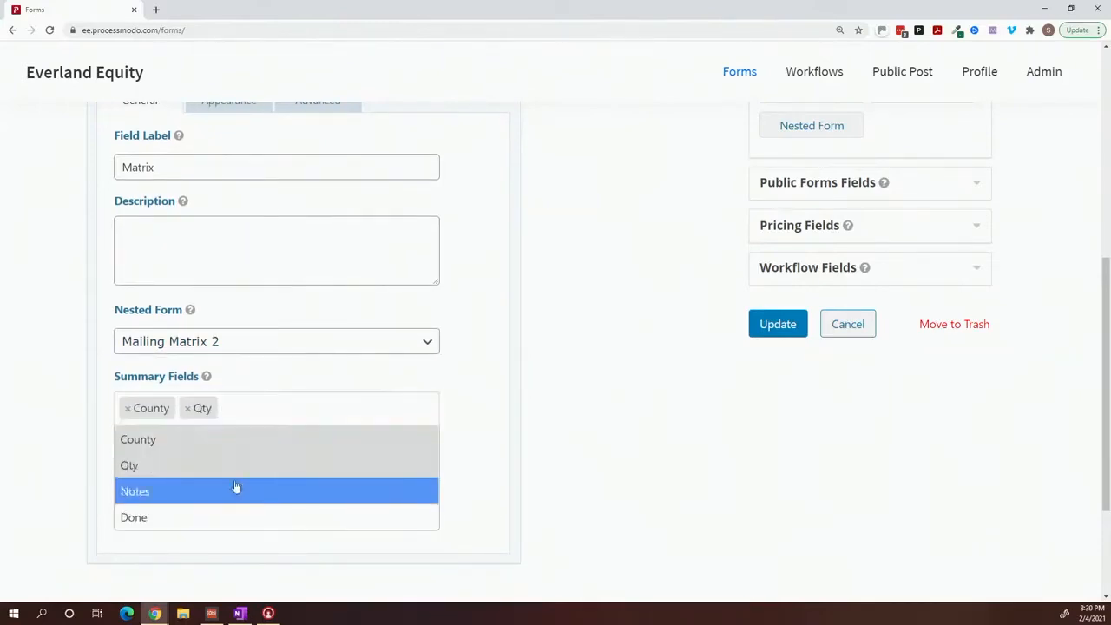
pyautogui.click(235, 489)
pyautogui.click(306, 410)
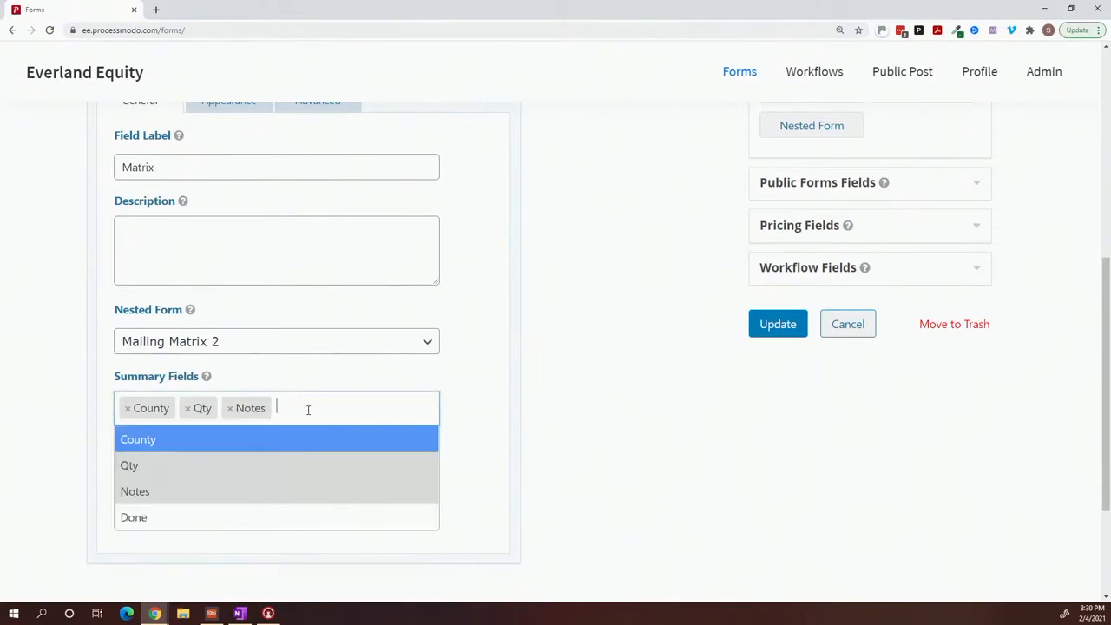
pyautogui.click(246, 518)
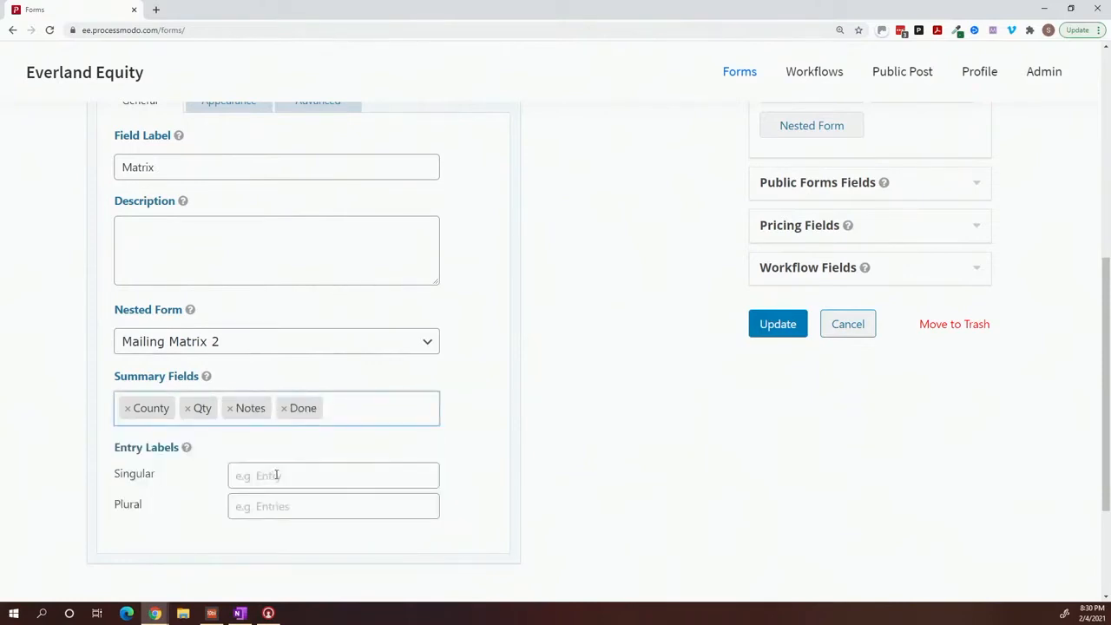
# Set the Matrix field's entry labels to "County" for singular and "Counties" for plural, and save the form.
pyautogui.click(276, 475)
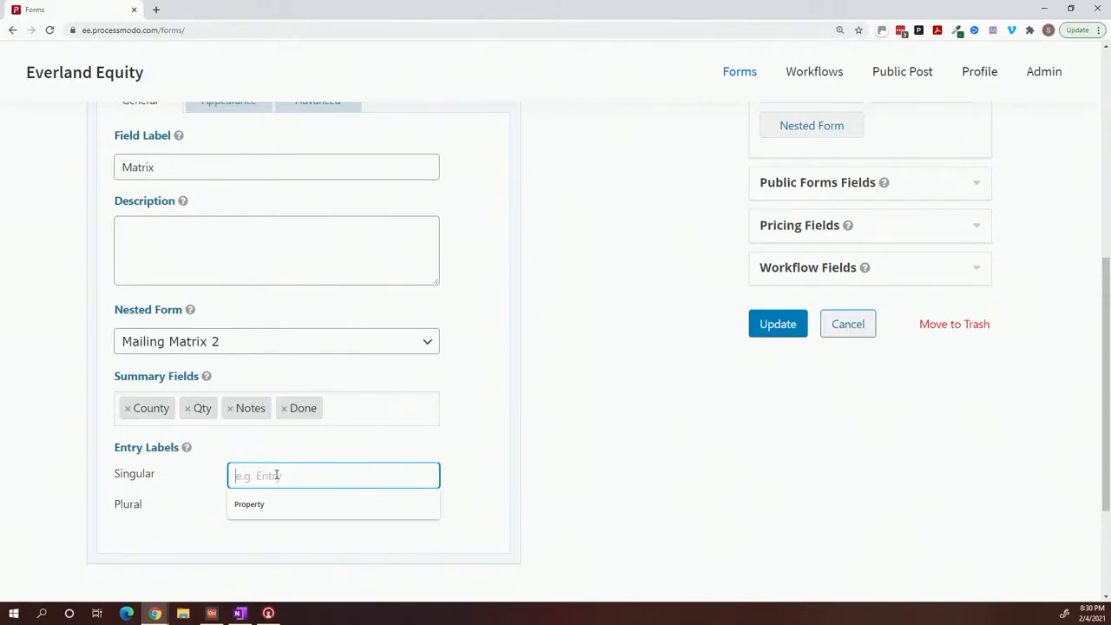
pyautogui.write('County')
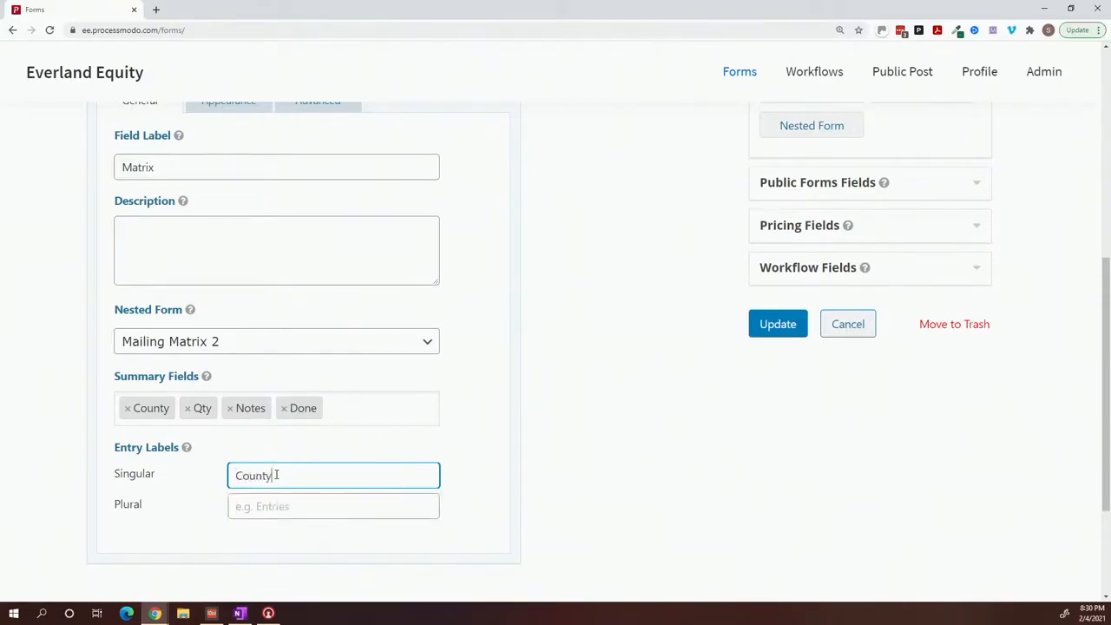
pyautogui.press('Tab')
pyautogui.write('Coun')
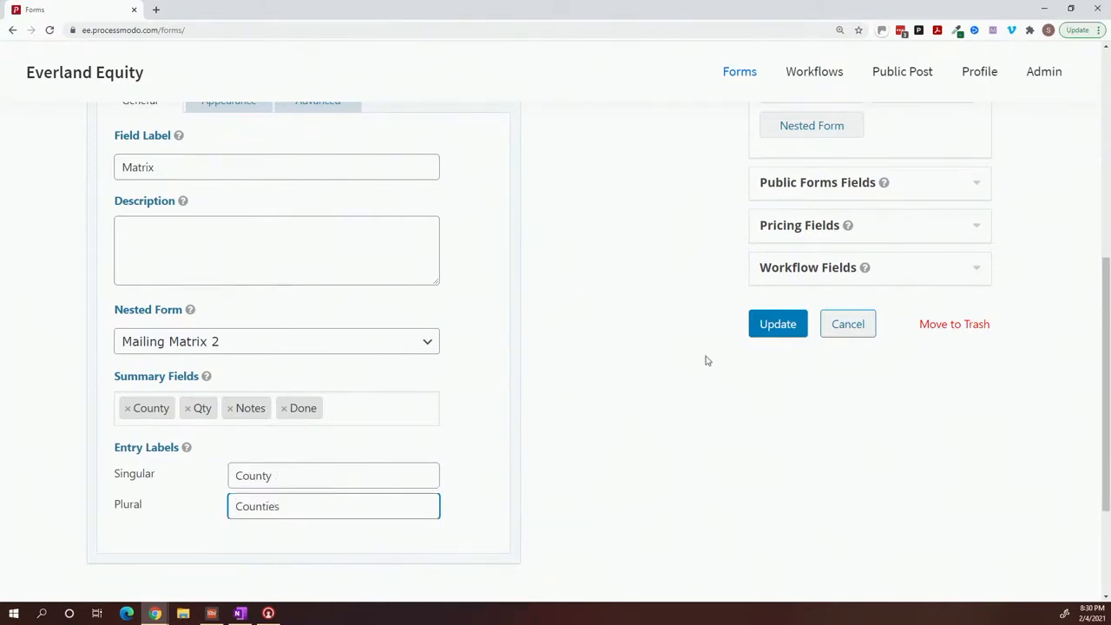
pyautogui.click(758, 328)
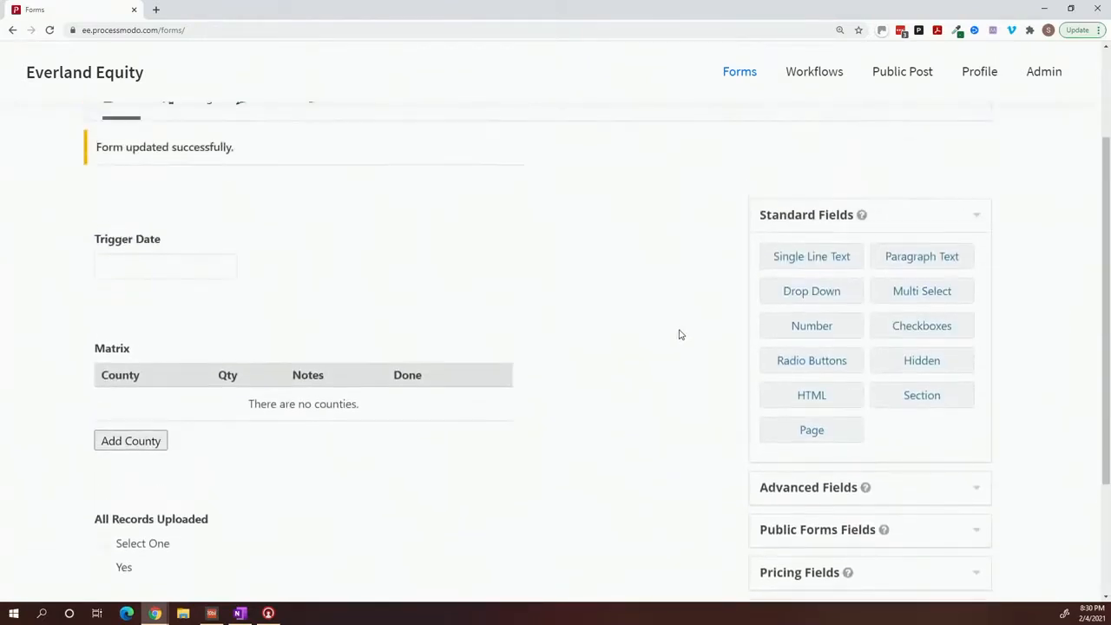
# Try Add County in the Matrix field's preview, collapse the field's settings and save the form again.
pyautogui.moveTo(394, 382)
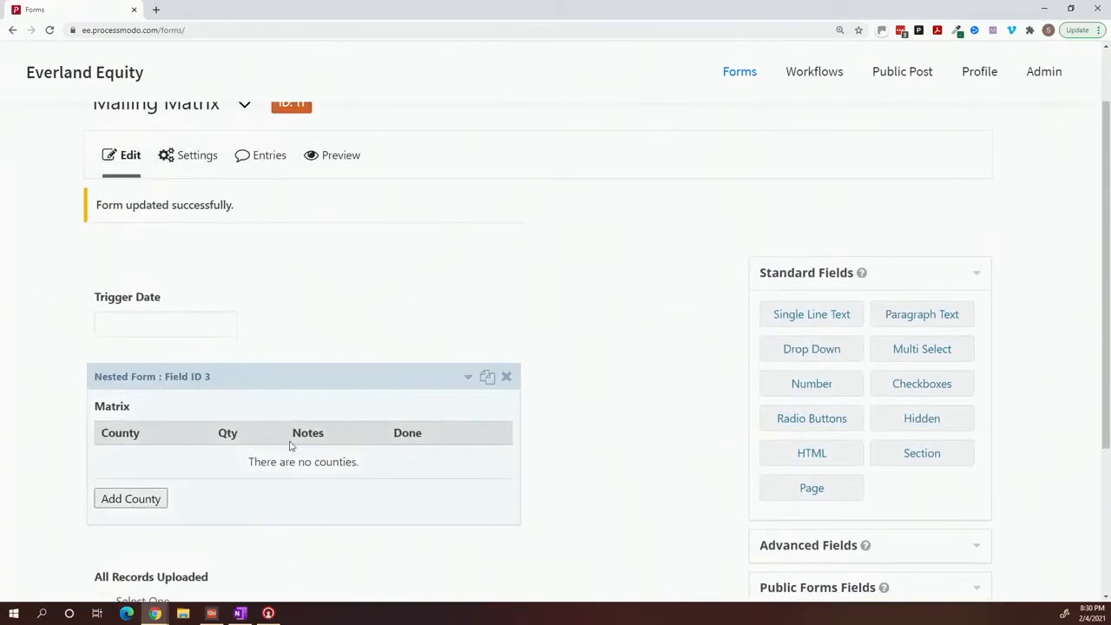
pyautogui.scroll(-2, 292, 443)
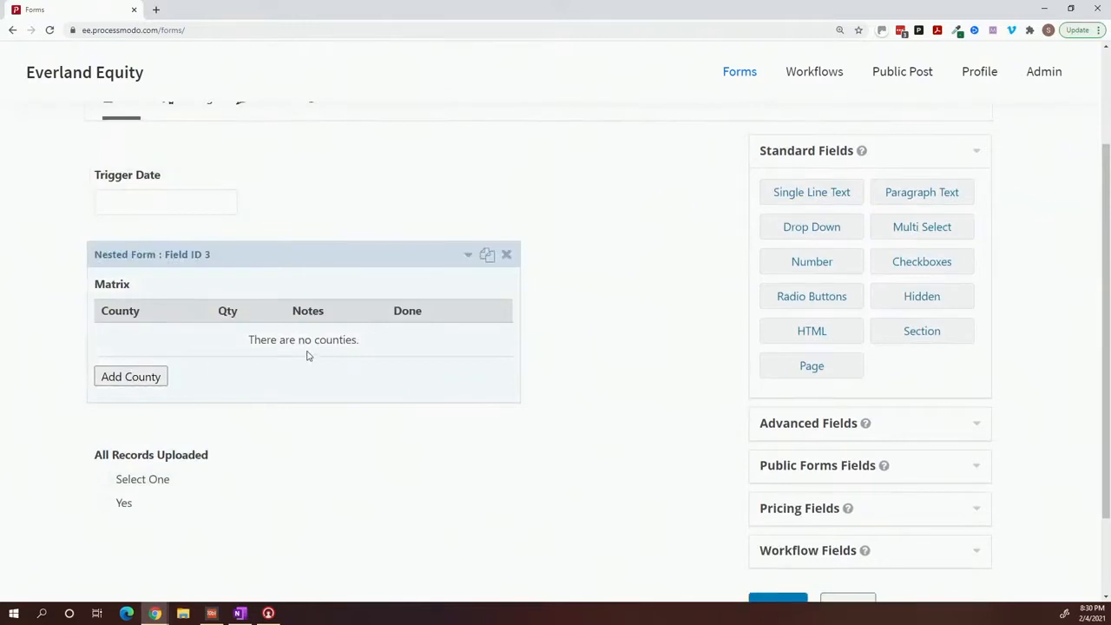
pyautogui.click(134, 386)
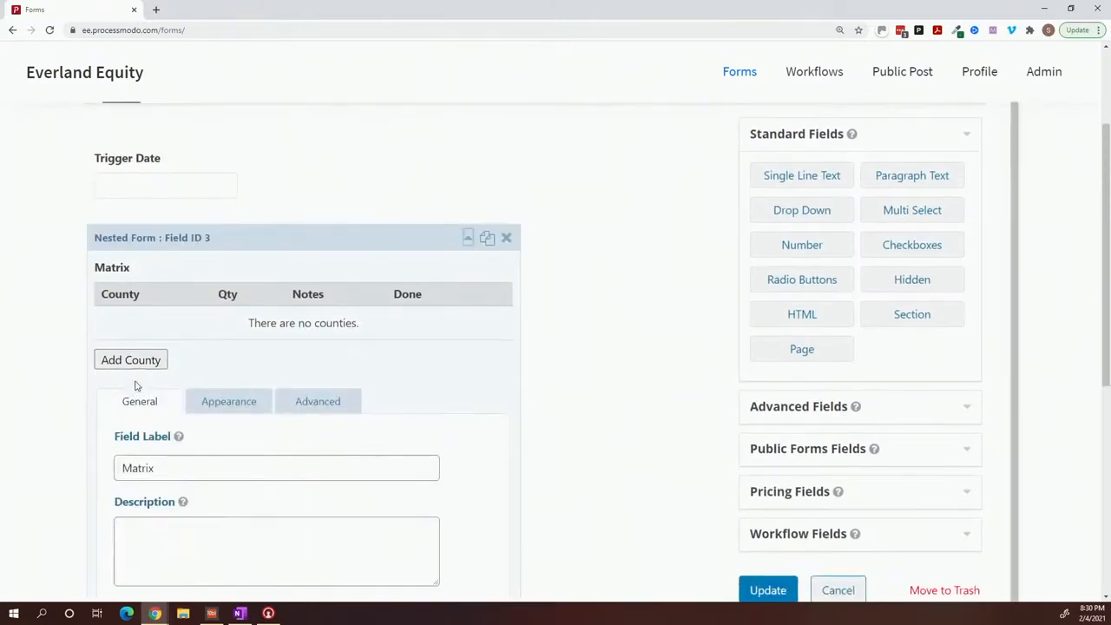
pyautogui.click(142, 368)
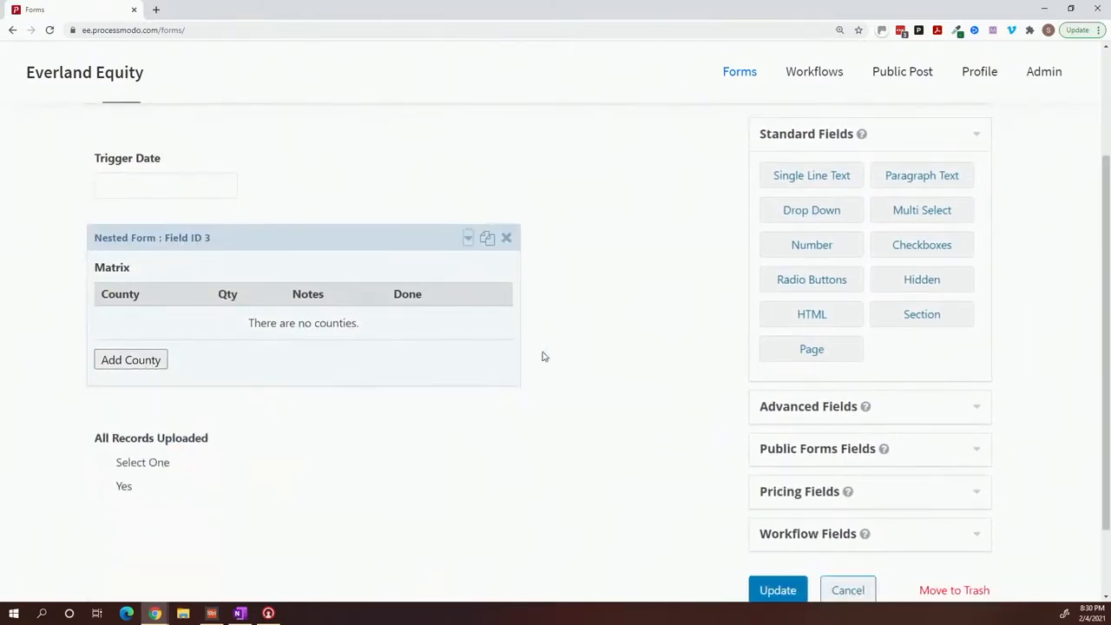
pyautogui.click(778, 591)
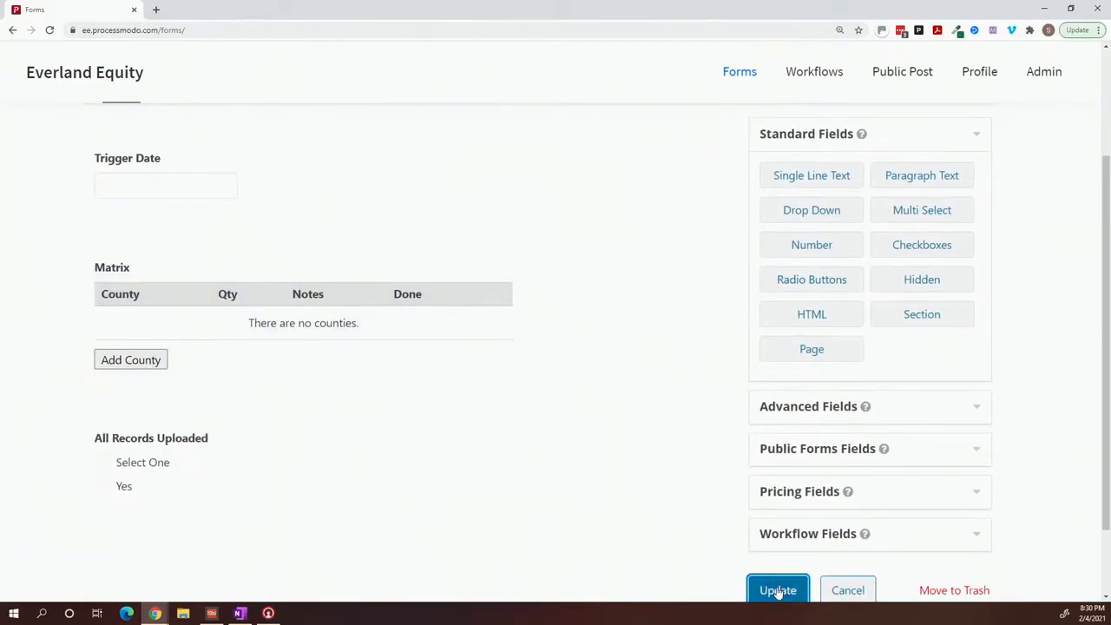
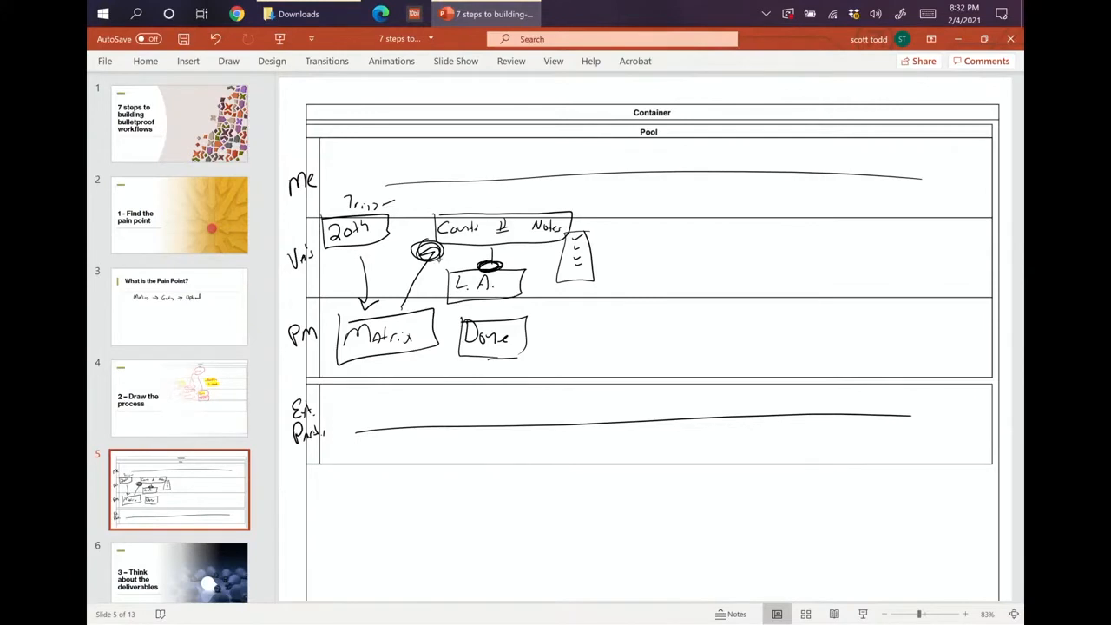
# In PowerPoint, ink the connector circles between the boxes of slide 5's swimlane diagram and extend the flow beyond the Done box.
pyautogui.moveTo(418, 252)
pyautogui.mouseDown()
pyautogui.moveTo(436, 252)
pyautogui.moveTo(423, 264)
pyautogui.moveTo(434, 258)
pyautogui.mouseUp()
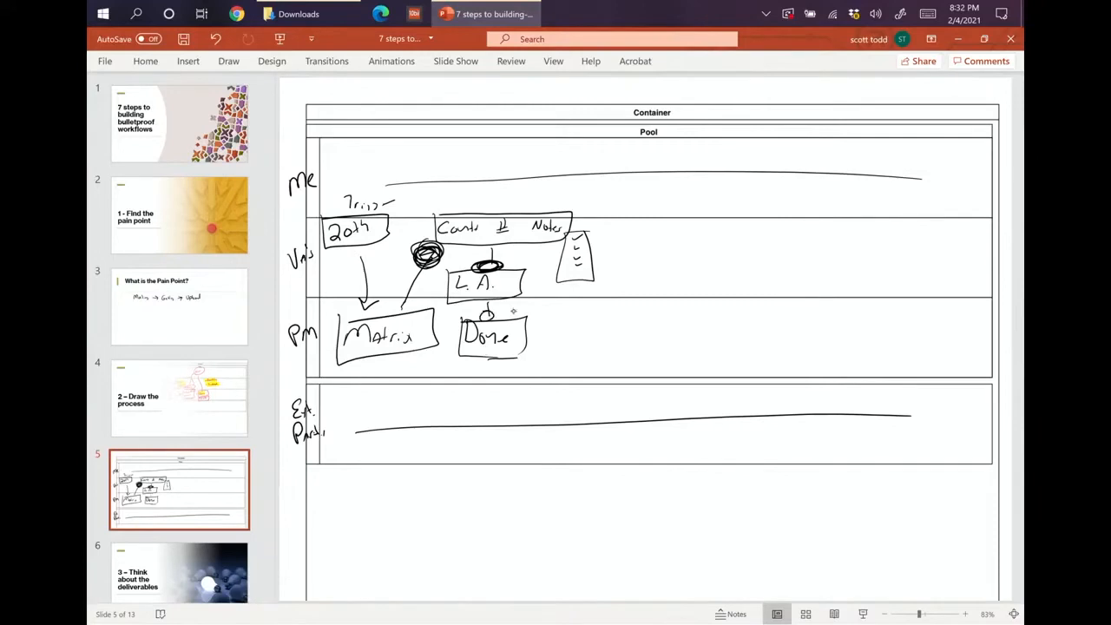
pyautogui.moveTo(538, 339); pyautogui.dragTo(598, 328)
pyautogui.moveTo(665, 323); pyautogui.dragTo(644, 336)
pyautogui.moveTo(682, 309)
pyautogui.mouseDown()
pyautogui.moveTo(587, 316)
pyautogui.moveTo(677, 312)
pyautogui.mouseUp()
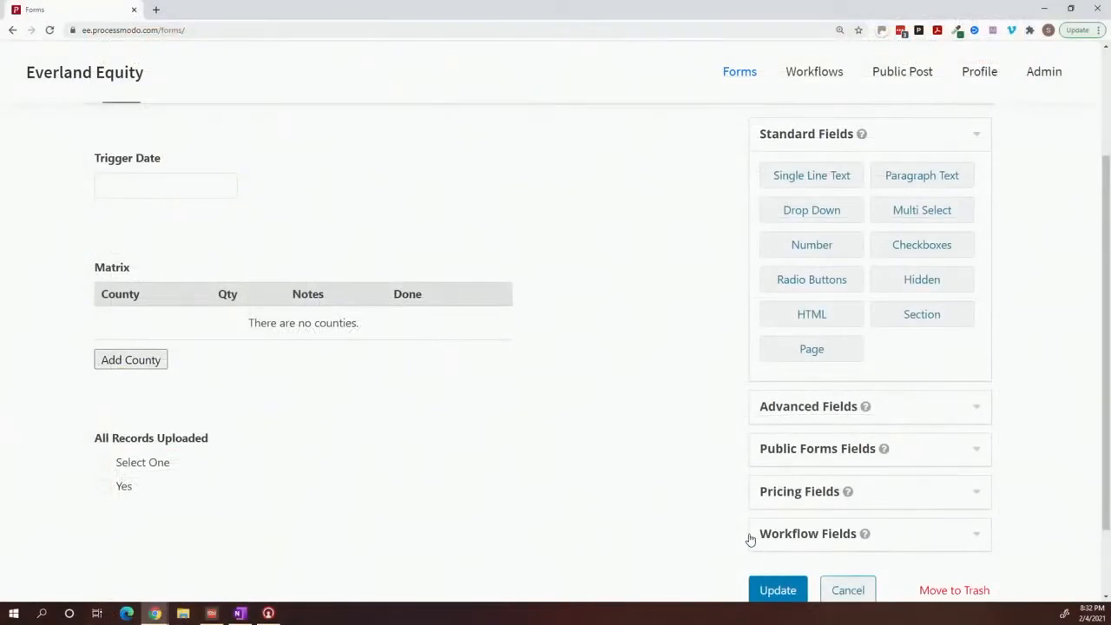
# Add a workflow step named "Intake Notify" to the Mailing Matrix form and set its step type to User Input.
pyautogui.scroll(1, 751, 540)
pyautogui.scroll(2, 751, 540)
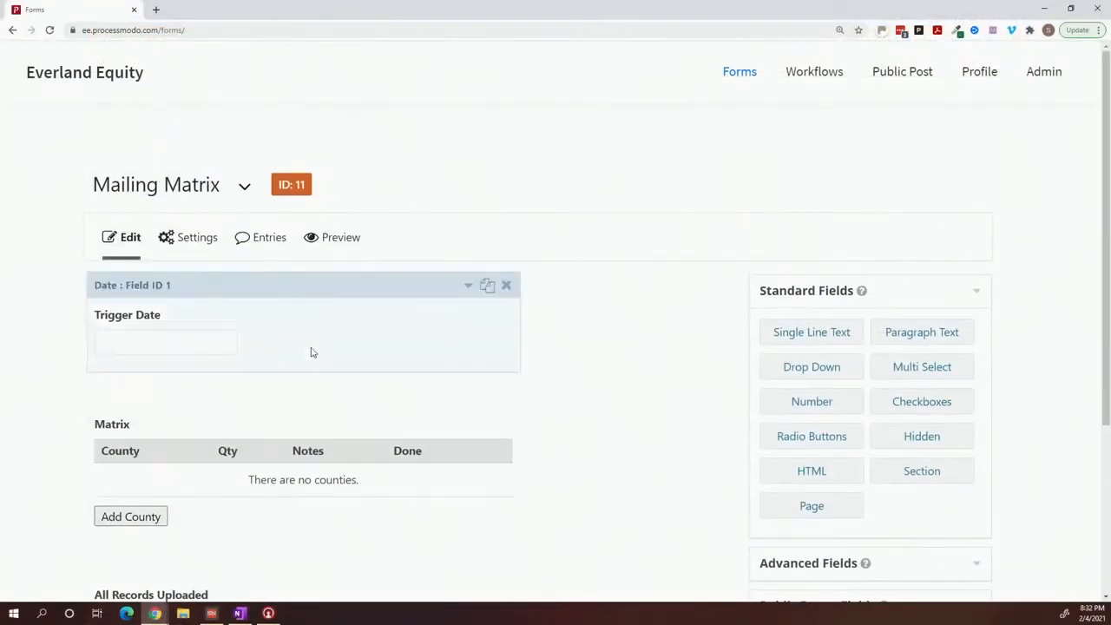
pyautogui.moveTo(217, 252)
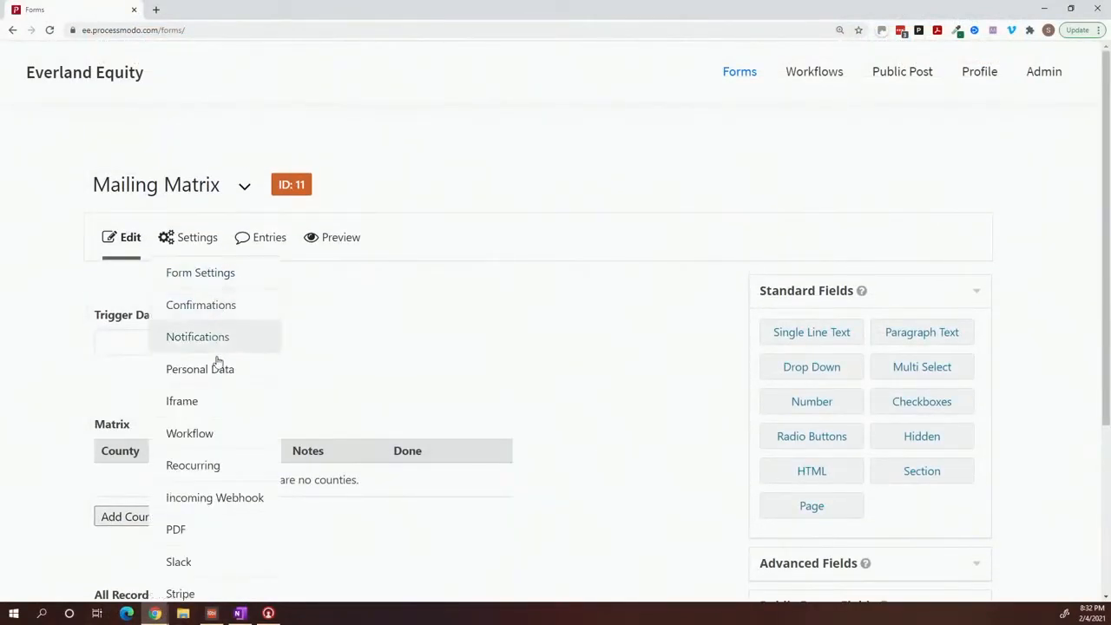
pyautogui.click(191, 434)
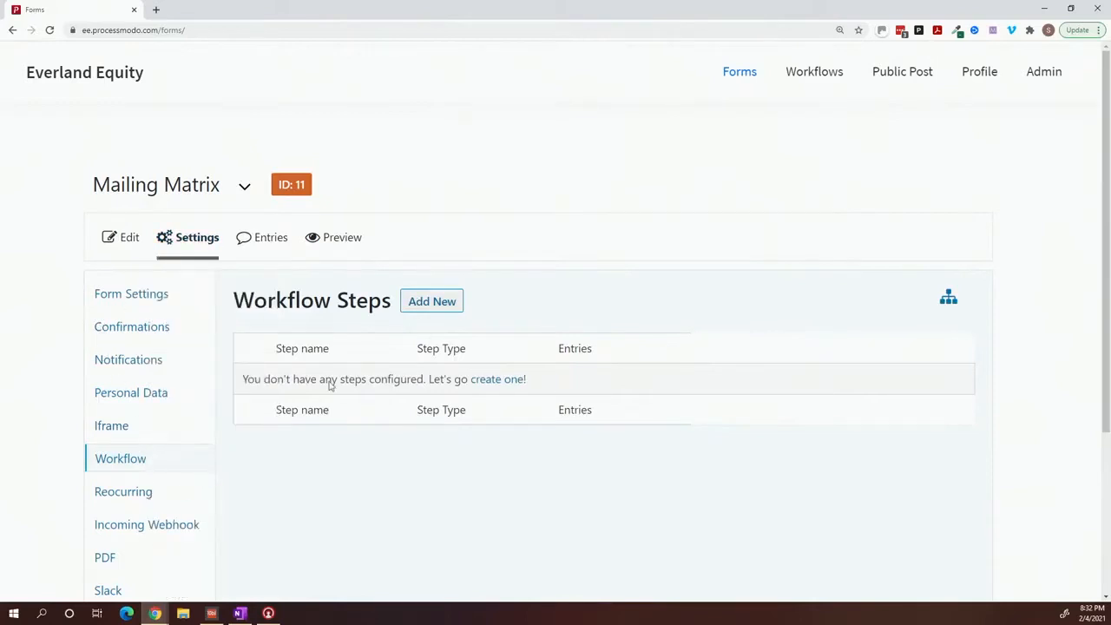
pyautogui.click(430, 304)
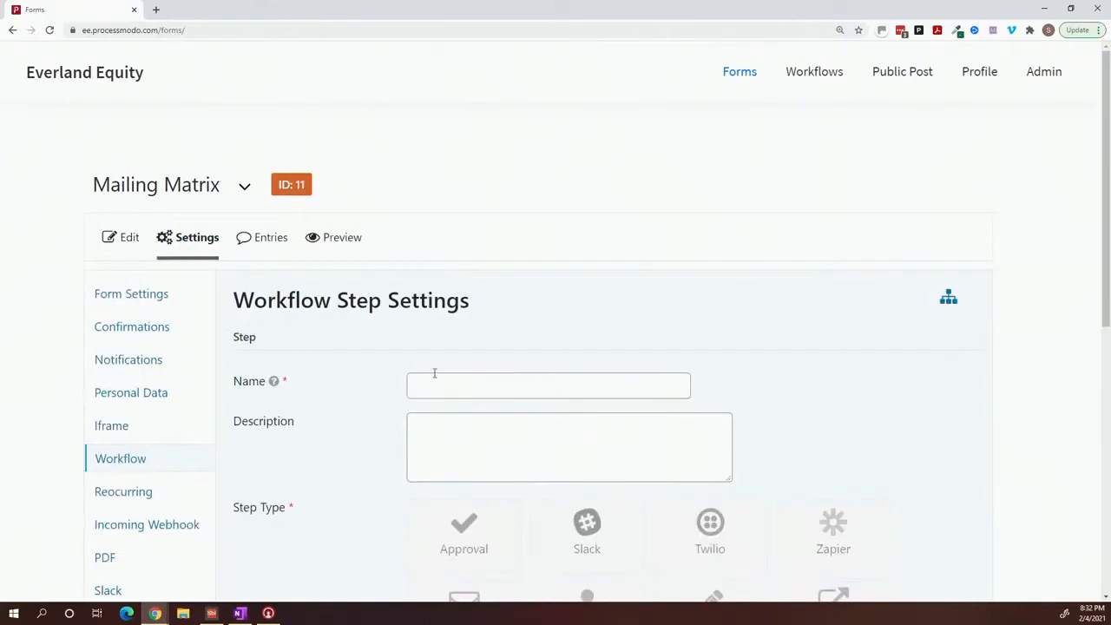
pyautogui.click(434, 379)
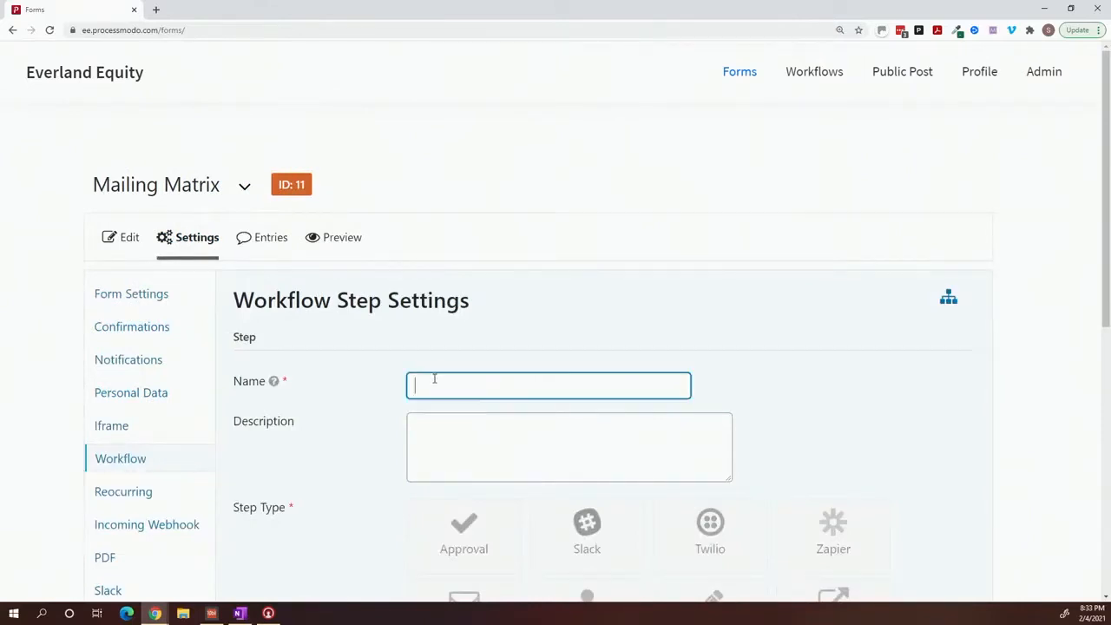
pyautogui.write('Intake Notify')
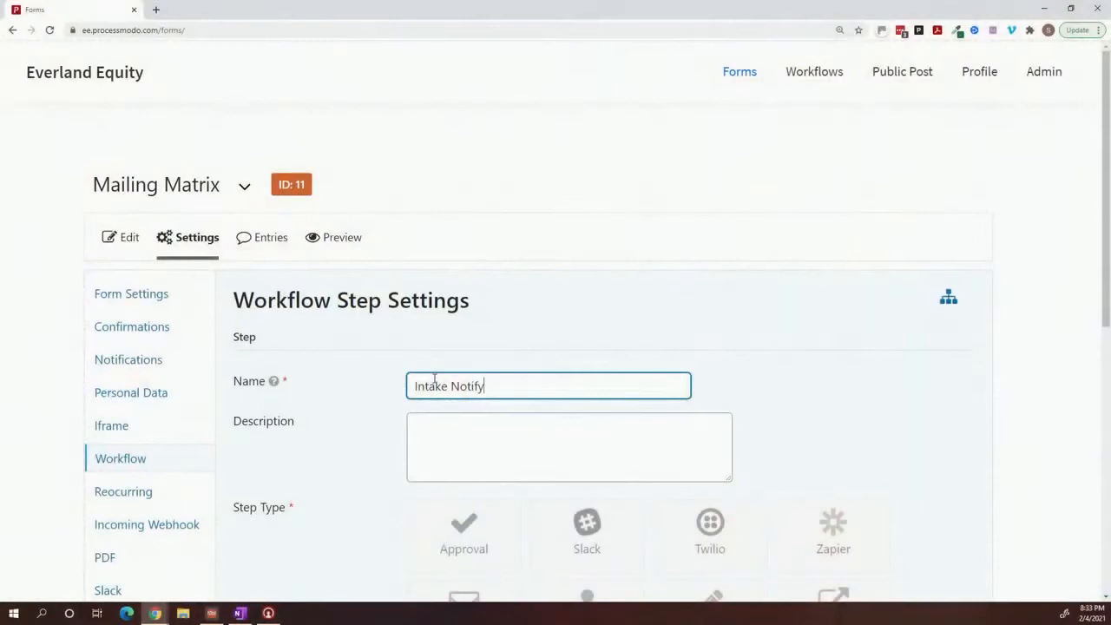
pyautogui.scroll(-2, 451, 382)
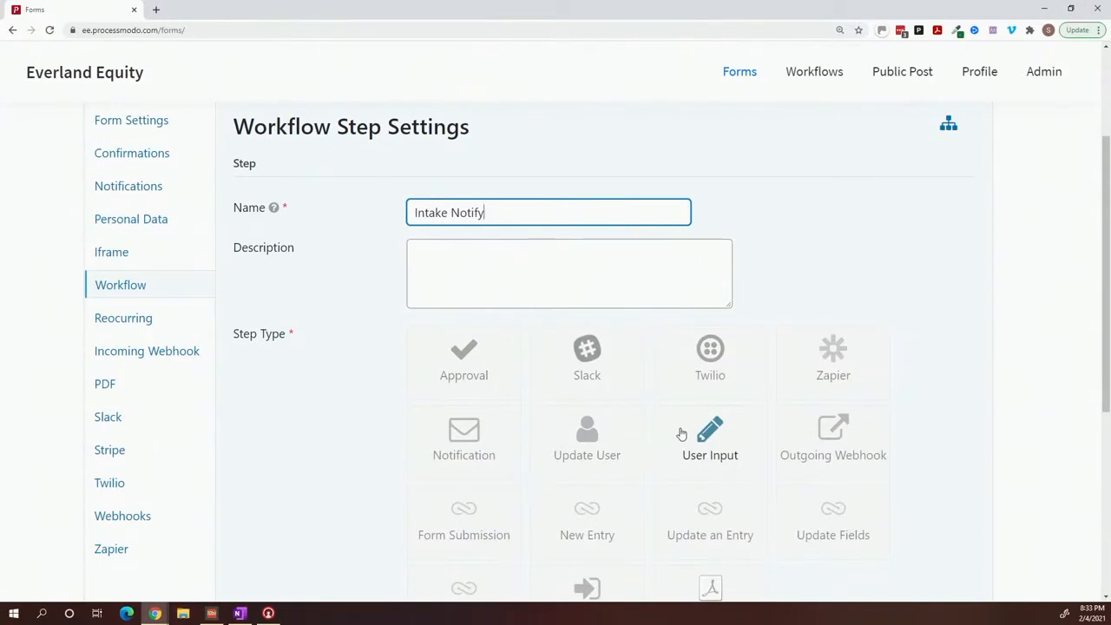
pyautogui.click(678, 434)
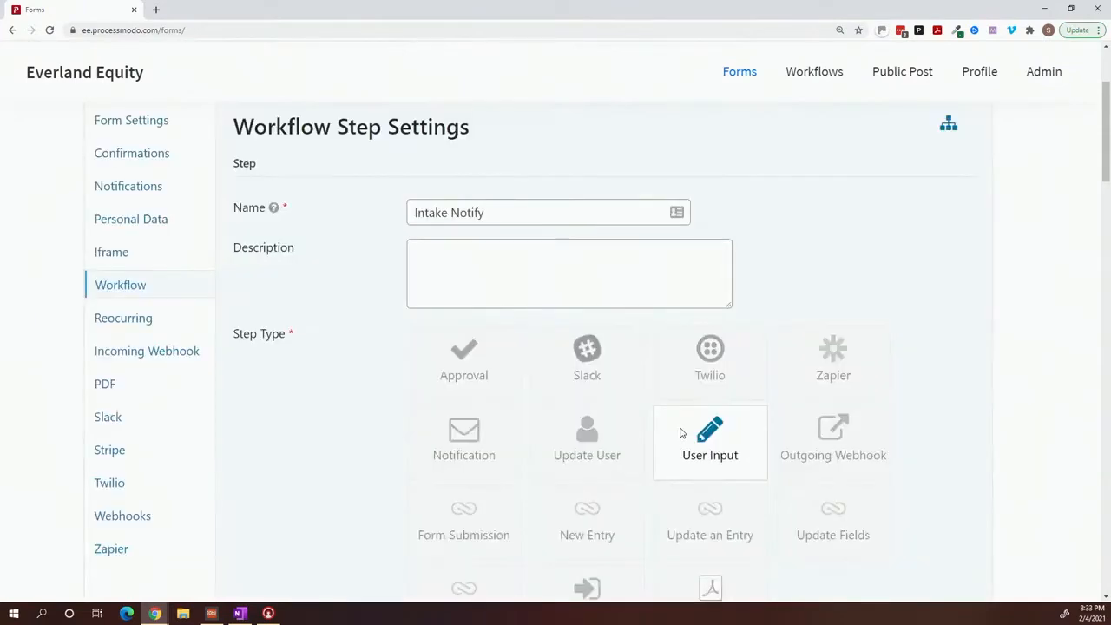
pyautogui.scroll(-5, 682, 436)
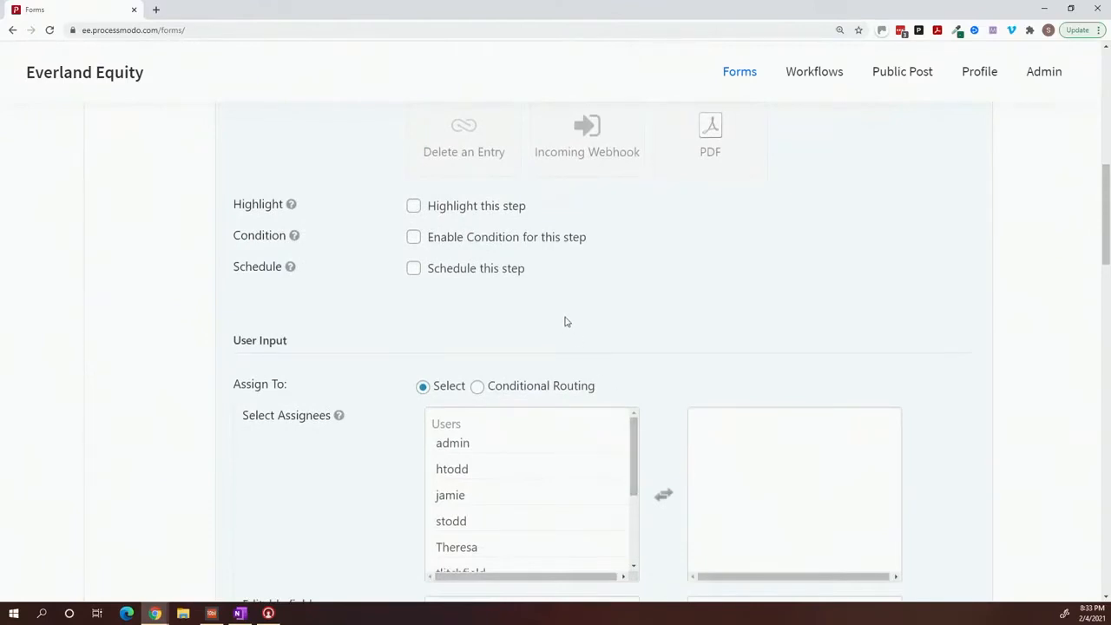
pyautogui.click(414, 237)
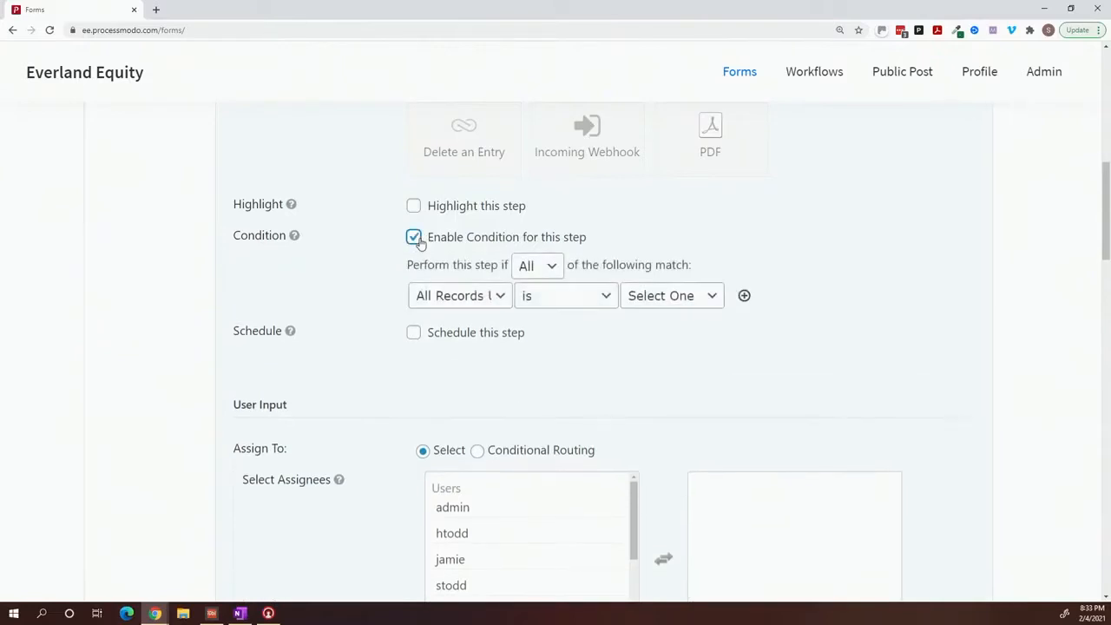
pyautogui.click(461, 296)
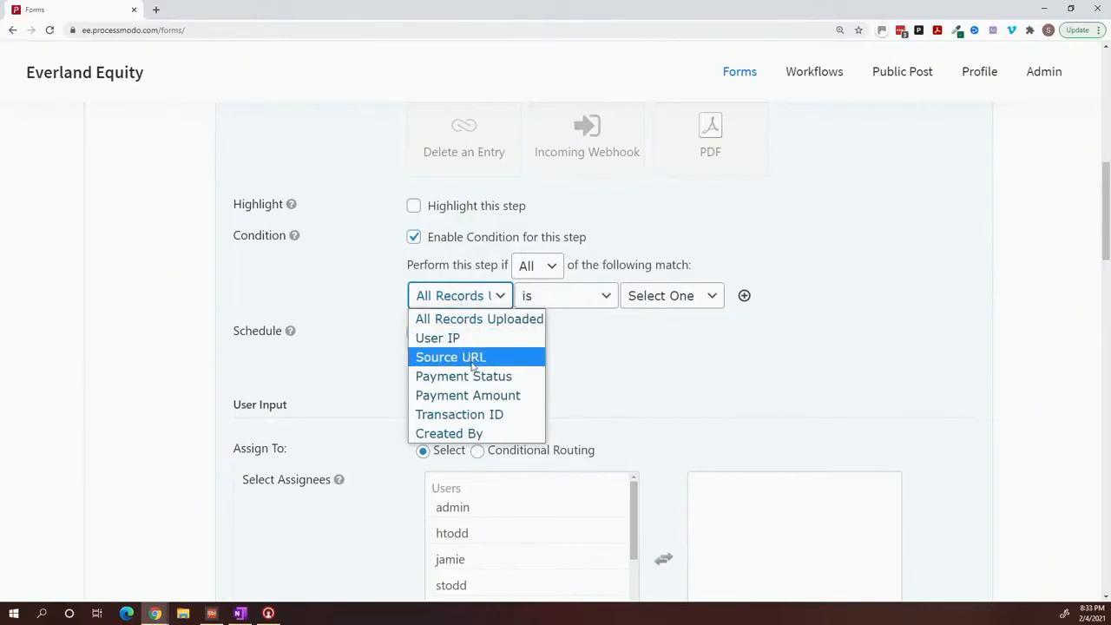
pyautogui.click(358, 293)
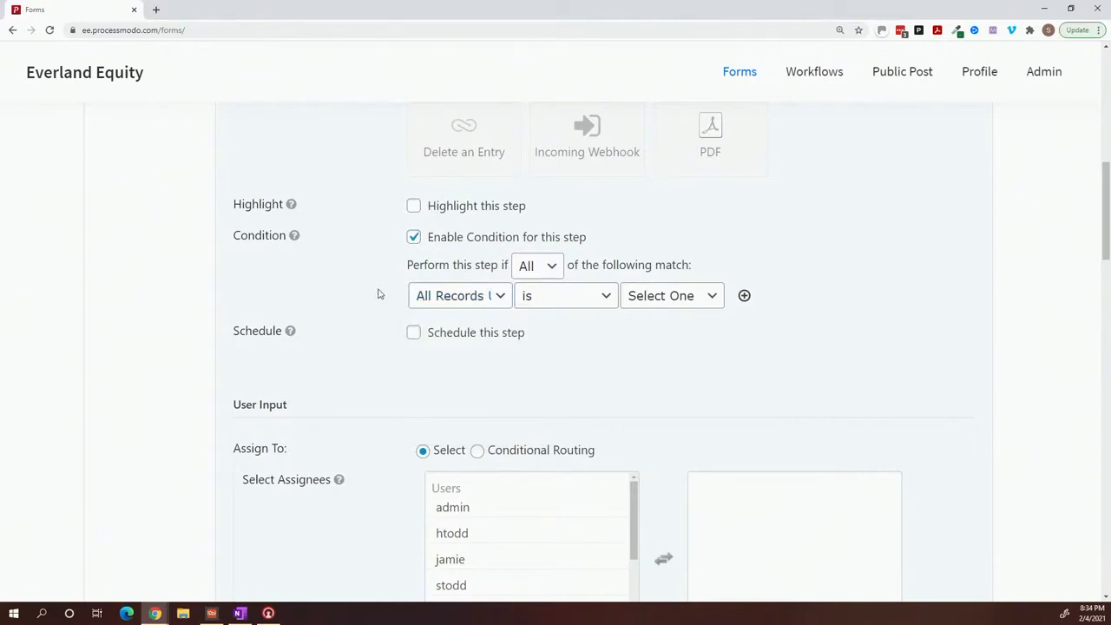
pyautogui.scroll(6, 378, 293)
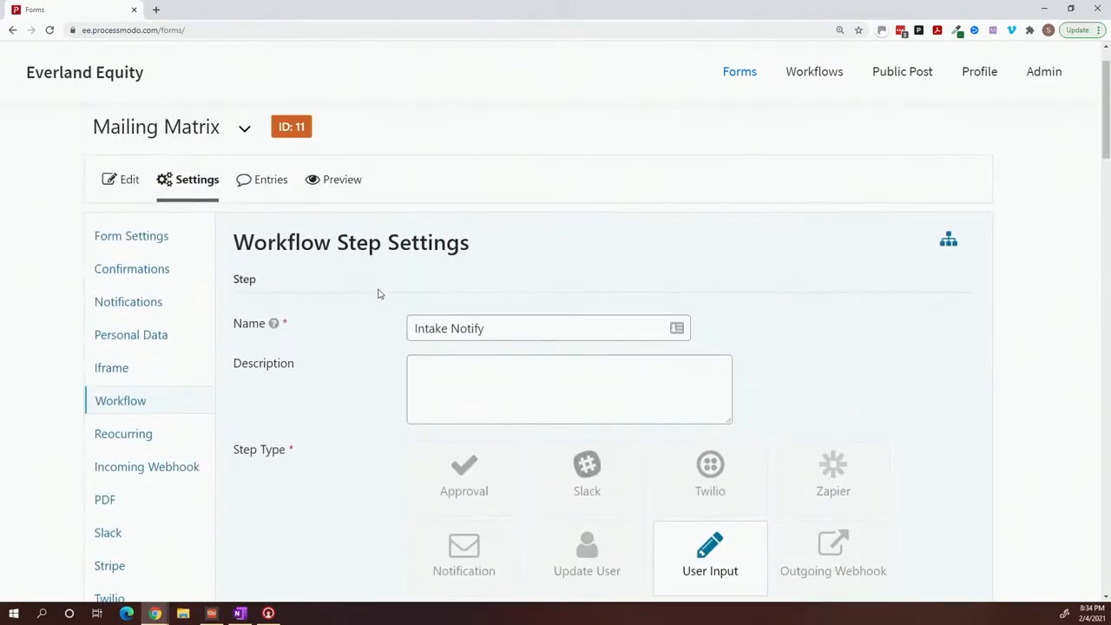
pyautogui.scroll(-7, 377, 293)
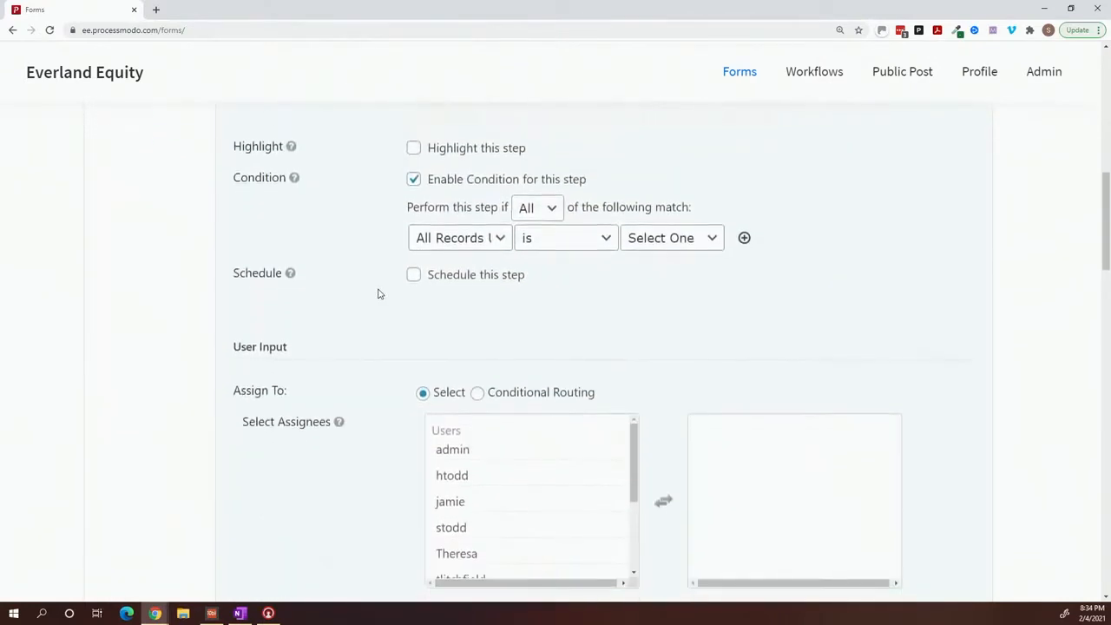
pyautogui.click(414, 179)
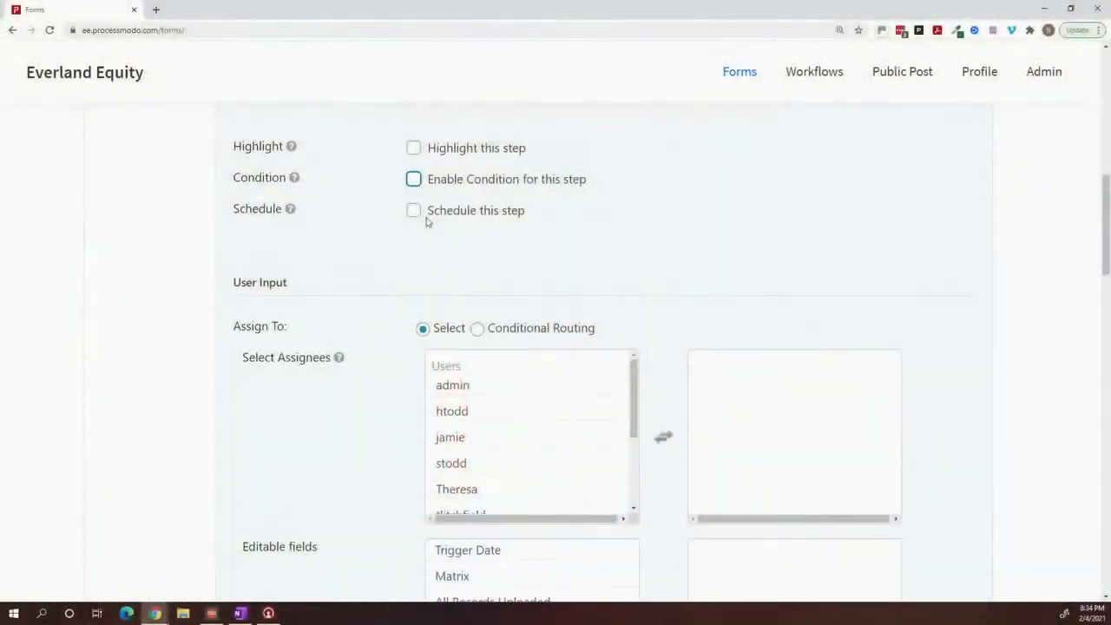
# Assign the Intake Notify step to the fourth user in the list of available assignees.
pyautogui.click(435, 389)
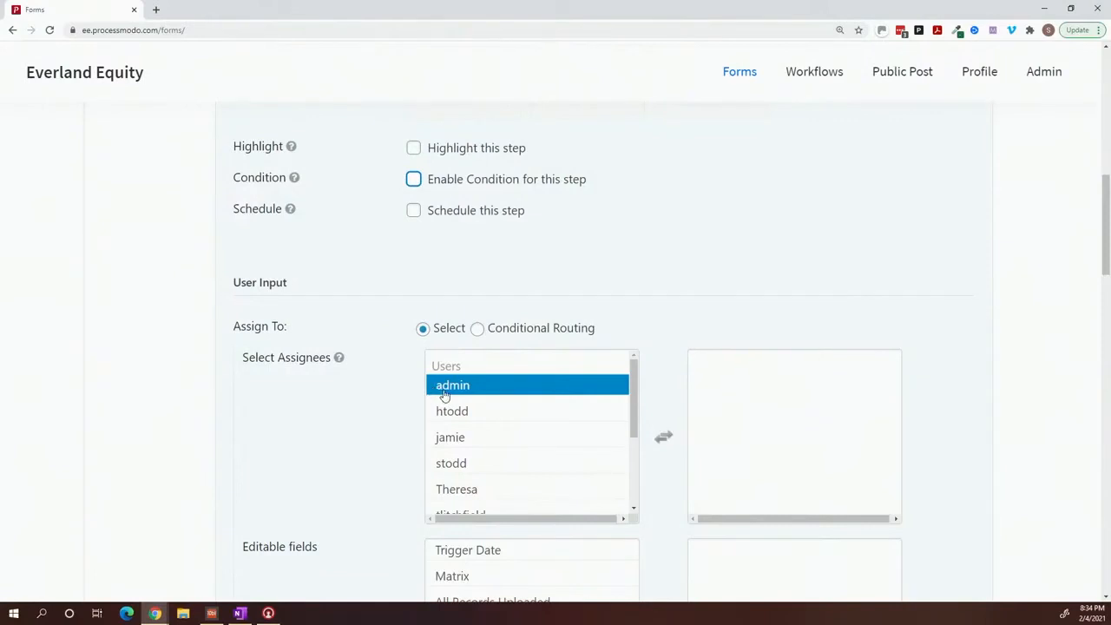
pyautogui.scroll(-1, 444, 395)
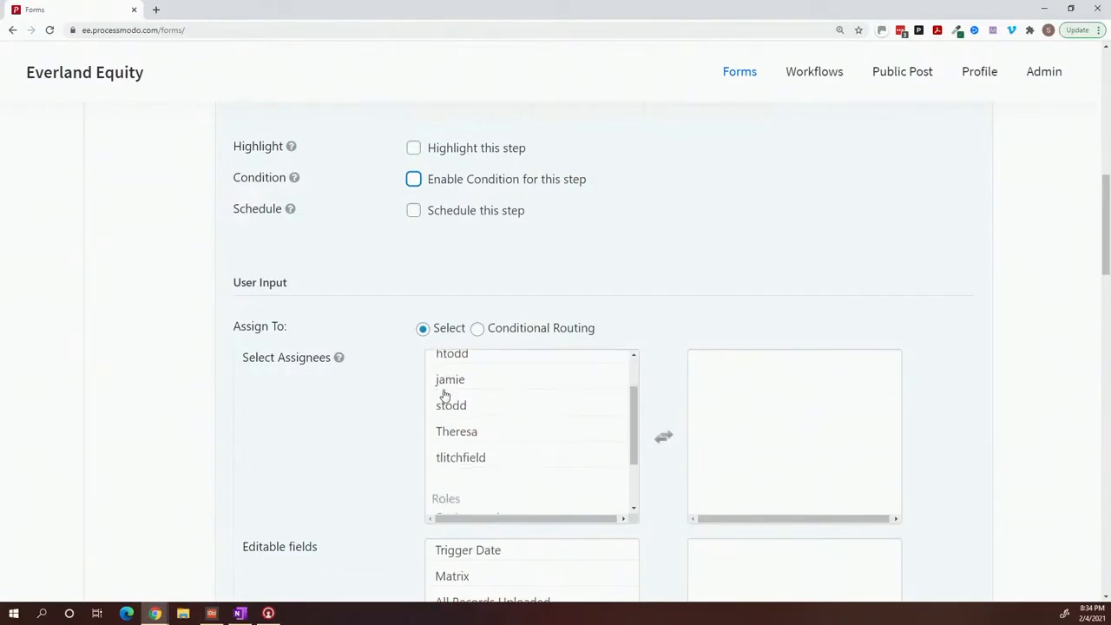
pyautogui.scroll(-2, 445, 395)
pyautogui.scroll(-1, 448, 402)
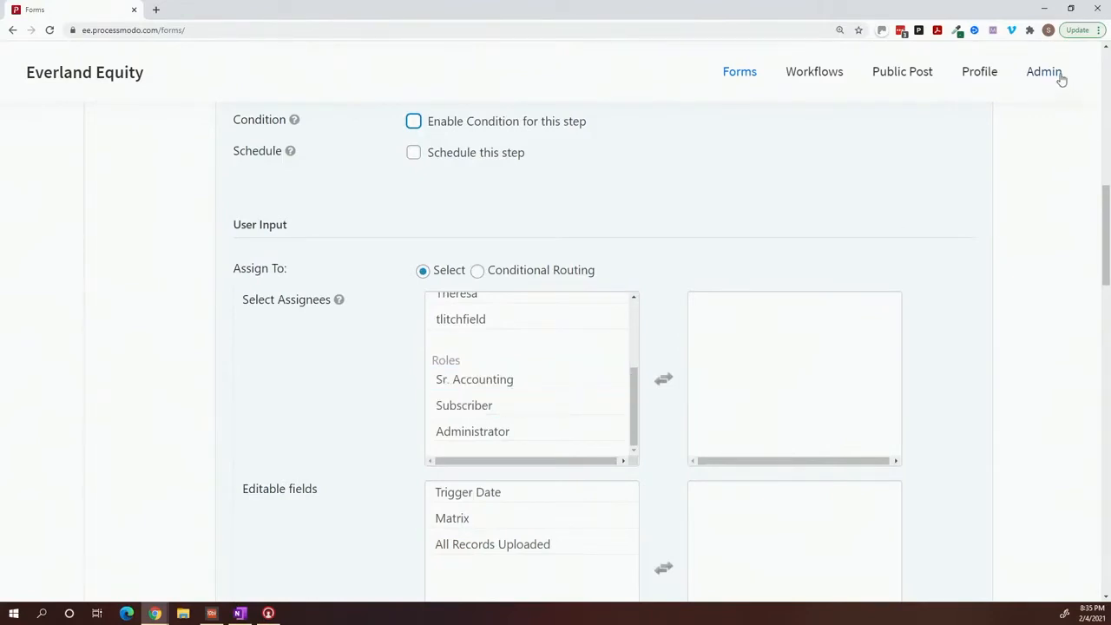
pyautogui.moveTo(1060, 76)
pyautogui.scroll(1, 678, 339)
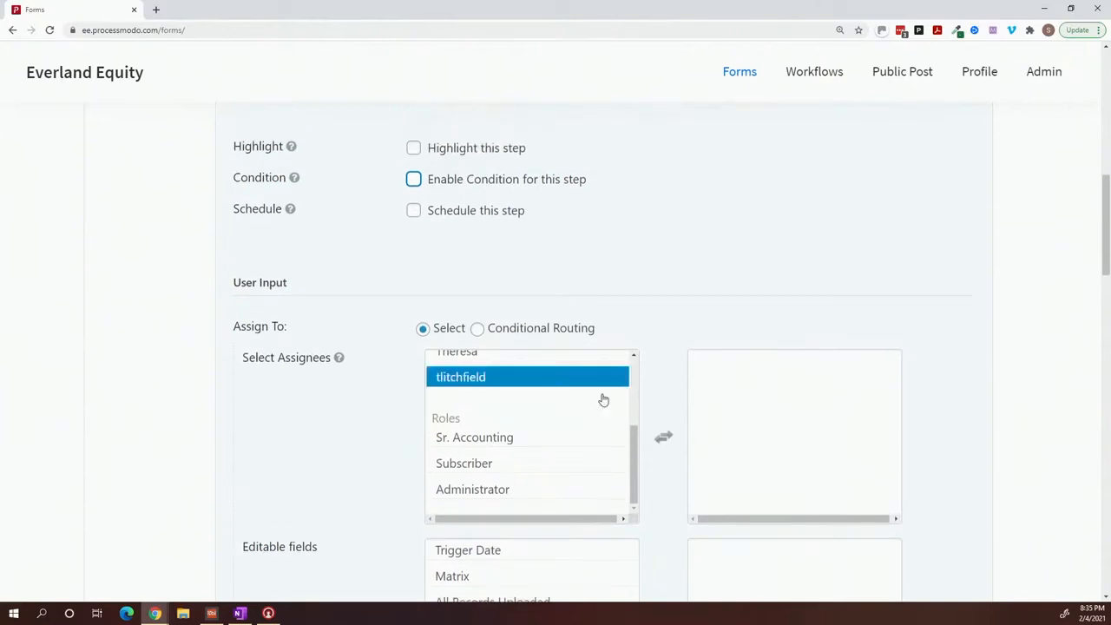
pyautogui.scroll(1, 583, 424)
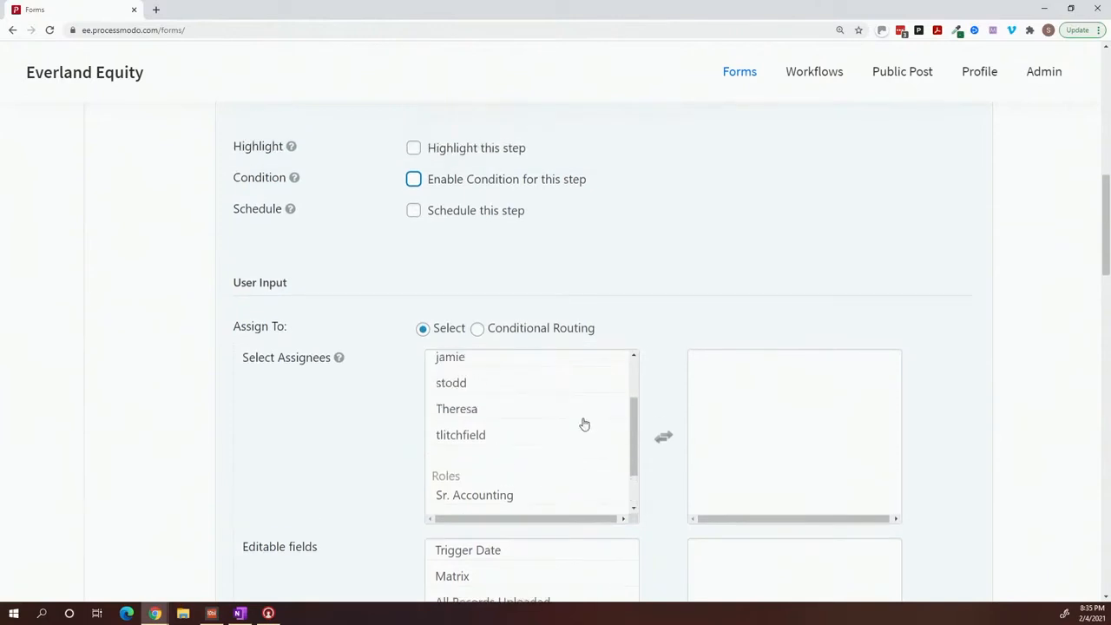
pyautogui.click(497, 390)
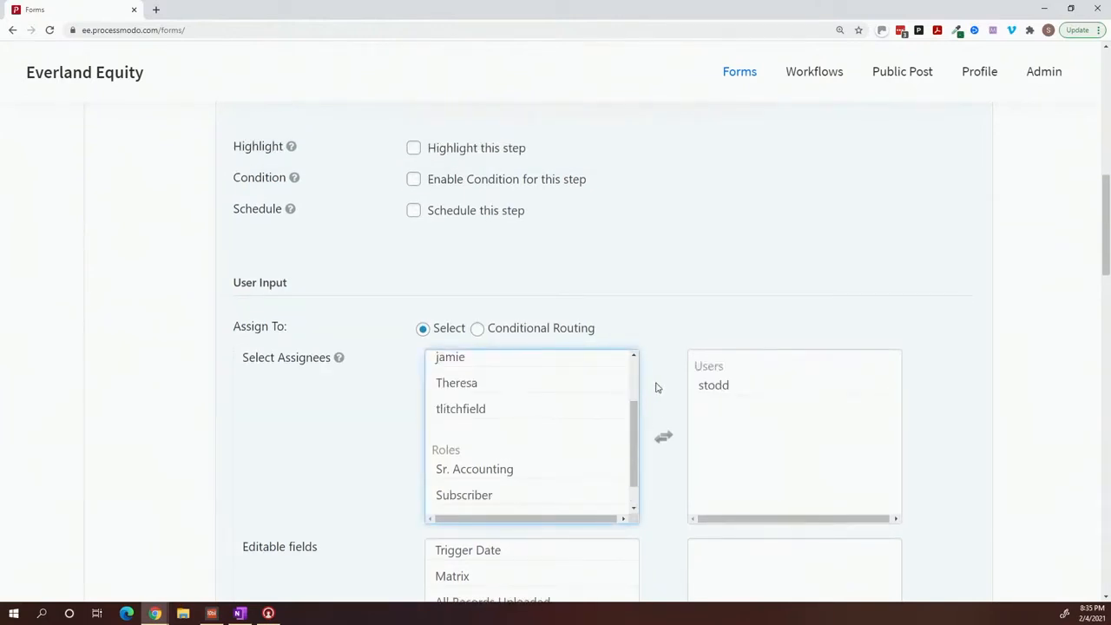
# Make the Matrix field editable in this step and set the assignee policy to only one assignee required.
pyautogui.scroll(-3, 656, 388)
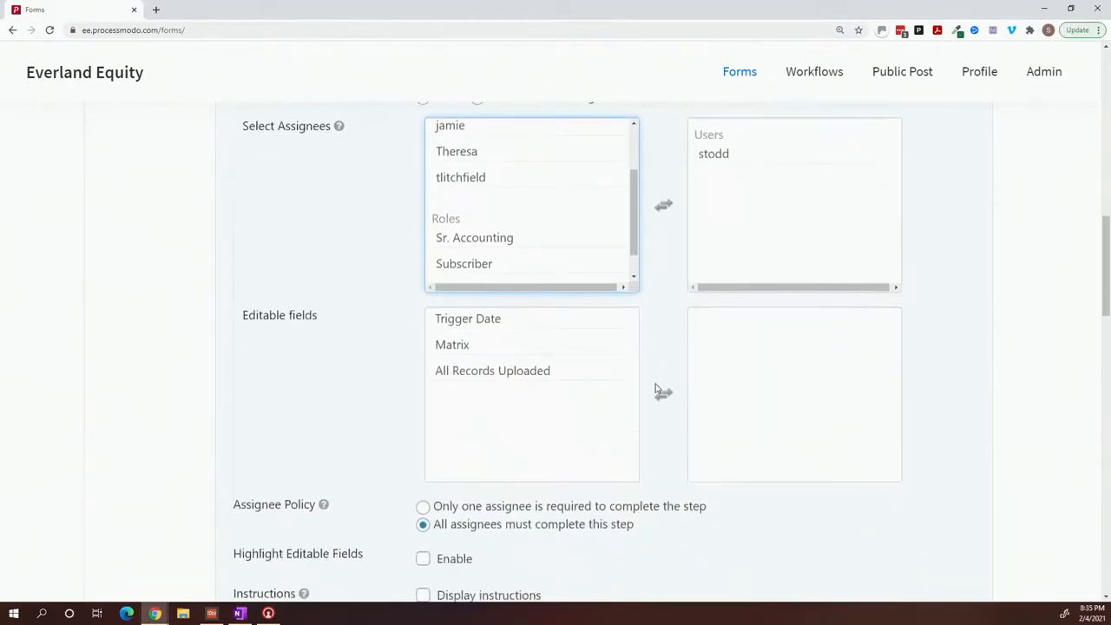
pyautogui.scroll(-1, 657, 388)
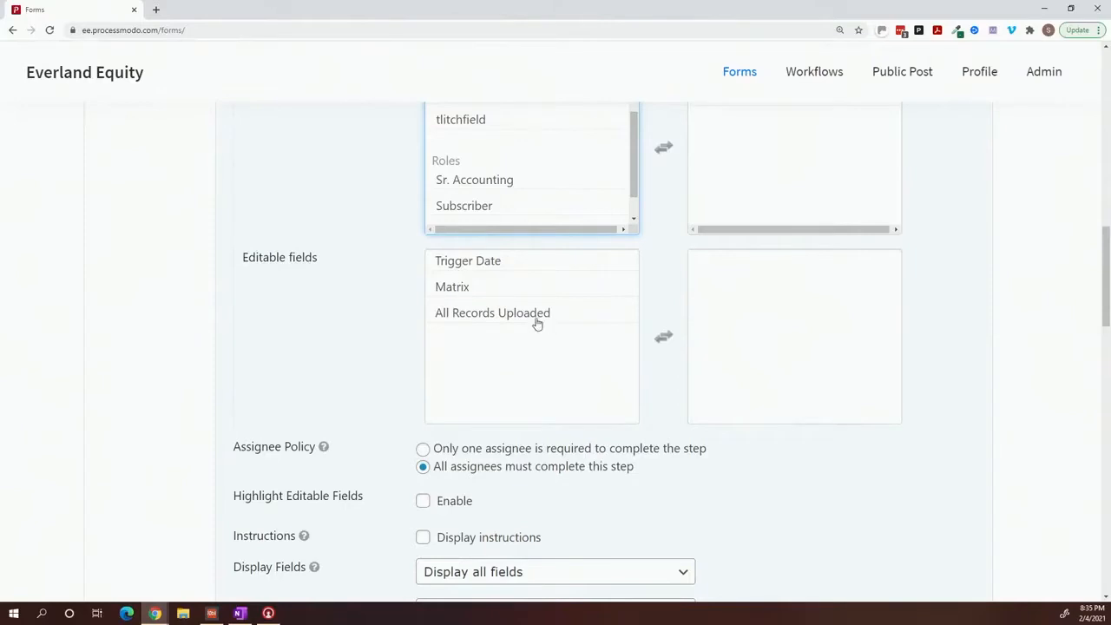
pyautogui.click(521, 295)
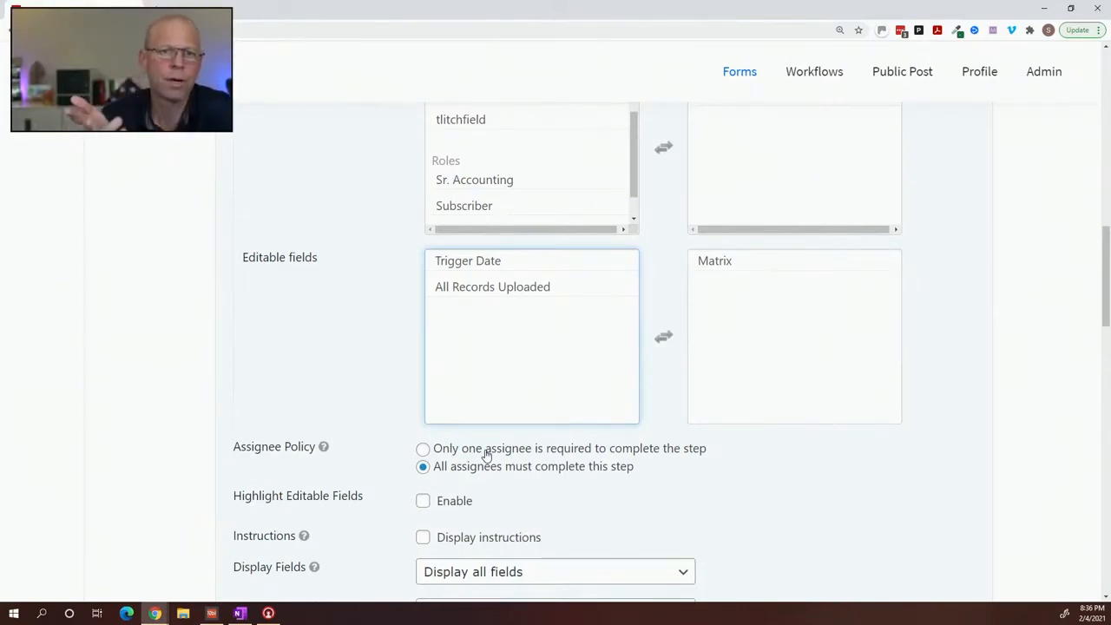
pyautogui.click(487, 454)
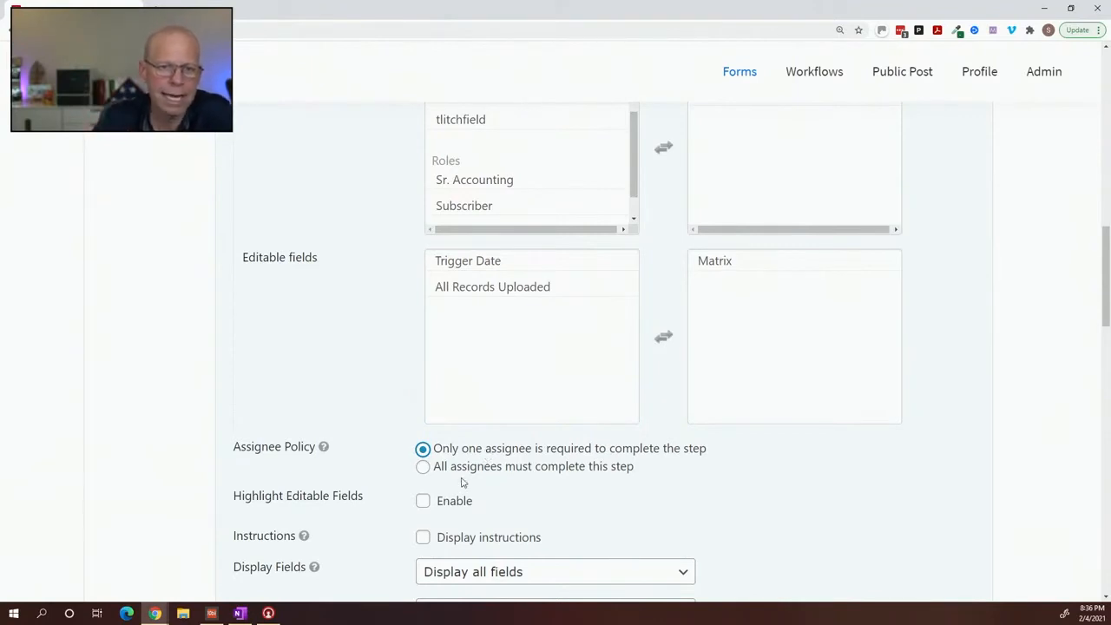
# Enable highlighting of the editable fields with the Green Background style.
pyautogui.click(423, 502)
pyautogui.click(508, 504)
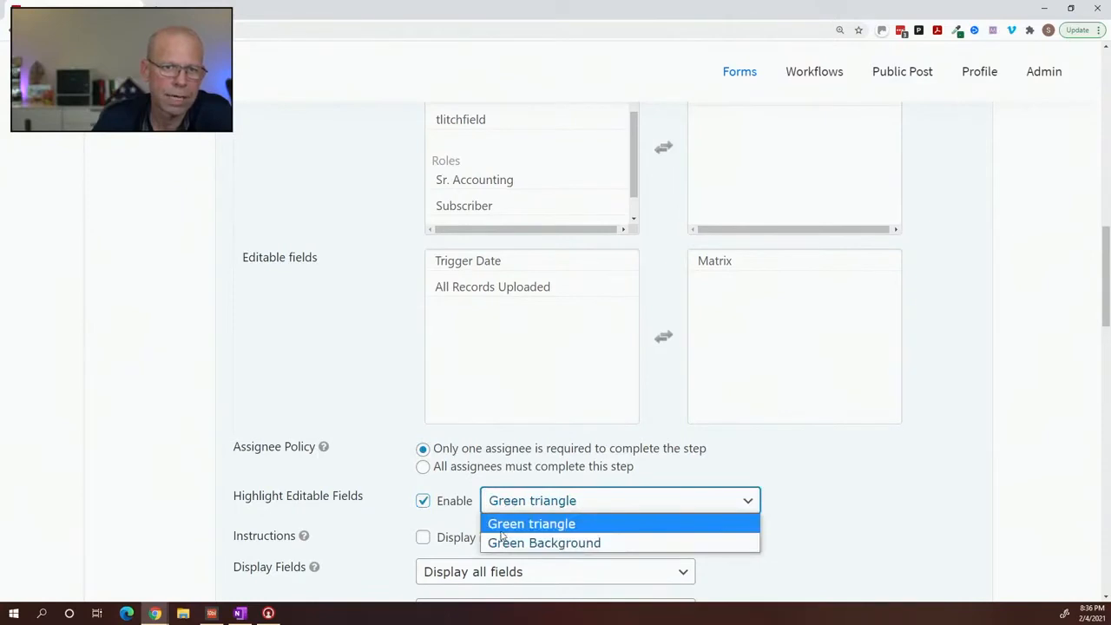
pyautogui.click(501, 542)
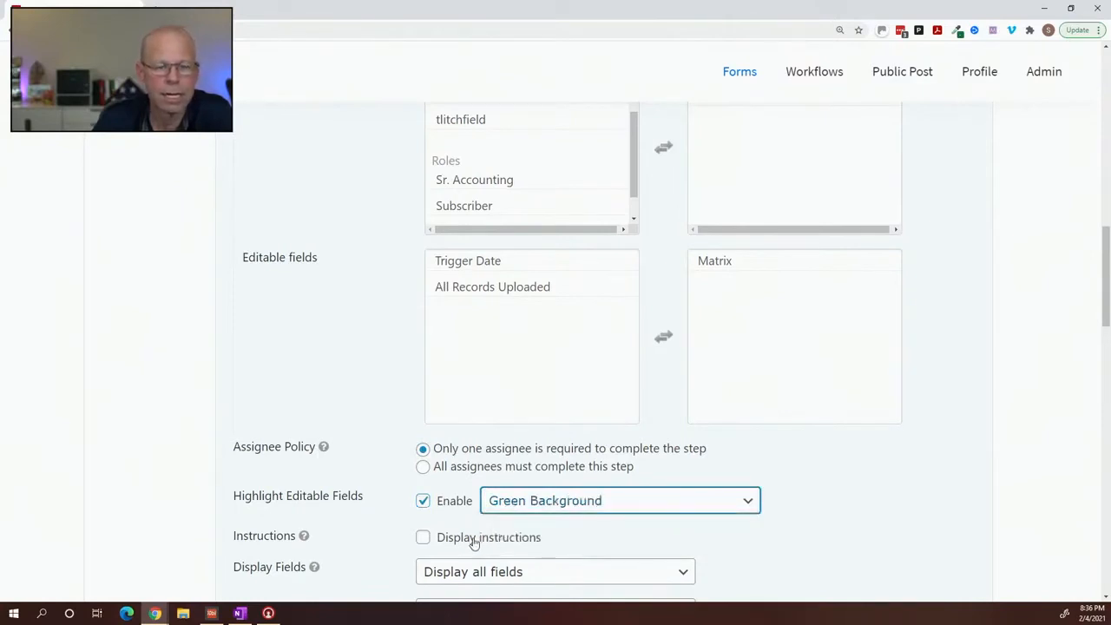
# Display instructions for this step and enter the text "Please build the mailing matrix and hit submit".
pyautogui.click(458, 540)
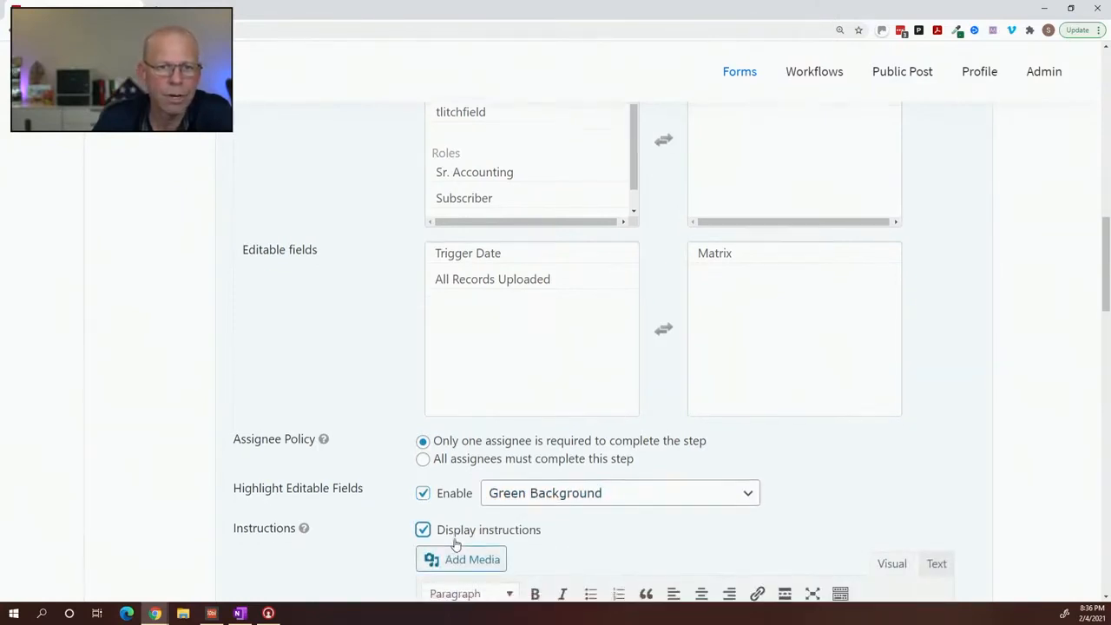
pyautogui.scroll(-3, 459, 540)
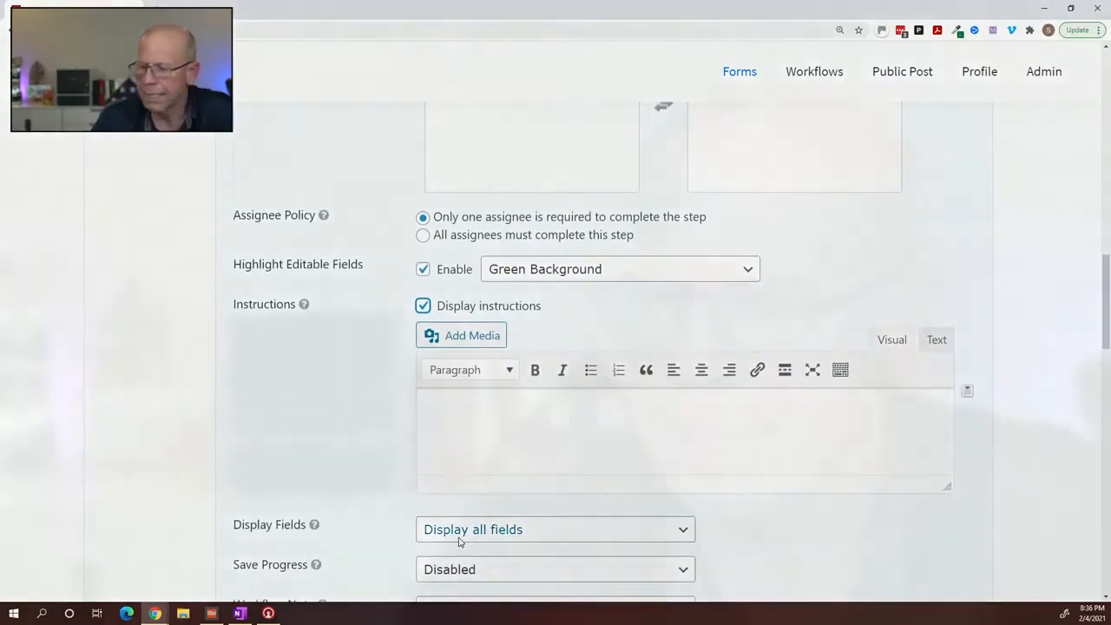
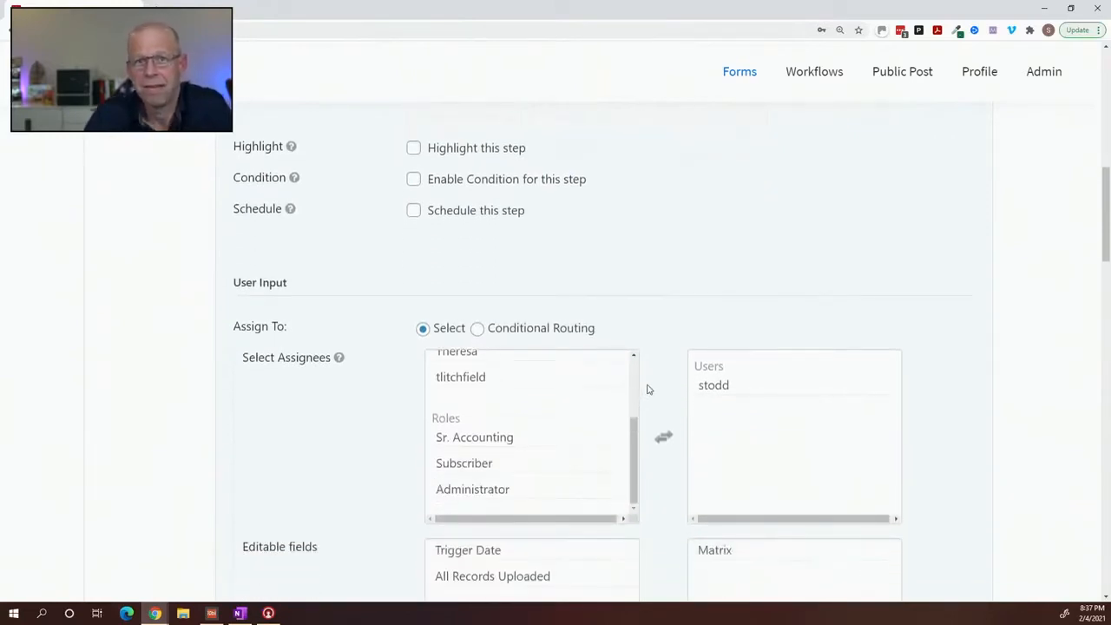
pyautogui.scroll(-6, 649, 387)
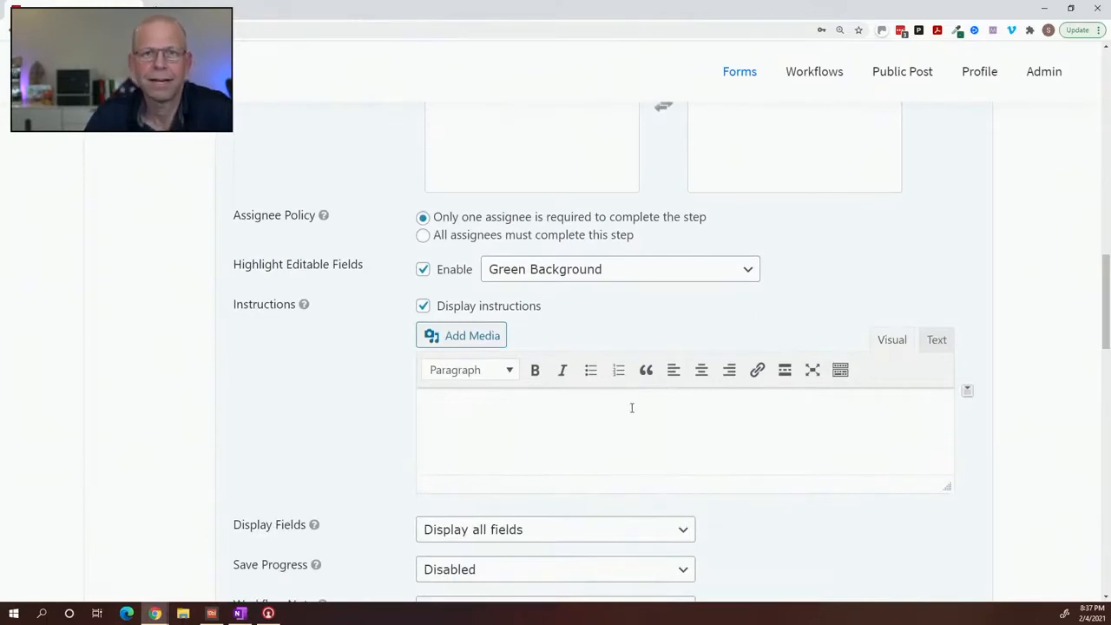
pyautogui.click(632, 406)
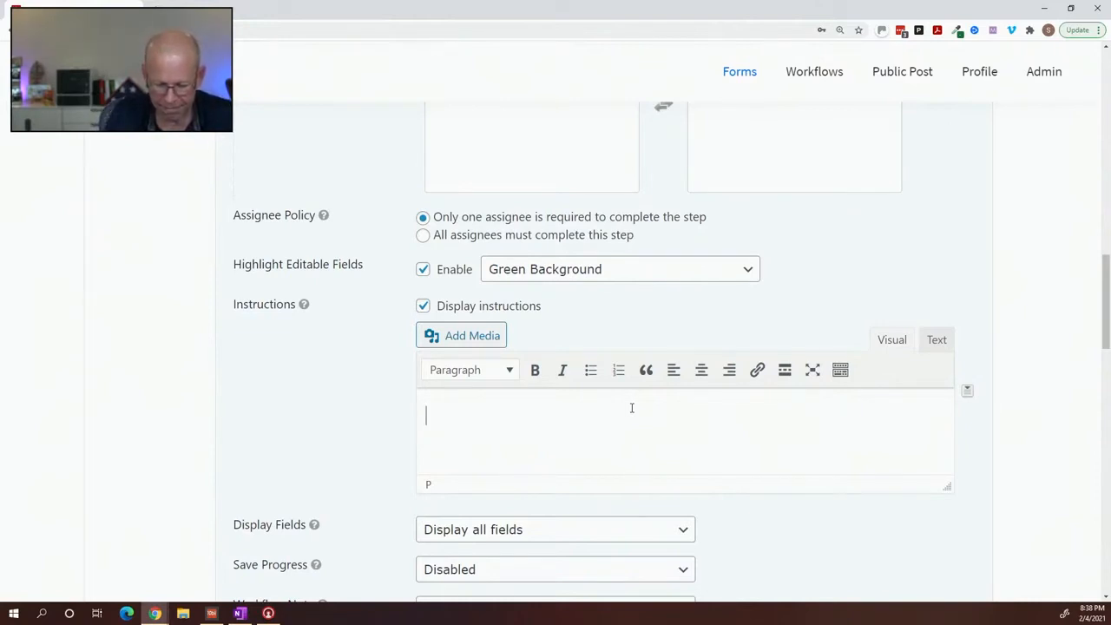
pyautogui.write('Please')
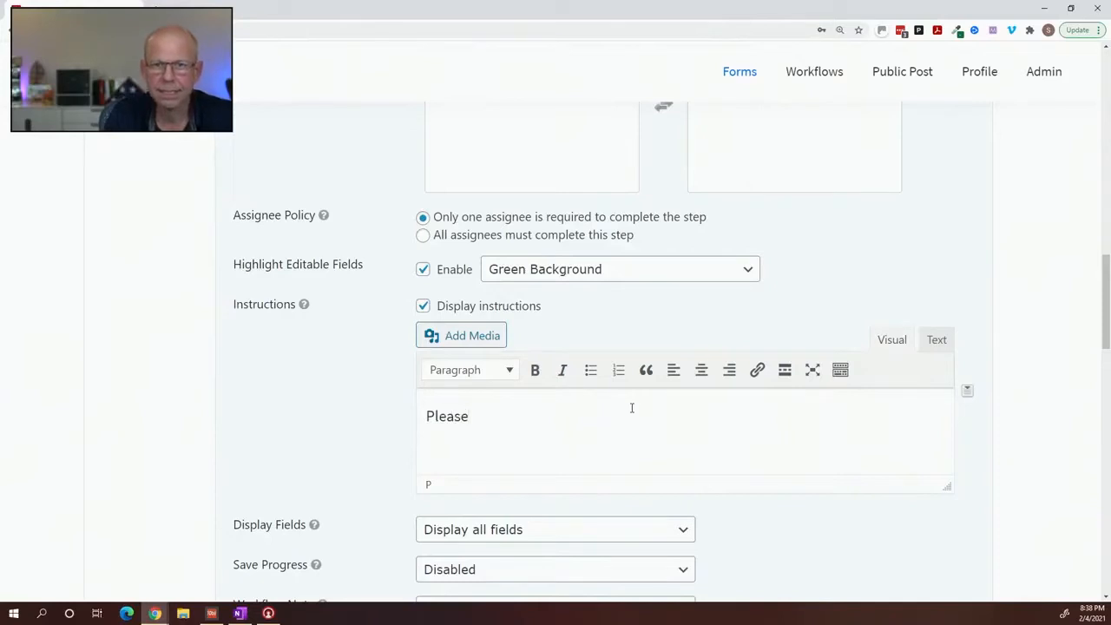
pyautogui.write(' bu')
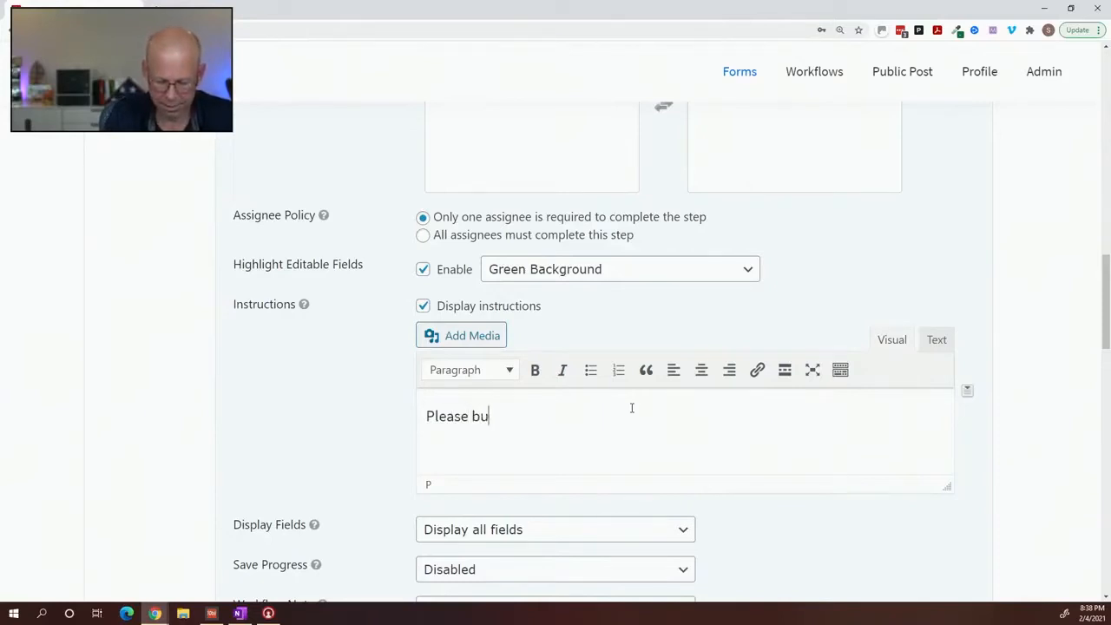
pyautogui.write('ild the mailing ')
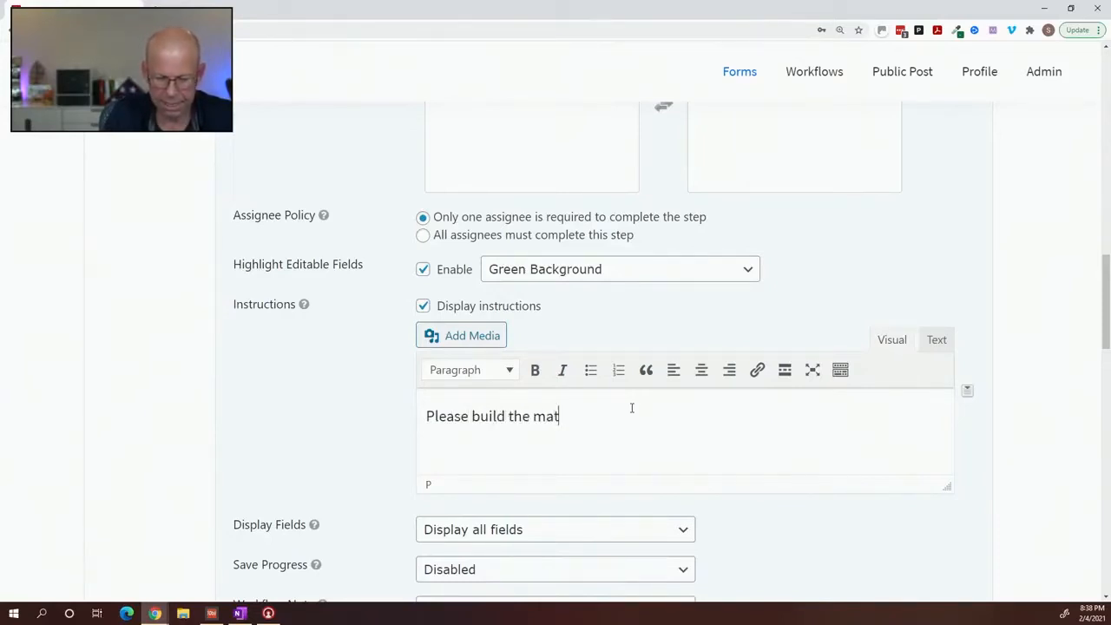
pyautogui.write('matr')
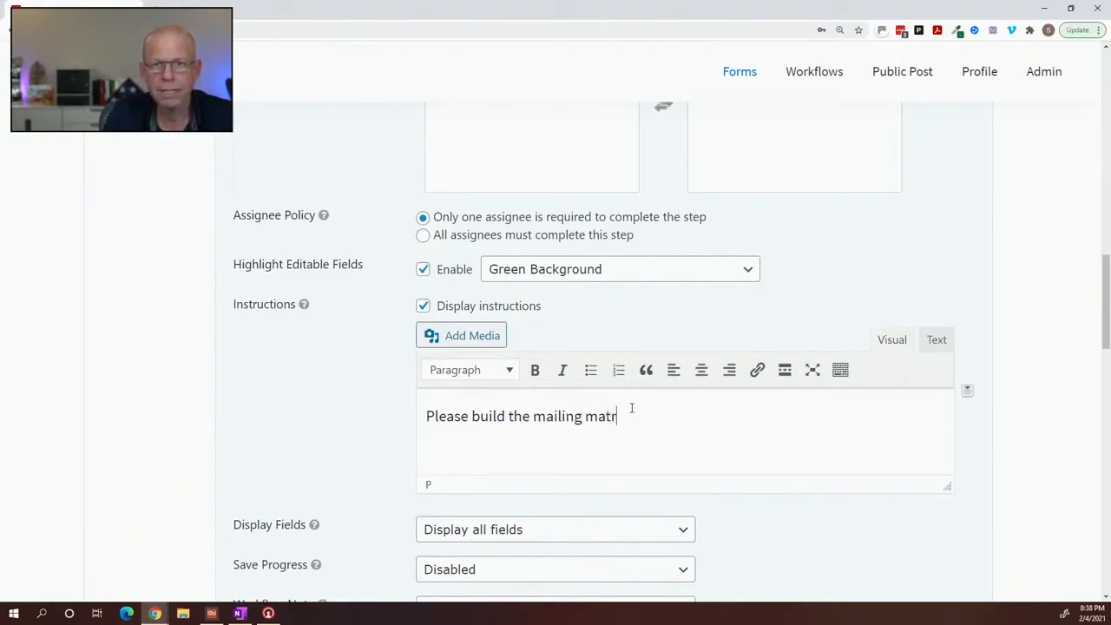
pyautogui.write('ix and hit')
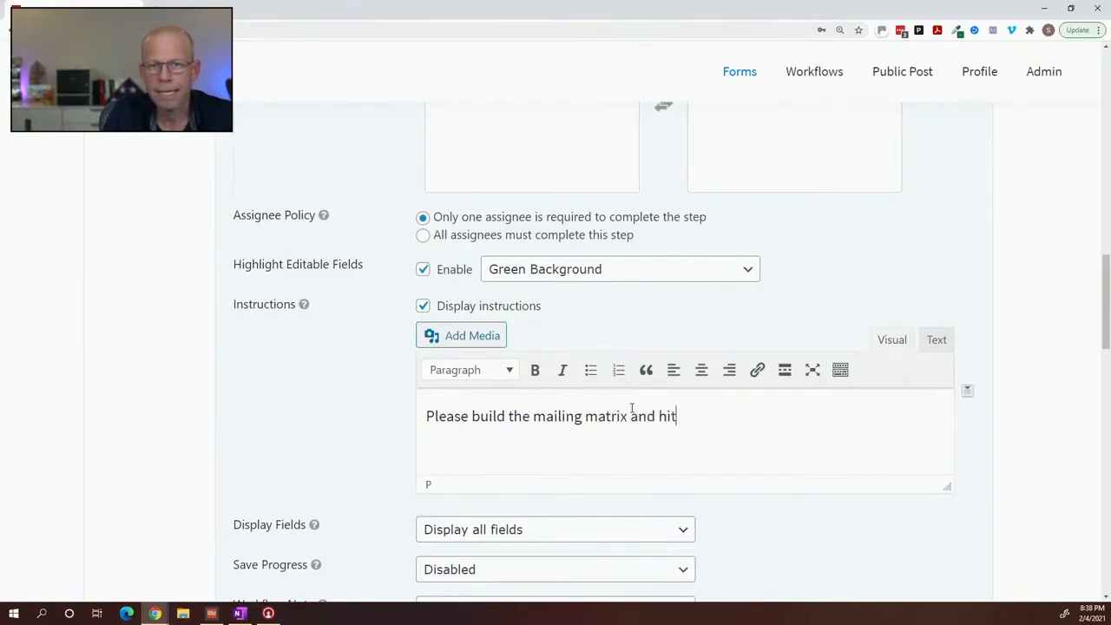
pyautogui.write(' ssubmit')
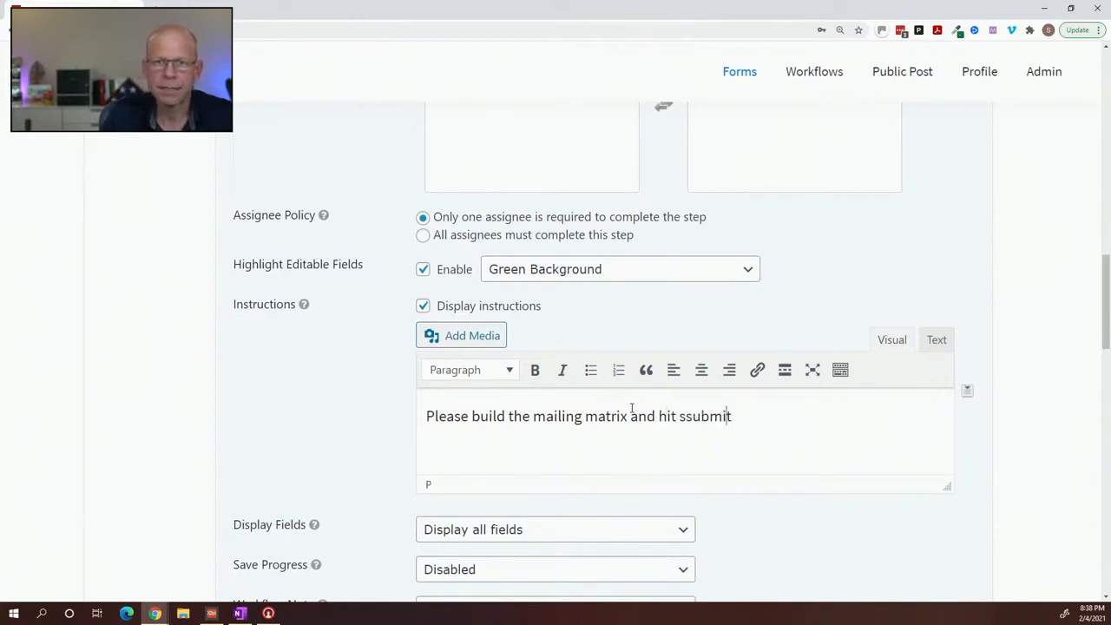
pyautogui.press('Left')
pyautogui.press('Left')
pyautogui.press('Left')
pyautogui.press('Left')
pyautogui.press('Left')
pyautogui.press('Delete')
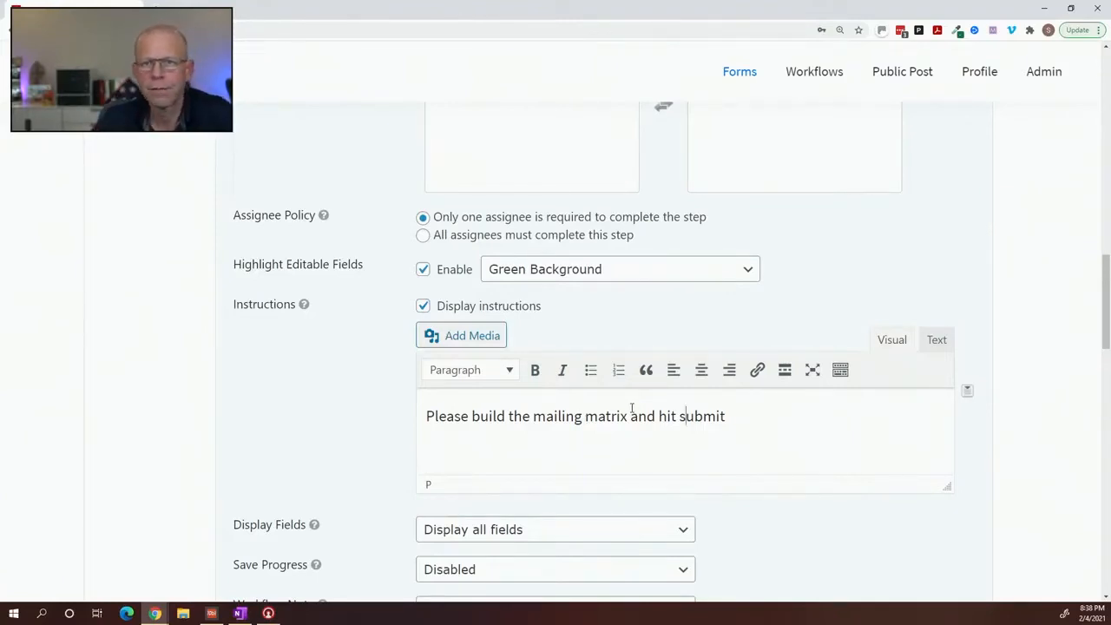
# Insert the line "INSTRUCTIONS" above the sentence in the step's instructions.
pyautogui.scroll(-2, 632, 408)
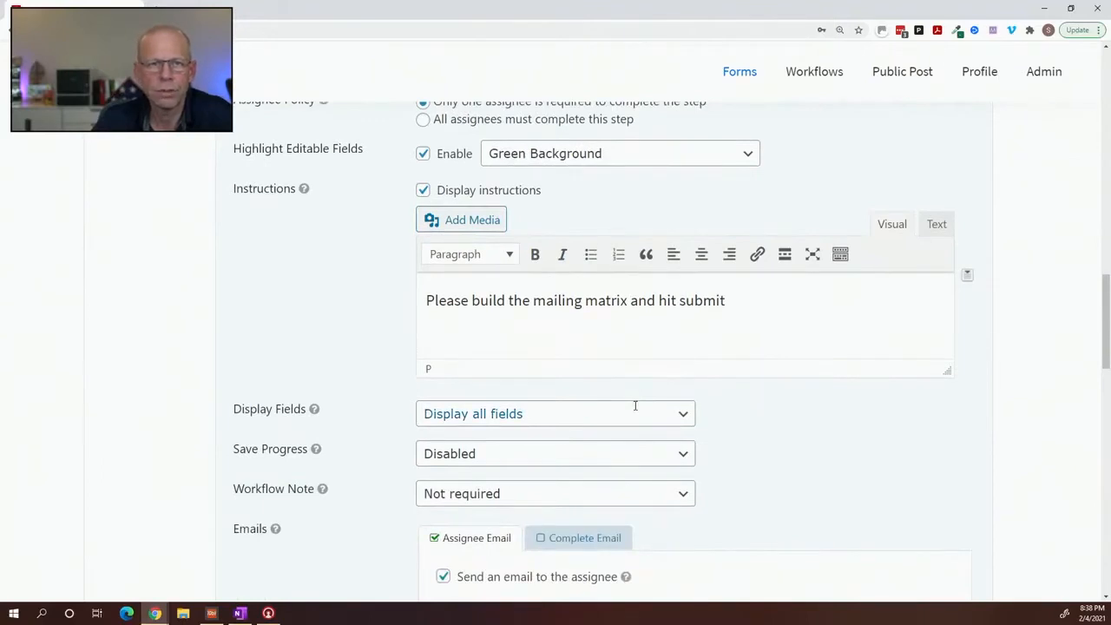
pyautogui.click(764, 299)
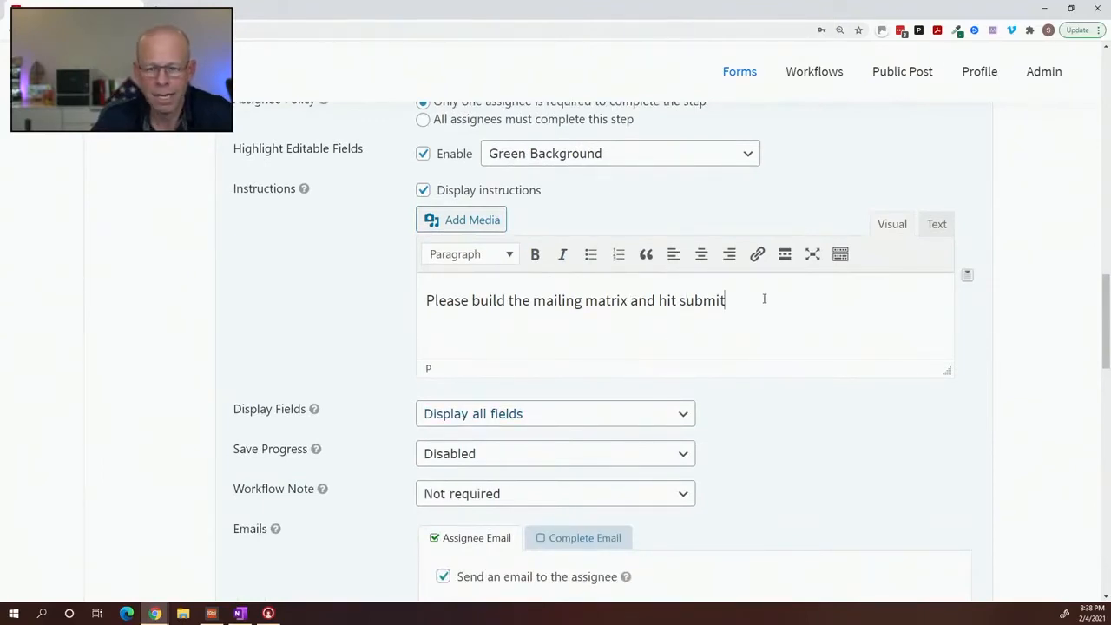
pyautogui.write('I')
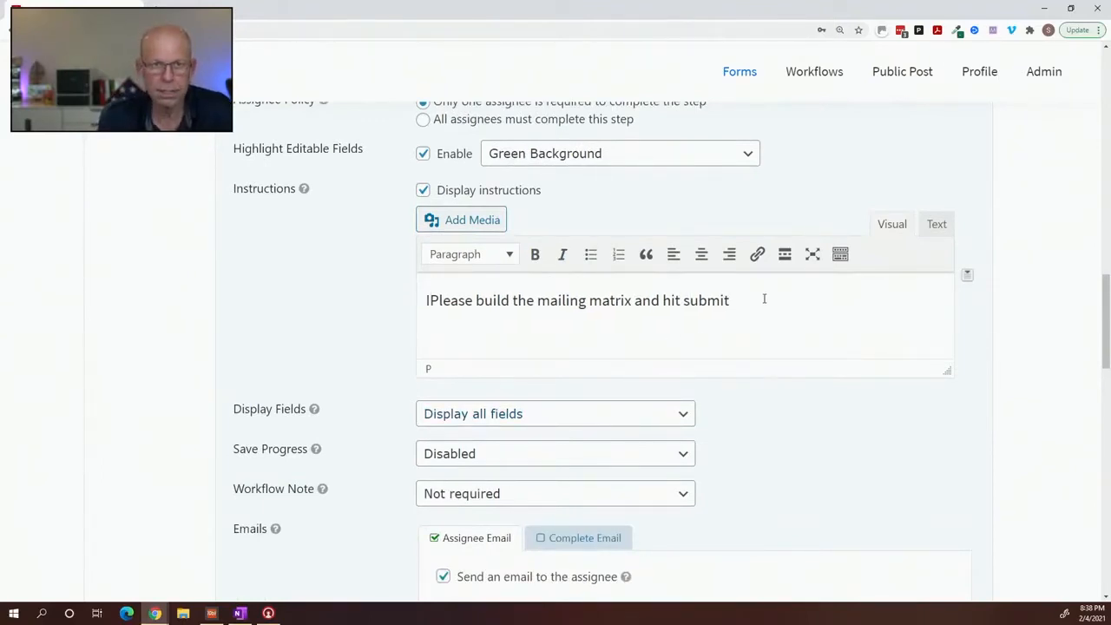
pyautogui.write('NSTRUCT')
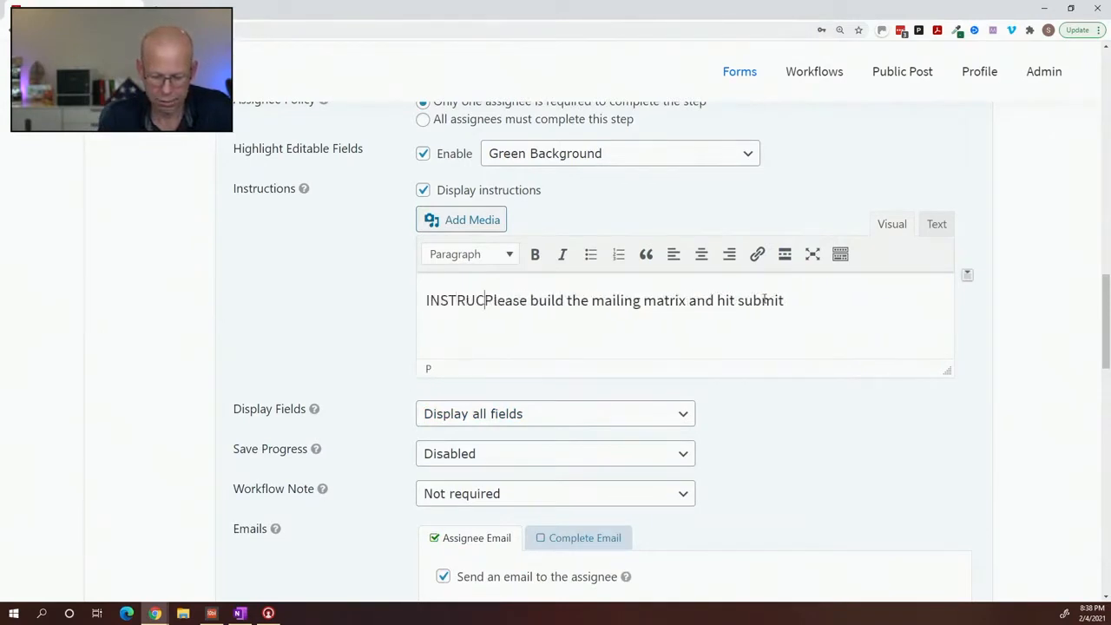
pyautogui.write('IONS')
pyautogui.press('Return')
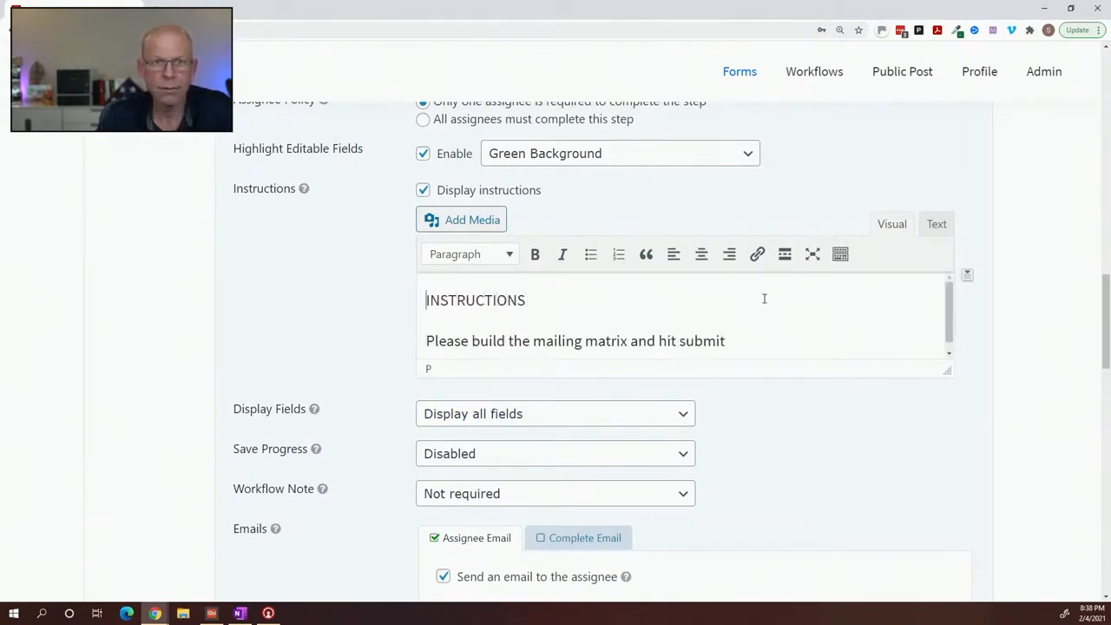
# Format the INSTRUCTIONS line as bold Heading 1.
pyautogui.hotkey('shift', 'End')
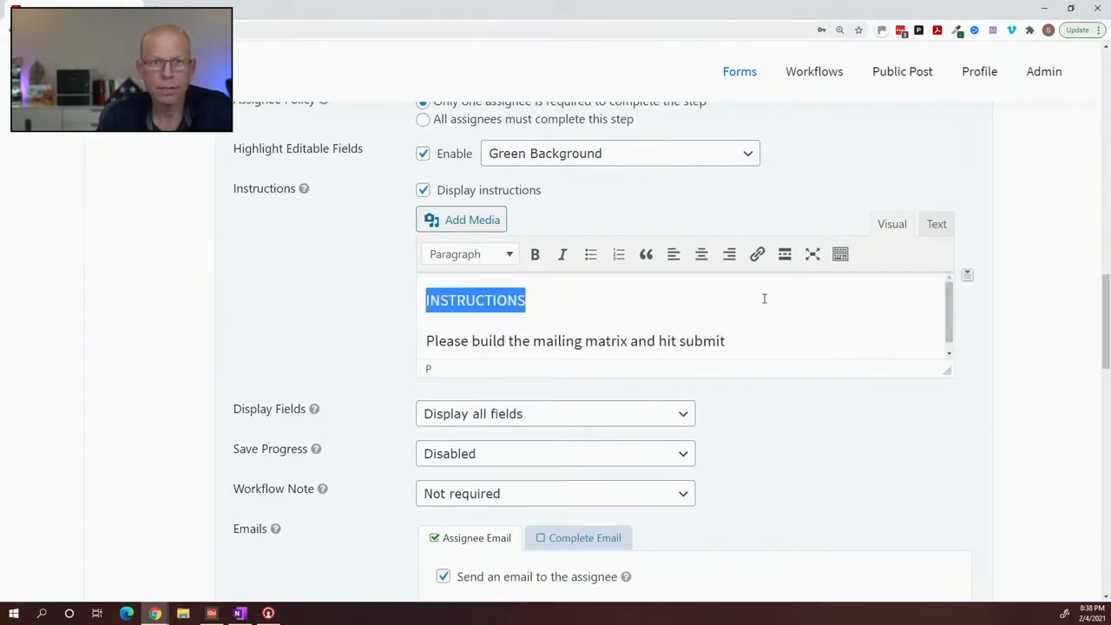
pyautogui.click(534, 255)
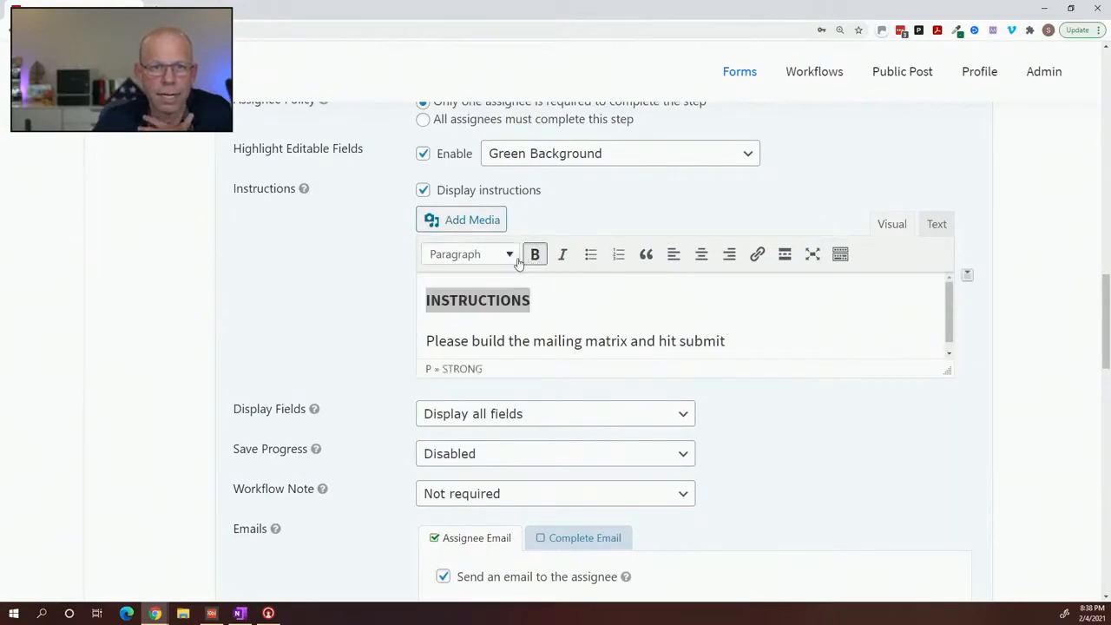
pyautogui.click(509, 255)
pyautogui.click(504, 321)
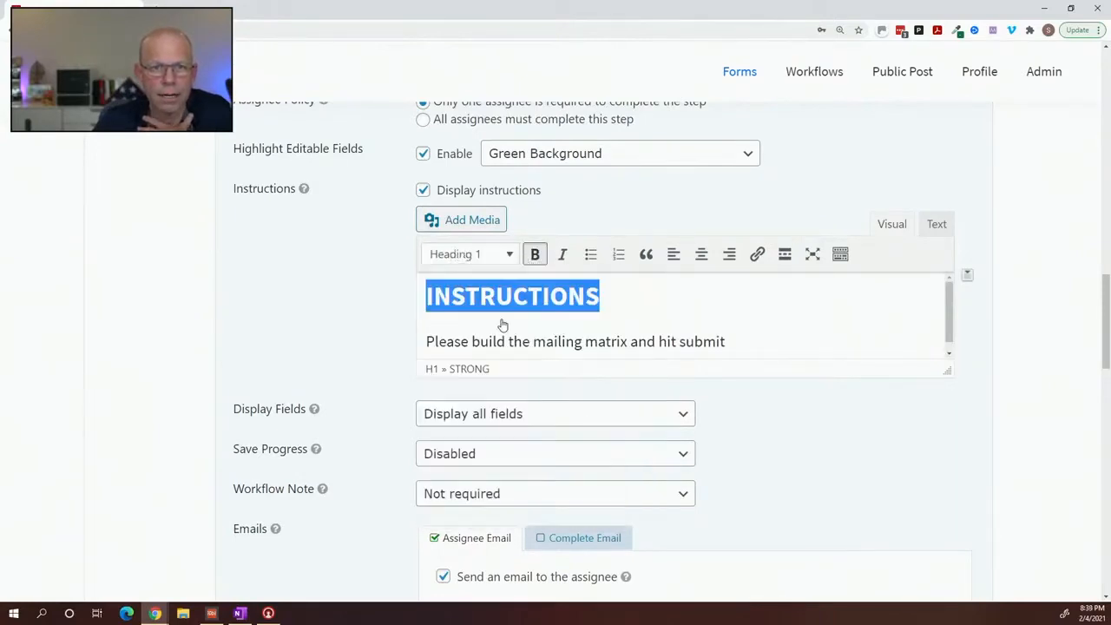
pyautogui.click(503, 323)
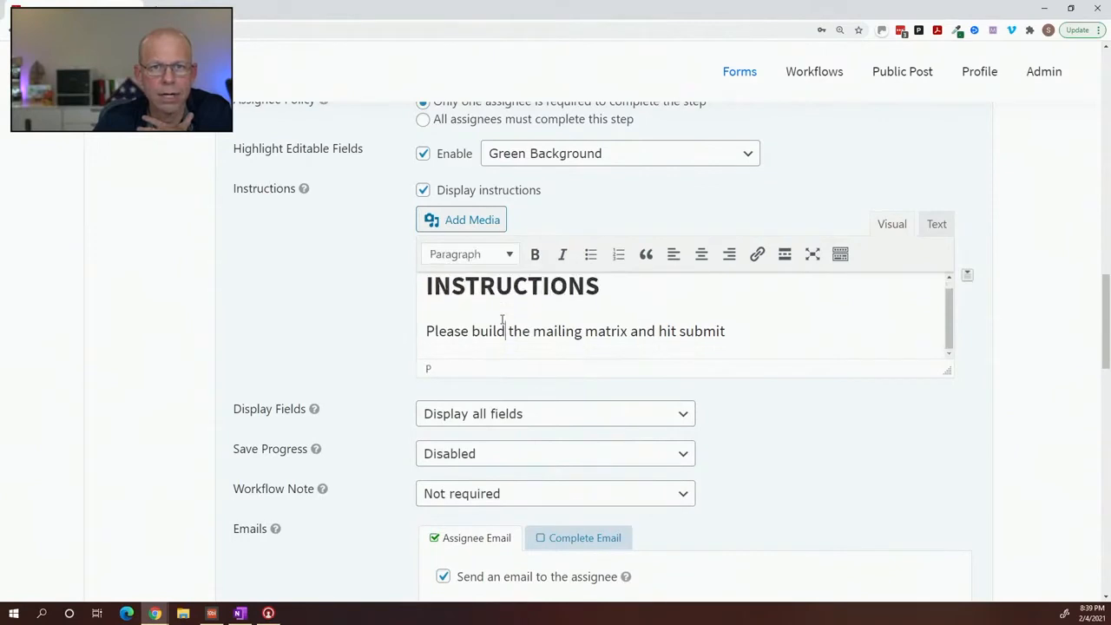
# Set the step's Save Progress option to Submit buttons (Save and Submit).
pyautogui.scroll(-2, 376, 352)
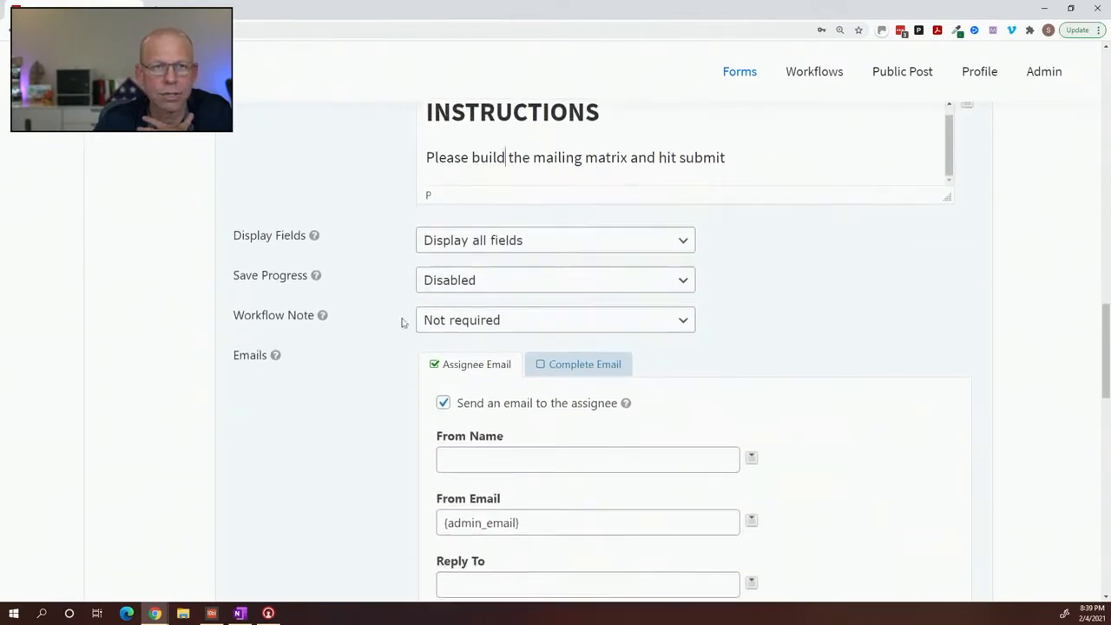
pyautogui.click(477, 282)
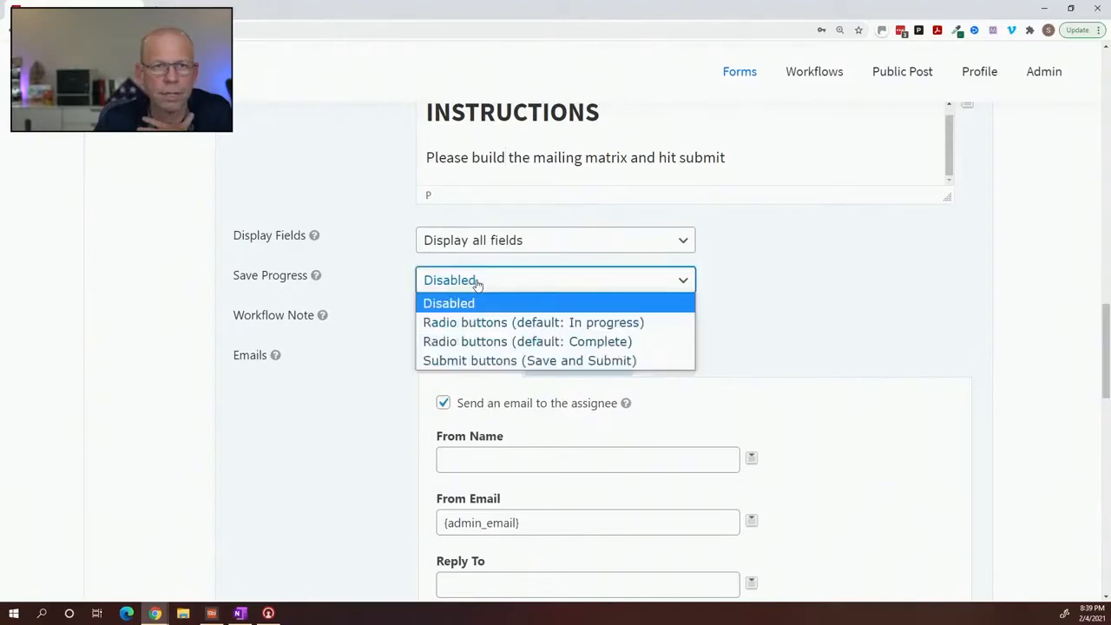
pyautogui.click(474, 360)
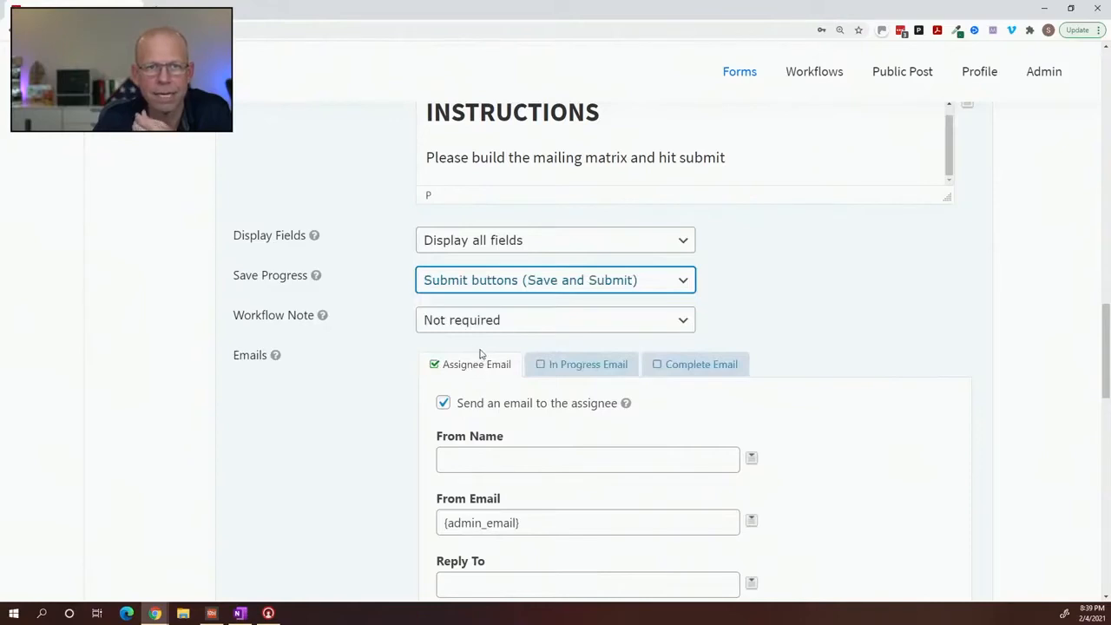
# Enter "Action Reqired - Mailing Matrix - " as the subject of the assignee email.
pyautogui.scroll(-2, 483, 341)
pyautogui.scroll(-5, 484, 341)
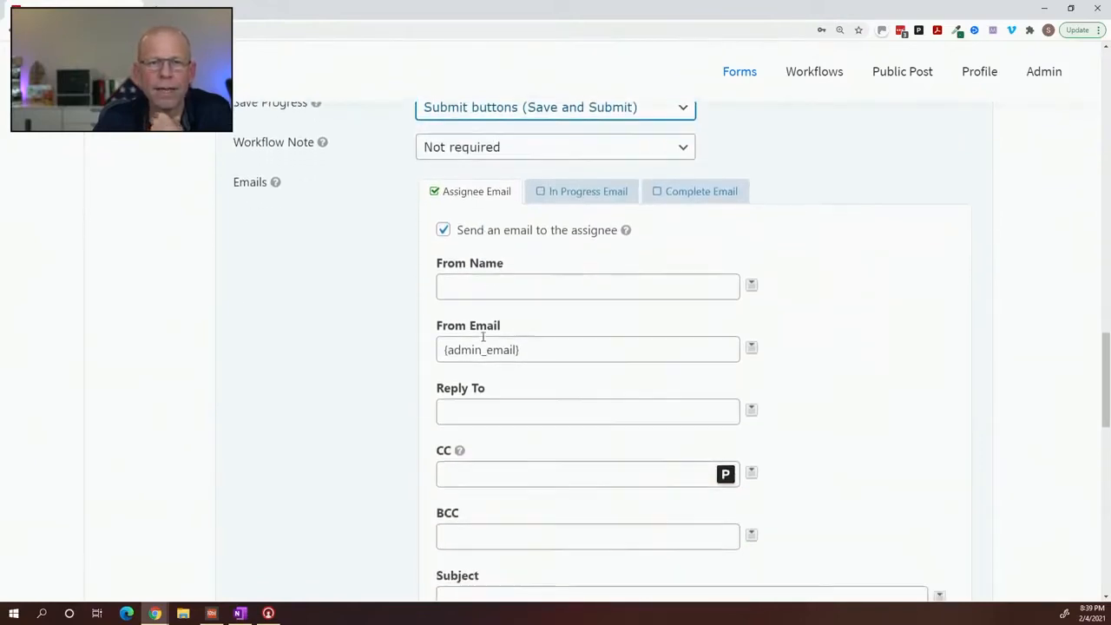
pyautogui.click(484, 359)
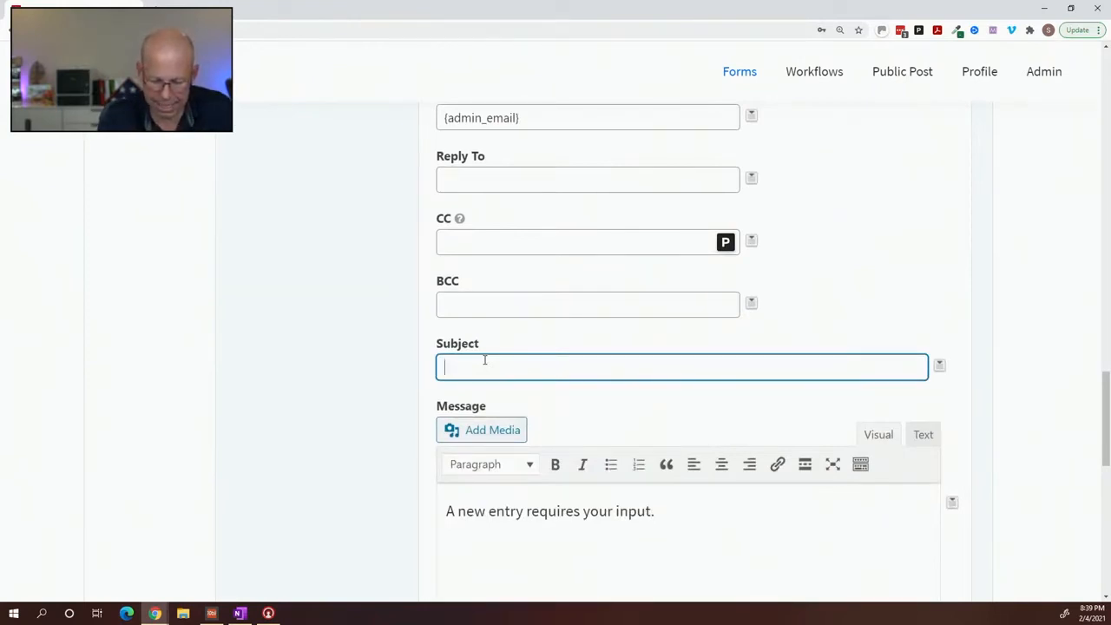
pyautogui.write('Mailing Ma')
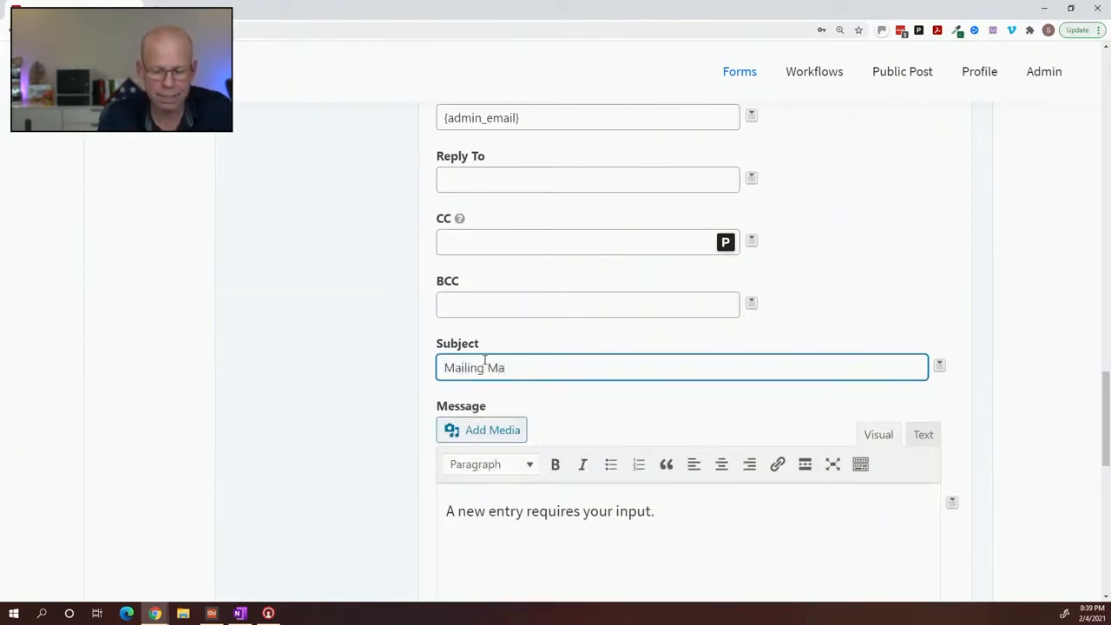
pyautogui.write('trix')
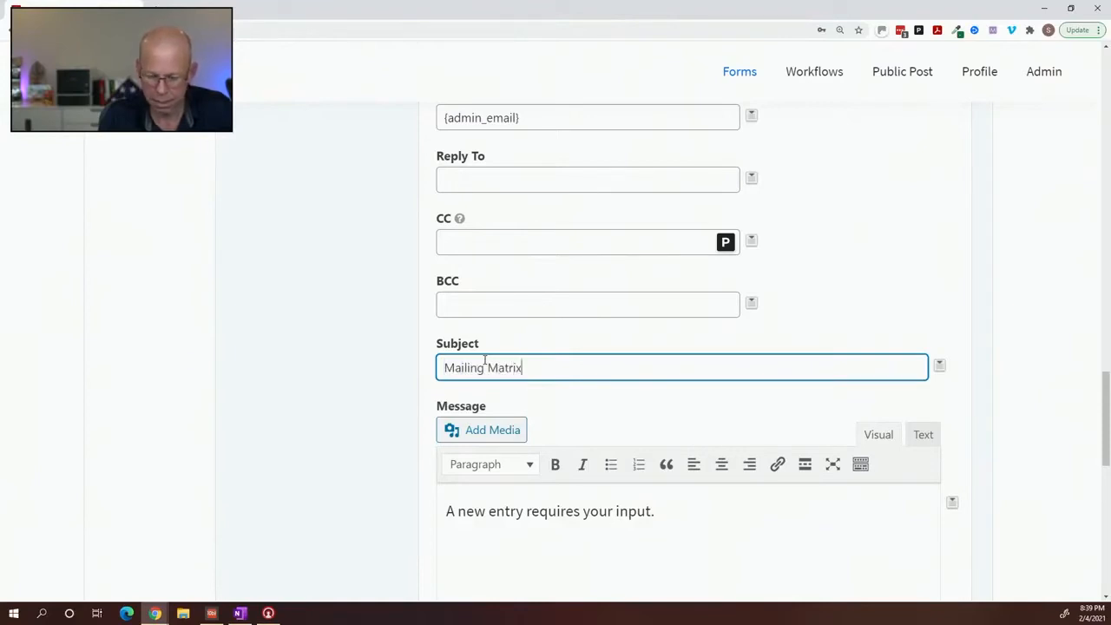
pyautogui.press('Home')
pyautogui.write('Action Req')
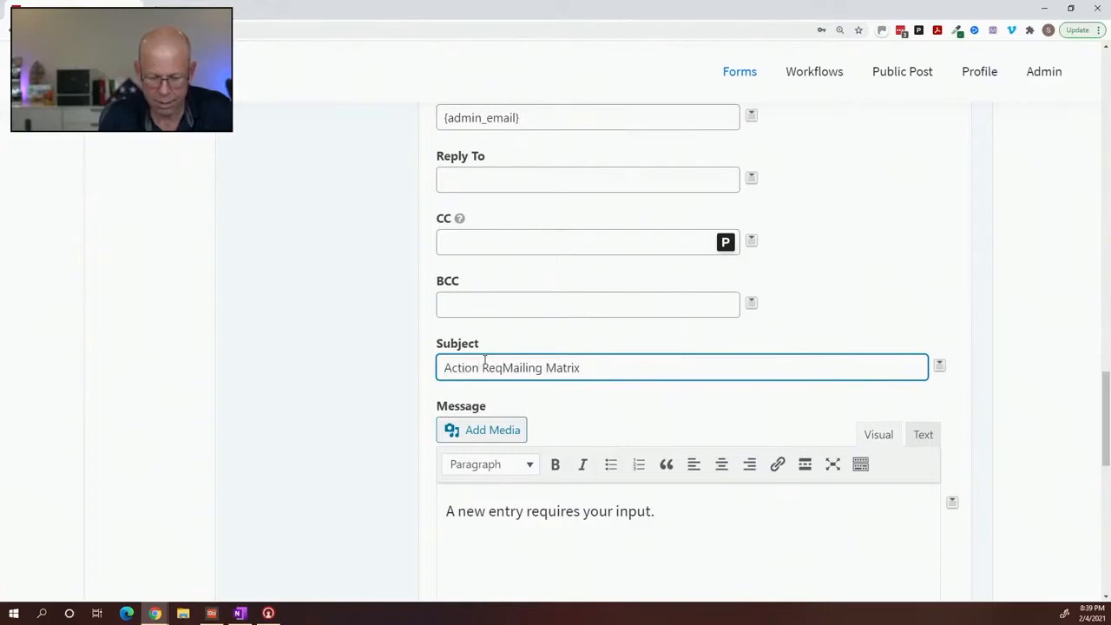
pyautogui.write('ired')
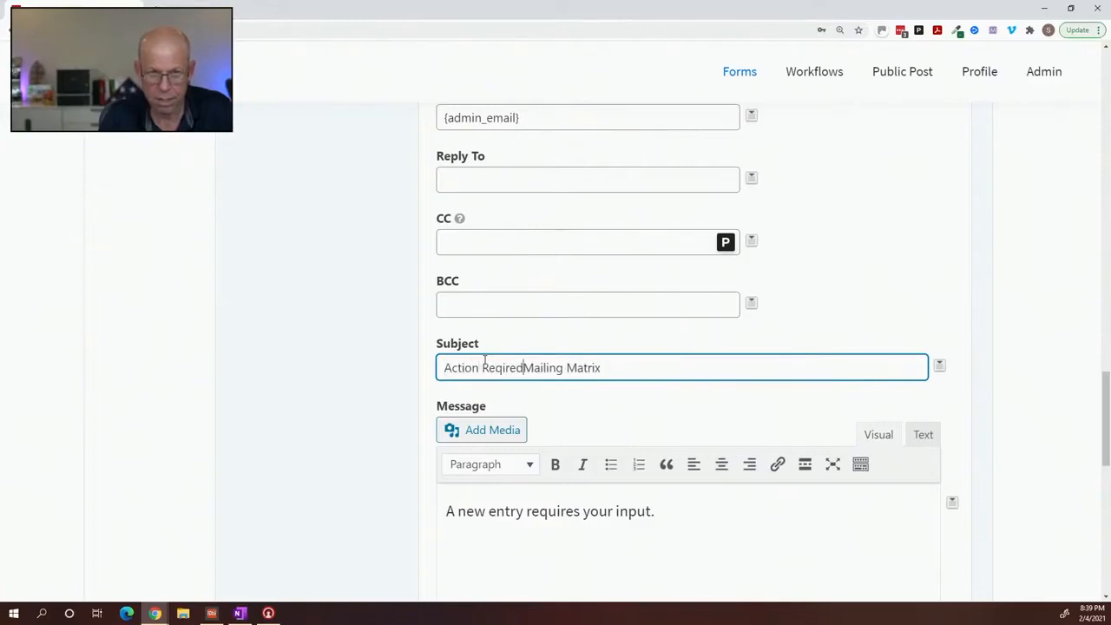
pyautogui.write(' -')
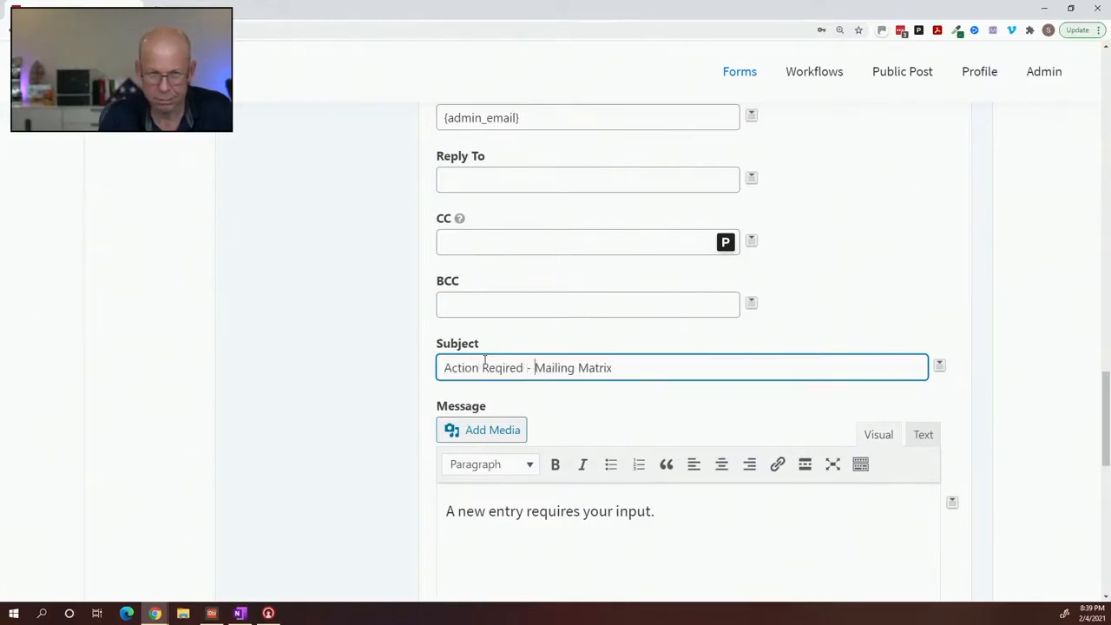
pyautogui.click(649, 368)
pyautogui.write('-')
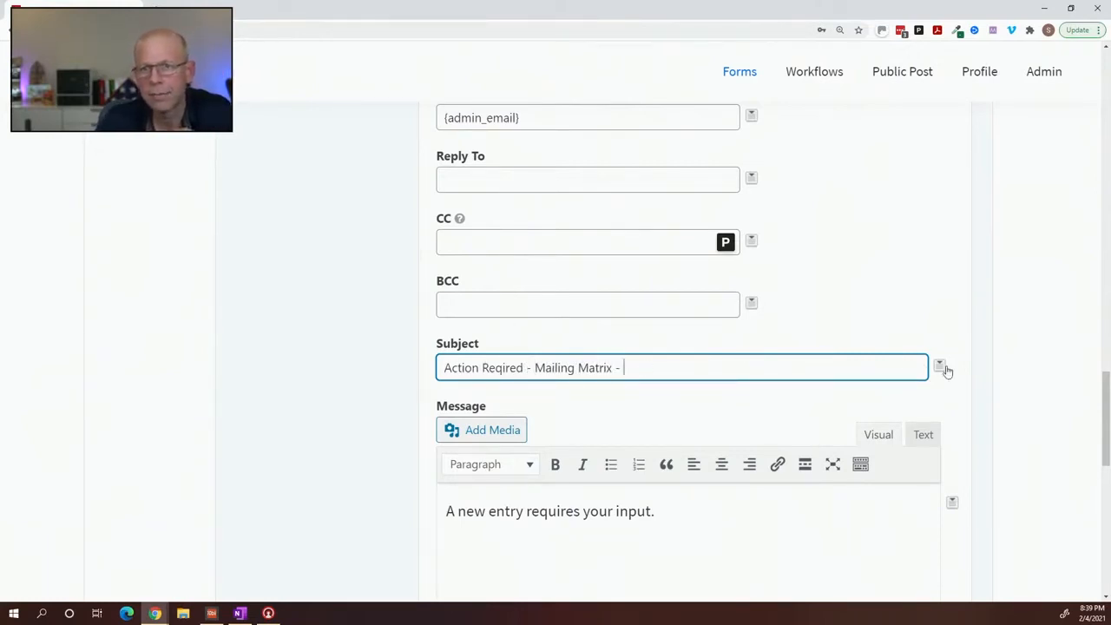
# Append the Trigger Date merge field to the end of the assignee email subject.
pyautogui.moveTo(947, 371)
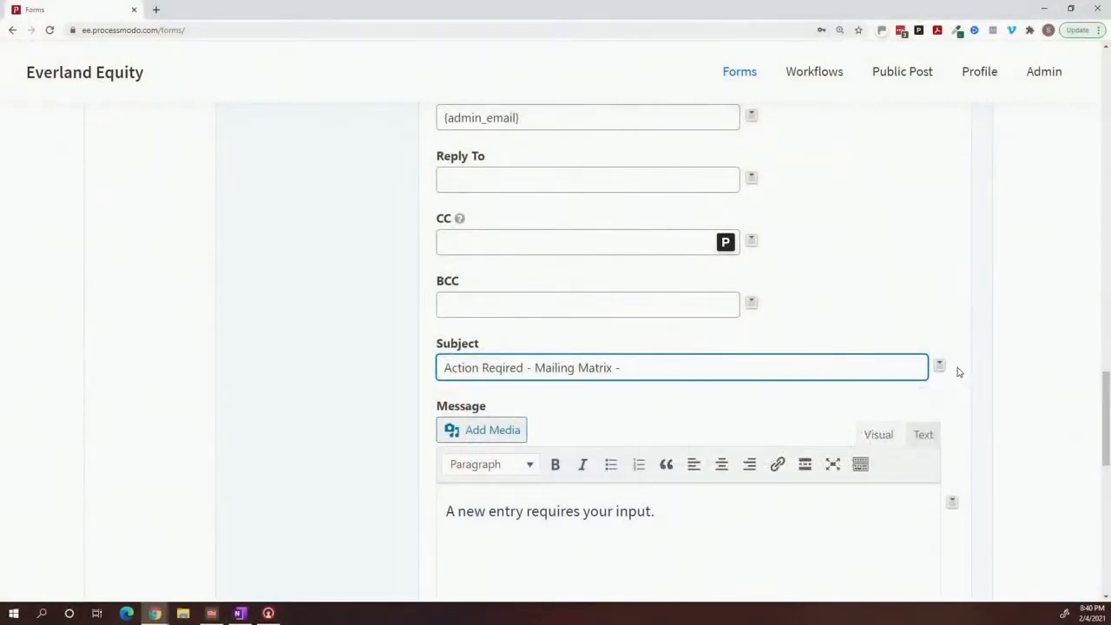
pyautogui.click(939, 368)
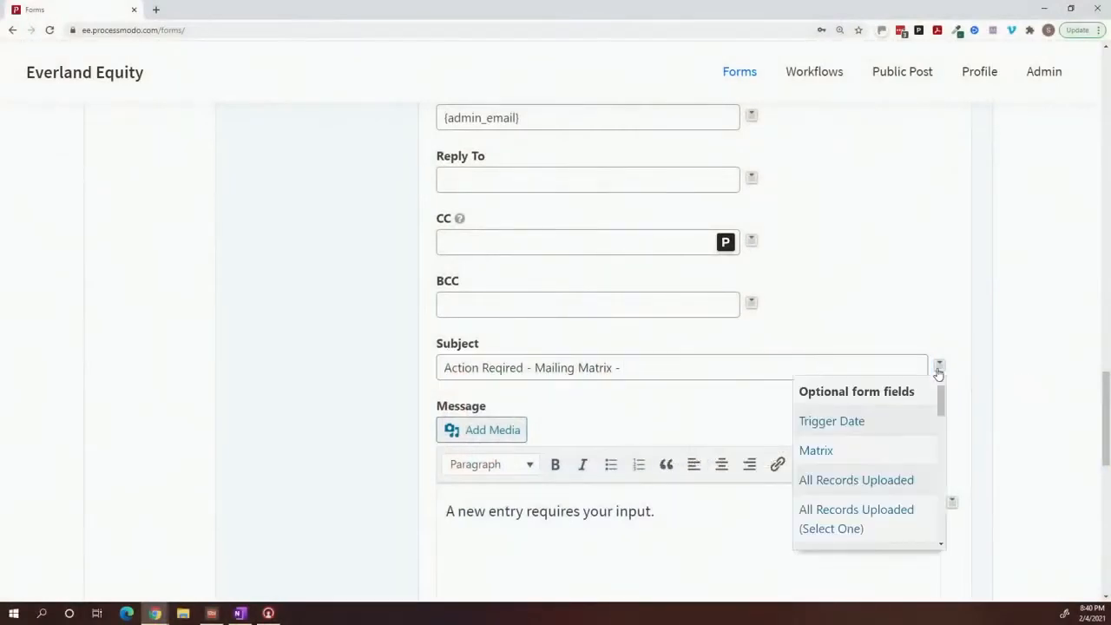
pyautogui.click(897, 425)
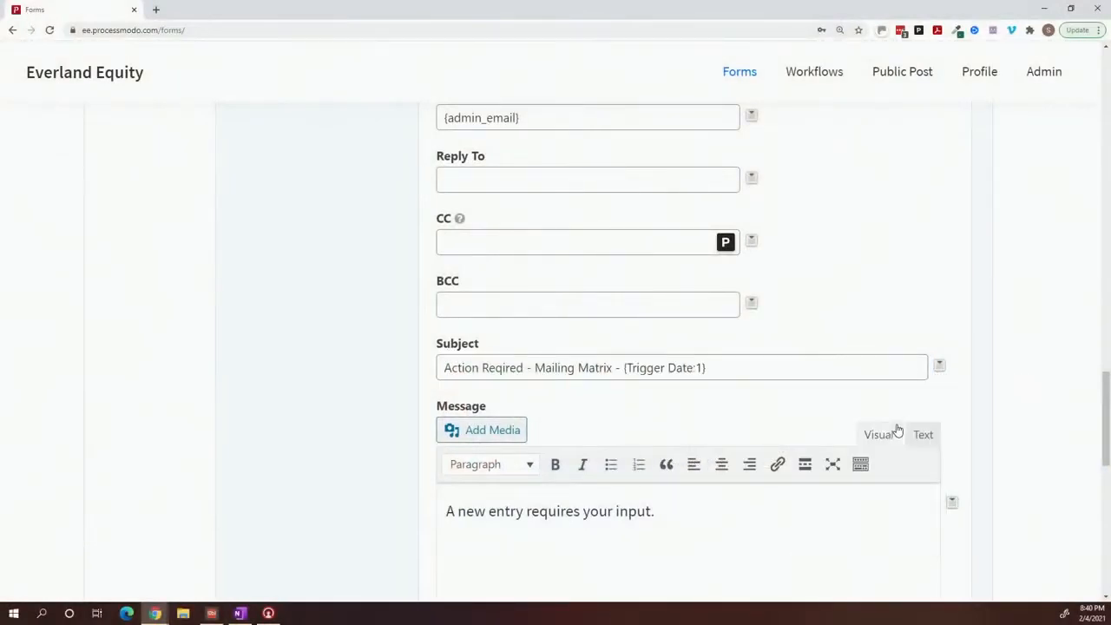
# Insert the workflow Inbox Link merge field into the assignee email message below the default text.
pyautogui.scroll(-3, 903, 465)
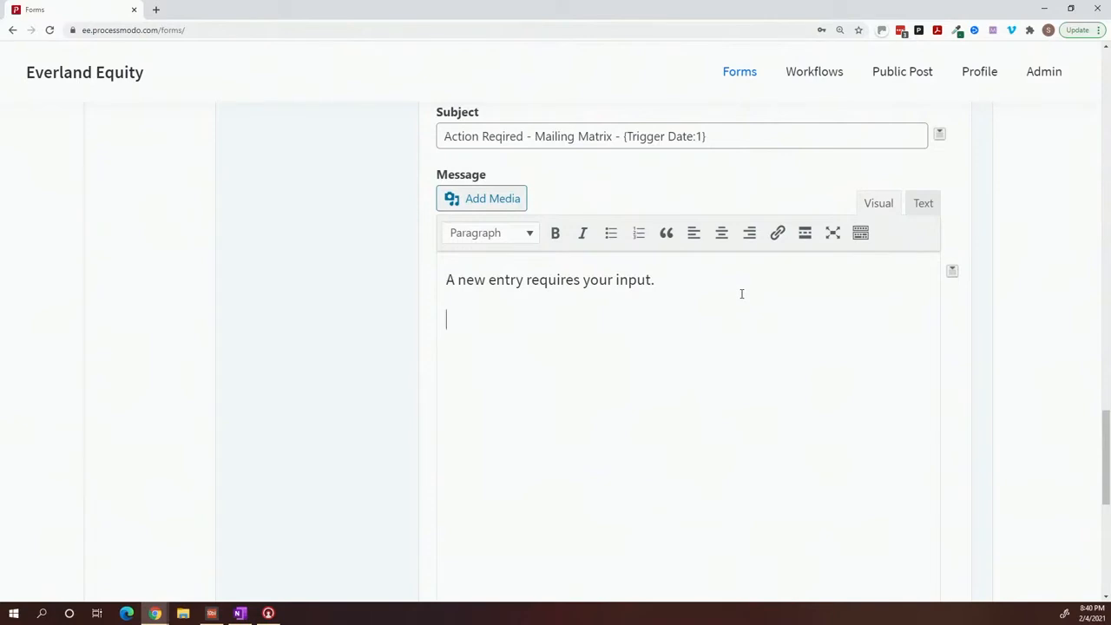
pyautogui.click(954, 275)
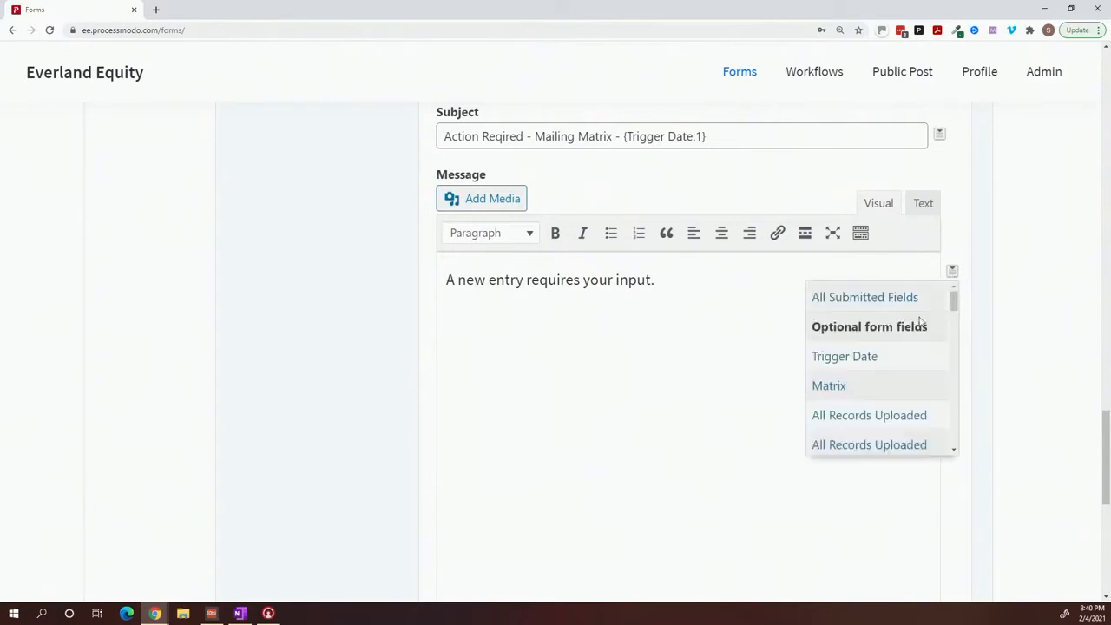
pyautogui.scroll(-5, 886, 372)
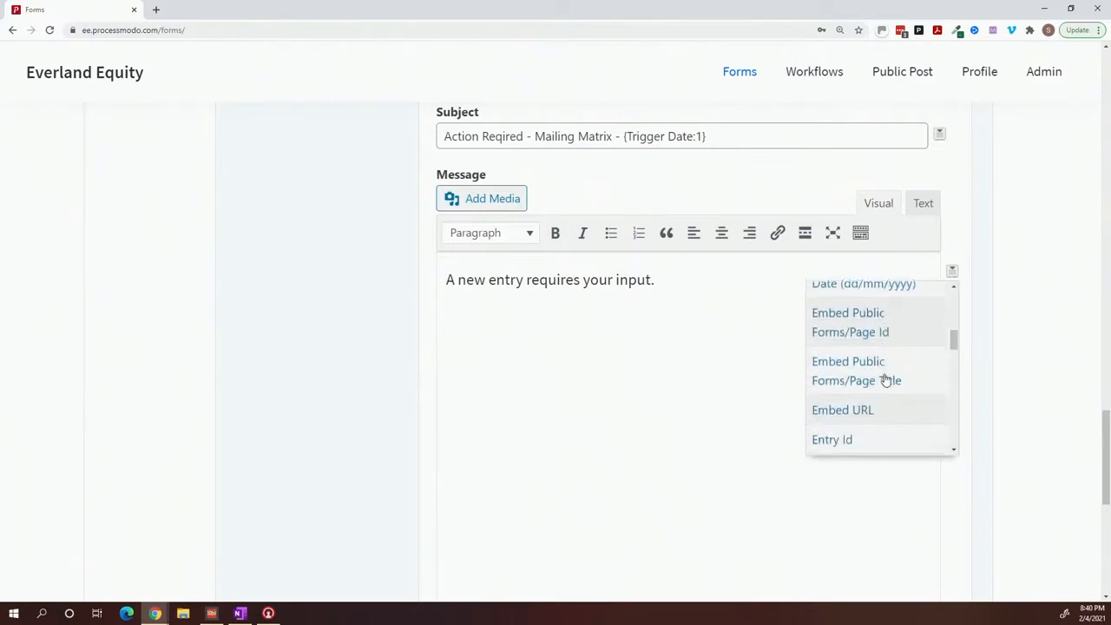
pyautogui.scroll(-5, 887, 380)
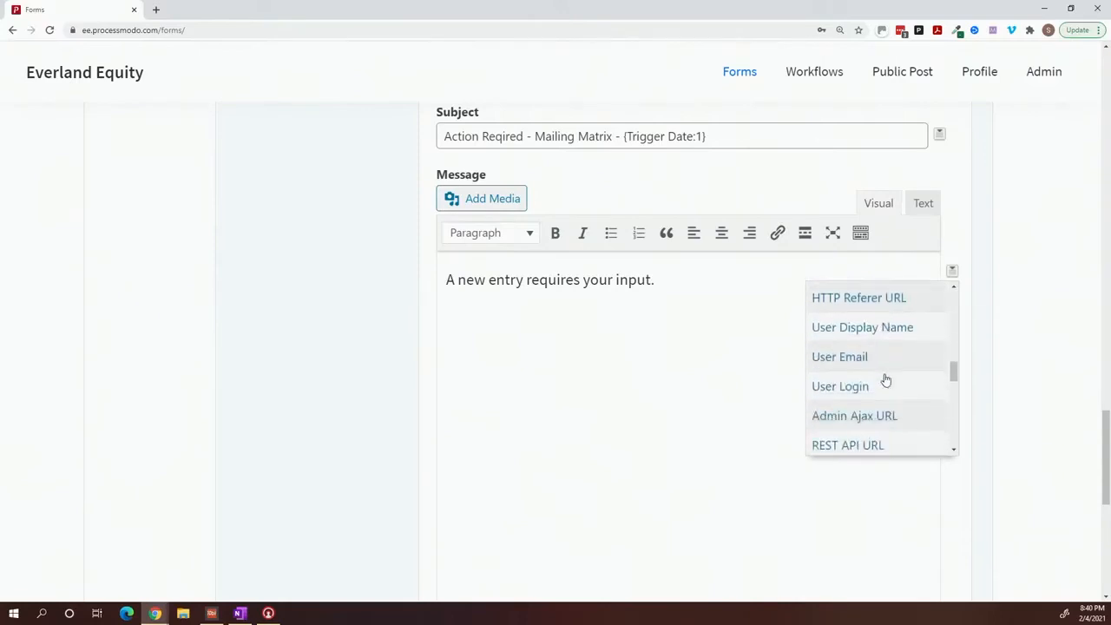
pyautogui.scroll(-5, 886, 380)
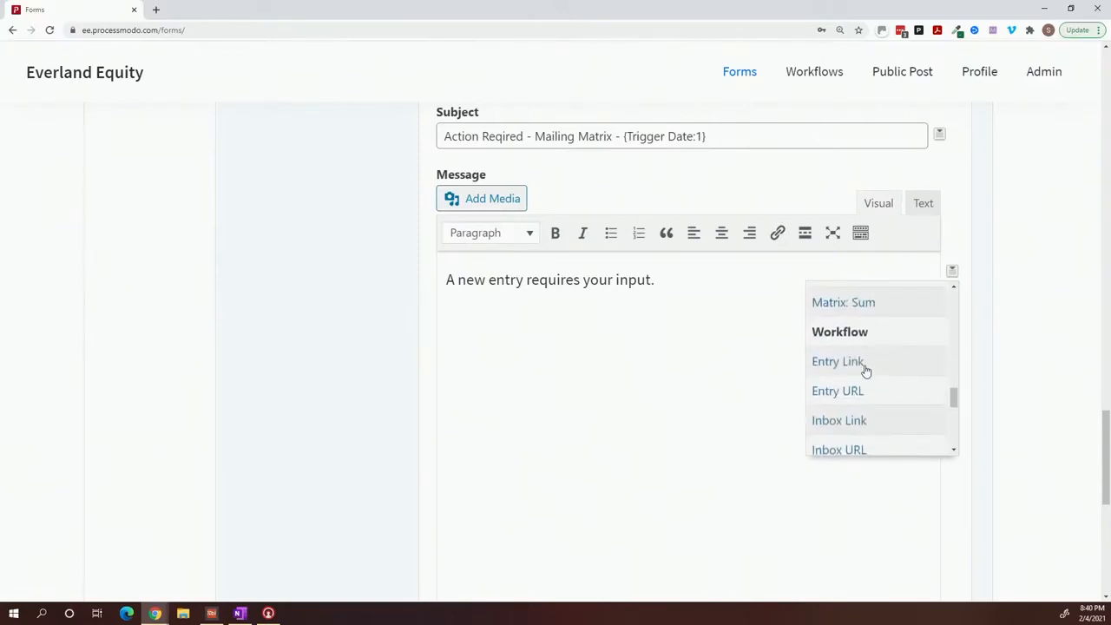
pyautogui.click(862, 426)
# Try to save the workflow step settings with Next Step left at Next step in list.
pyautogui.scroll(-4, 828, 427)
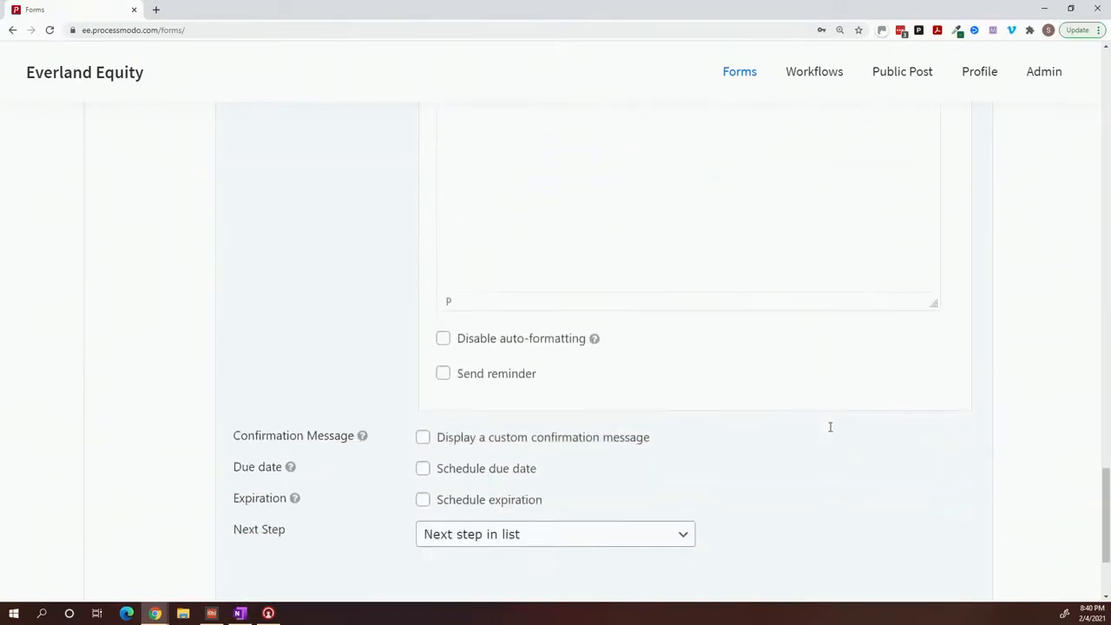
pyautogui.scroll(-2, 583, 446)
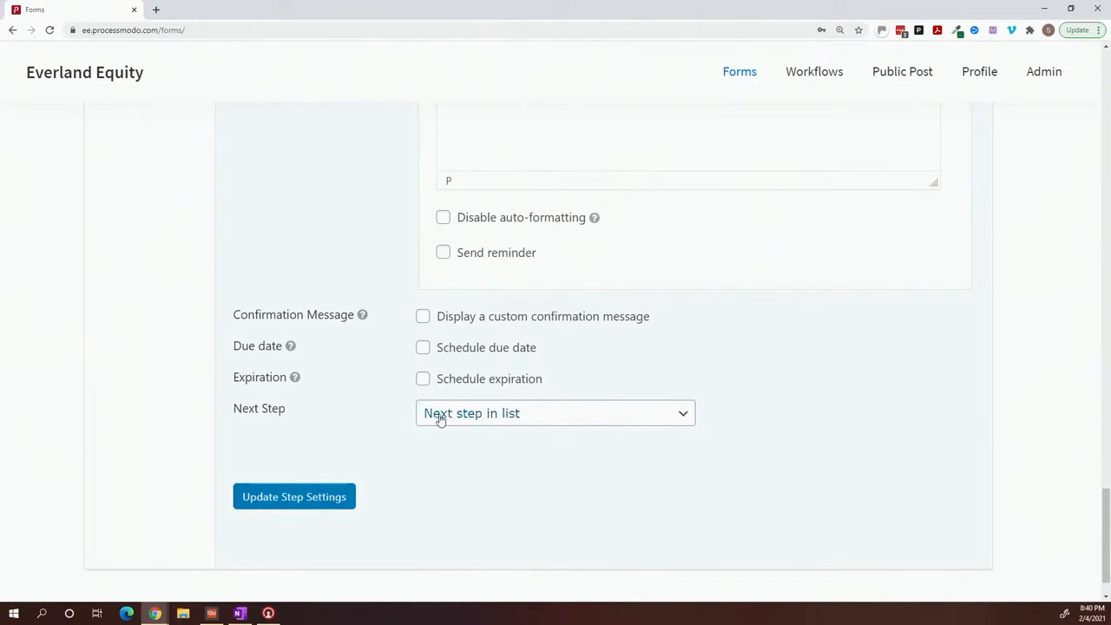
pyautogui.click(306, 509)
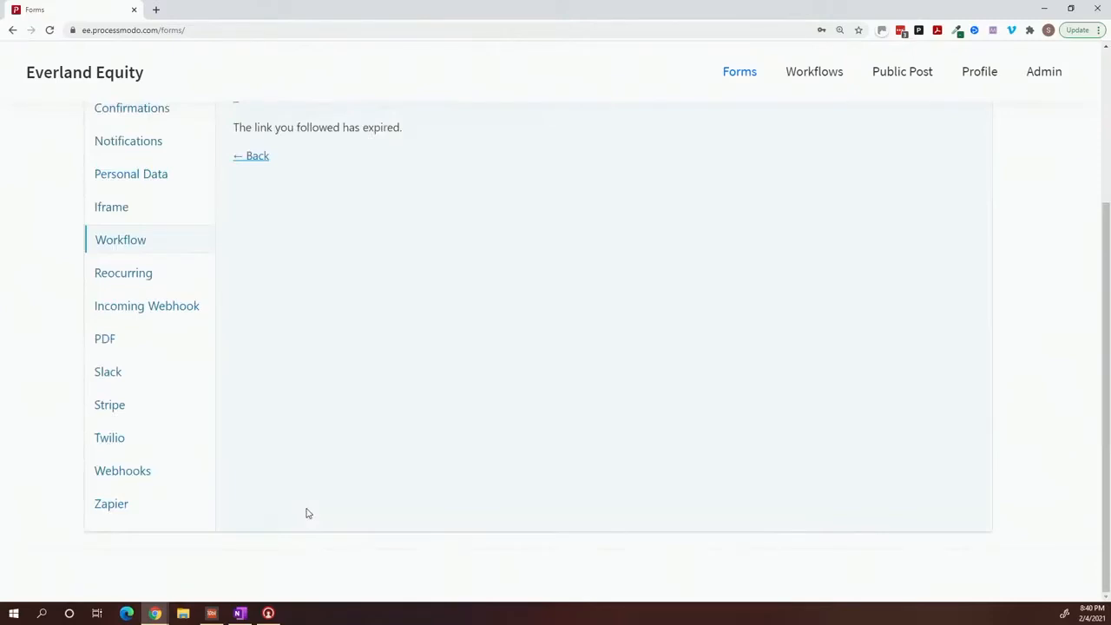
# Leave the expired page and return to the Mailing Matrix form's list of workflow steps.
pyautogui.scroll(3, 291, 436)
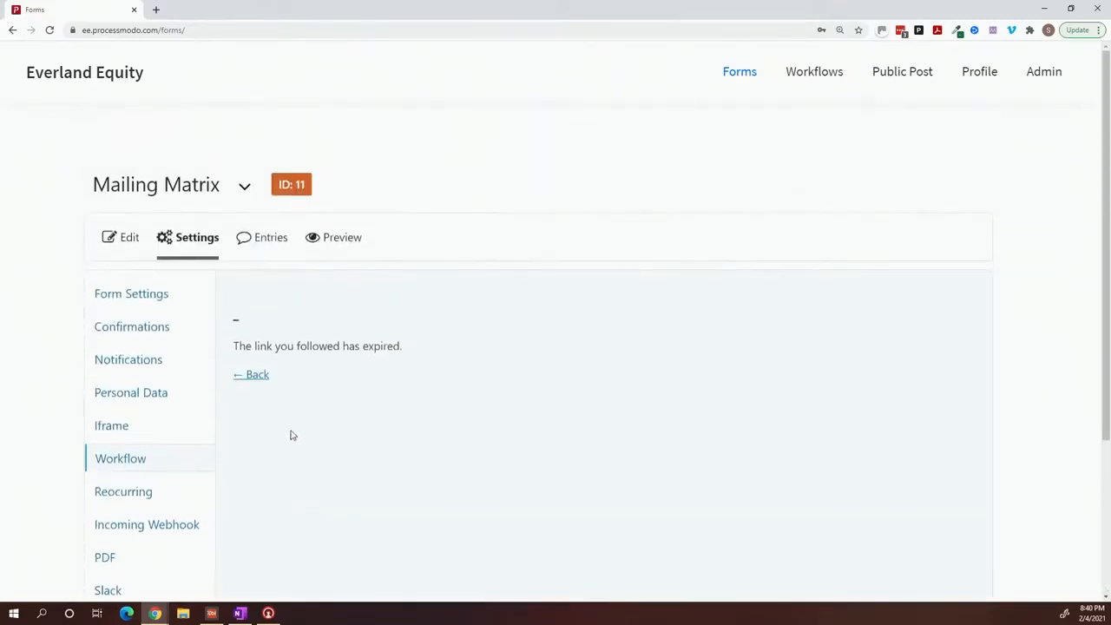
pyautogui.click(263, 382)
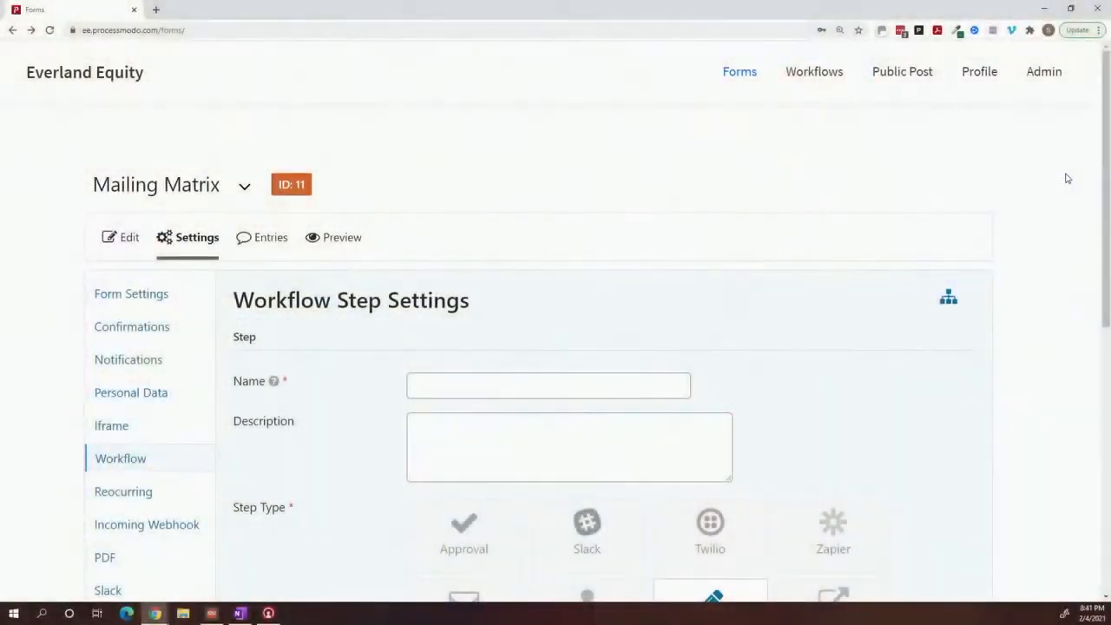
pyautogui.scroll(-2, 937, 328)
pyautogui.scroll(-2, 937, 328)
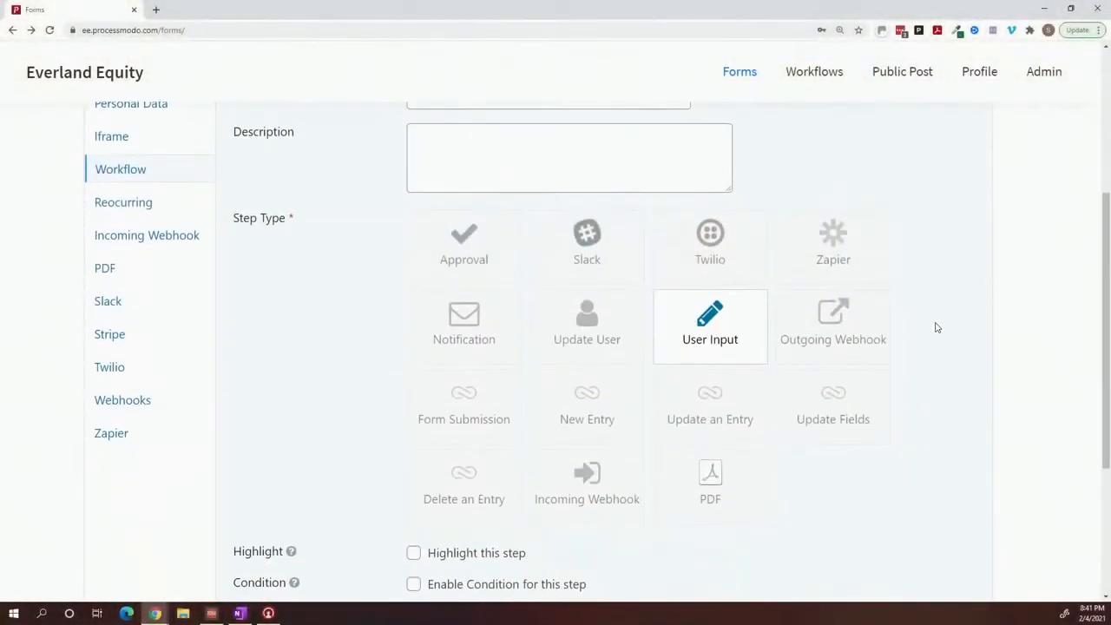
pyautogui.scroll(3, 935, 325)
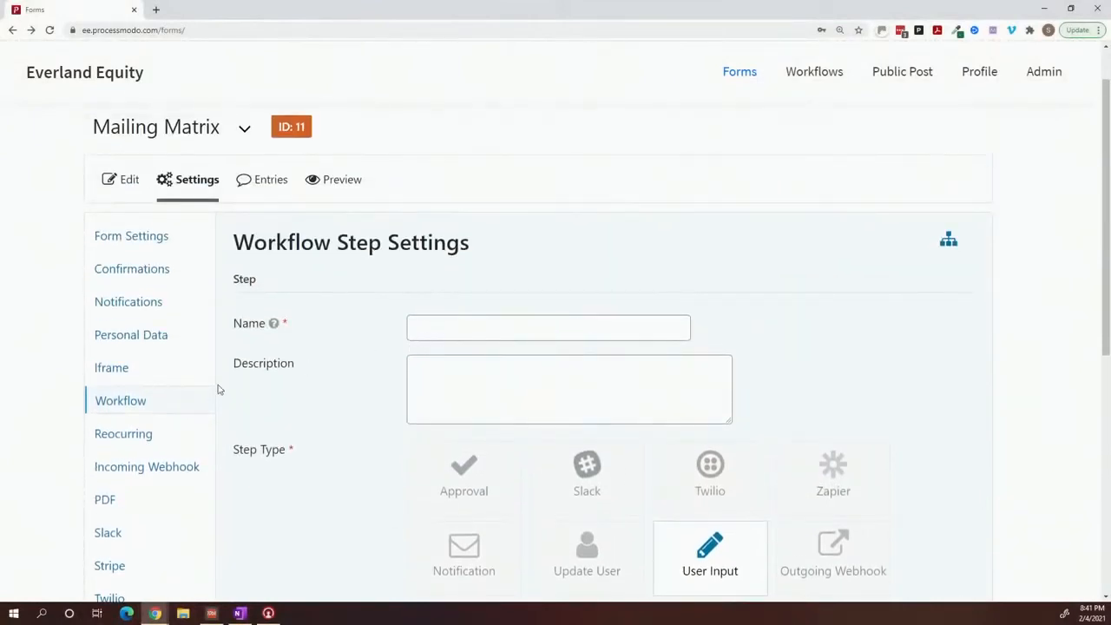
pyautogui.click(157, 405)
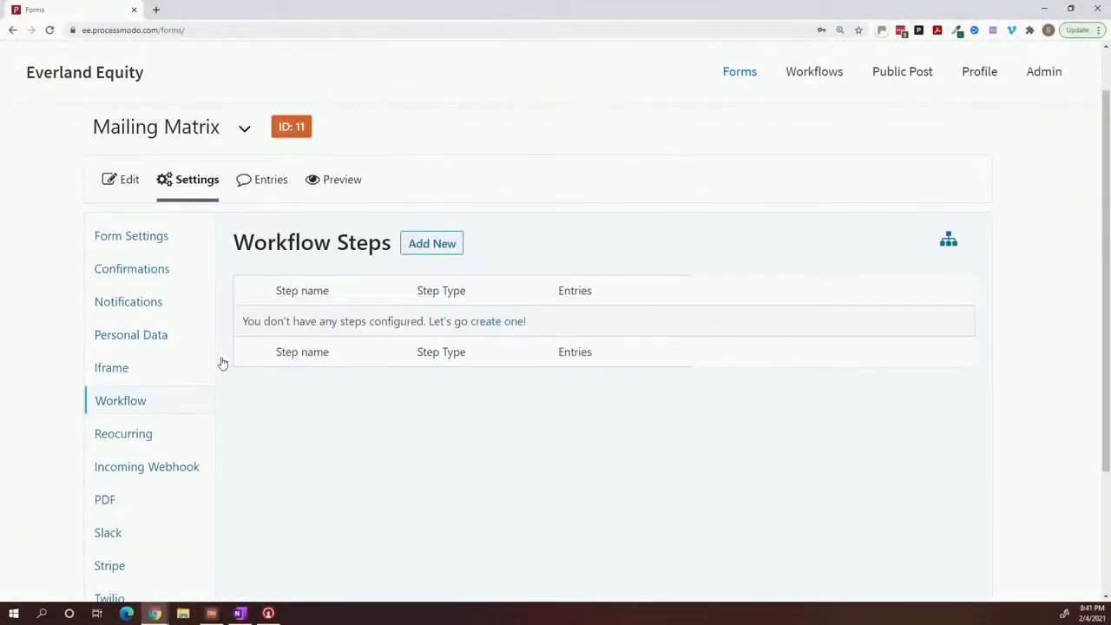
# Add a new workflow step named Intake Notification and set its step type to User Input.
pyautogui.click(452, 251)
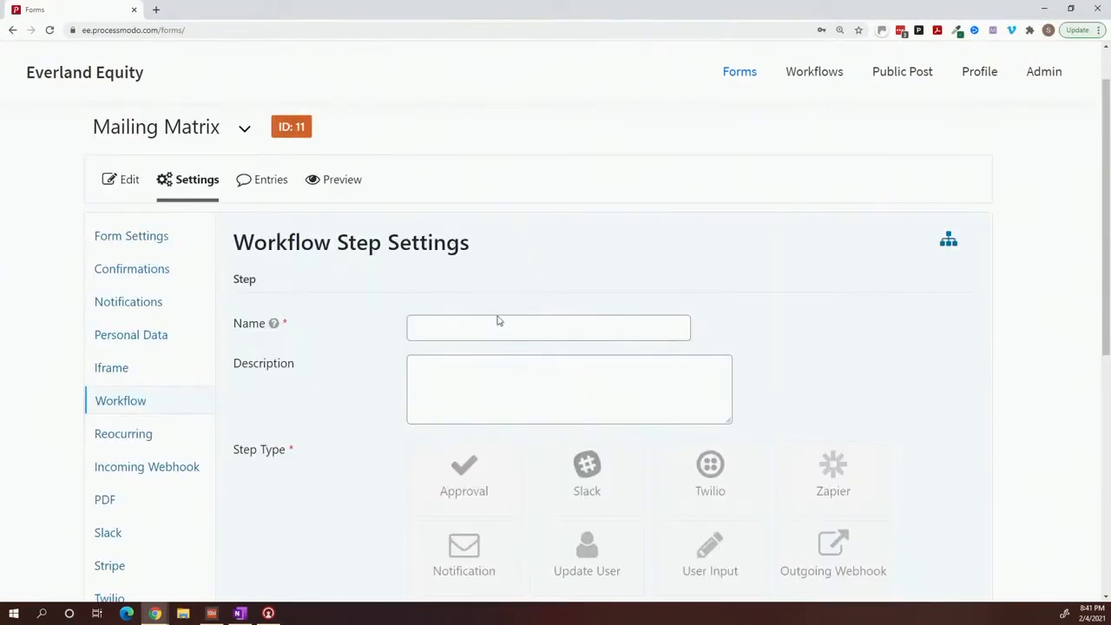
pyautogui.click(495, 332)
pyautogui.write('Intake')
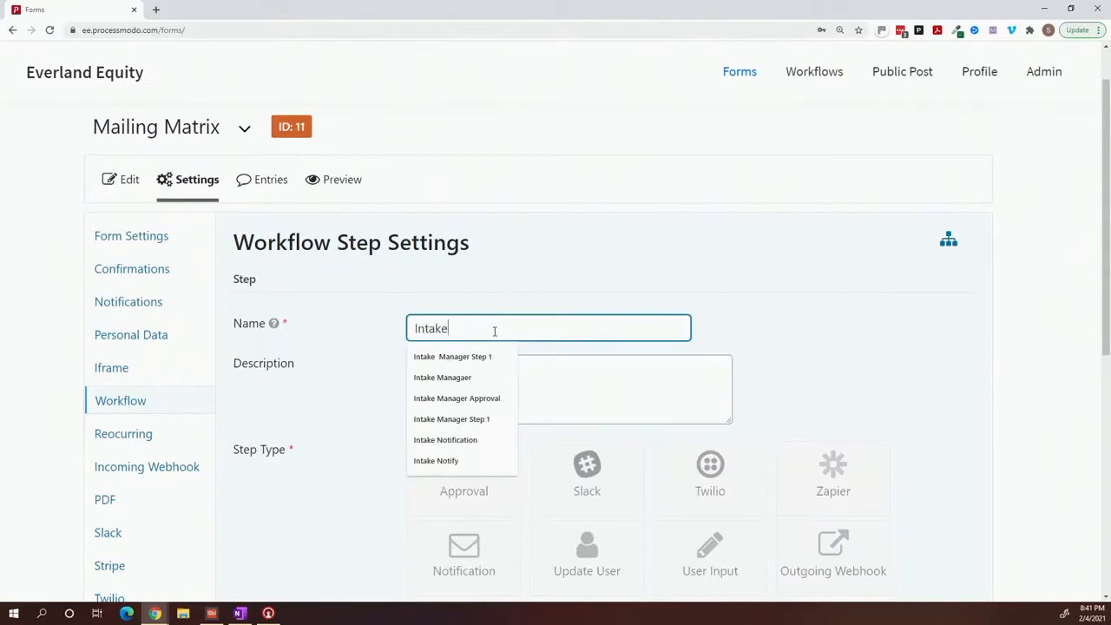
pyautogui.press('Down')
pyautogui.press('Down')
pyautogui.press('Down')
pyautogui.press('Down')
pyautogui.press('Down')
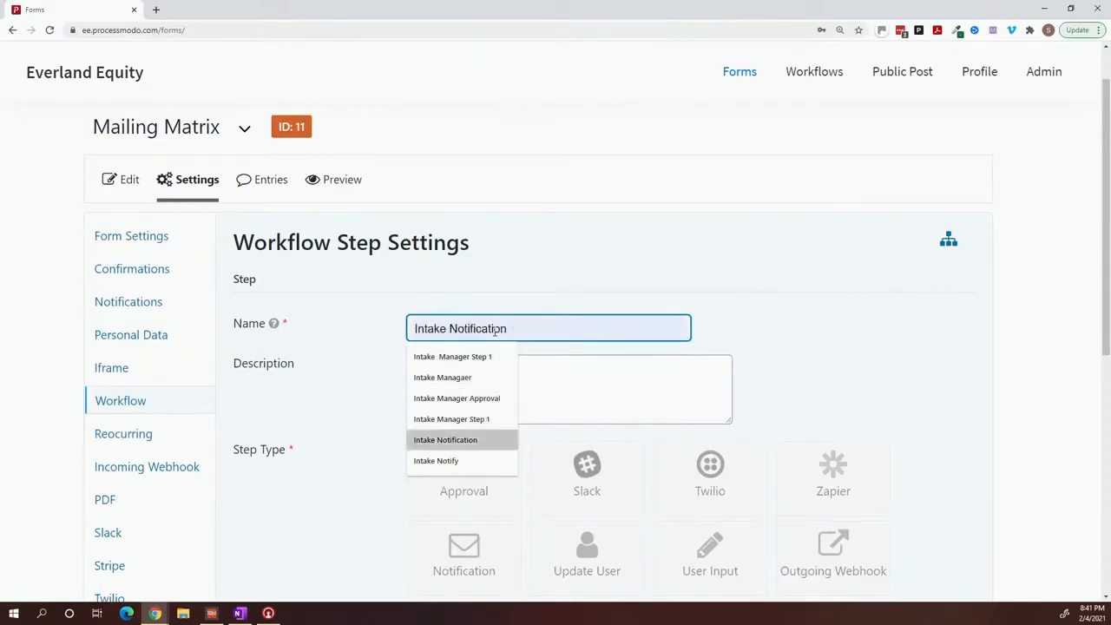
pyautogui.press('Return')
pyautogui.scroll(-2, 573, 391)
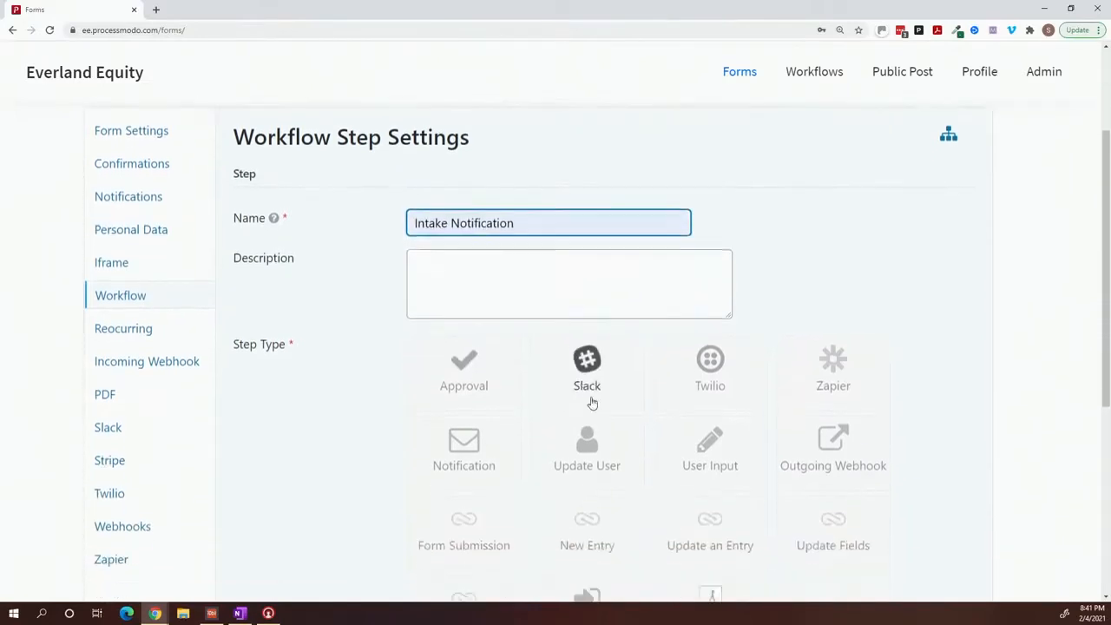
pyautogui.click(700, 394)
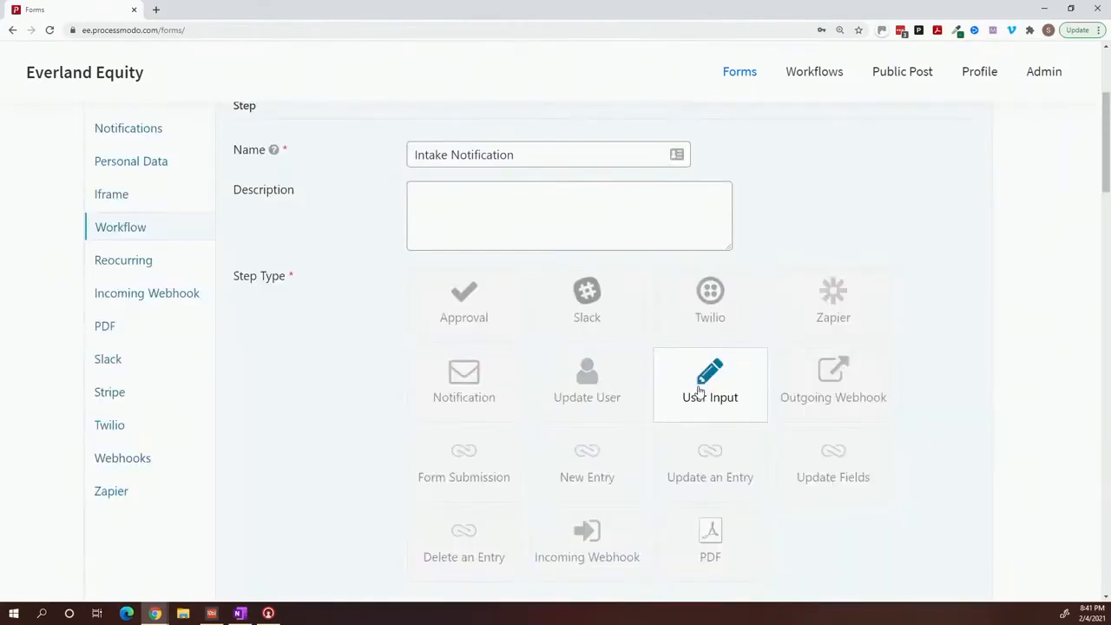
# Assign the Intake Notification step to the fourth user in the assignee list.
pyautogui.scroll(-4, 700, 393)
pyautogui.scroll(-1, 700, 391)
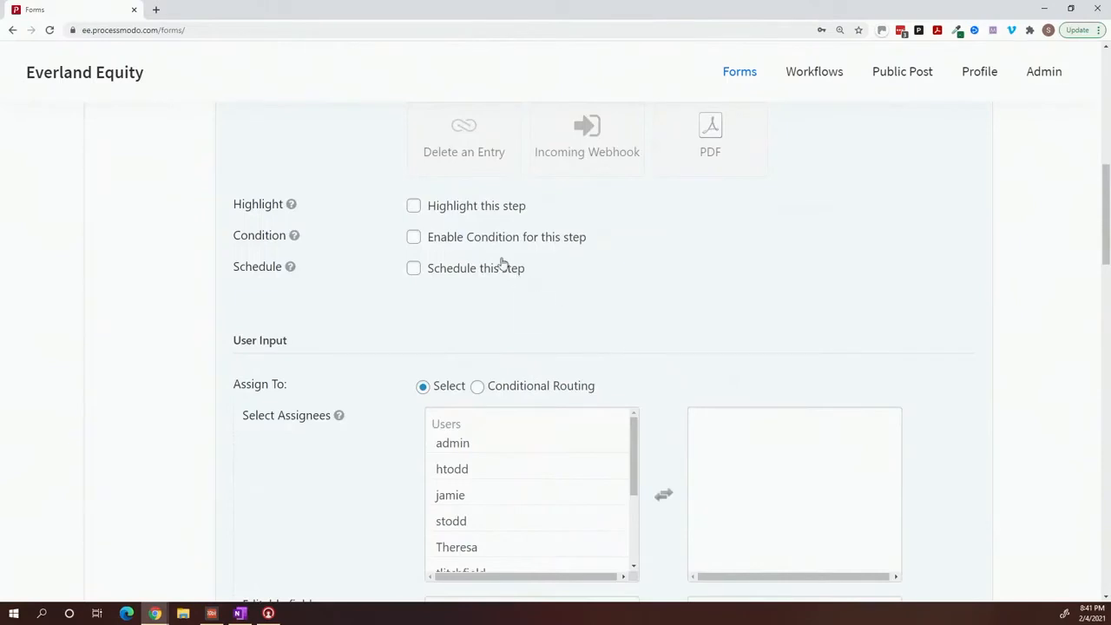
pyautogui.scroll(-2, 509, 397)
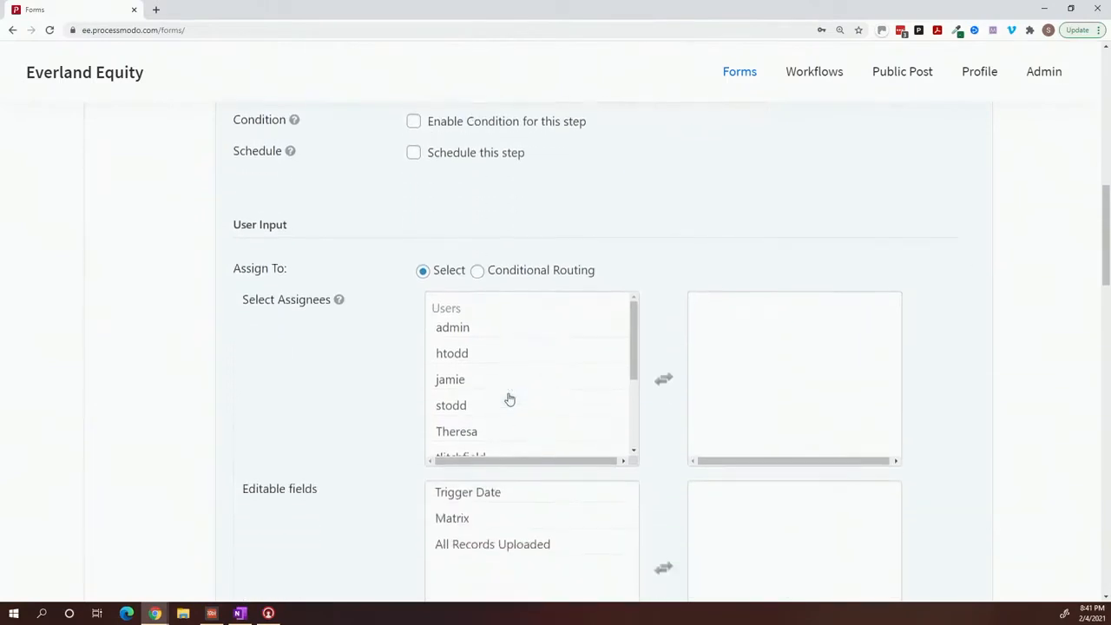
pyautogui.click(484, 383)
pyautogui.click(476, 406)
pyautogui.doubleClick(476, 406)
# Make the Matrix and All Records Uploaded fields editable and require only one assignee to complete the step.
pyautogui.scroll(-2, 475, 404)
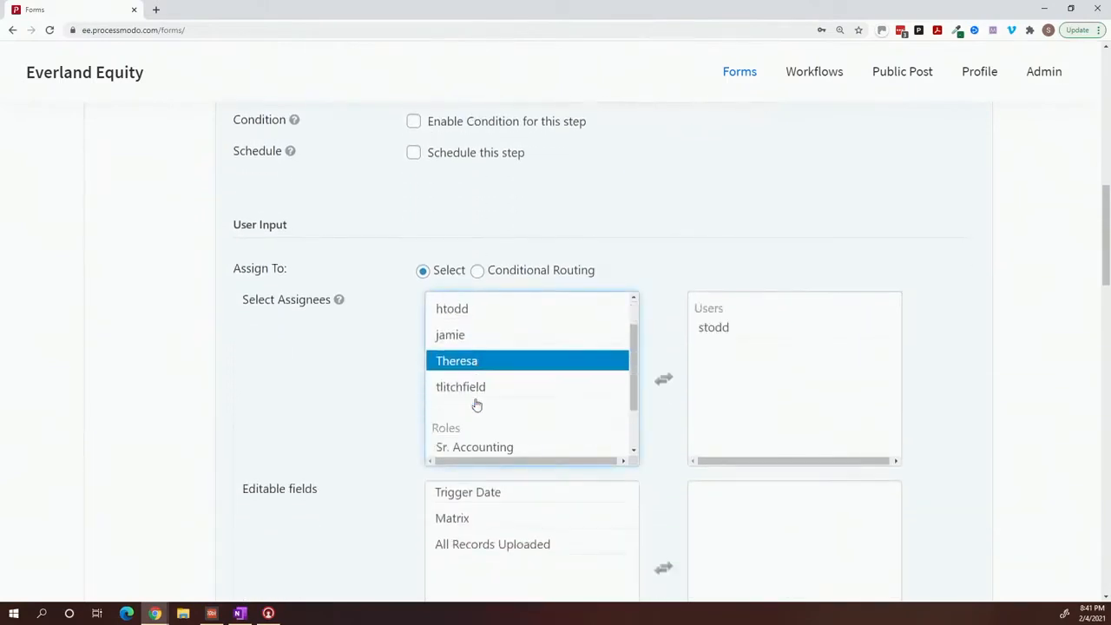
pyautogui.scroll(-3, 374, 422)
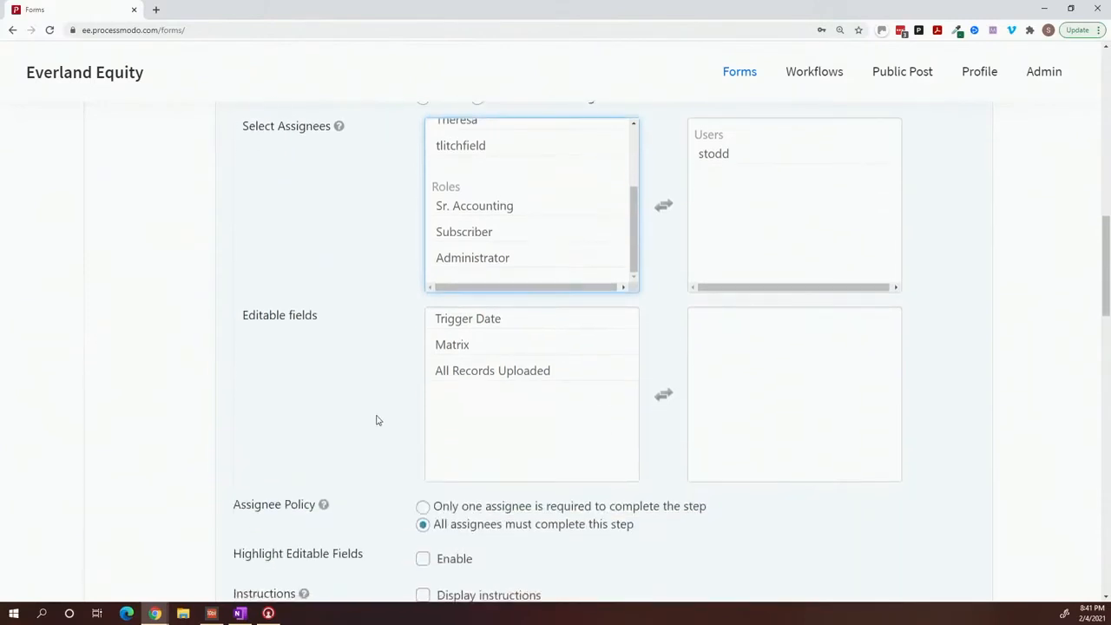
pyautogui.doubleClick(460, 344)
pyautogui.doubleClick(471, 348)
pyautogui.scroll(-4, 387, 378)
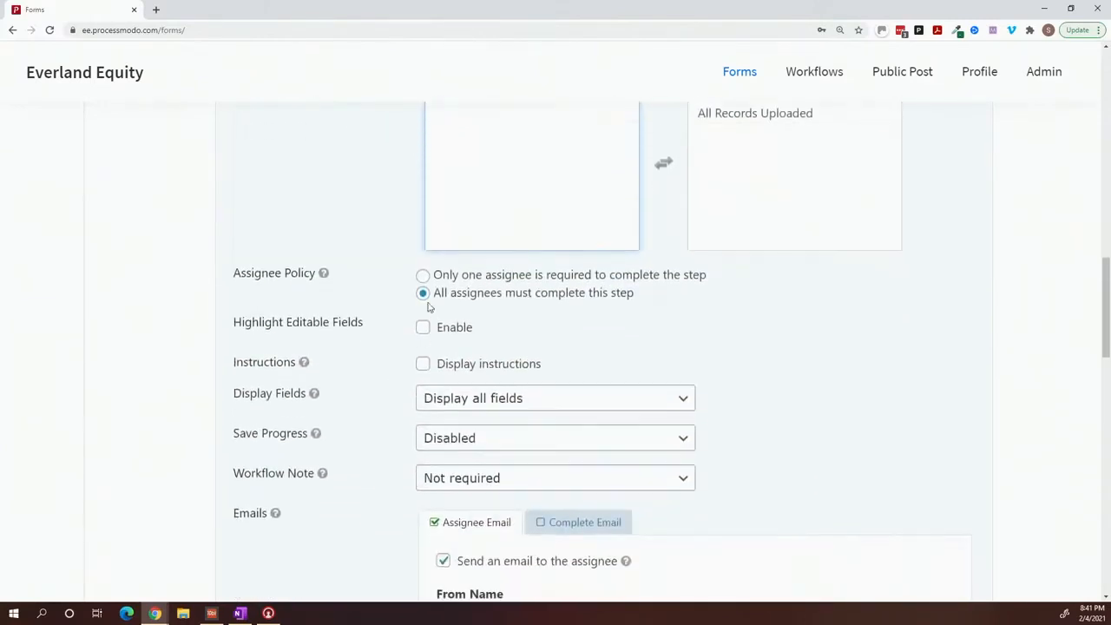
pyautogui.click(423, 274)
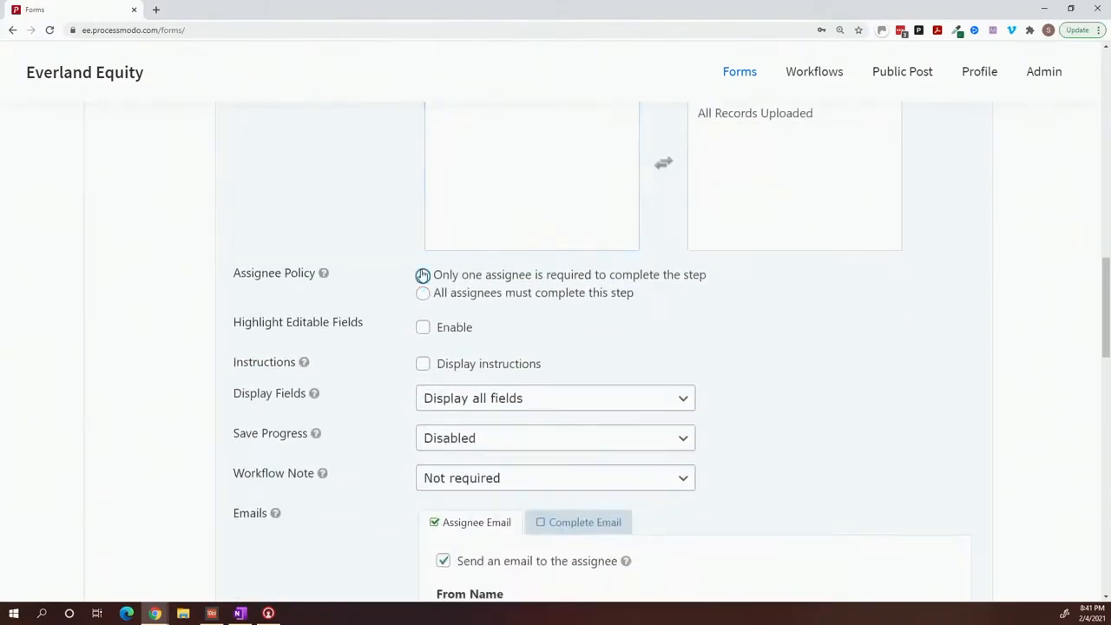
# Enable display of instructions for the step and enter "Instructions" formatted as Heading 1.
pyautogui.click(431, 364)
pyautogui.click(454, 480)
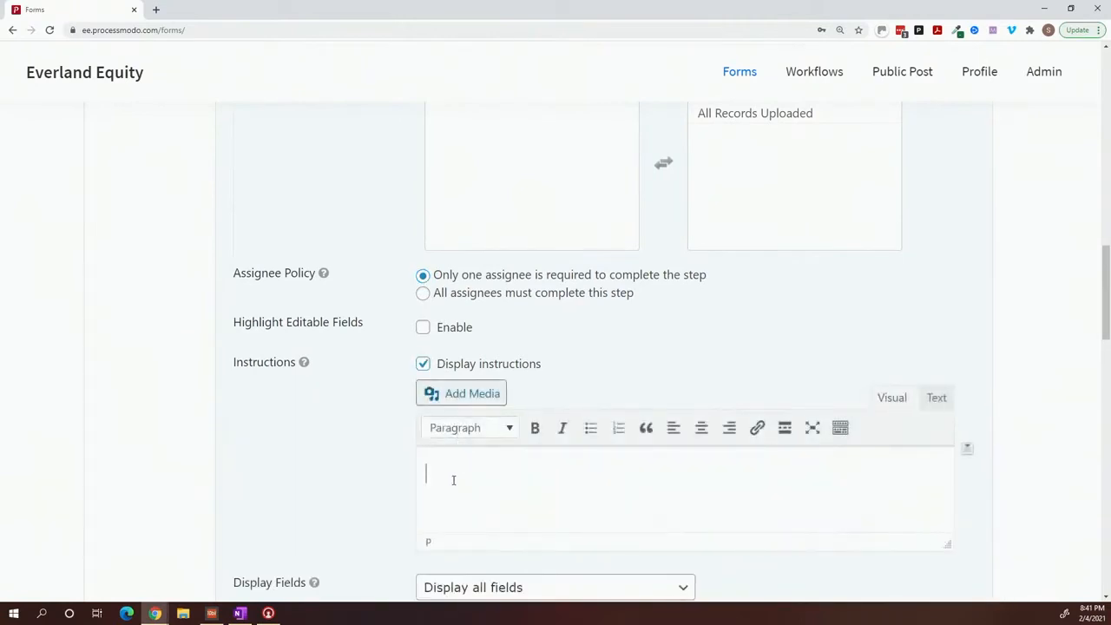
pyautogui.write('Instructions')
pyautogui.hotkey('ctrl', 'a')
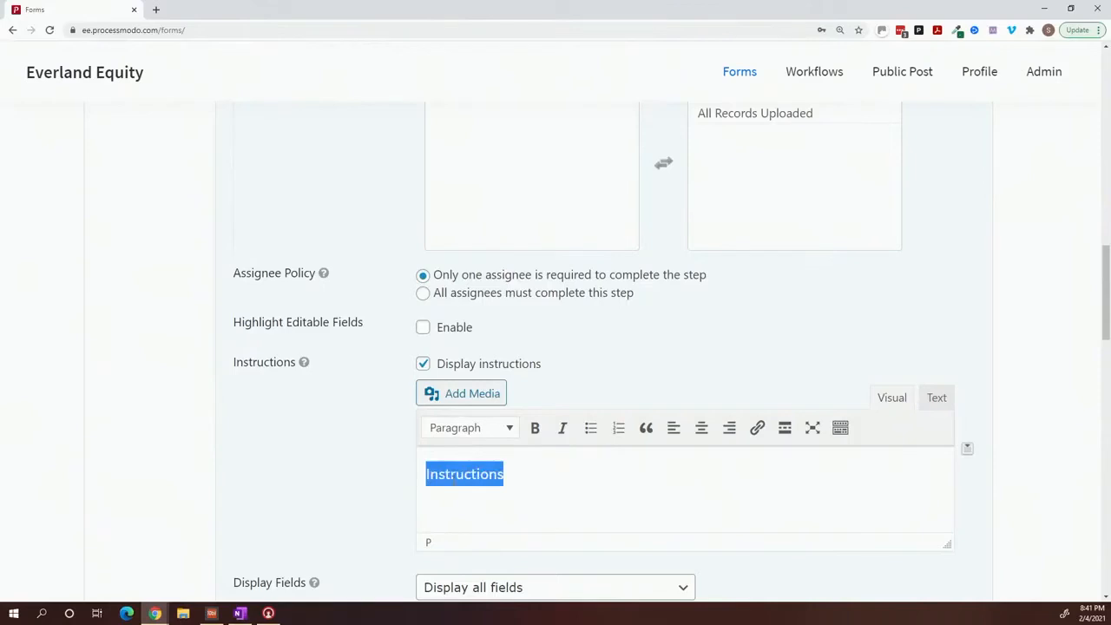
pyautogui.click(476, 435)
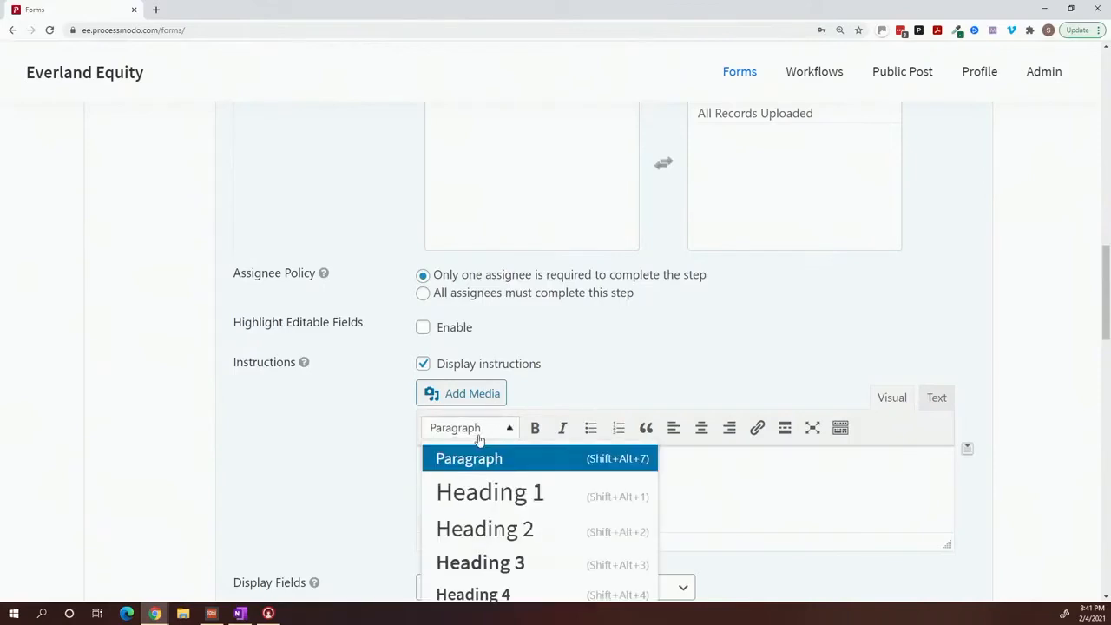
pyautogui.click(473, 492)
# Set the assignee email subject to "Action Required - Mailing Matrix - " followed by the Trigger Date merge field.
pyautogui.scroll(-4, 513, 508)
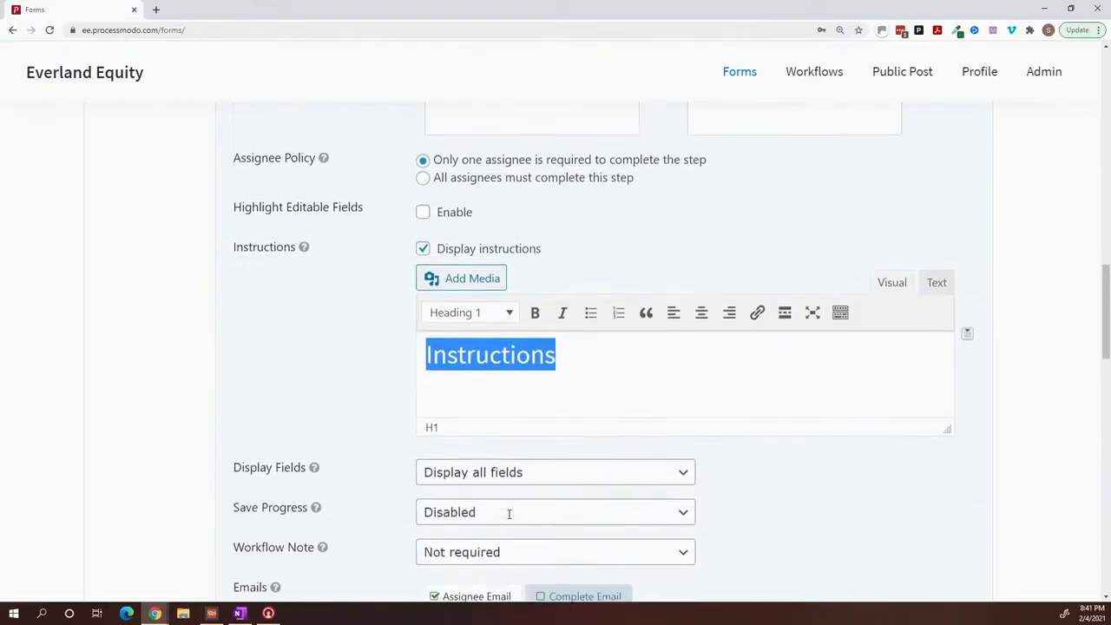
pyautogui.scroll(-7, 508, 480)
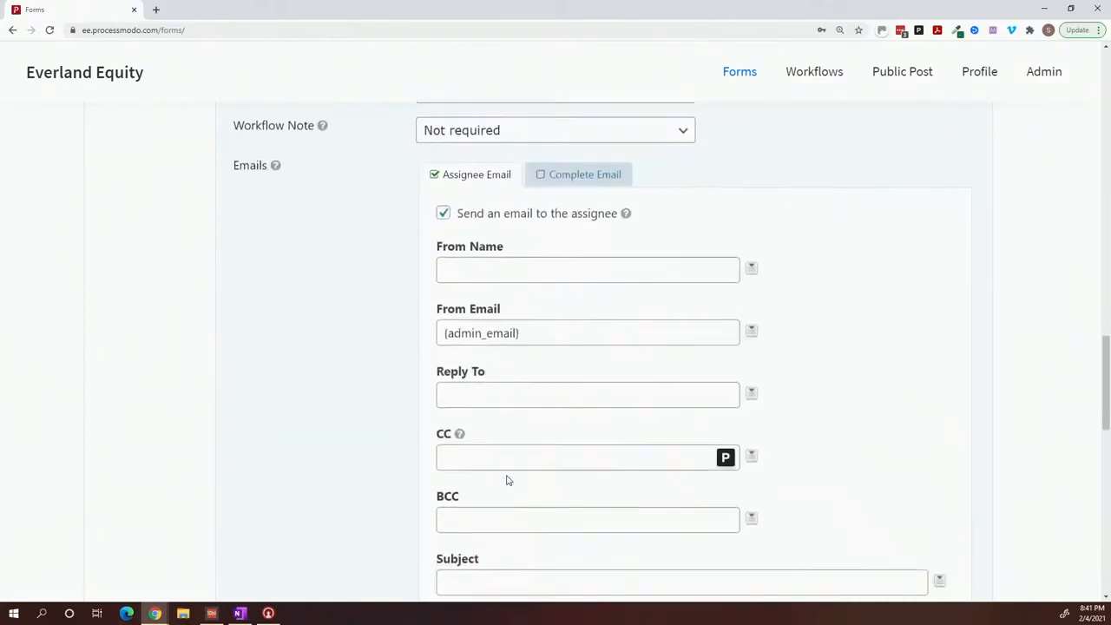
pyautogui.click(492, 315)
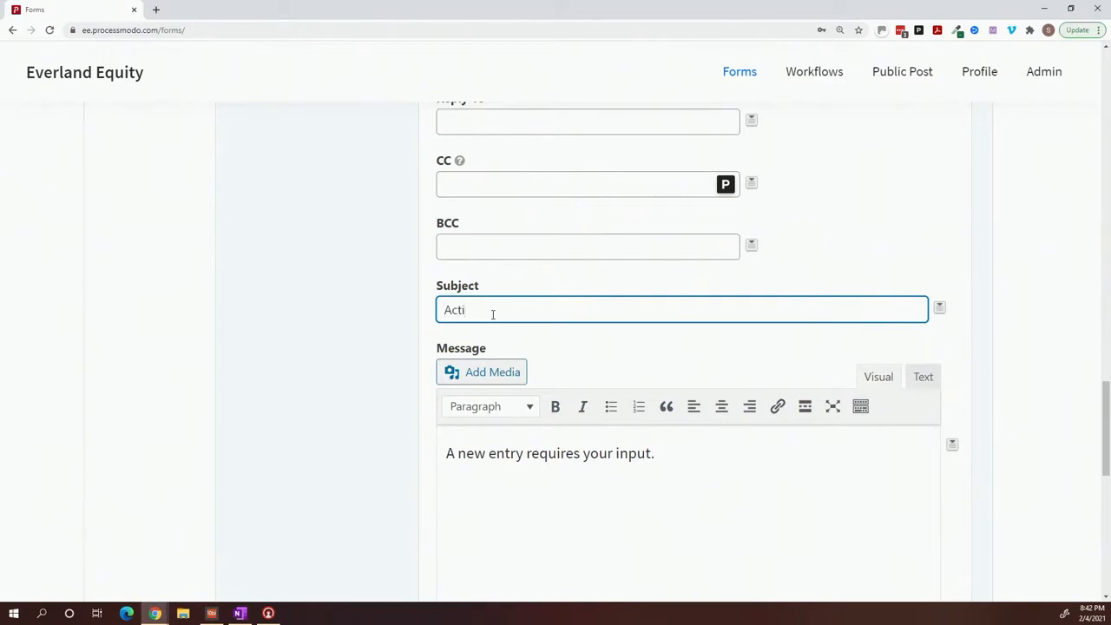
pyautogui.write('Action Required - Mailing MAtrix -')
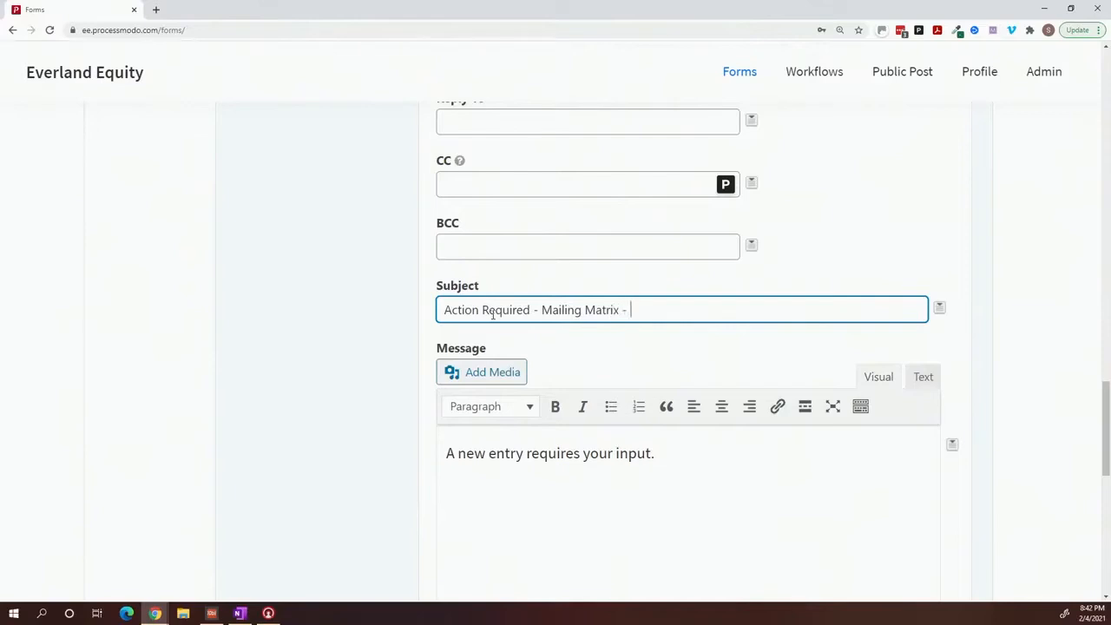
pyautogui.click(939, 309)
pyautogui.click(873, 367)
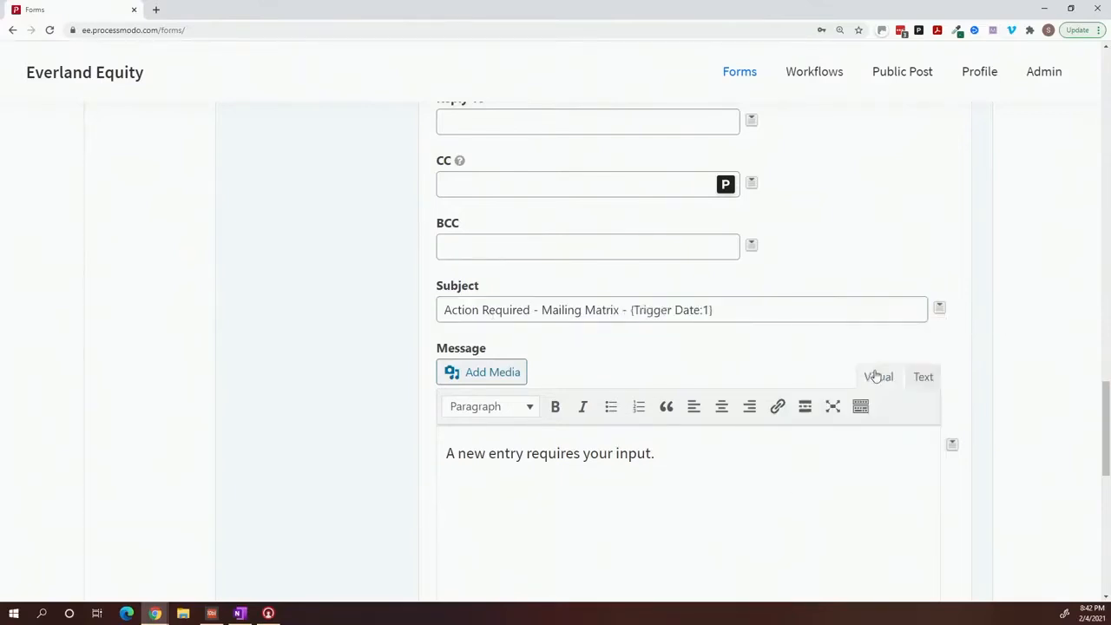
# Save the Intake Notification step's settings.
pyautogui.scroll(-1, 789, 369)
pyautogui.scroll(-7, 789, 369)
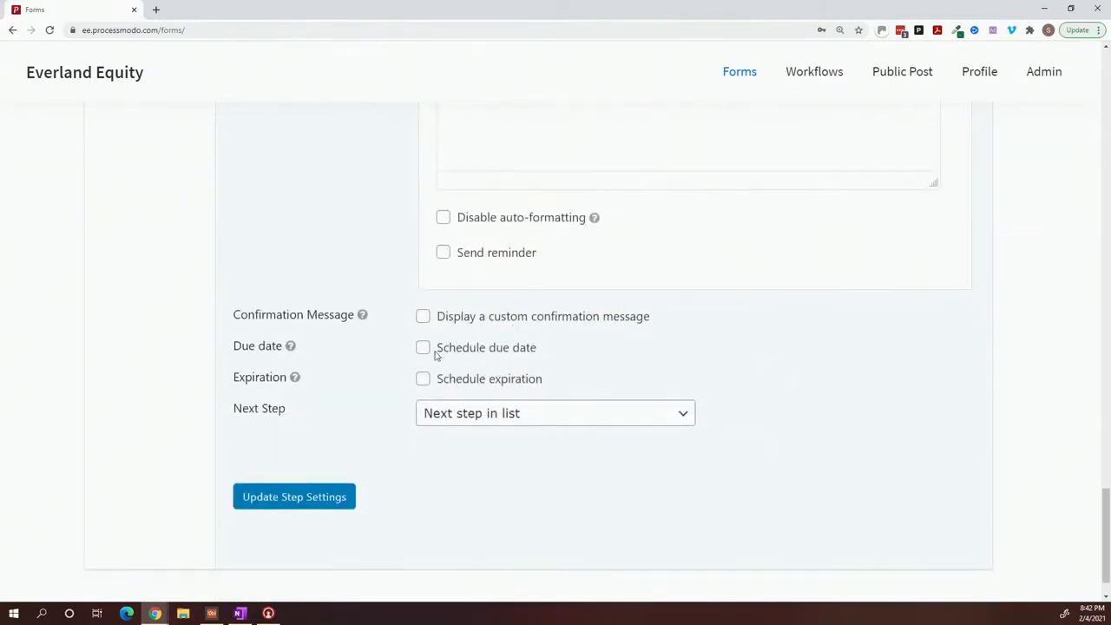
pyautogui.click(315, 495)
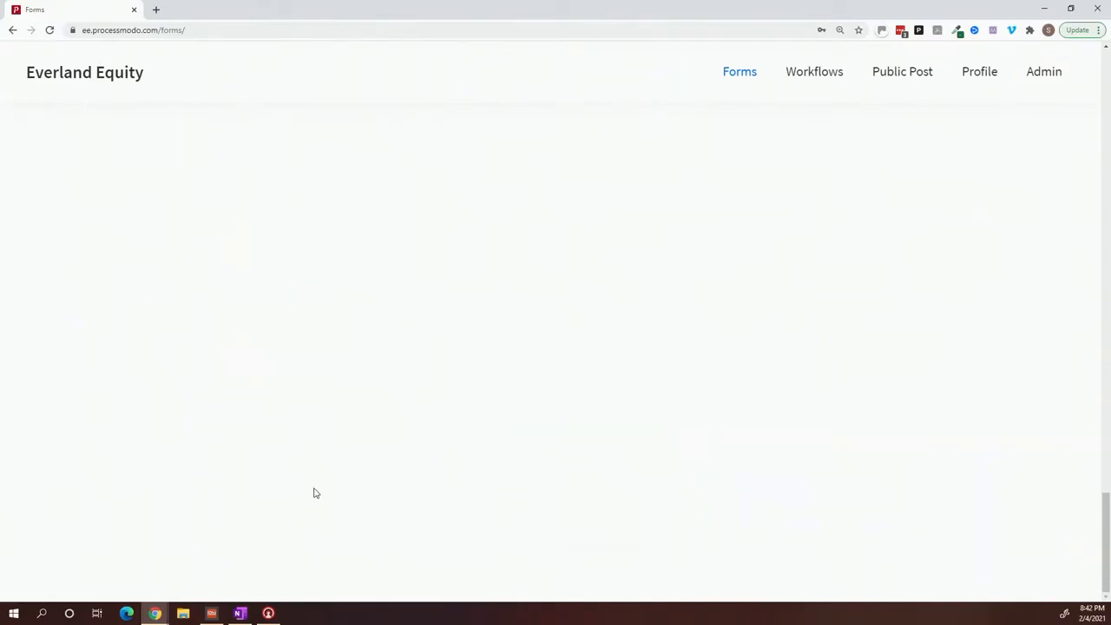
pyautogui.scroll(20, 320, 382)
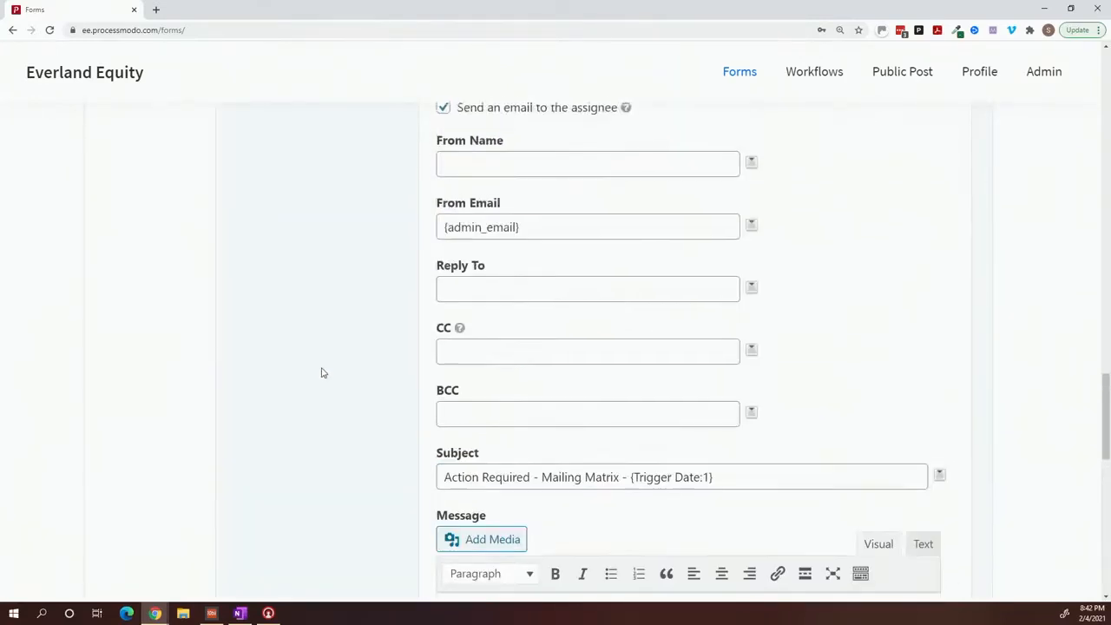
# Add a new workflow step named "List Administrator" with the step type User Input.
pyautogui.scroll(8, 311, 369)
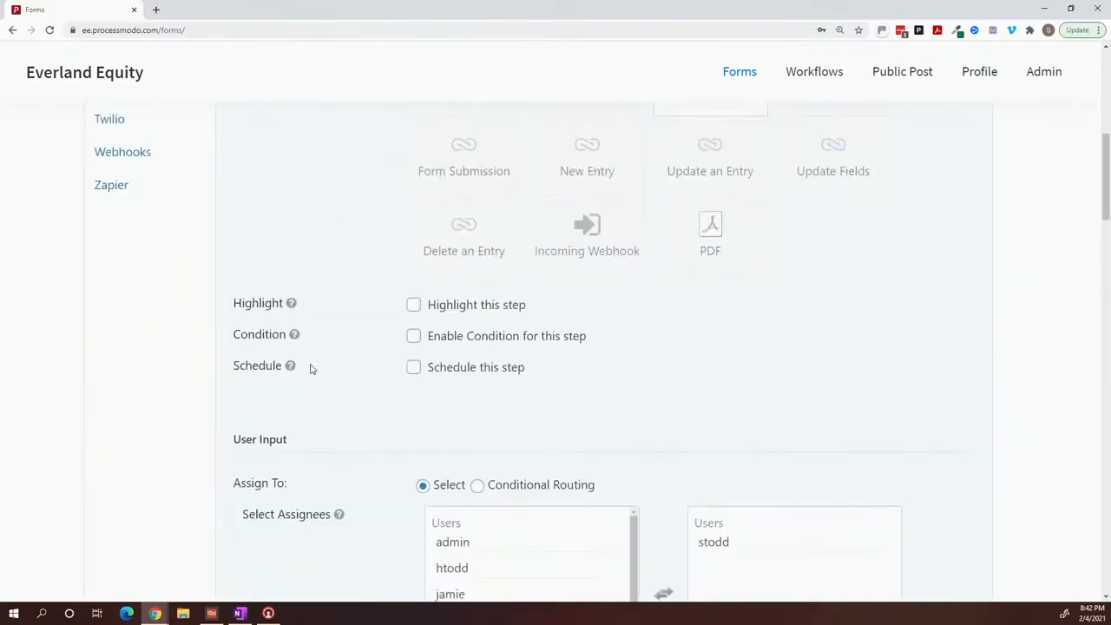
pyautogui.click(176, 328)
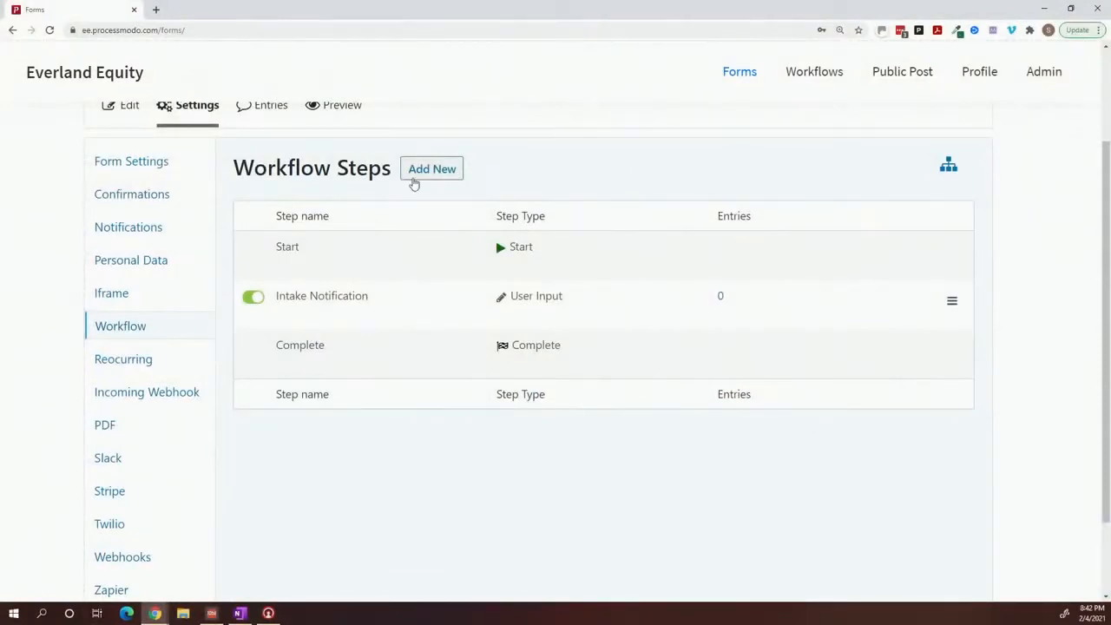
pyautogui.click(414, 180)
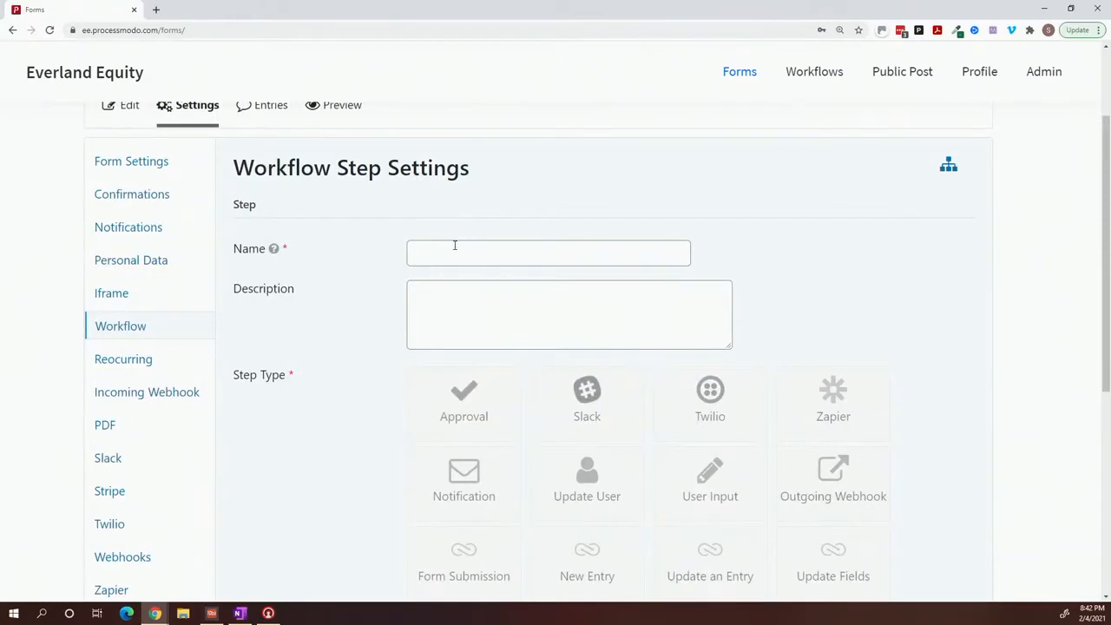
pyautogui.click(454, 246)
pyautogui.write('List Administrator')
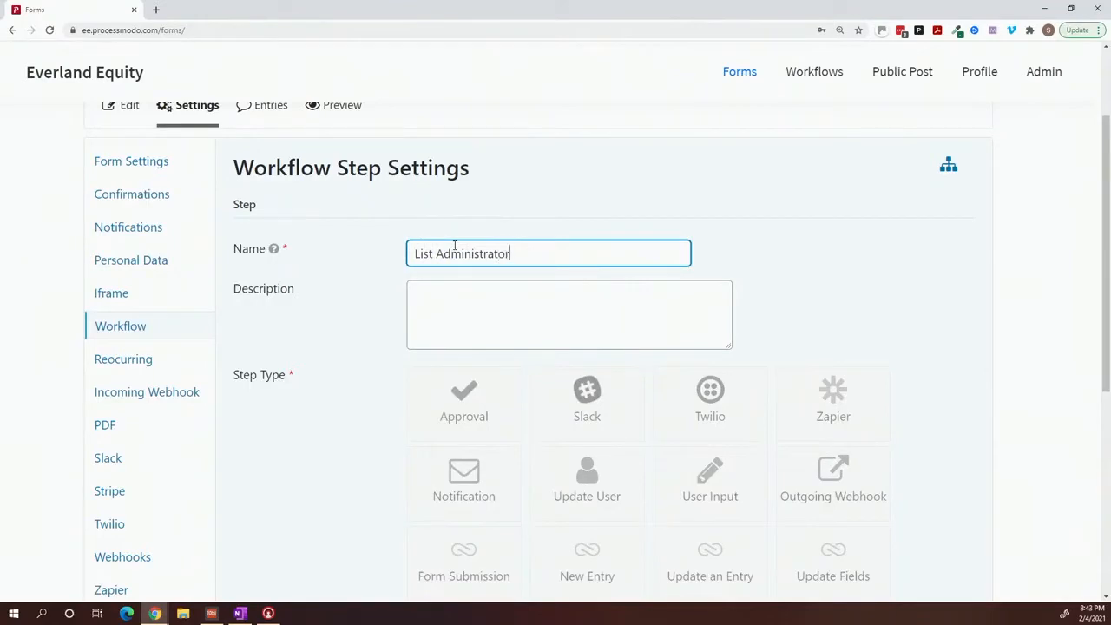
pyautogui.press('Tab')
pyautogui.scroll(-3, 454, 245)
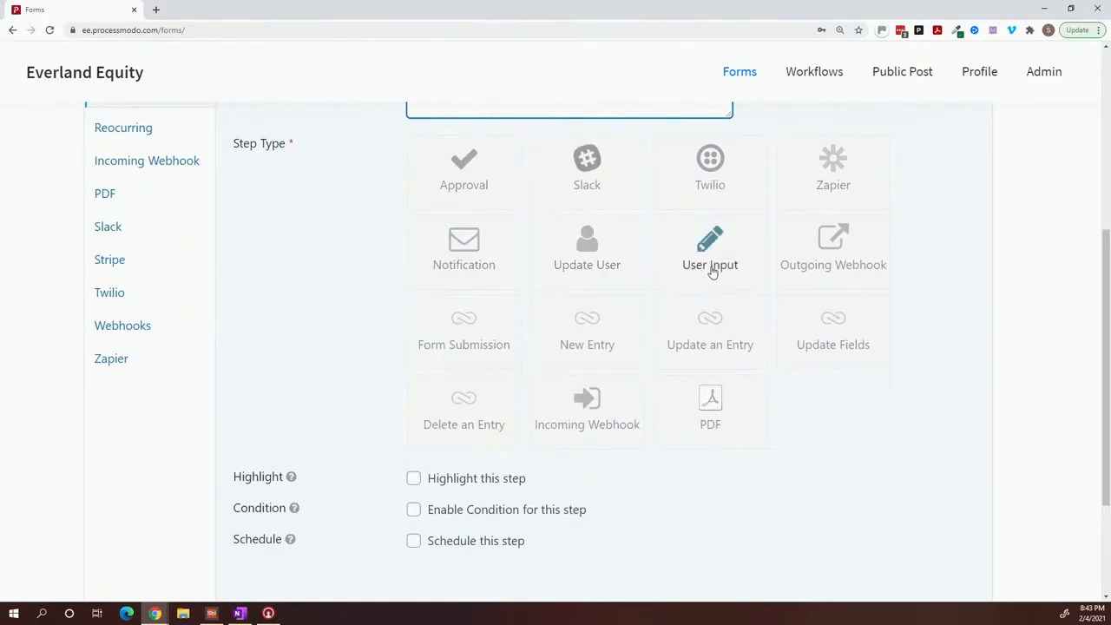
pyautogui.click(711, 271)
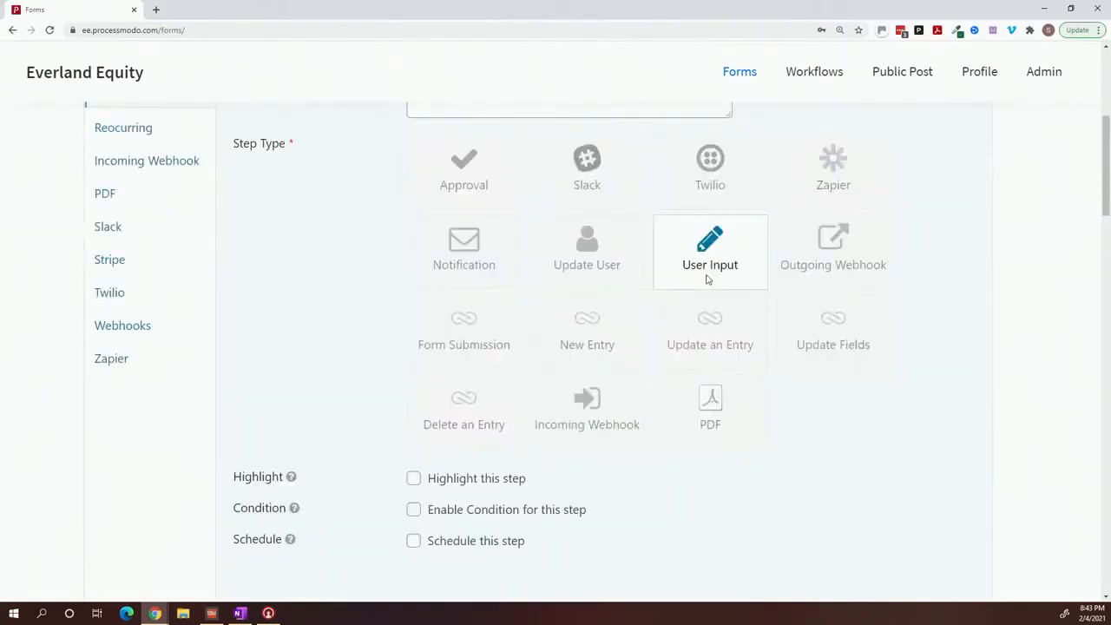
# Assign the List Administrator step only to the same user who is assigned to the Intake Notification step.
pyautogui.scroll(-3, 707, 278)
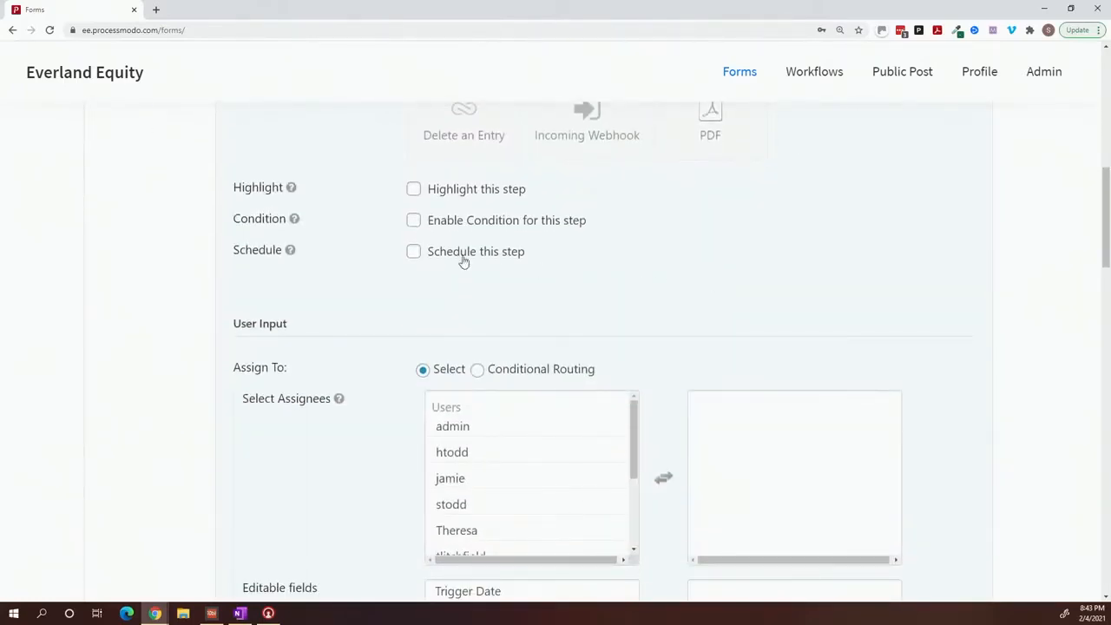
pyautogui.scroll(-1, 577, 303)
pyautogui.click(504, 344)
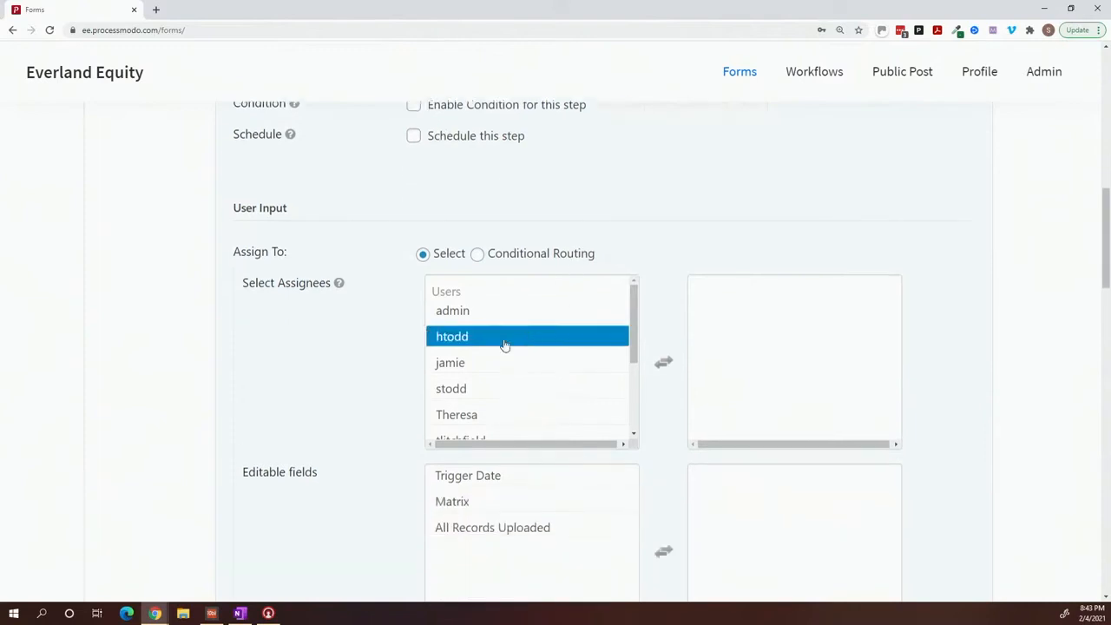
pyautogui.doubleClick(479, 388)
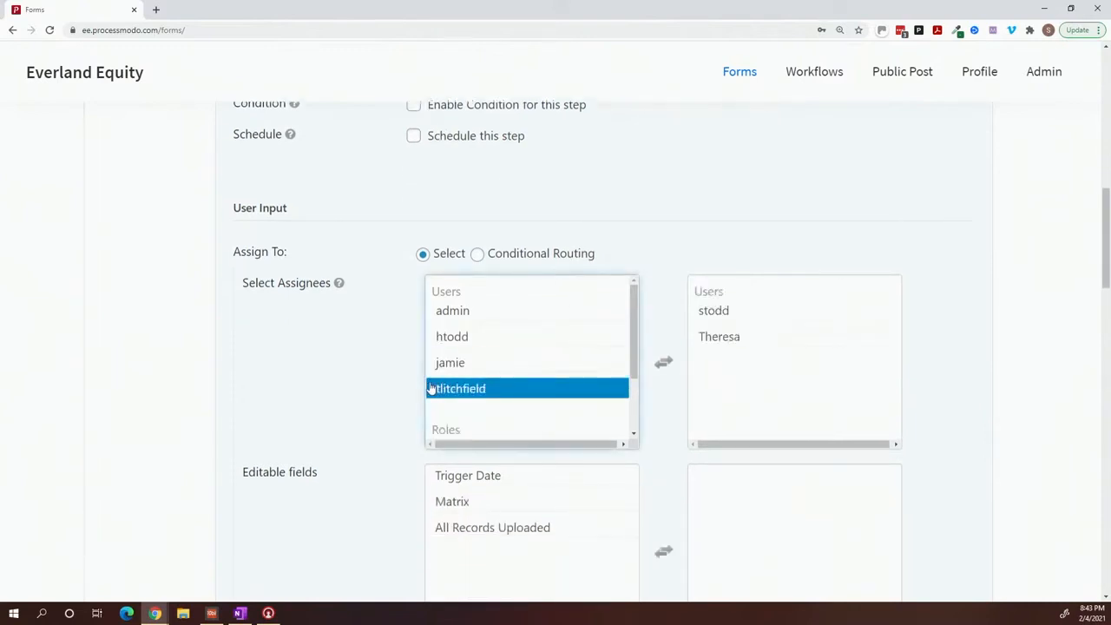
pyautogui.doubleClick(713, 337)
pyautogui.doubleClick(716, 339)
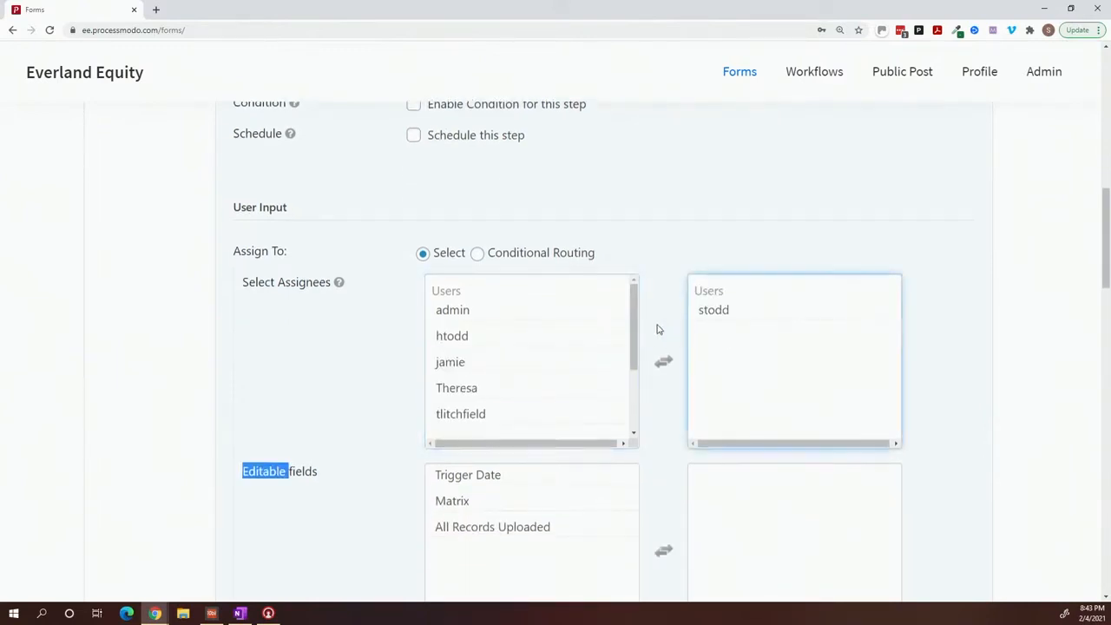
# Make the Matrix and All Records Uploaded fields editable in the List Administrator step.
pyautogui.scroll(-2, 657, 330)
pyautogui.click(526, 295)
pyautogui.click(525, 279)
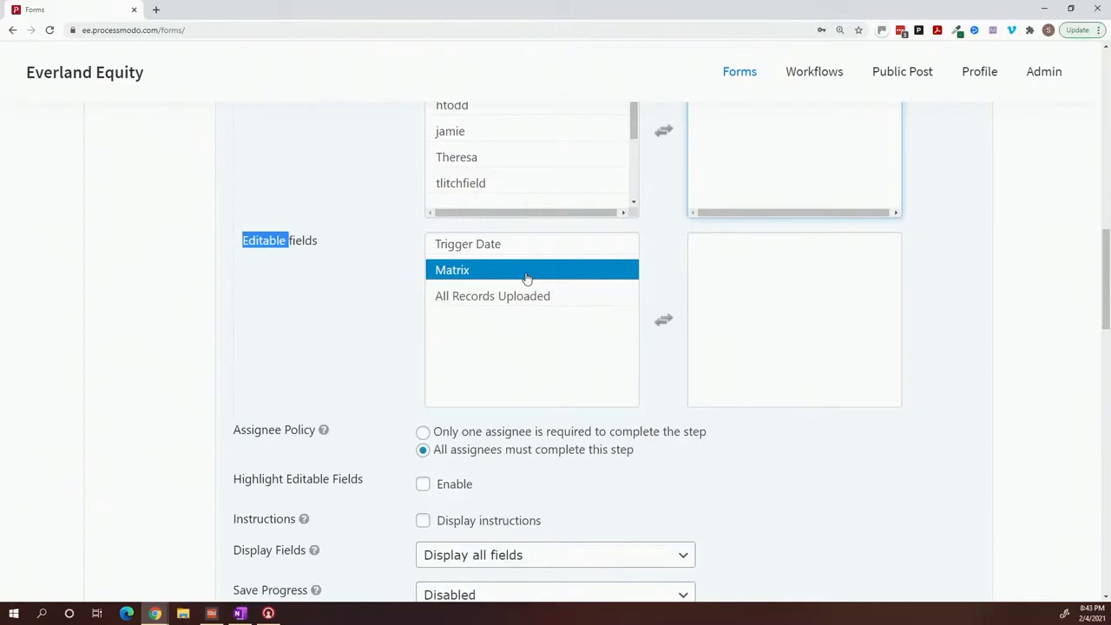
pyautogui.doubleClick(527, 278)
pyautogui.doubleClick(526, 277)
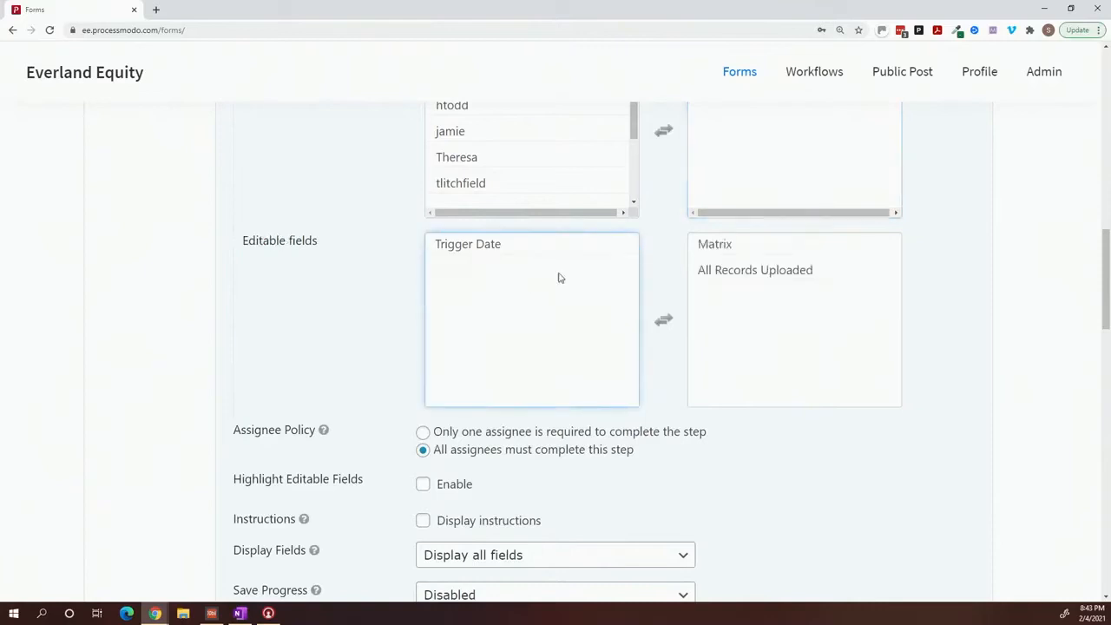
# Set the assignee policy so that only one assignee is required to complete the step.
pyautogui.scroll(-1, 704, 273)
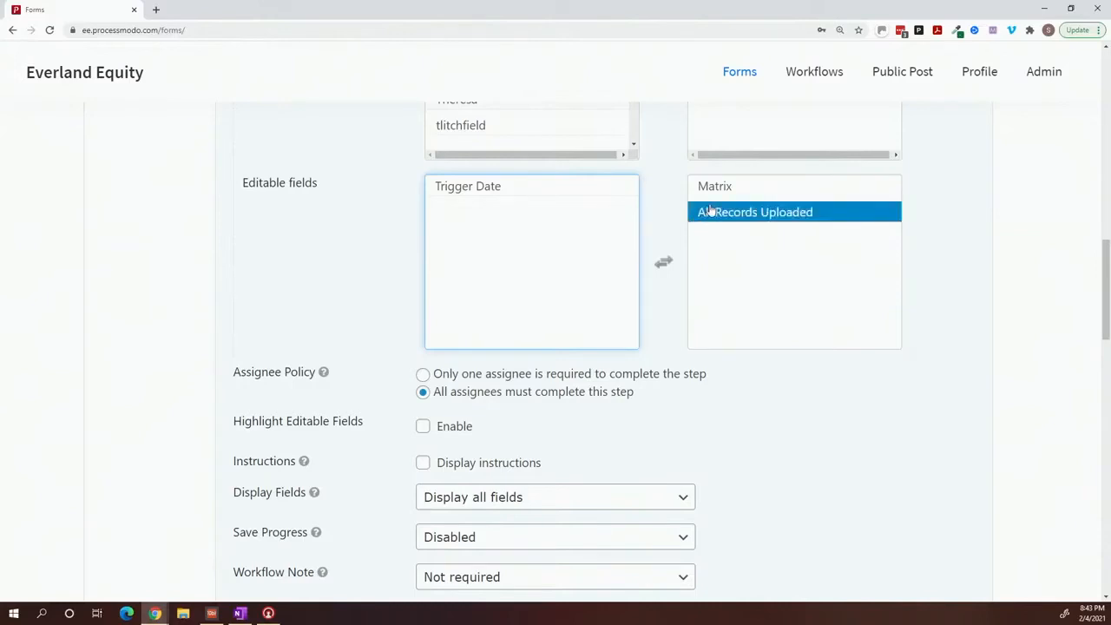
pyautogui.scroll(-2, 673, 375)
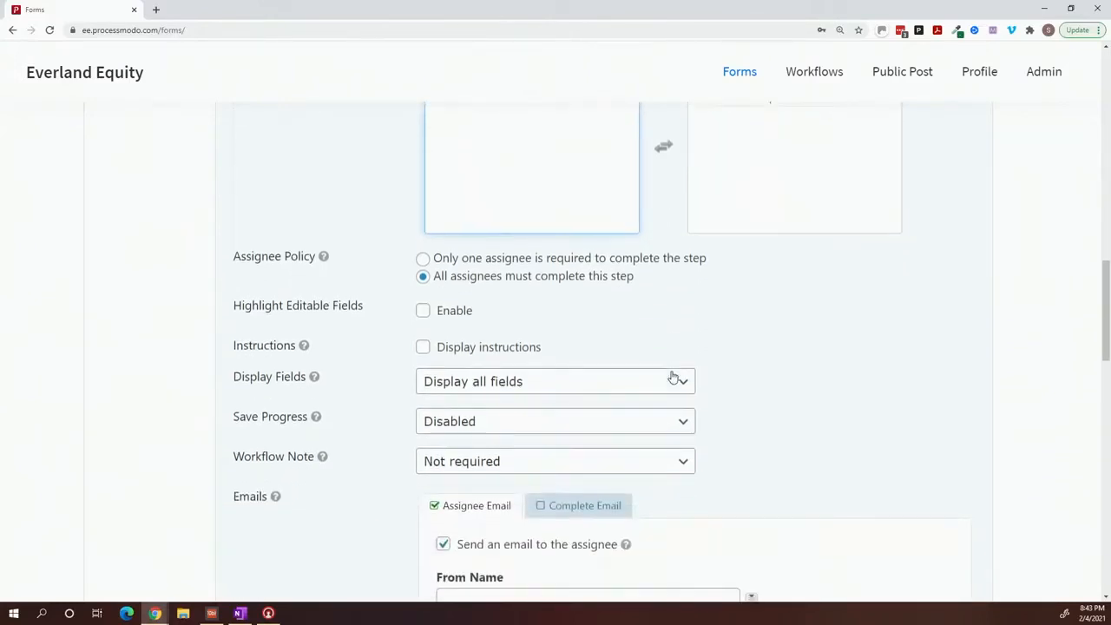
pyautogui.scroll(2, 673, 375)
pyautogui.scroll(-1, 673, 375)
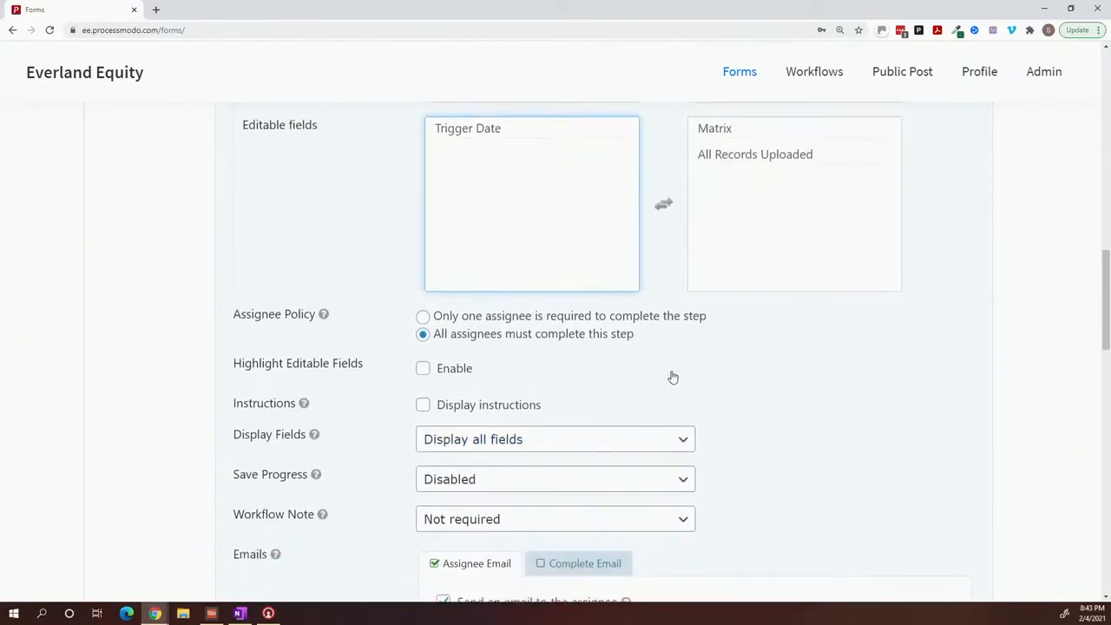
pyautogui.scroll(-1, 669, 377)
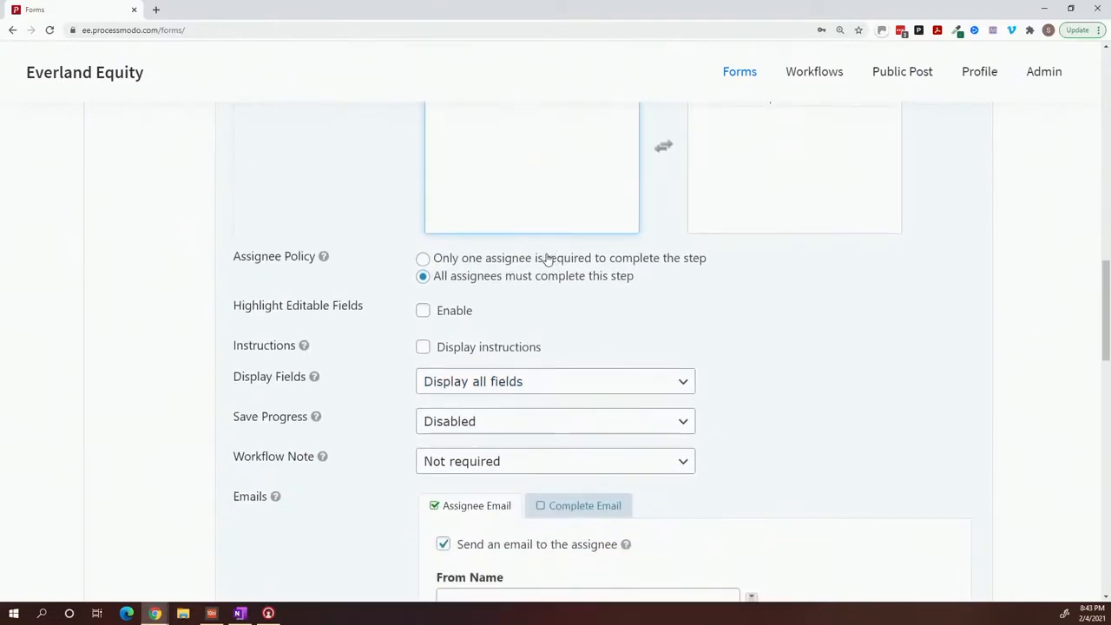
pyautogui.click(543, 258)
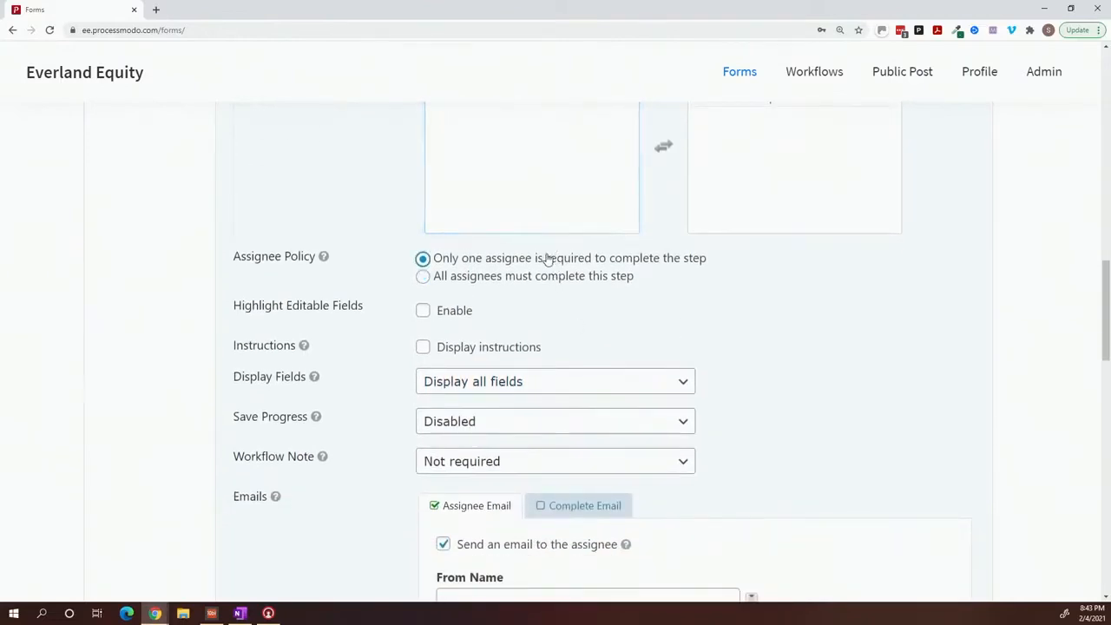
# Enable display of instructions for the List Administrator step and enter "INSTRUCTIONS" formatted as Heading 1.
pyautogui.scroll(-1, 533, 298)
pyautogui.click(508, 293)
pyautogui.click(492, 404)
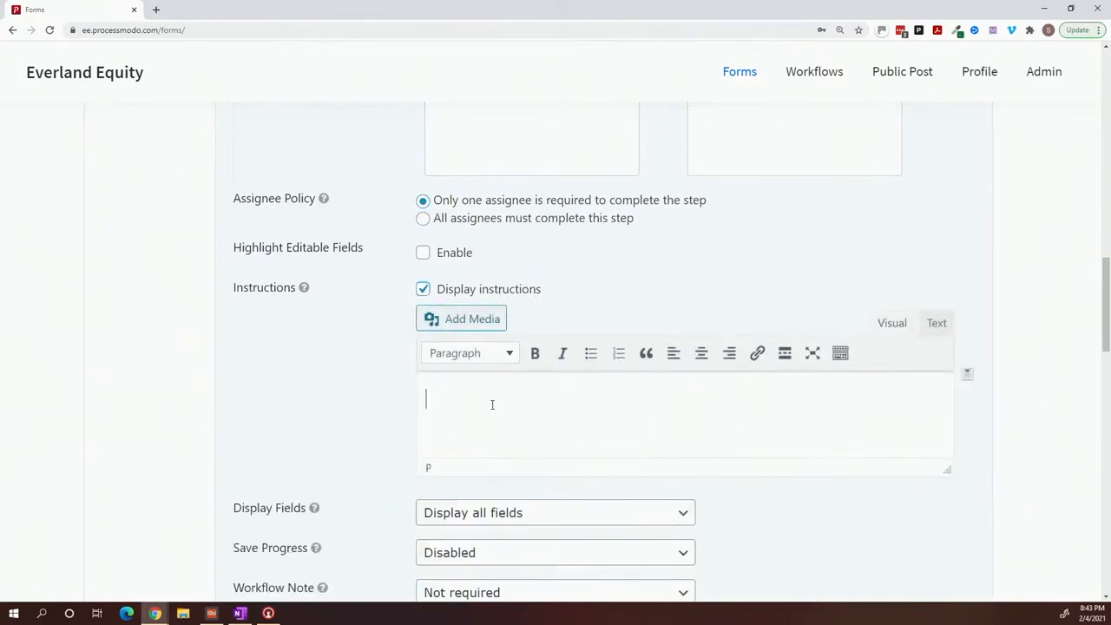
pyautogui.write('INSTRUCTIONS')
pyautogui.doubleClick(492, 401)
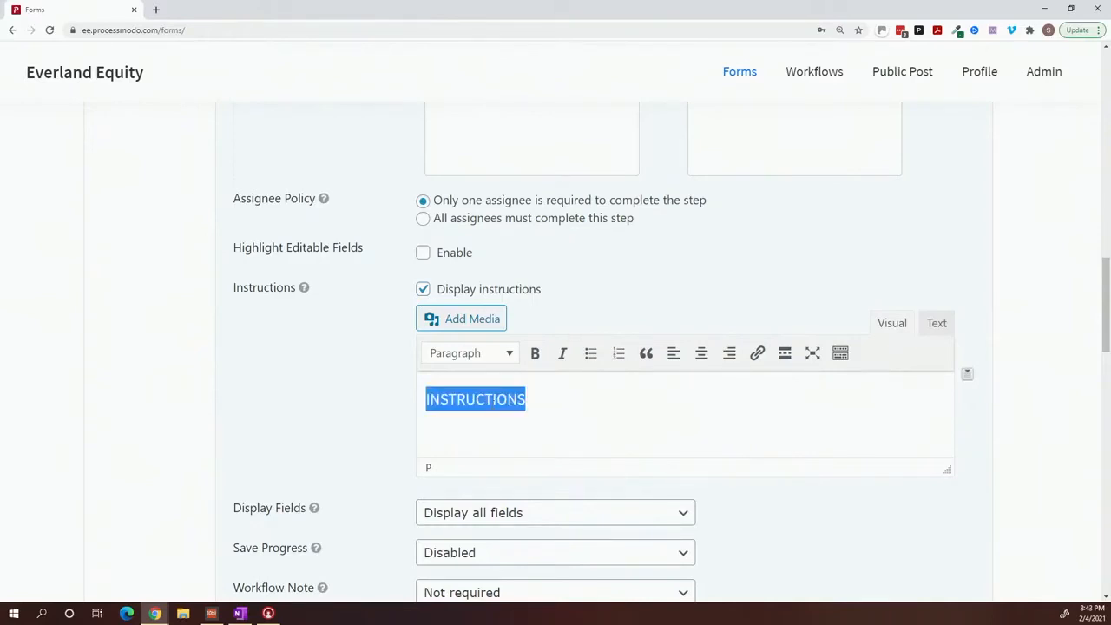
pyautogui.click(499, 356)
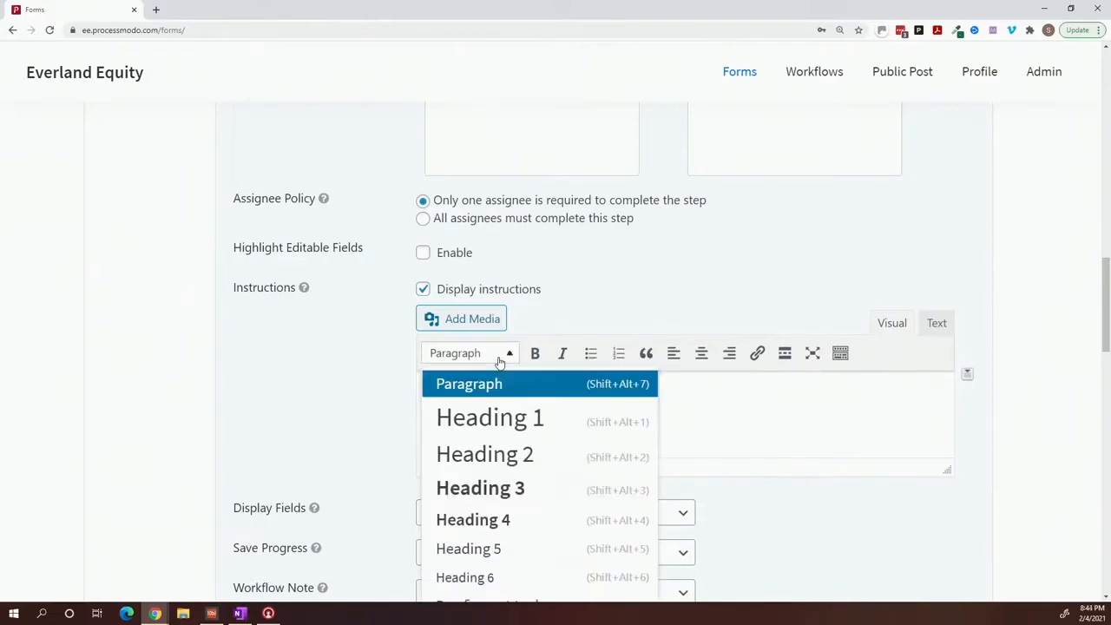
pyautogui.click(490, 417)
# Set the step's Save Progress option to Submit buttons (Save and Submit).
pyautogui.scroll(-3, 391, 405)
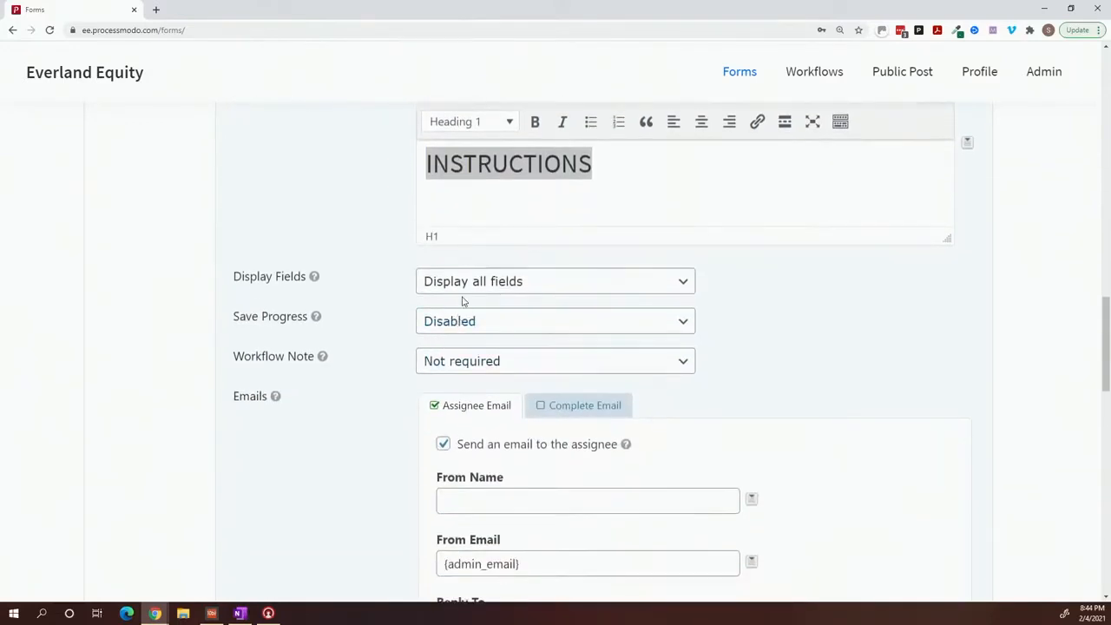
pyautogui.click(464, 323)
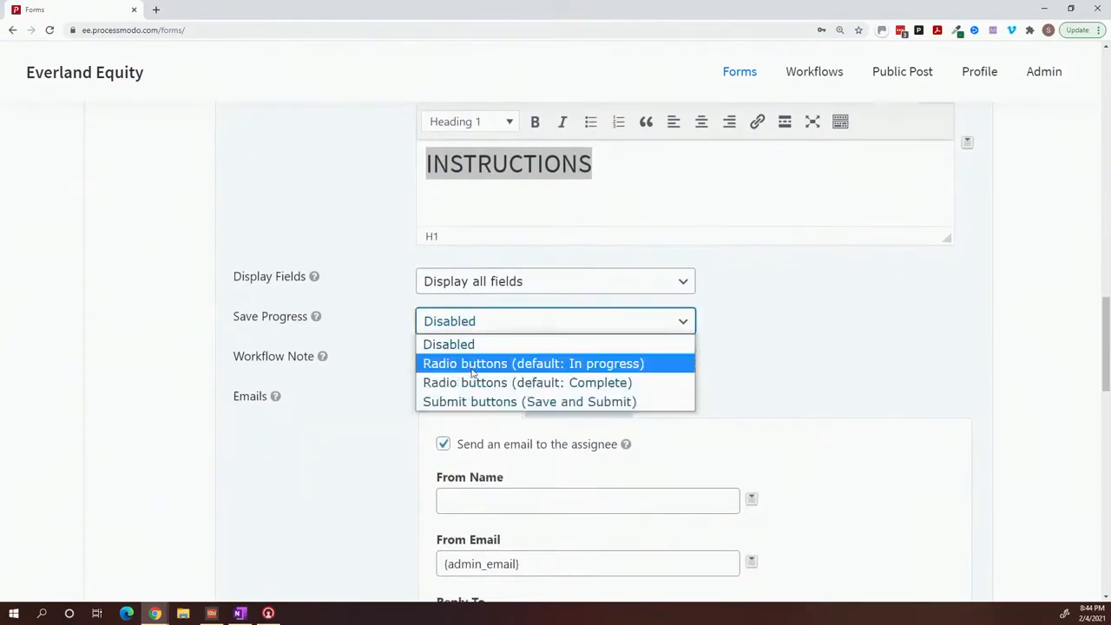
pyautogui.click(471, 401)
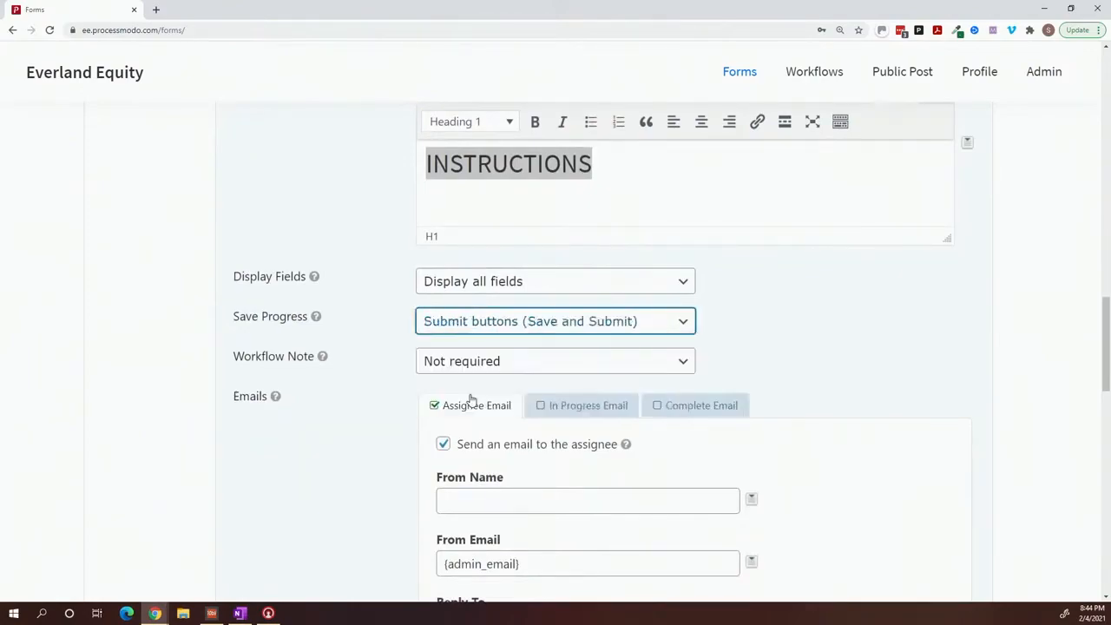
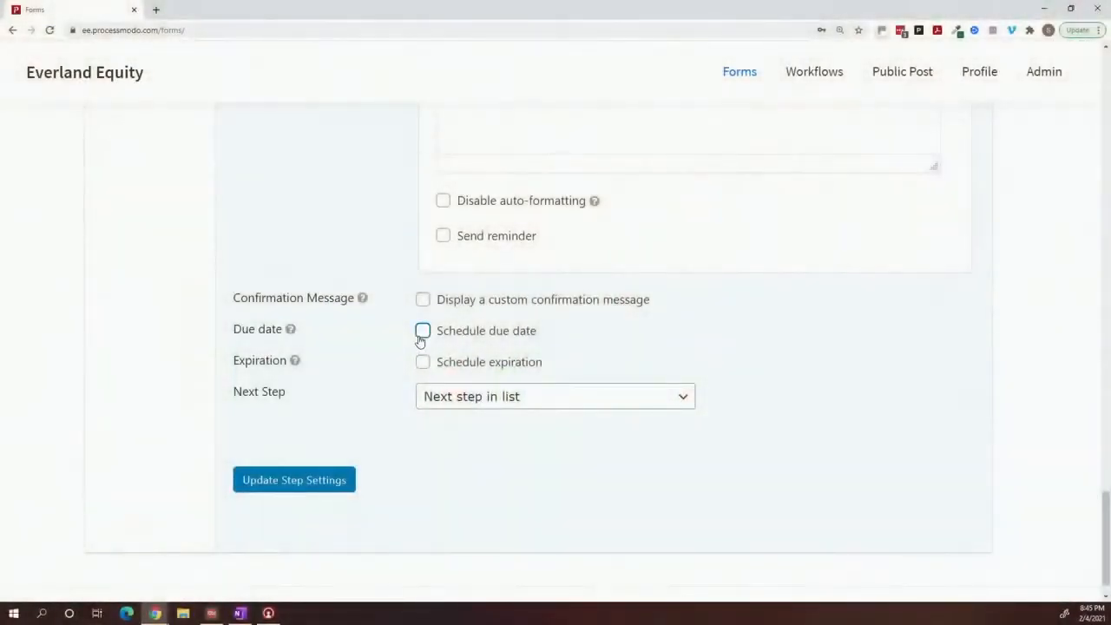
pyautogui.click(422, 333)
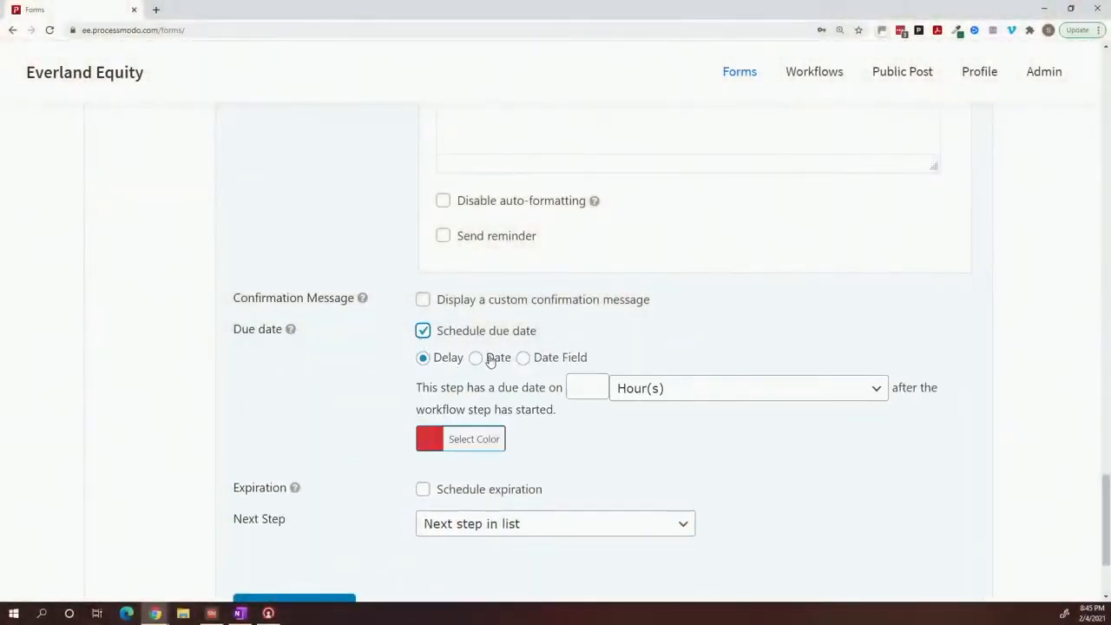
pyautogui.click(524, 359)
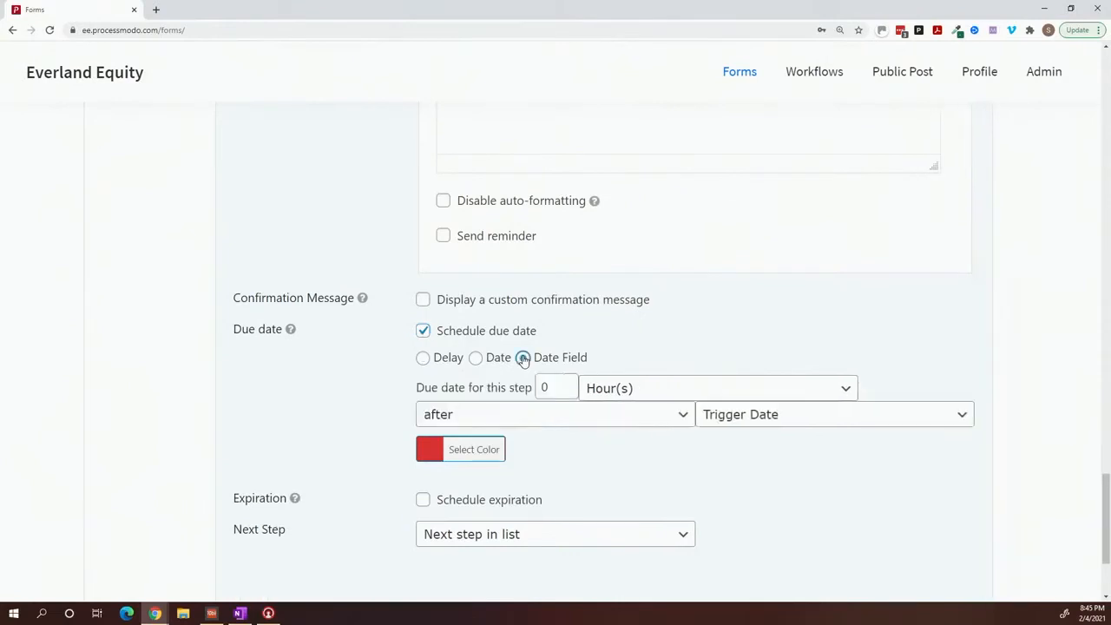
pyautogui.click(597, 390)
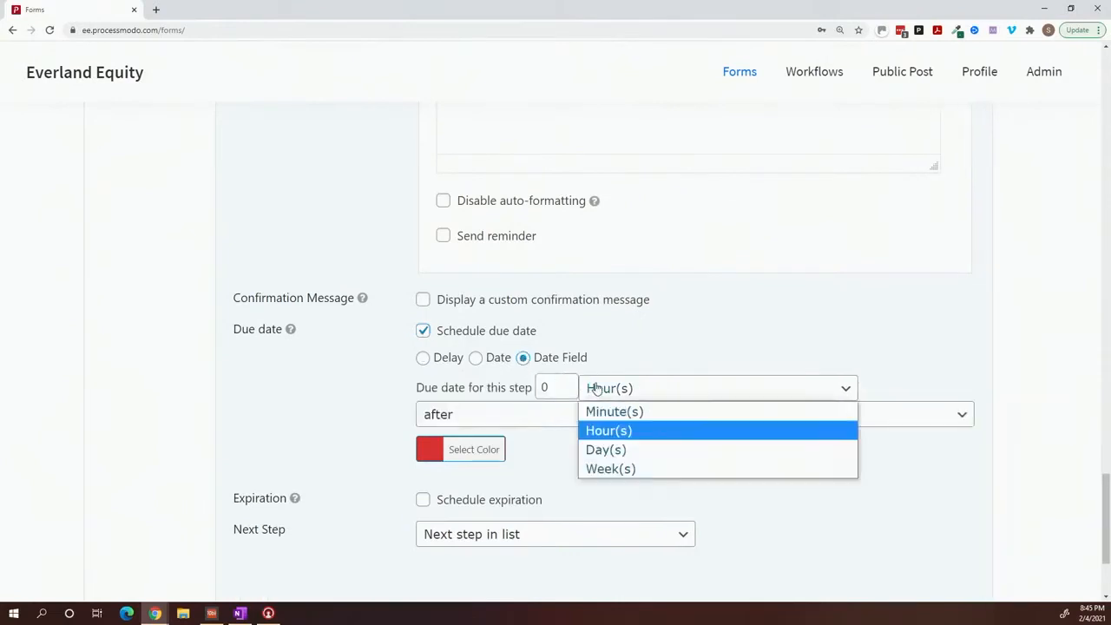
pyautogui.click(606, 450)
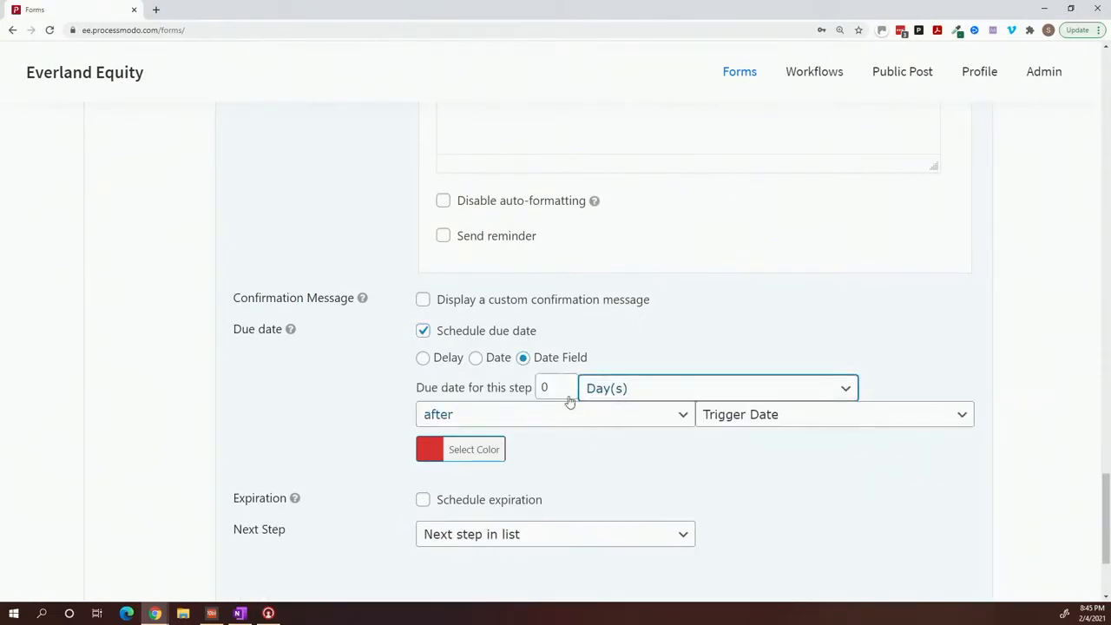
pyautogui.doubleClick(557, 379)
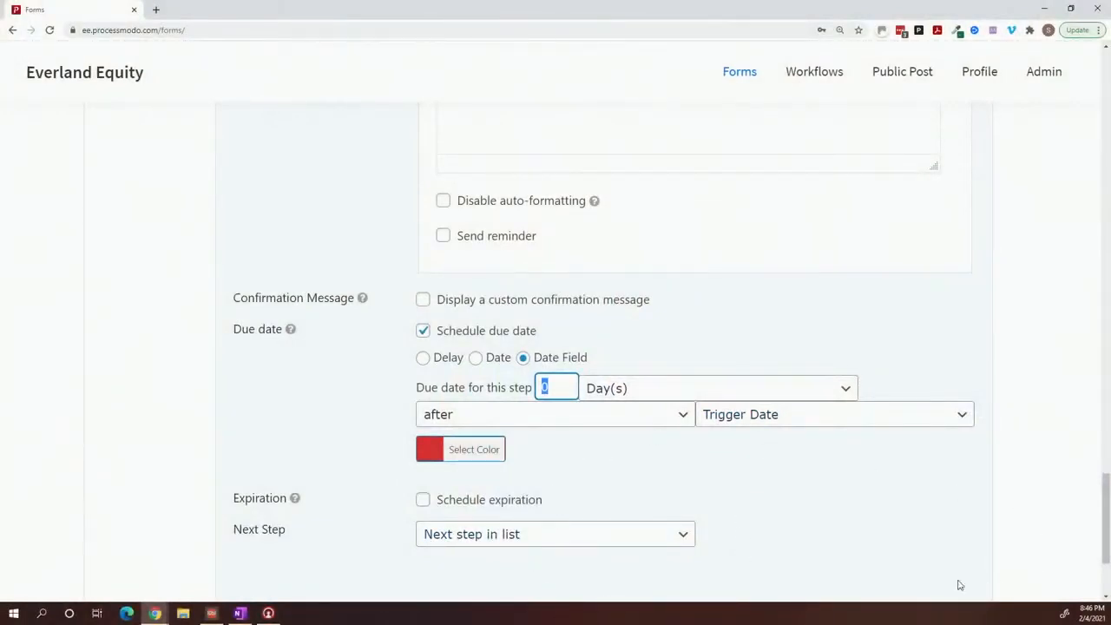
pyautogui.click(425, 333)
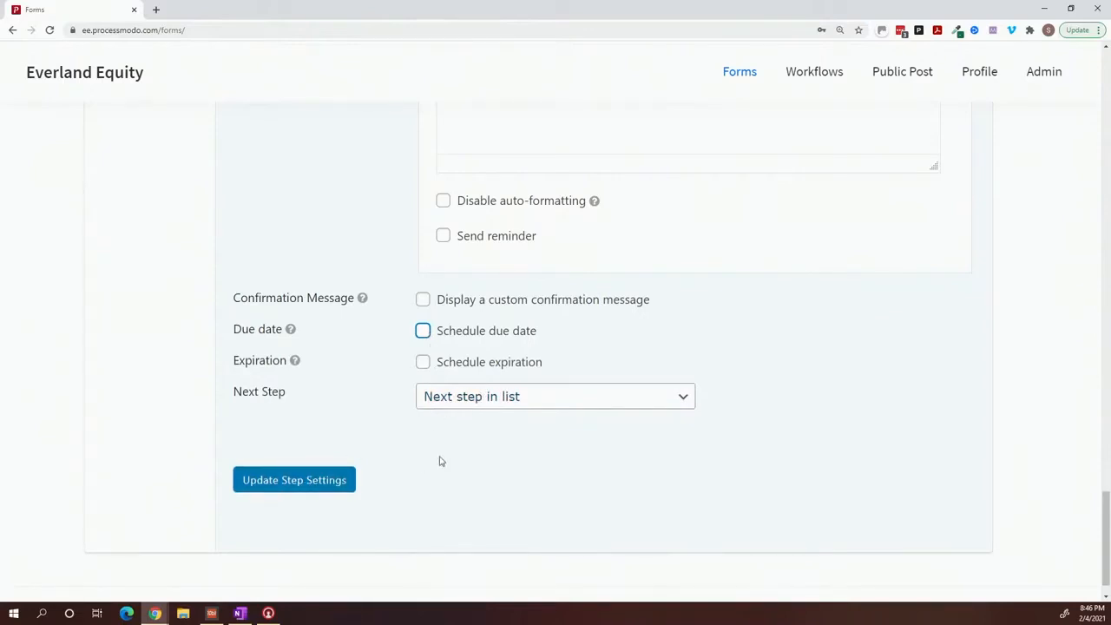
# Enable the email sent when the step is complete and choose the fourth listed user as its recipient.
pyautogui.scroll(3, 452, 447)
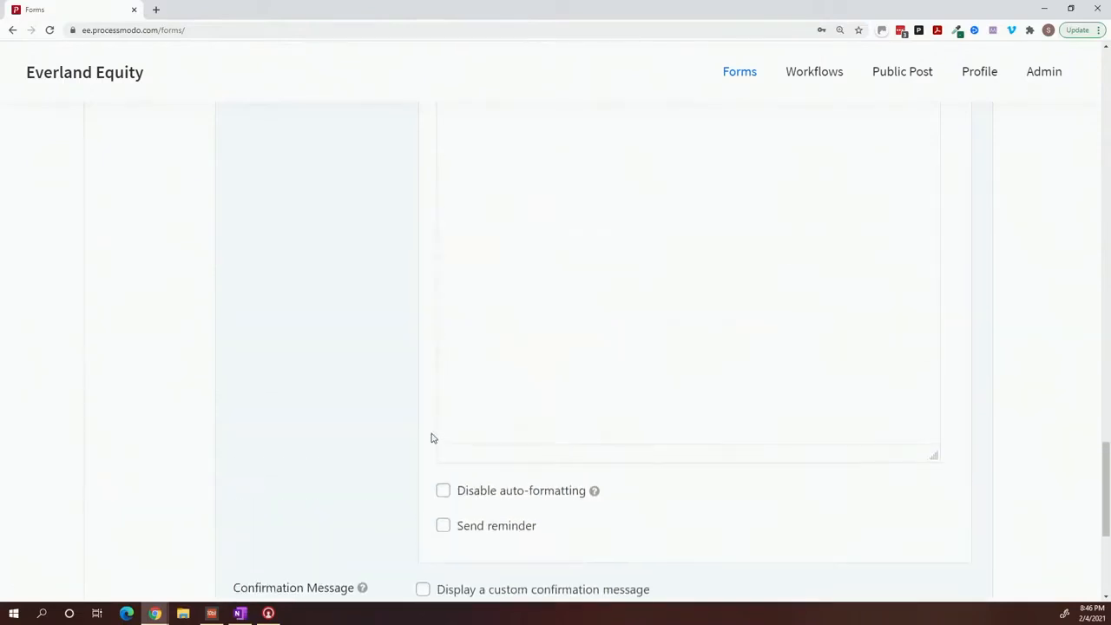
pyautogui.scroll(5, 431, 437)
pyautogui.scroll(2, 432, 437)
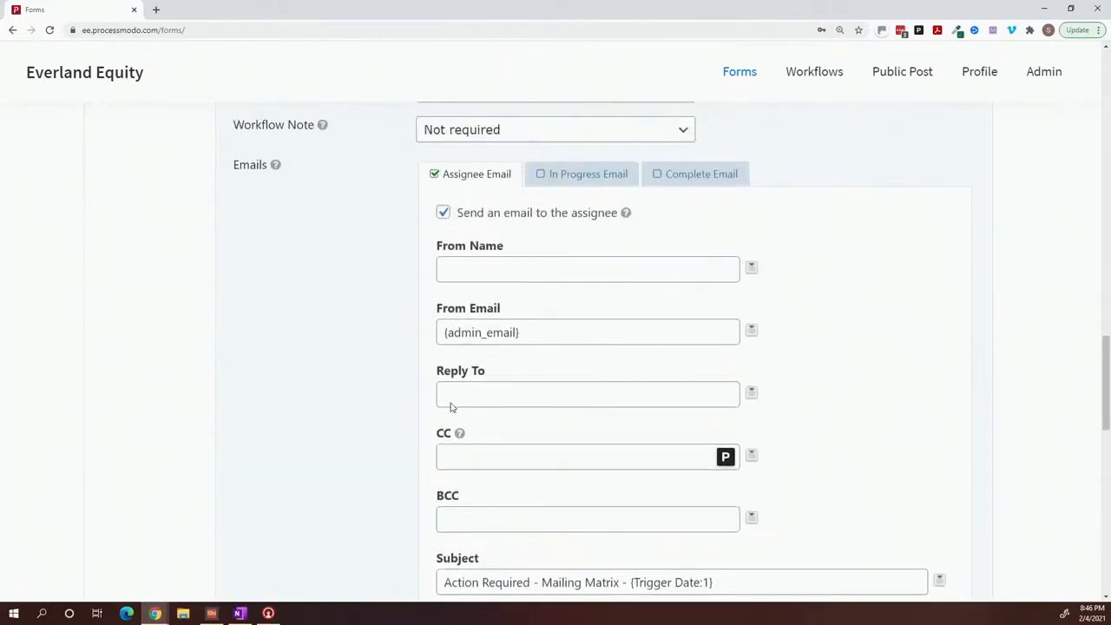
pyautogui.click(673, 183)
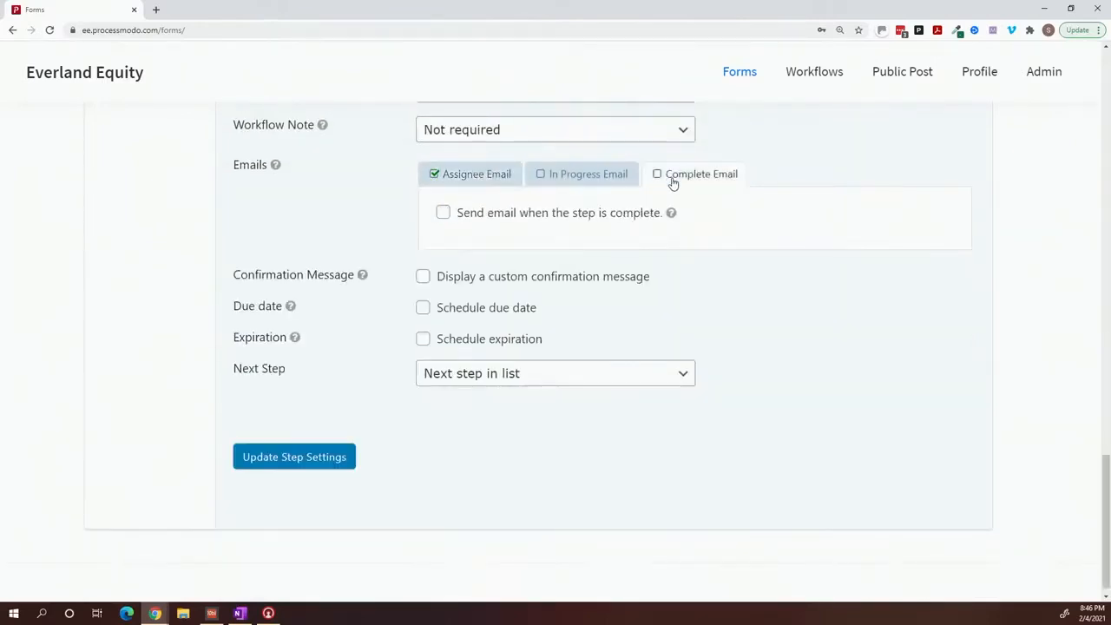
pyautogui.click(562, 216)
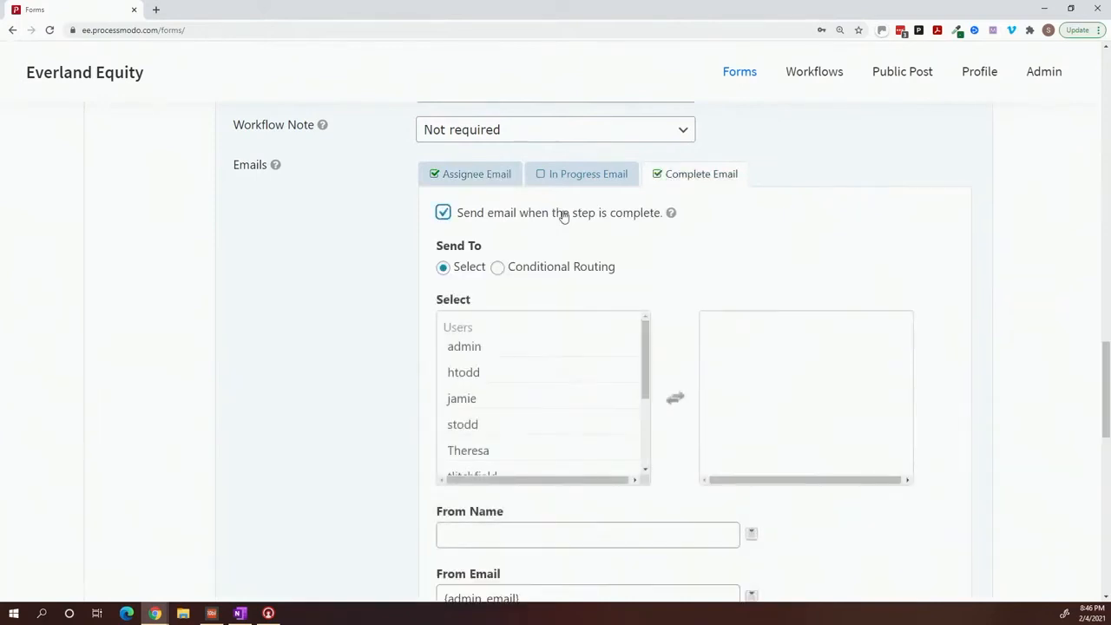
pyautogui.click(519, 424)
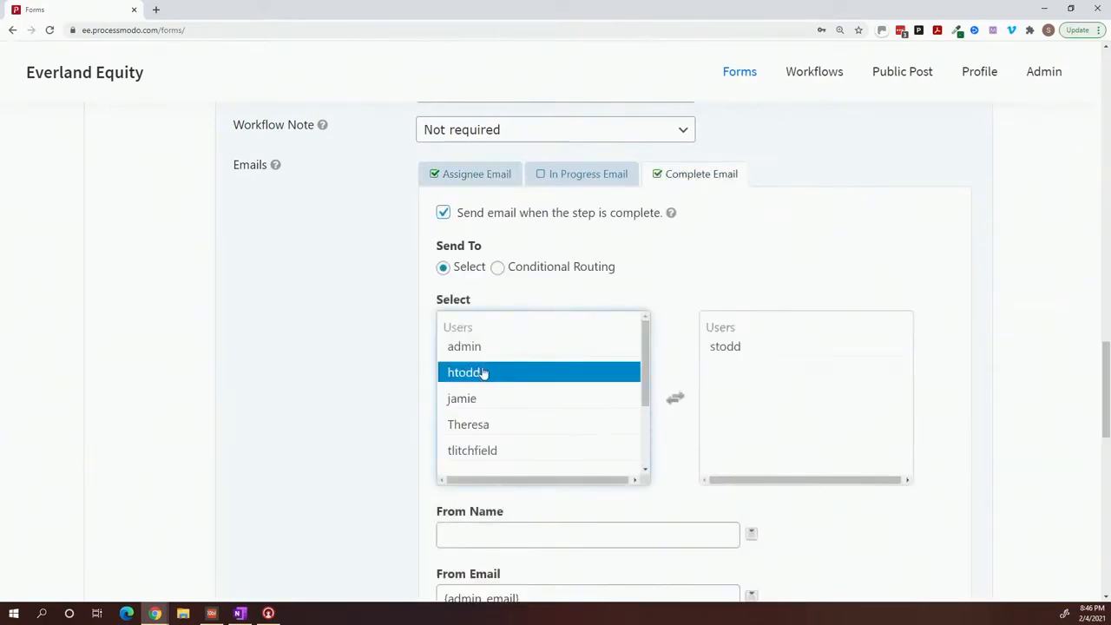
# Set the complete email's subject to "Mailing Matrix Complete - {Trigger Date:1}", inserting the Trigger Date merge field.
pyautogui.scroll(-4, 437, 426)
pyautogui.scroll(-1, 437, 425)
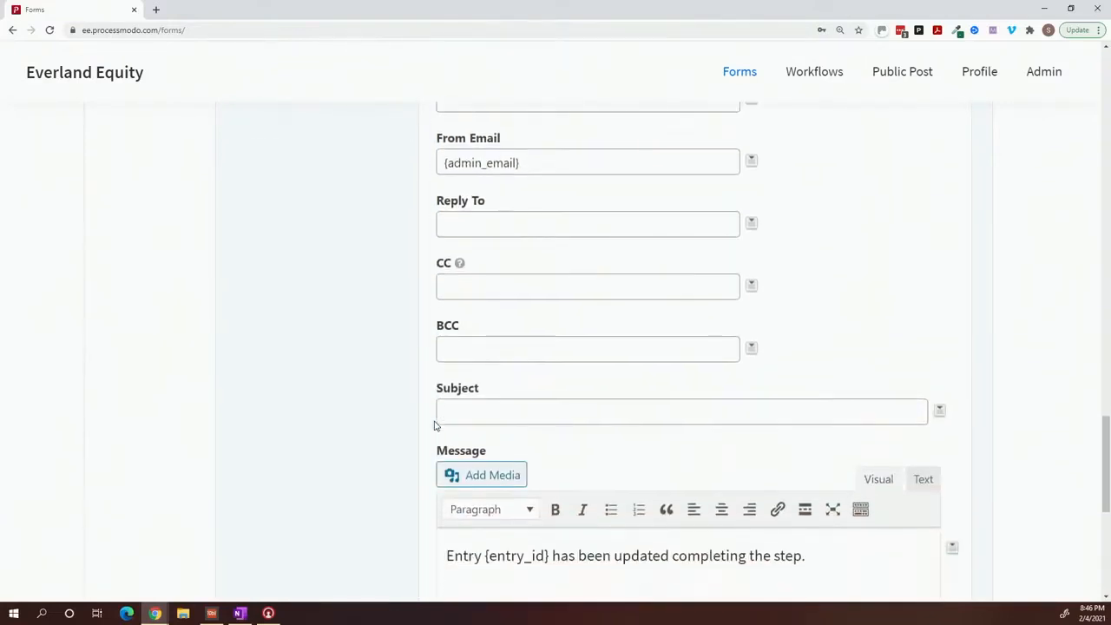
pyautogui.click(471, 392)
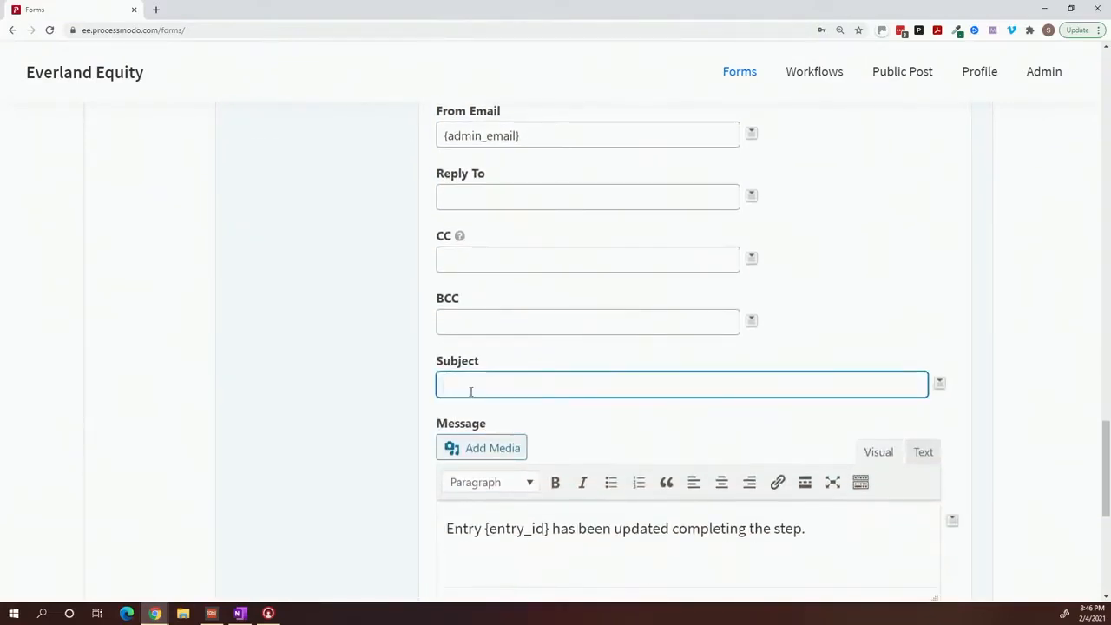
pyautogui.write('Mailin')
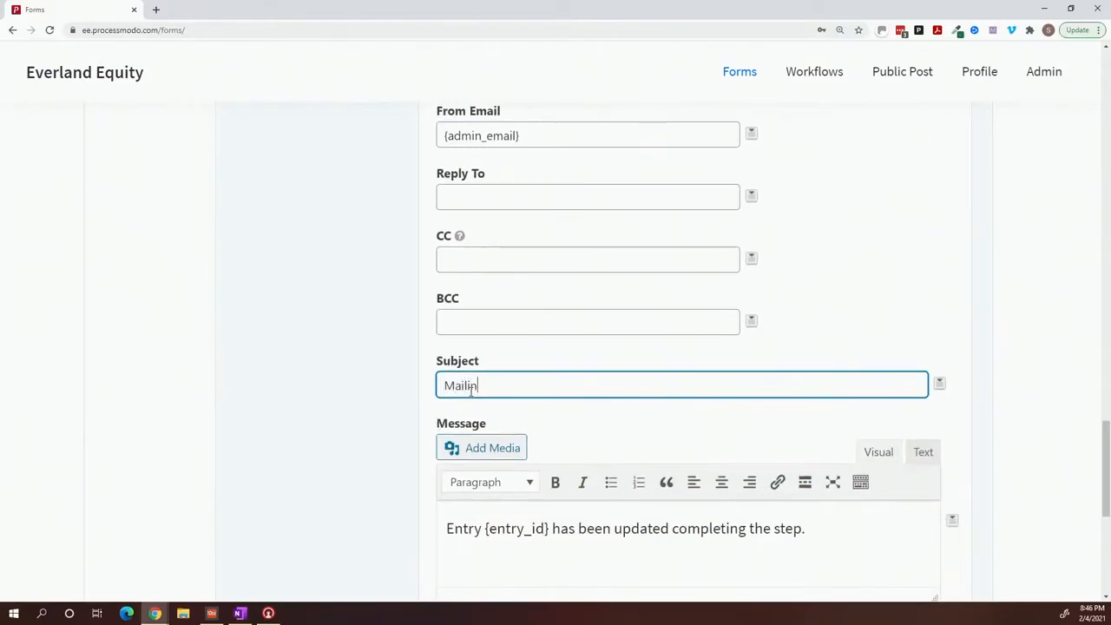
pyautogui.write('g Matrix Complete -')
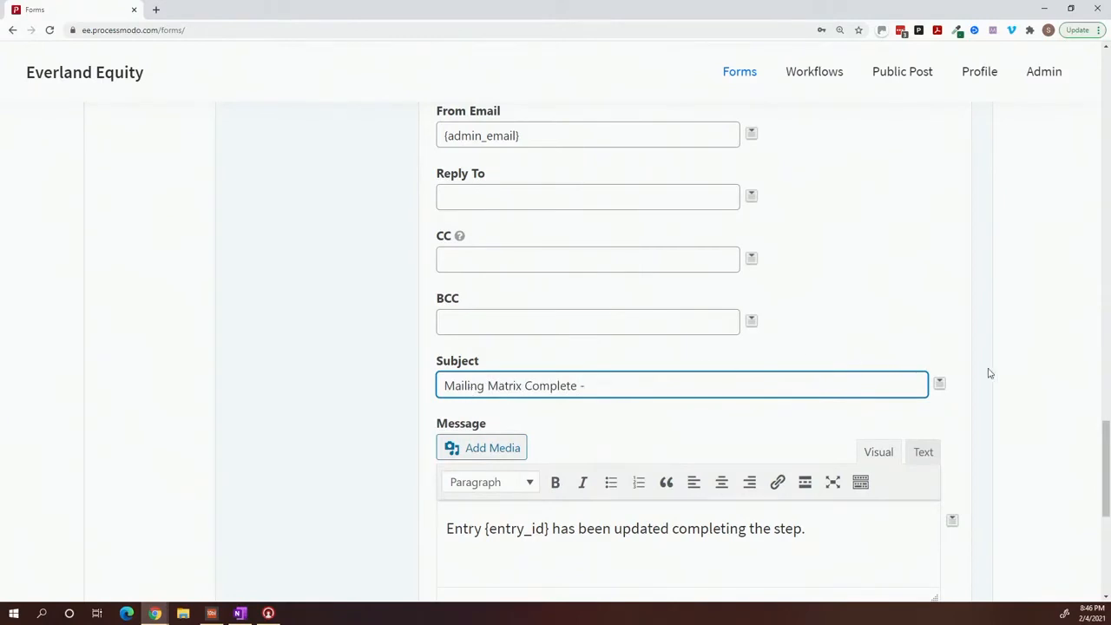
pyautogui.click(940, 385)
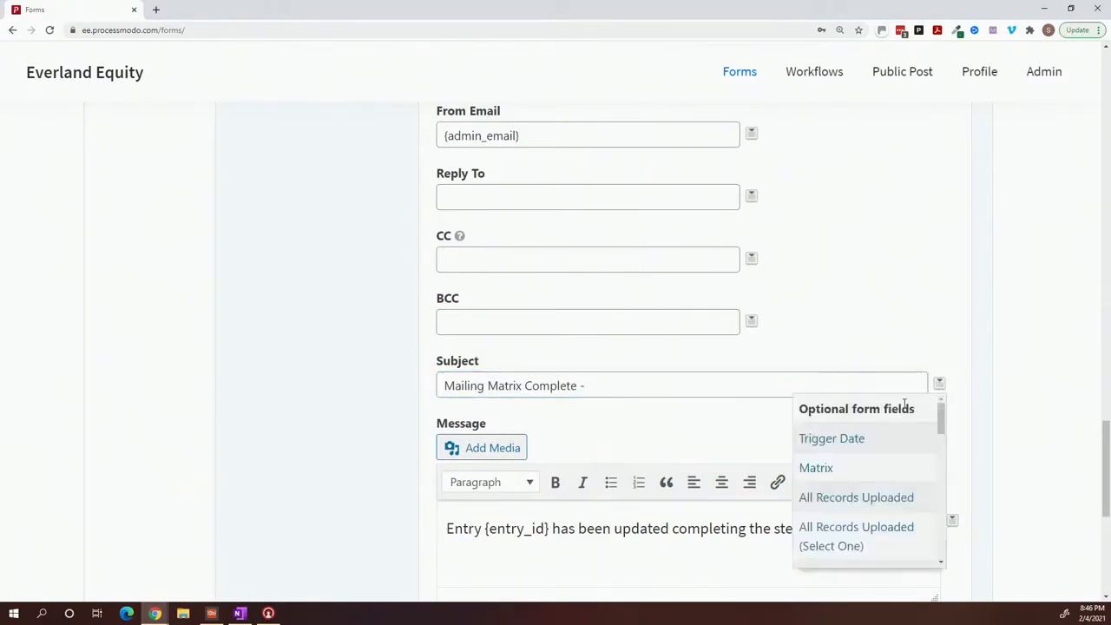
pyautogui.click(883, 437)
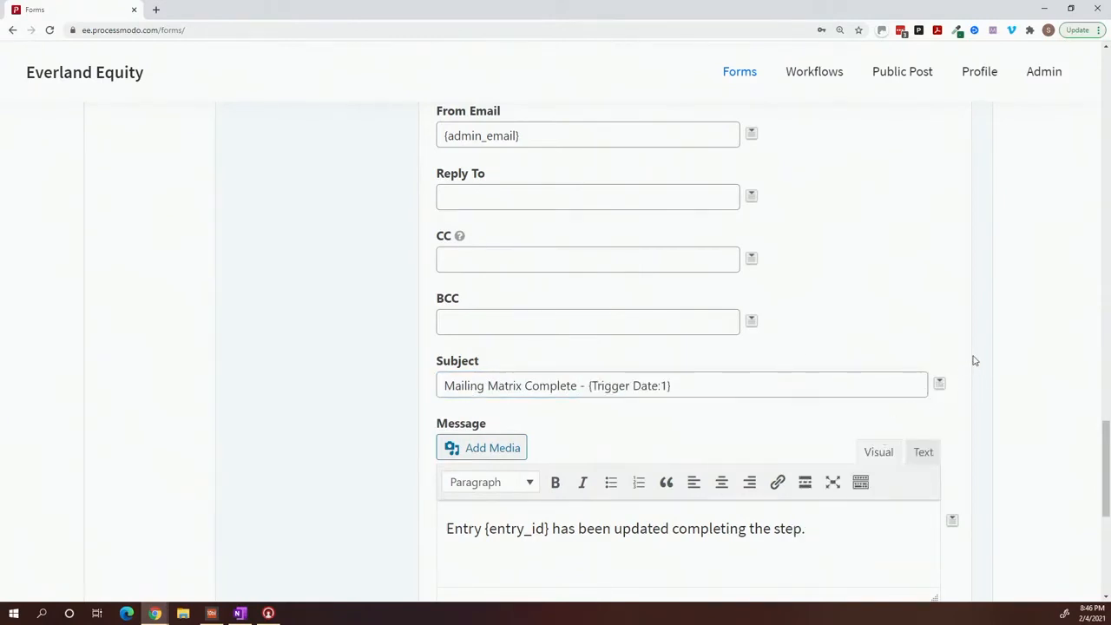
pyautogui.scroll(3, 974, 360)
pyautogui.scroll(3, 974, 360)
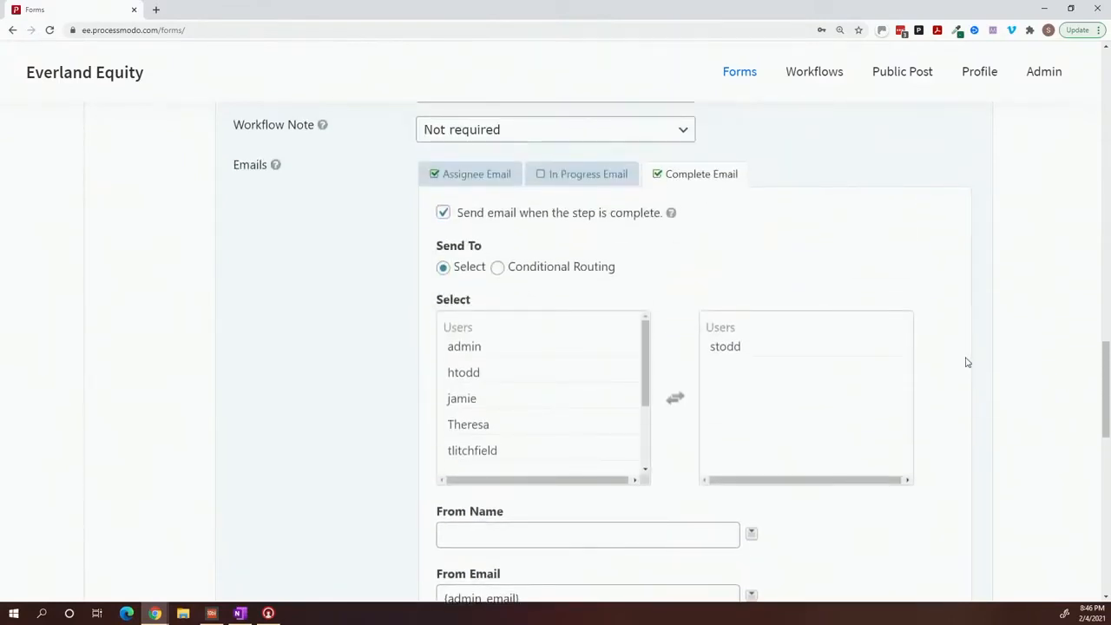
pyautogui.click(514, 272)
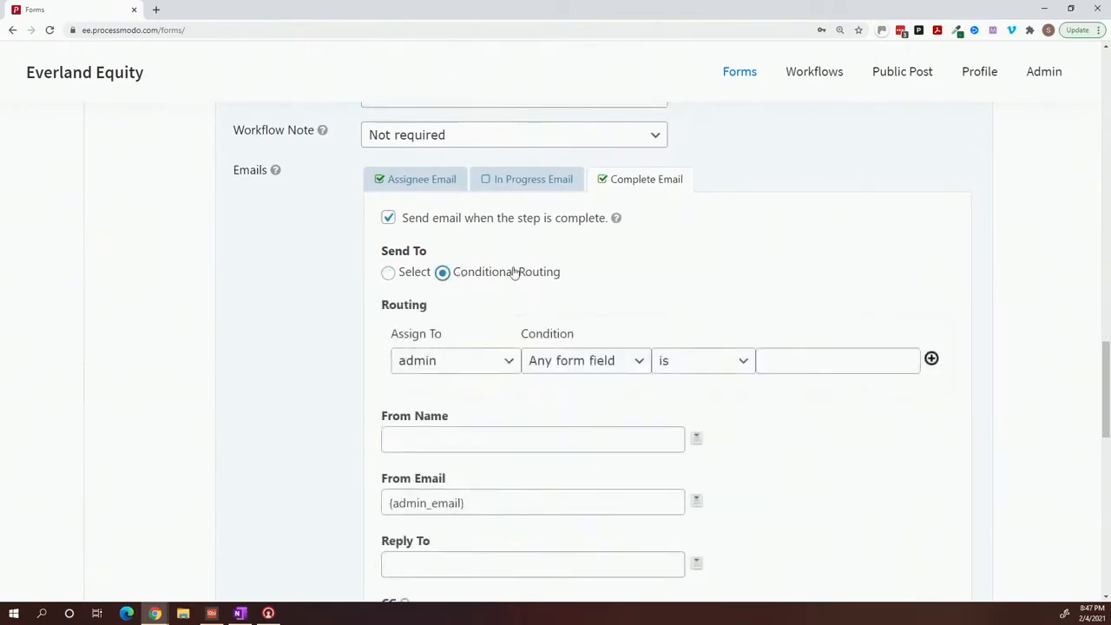
pyautogui.click(468, 362)
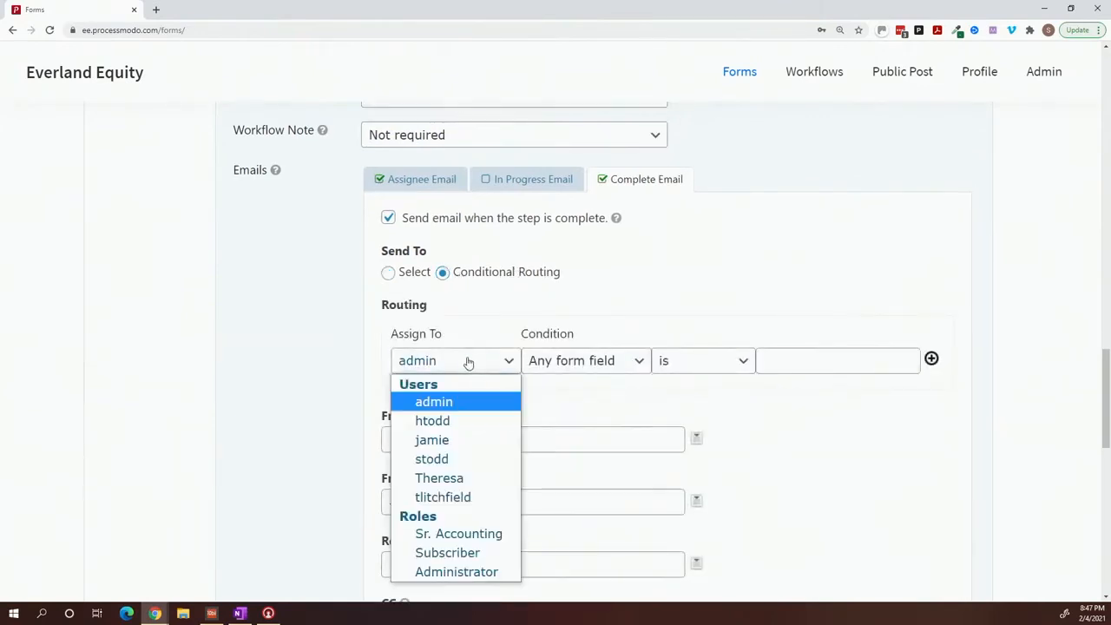
pyautogui.click(444, 458)
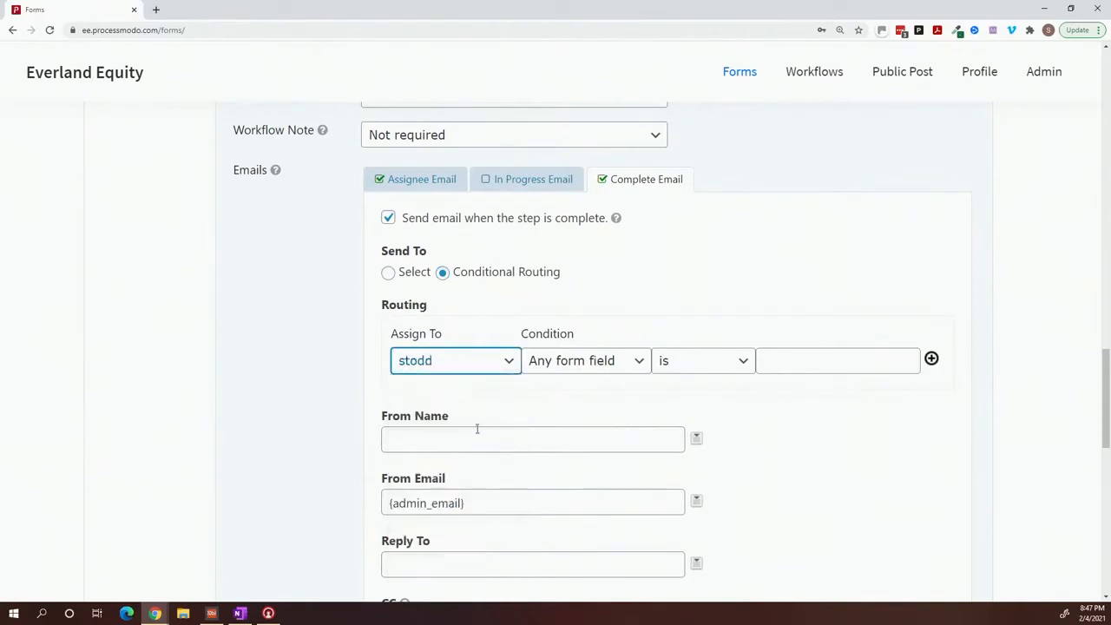
pyautogui.click(560, 369)
pyautogui.scroll(-1, 590, 304)
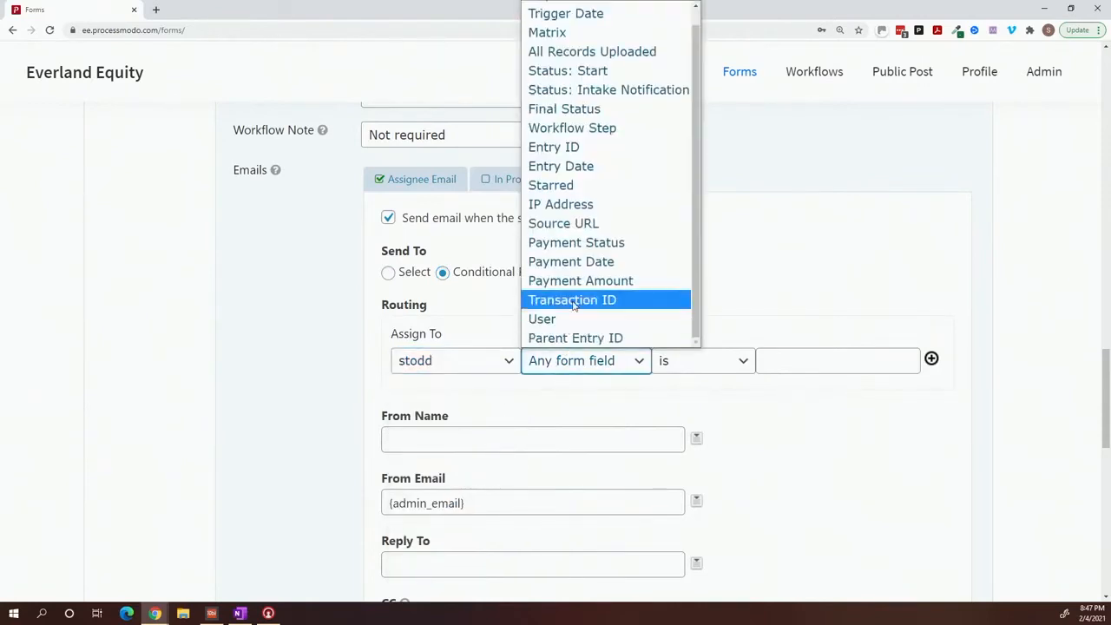
pyautogui.scroll(1, 591, 197)
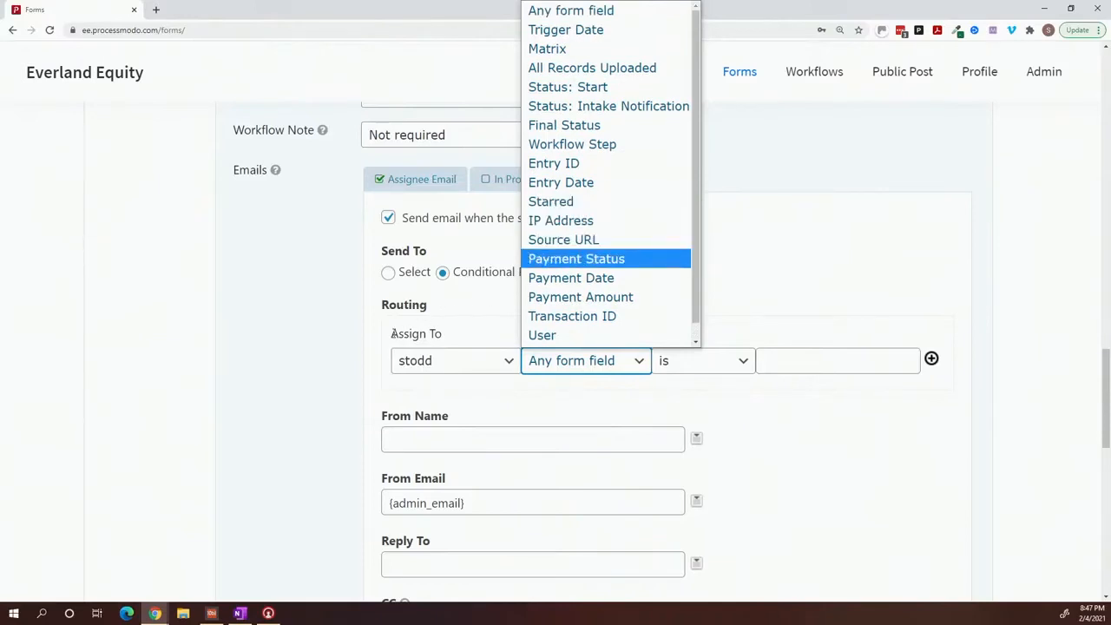
pyautogui.click(384, 274)
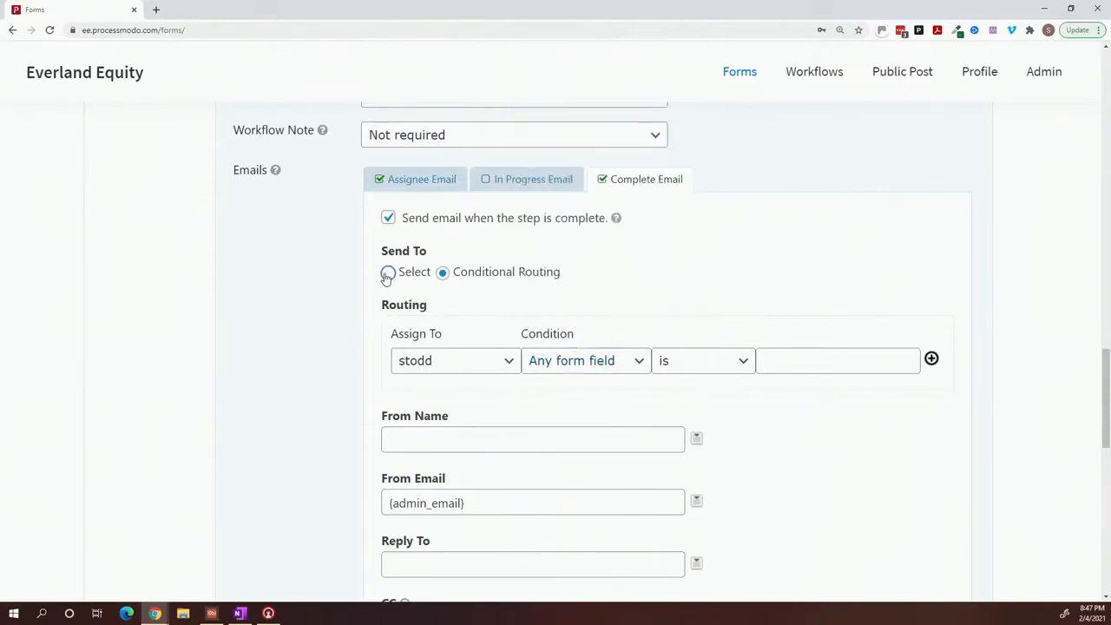
pyautogui.click(386, 275)
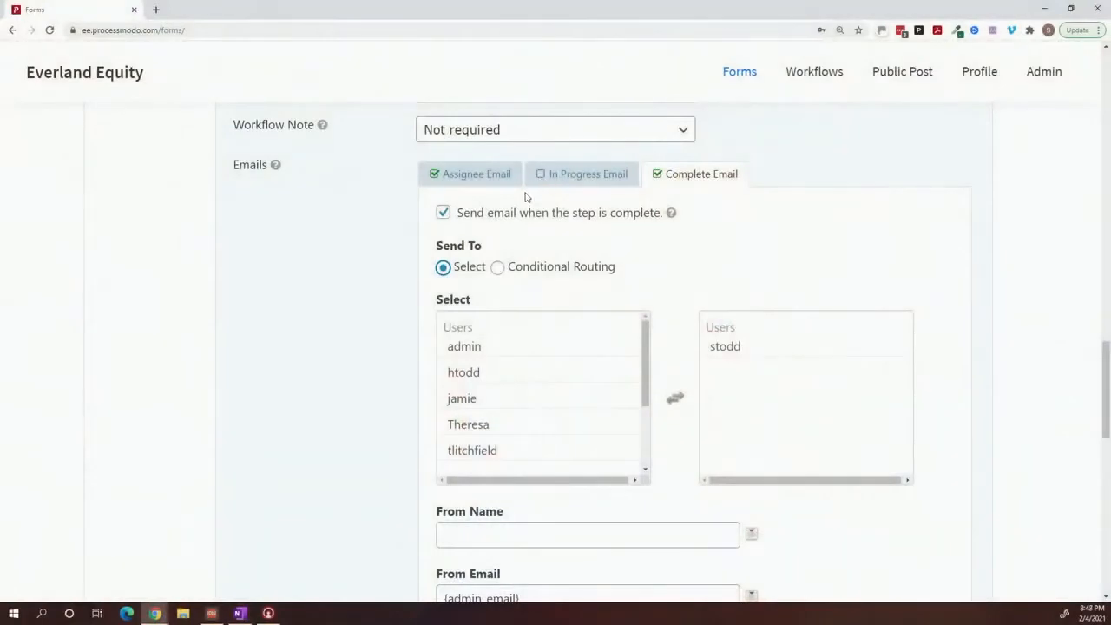
# Enable the email sent while the step is in progress and choose the fourth listed user as its recipient.
pyautogui.click(541, 177)
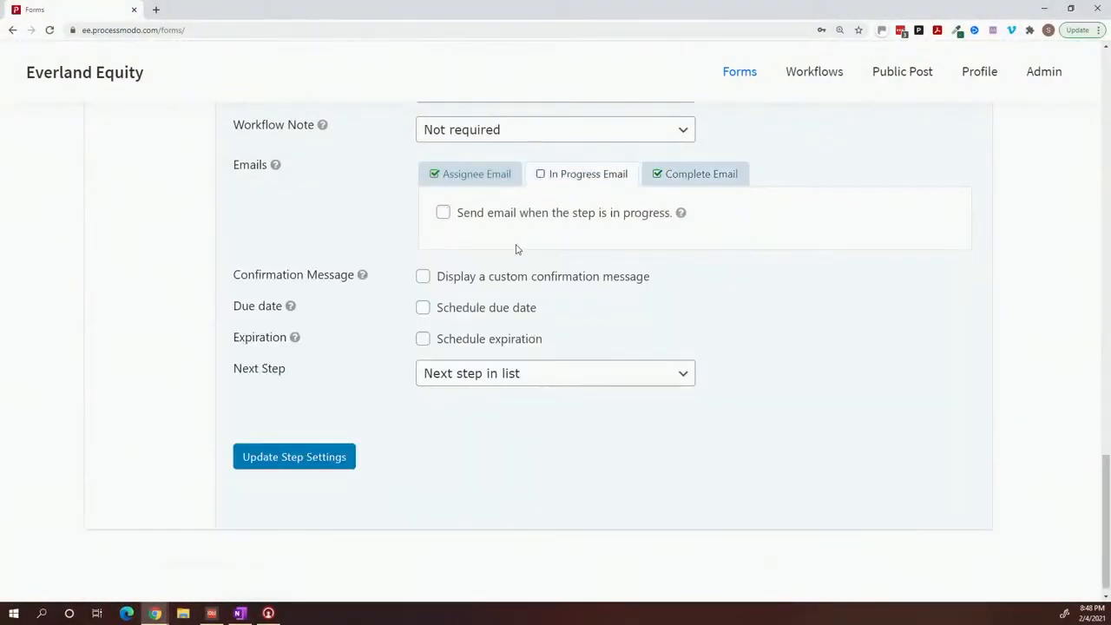
pyautogui.click(462, 217)
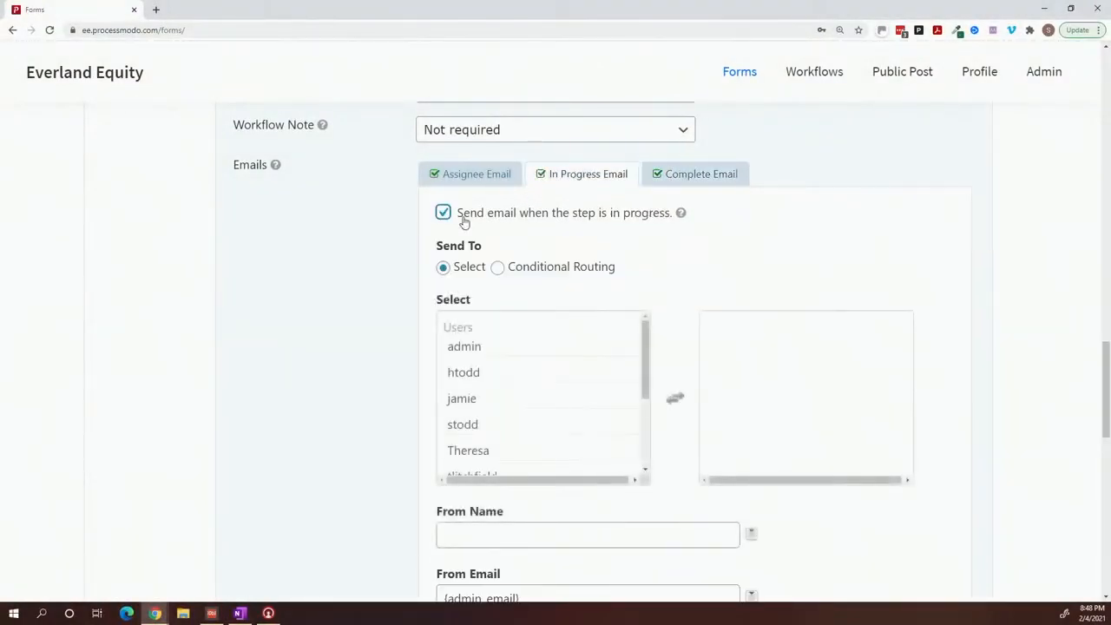
pyautogui.click(458, 400)
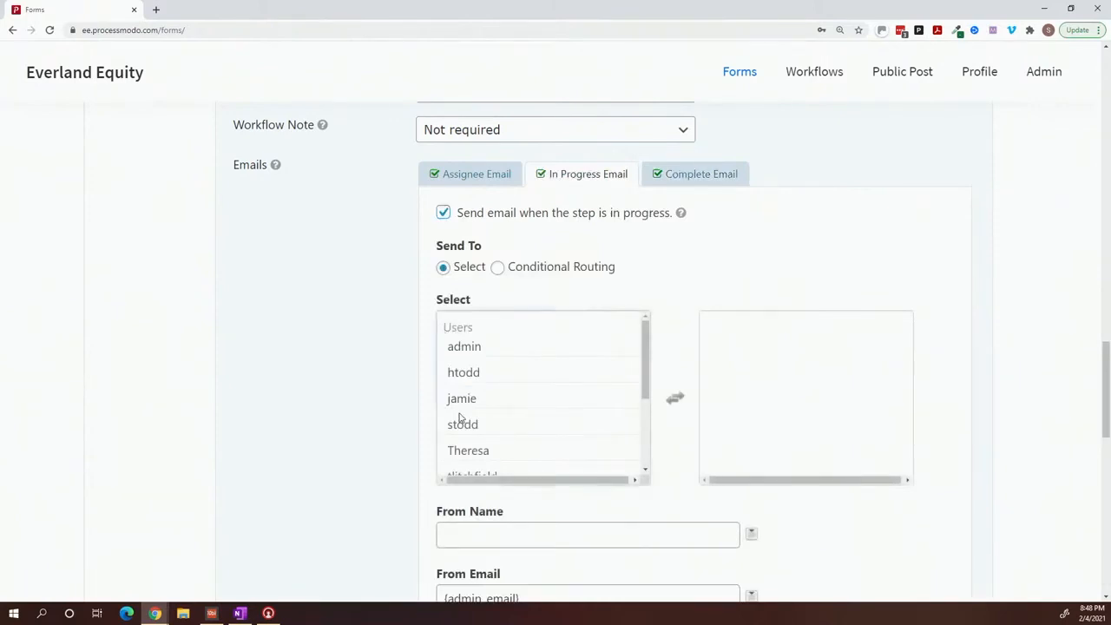
pyautogui.doubleClick(461, 422)
pyautogui.doubleClick(461, 424)
# Set the in-progress email's subject to "Mailing Matrix - Update - {Trigger Date:1}", inserting the Trigger Date merge field, and save the step settings.
pyautogui.scroll(-7, 386, 385)
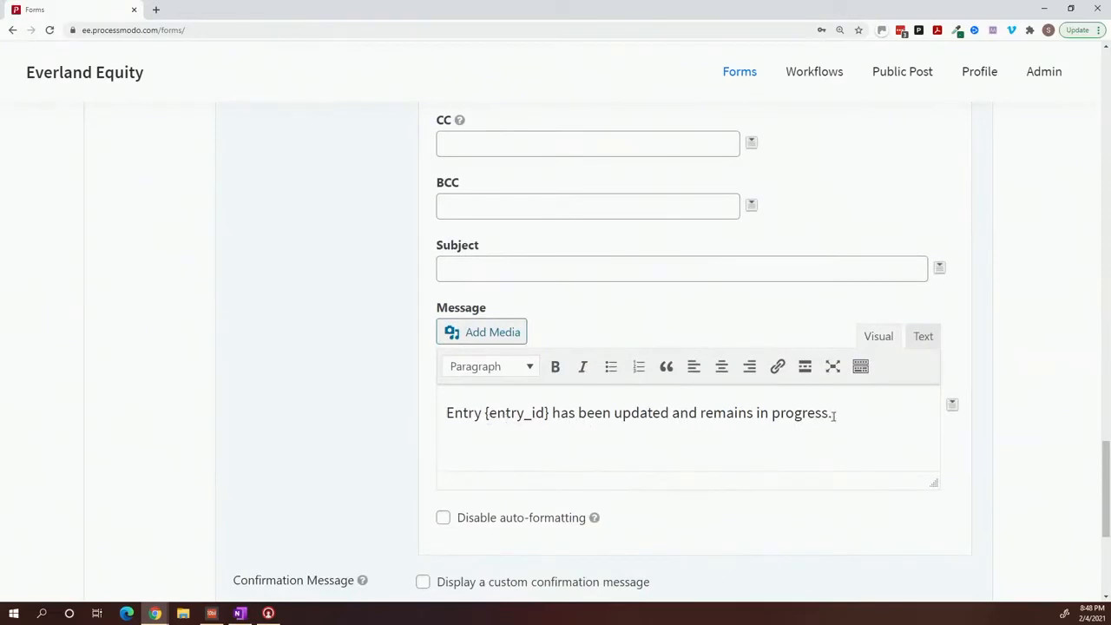
pyautogui.click(486, 264)
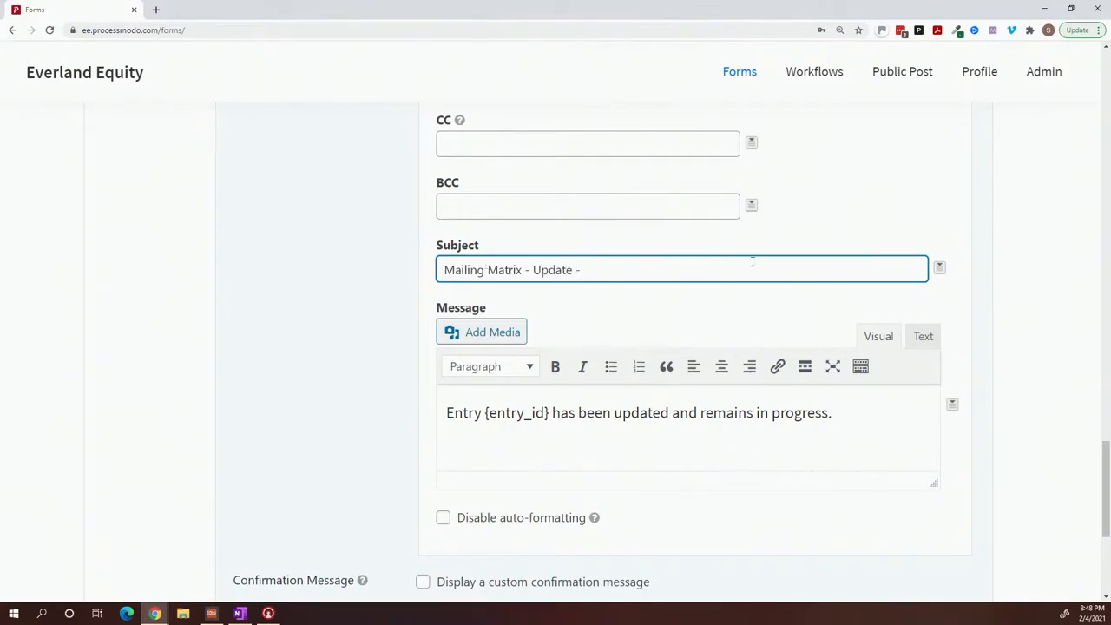
pyautogui.click(940, 267)
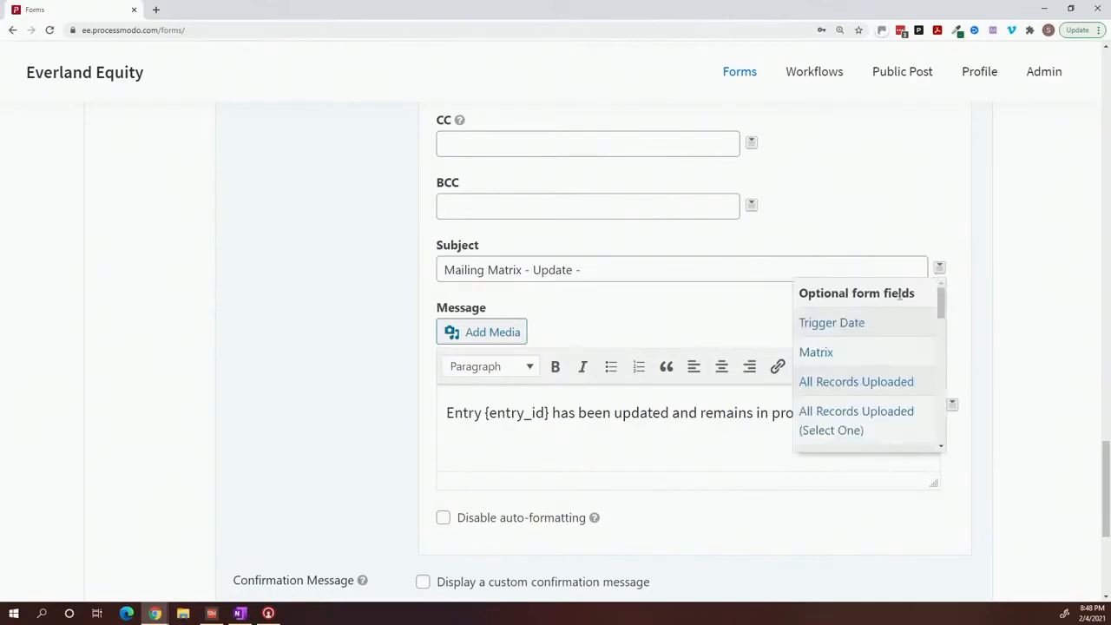
pyautogui.click(876, 324)
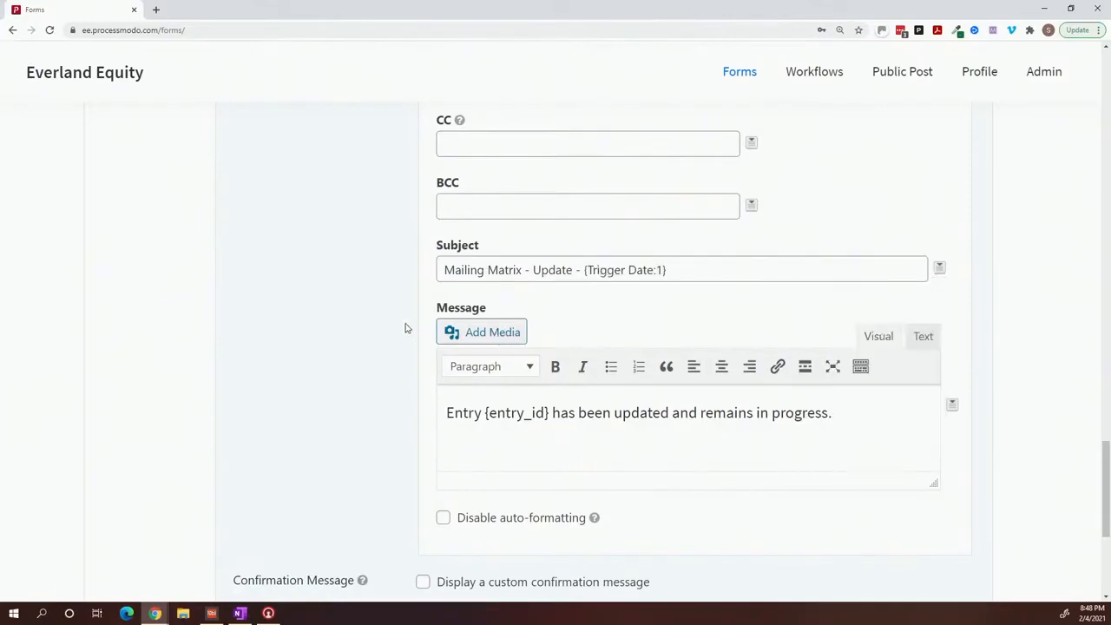
pyautogui.scroll(-4, 407, 327)
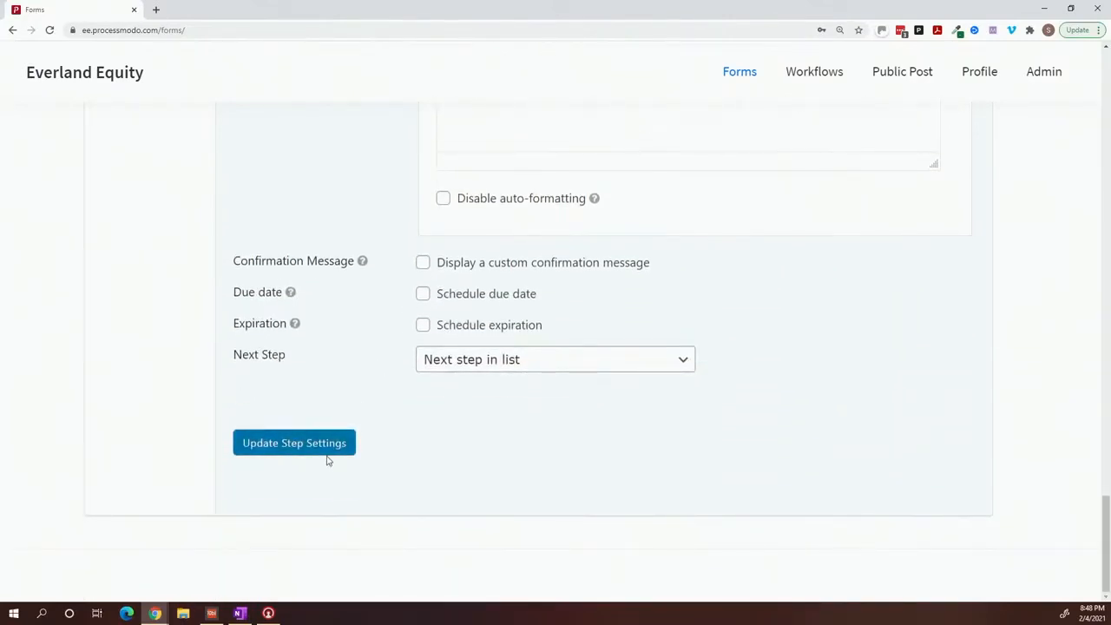
pyautogui.click(327, 455)
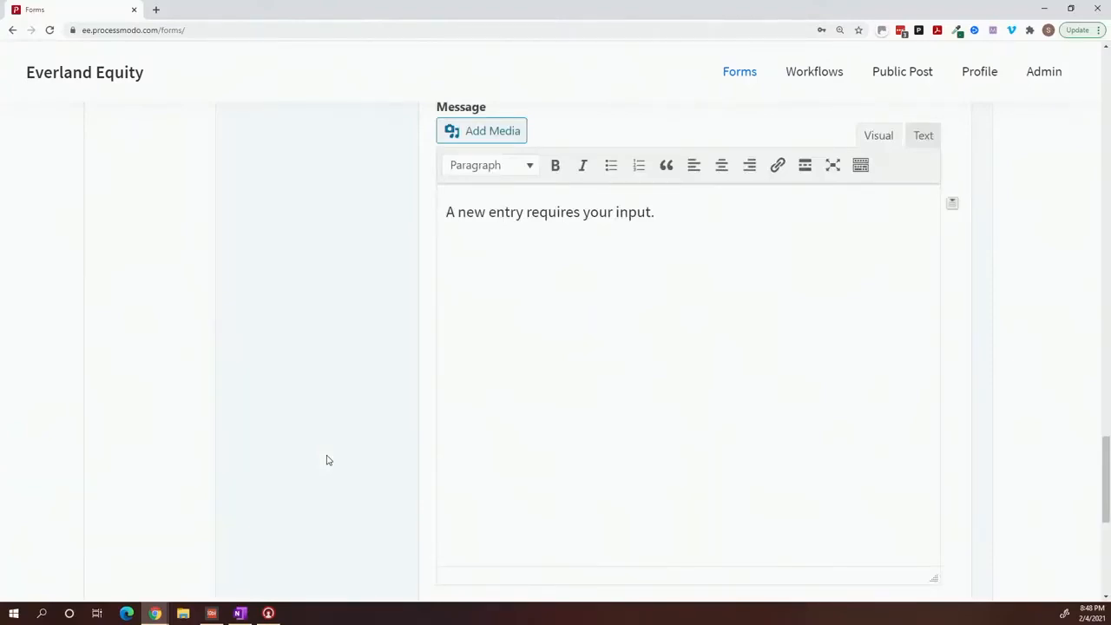
# Leave the List Administrator step settings and open the Mailing Matrix form's Reocurring settings.
pyautogui.scroll(6, 366, 390)
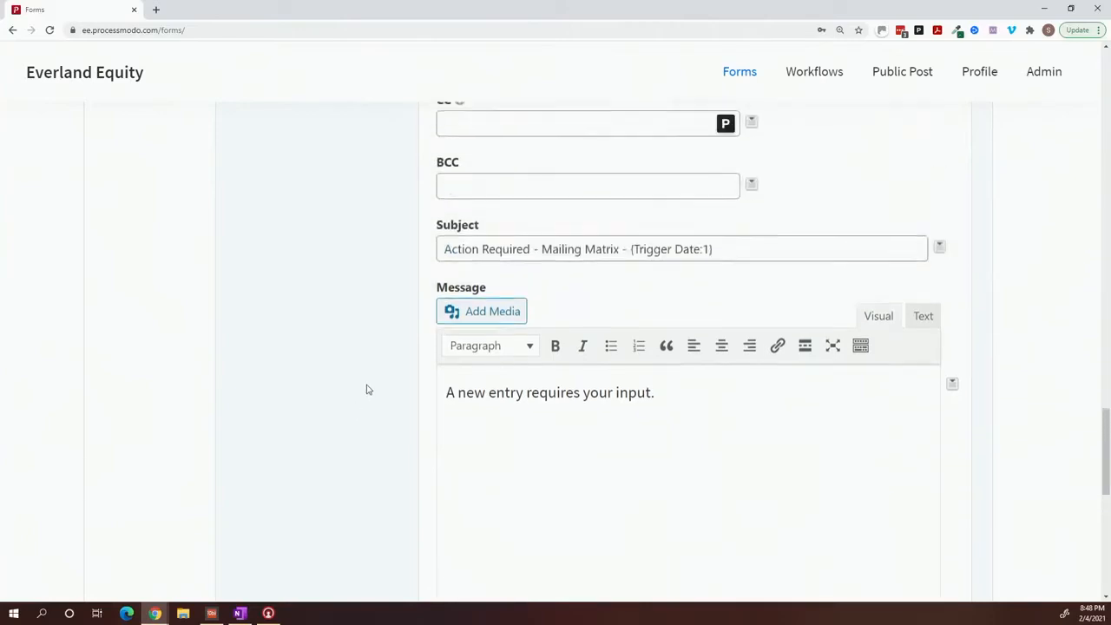
pyautogui.scroll(10, 367, 388)
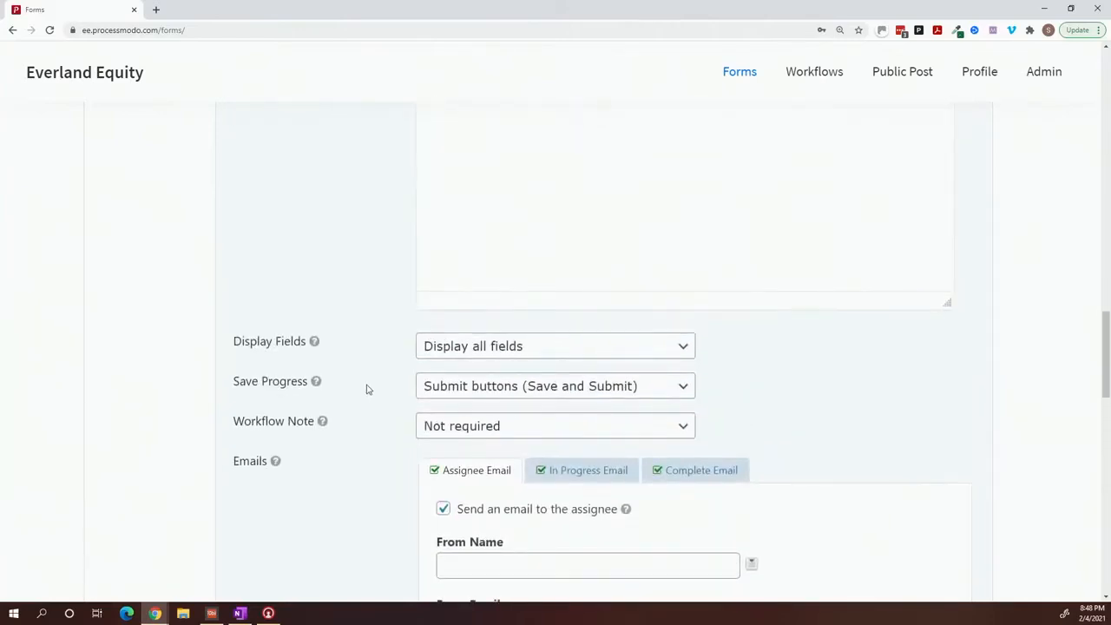
pyautogui.scroll(10, 367, 389)
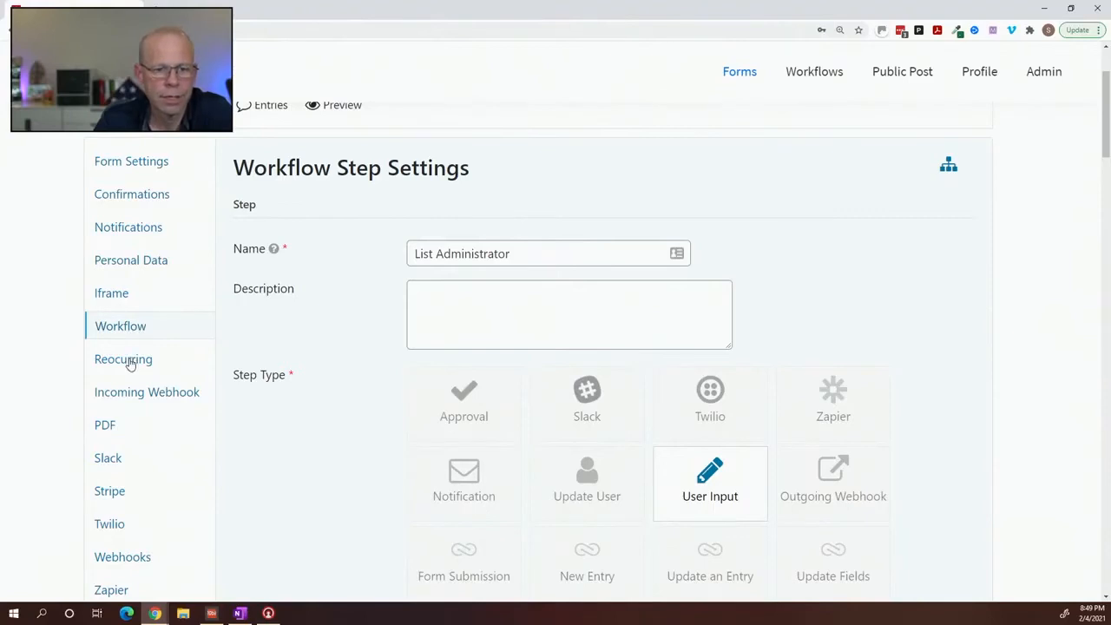
pyautogui.click(123, 360)
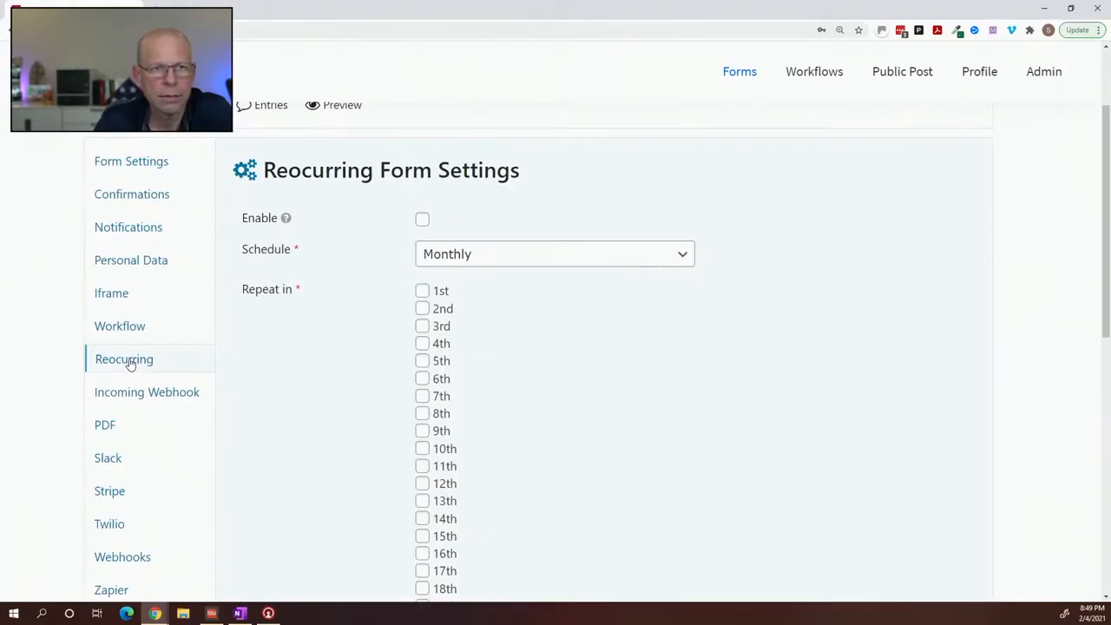
# Keep the Monthly schedule, set the form to repeat on the 20th, and choose Trigger Date as the date field.
pyautogui.click(450, 261)
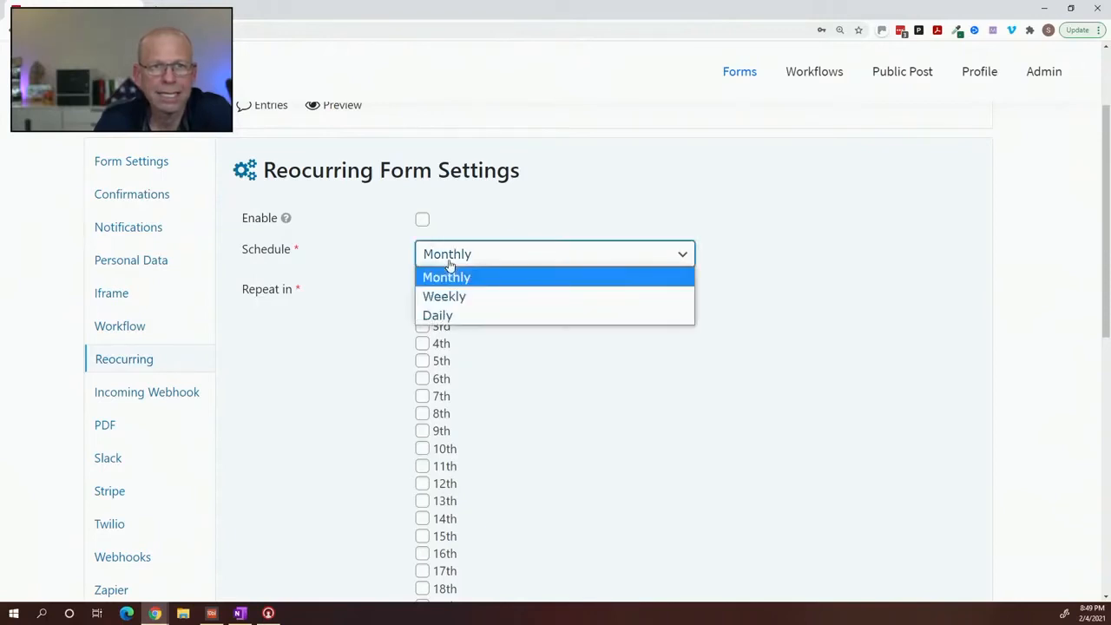
pyautogui.click(389, 284)
pyautogui.scroll(-2, 391, 285)
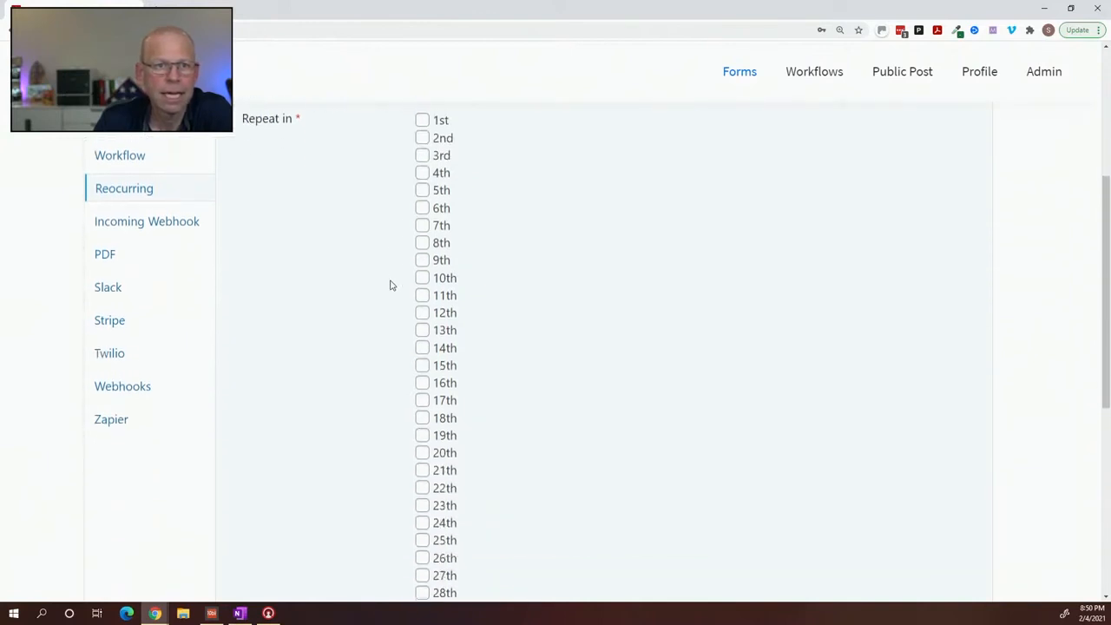
pyautogui.scroll(-1, 390, 284)
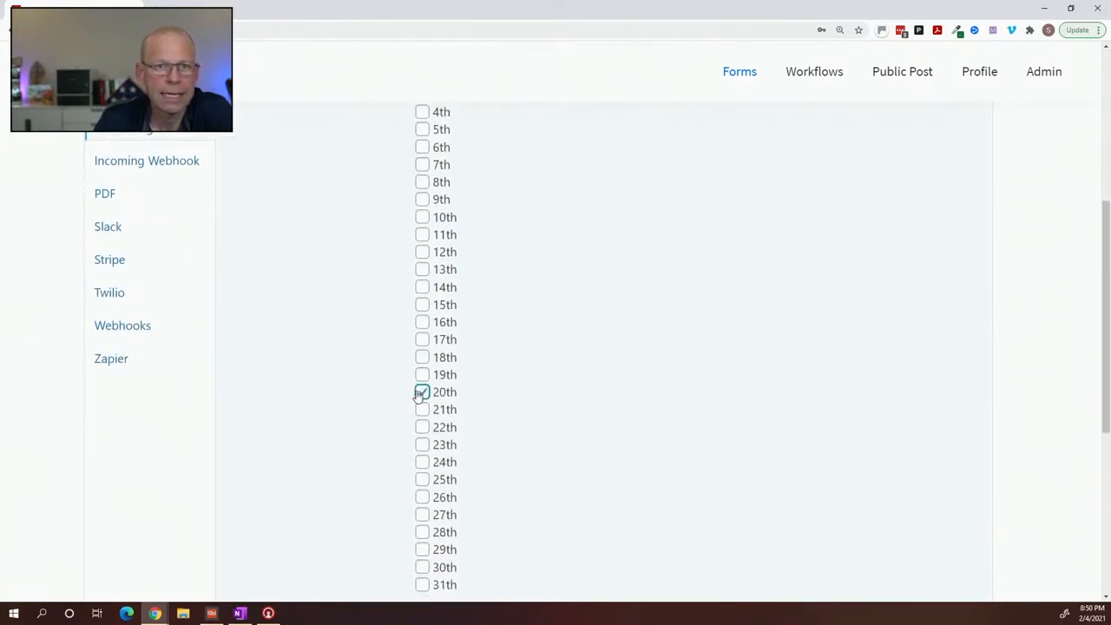
pyautogui.scroll(4, 390, 310)
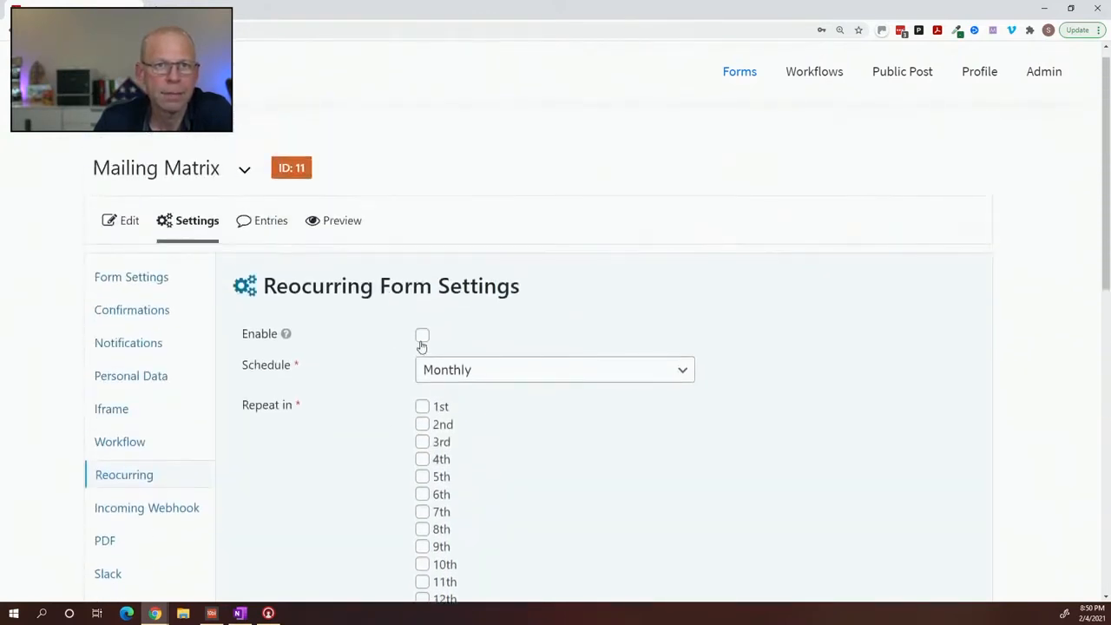
pyautogui.scroll(-7, 422, 343)
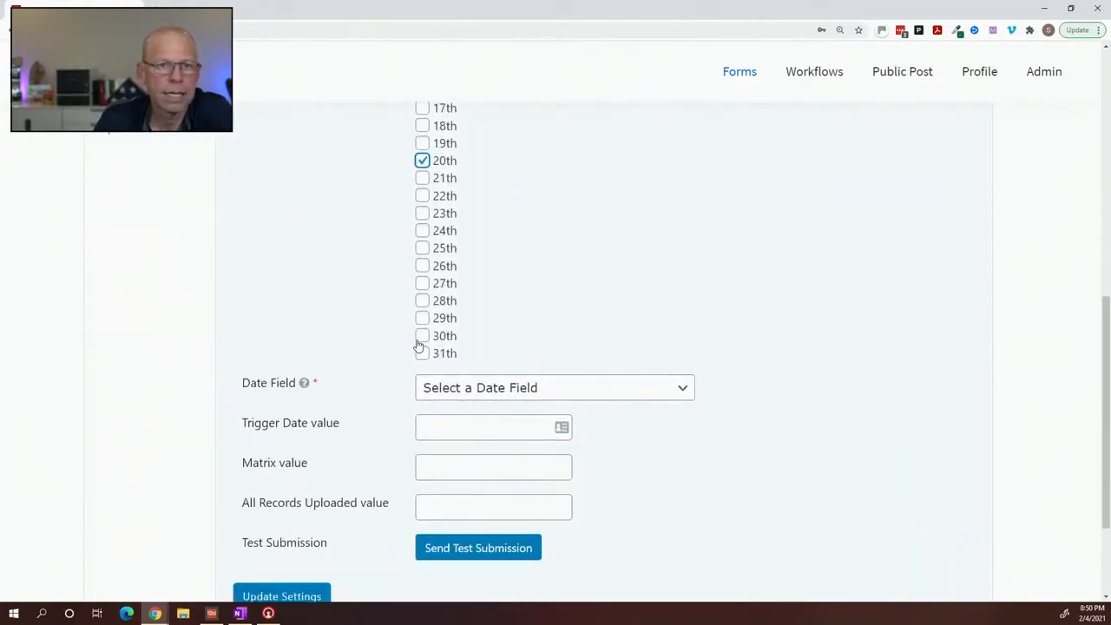
pyautogui.scroll(-1, 419, 346)
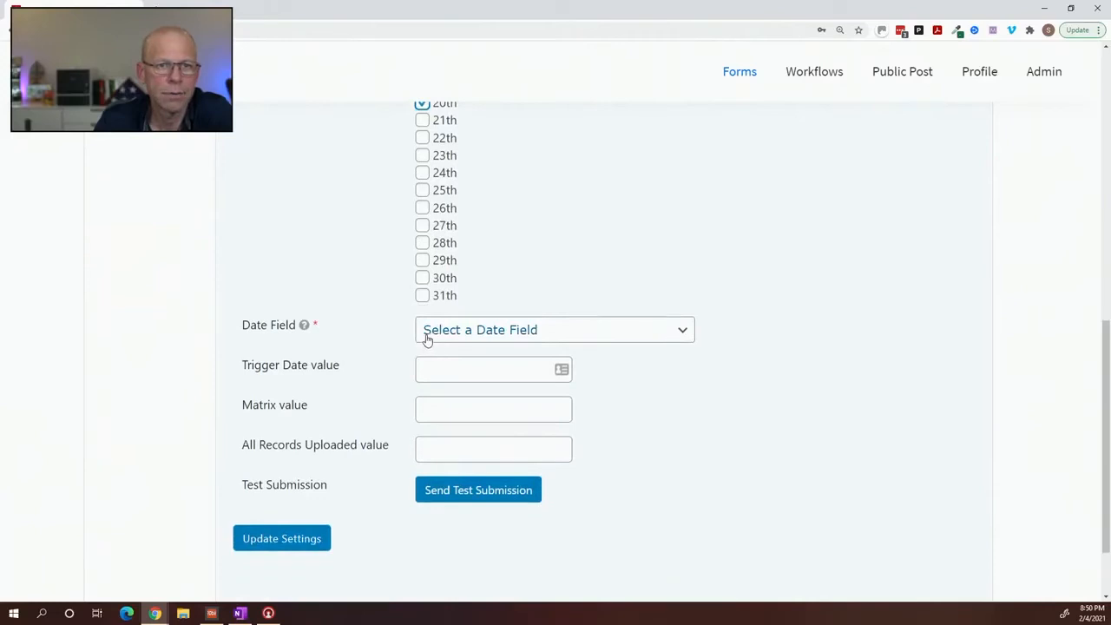
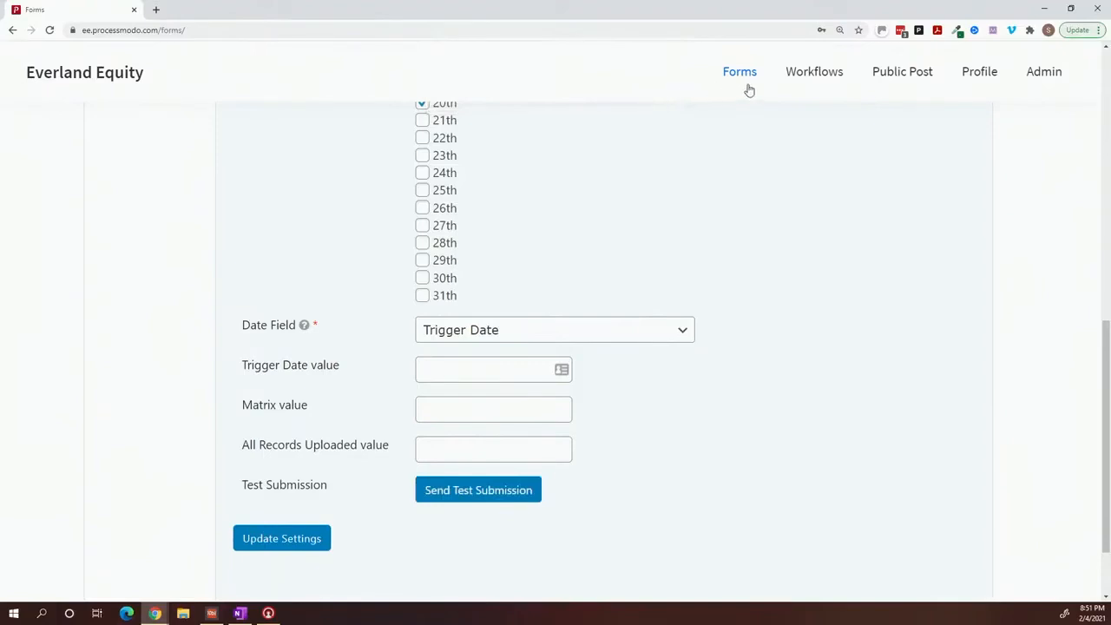
# Open the Workflows inbox in a new browser tab and open the newest Mailing Matrix entry.
pyautogui.moveTo(812, 80)
pyautogui.rightClick(812, 79)
pyautogui.click(842, 81)
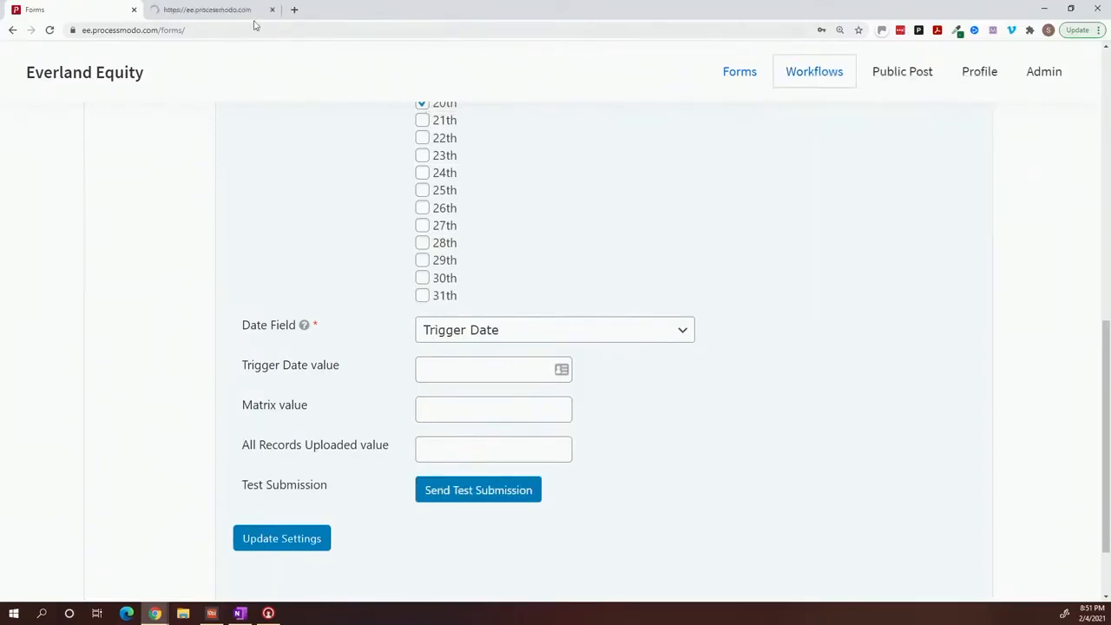
pyautogui.click(208, 13)
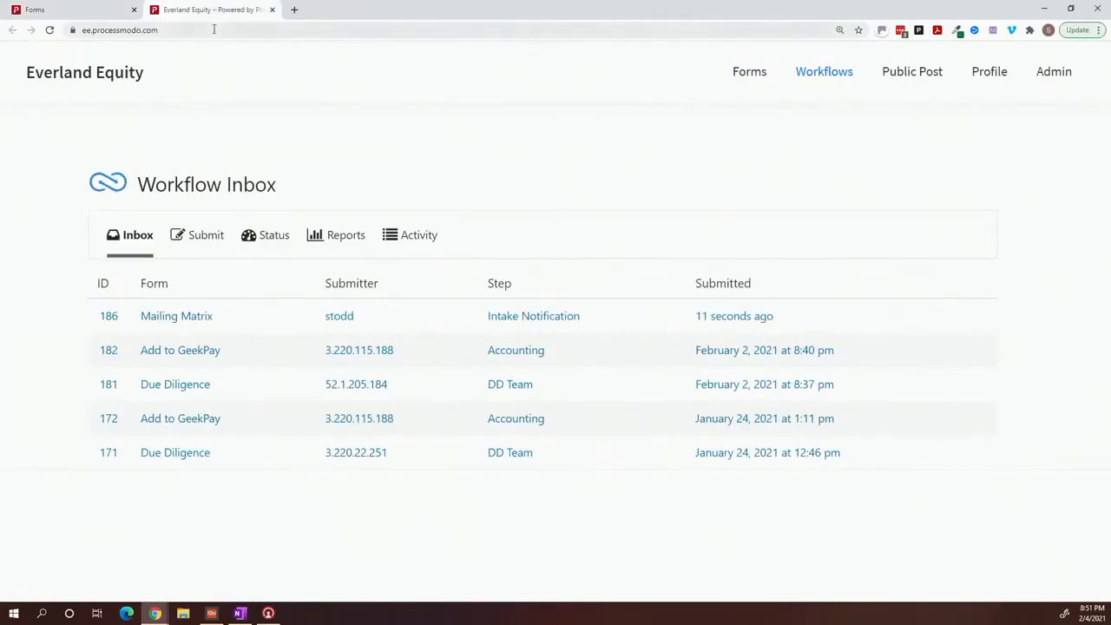
pyautogui.click(171, 319)
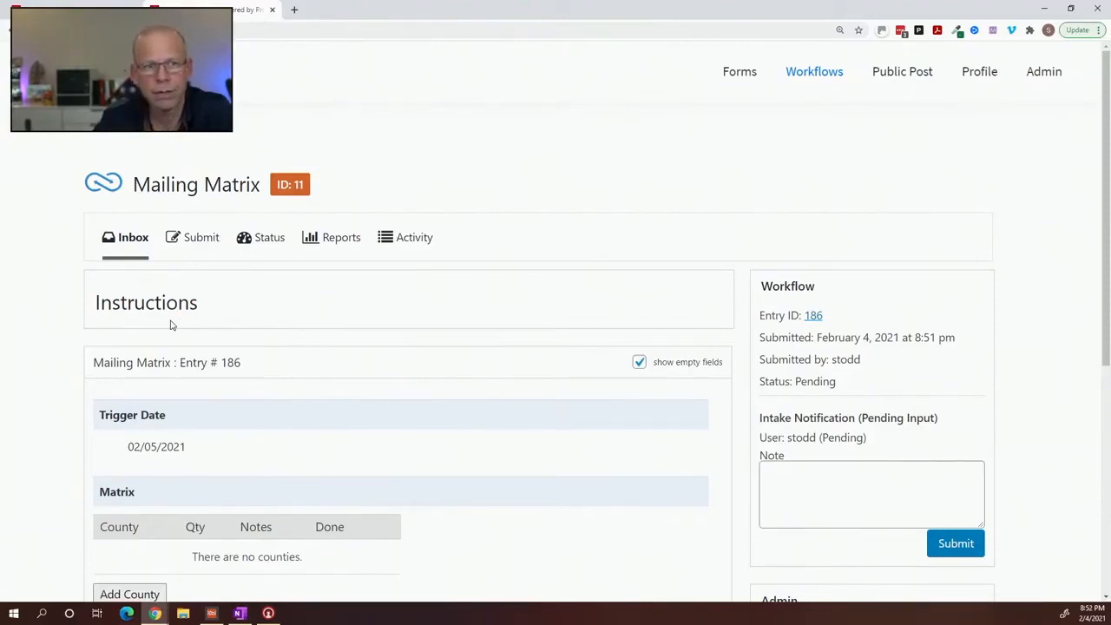
pyautogui.moveTo(208, 314); pyautogui.dragTo(134, 310)
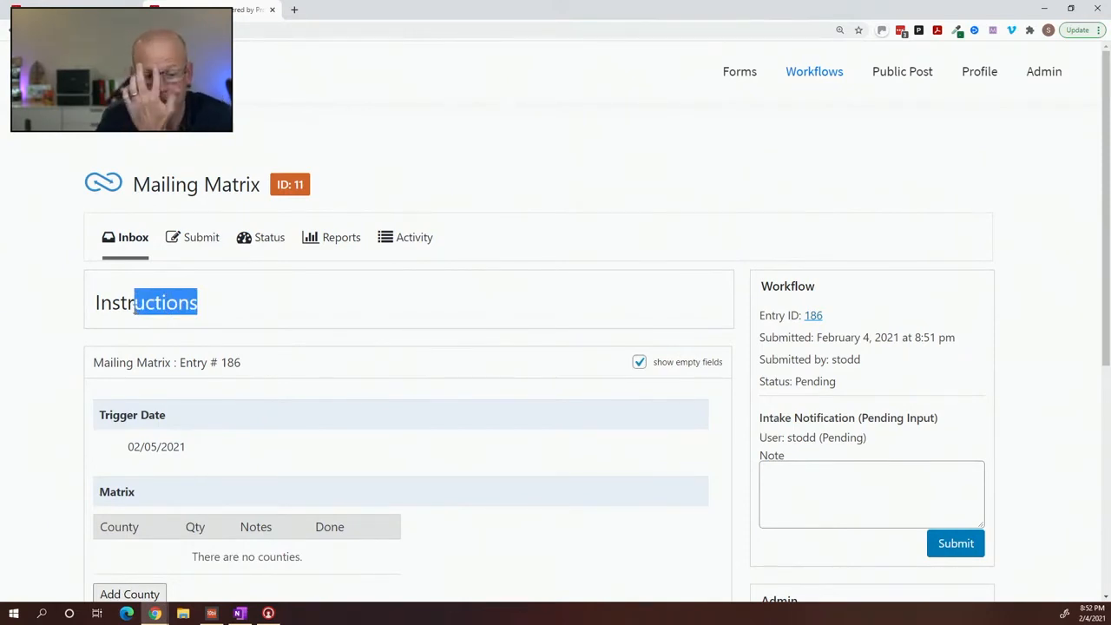
# Start a new county in the entry's Matrix, with Pasco as the county and a quantity of 250.
pyautogui.scroll(-2, 134, 306)
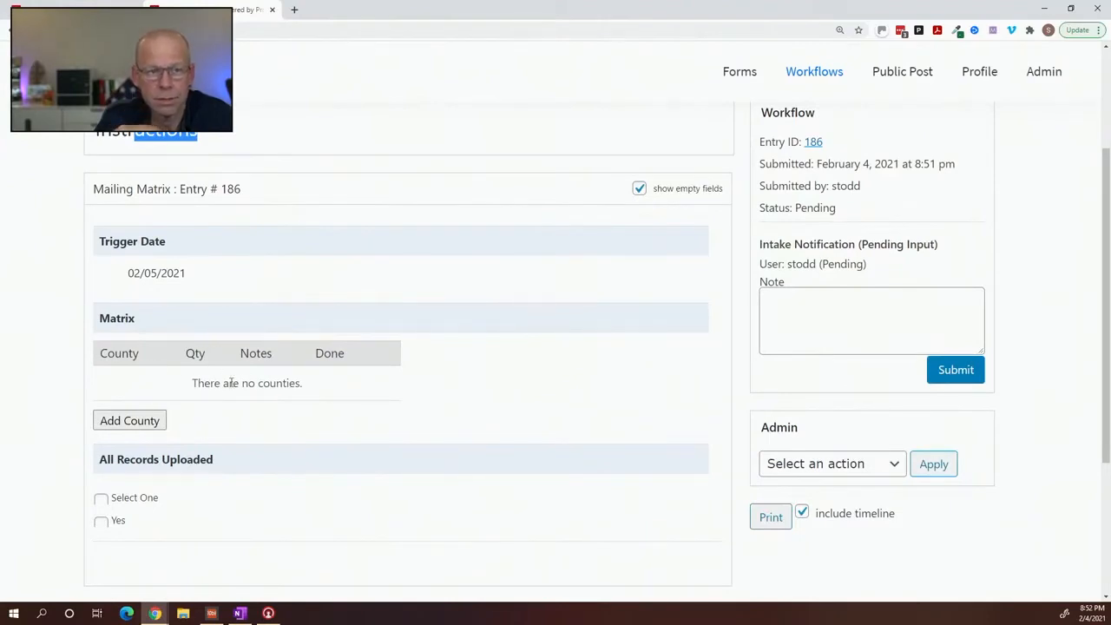
pyautogui.click(148, 422)
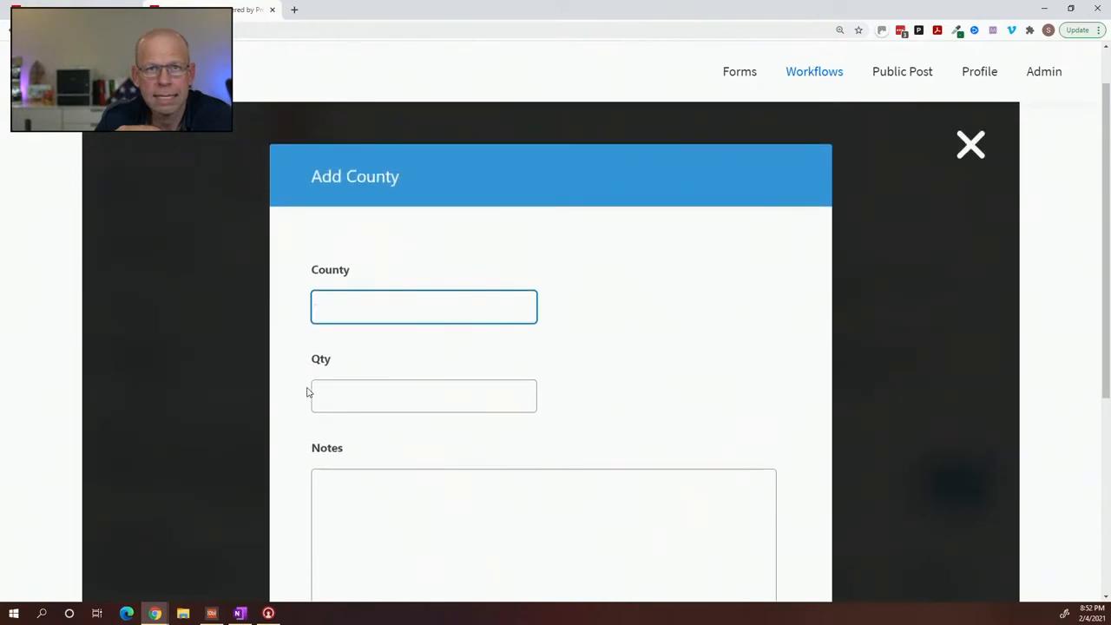
pyautogui.scroll(-1, 338, 318)
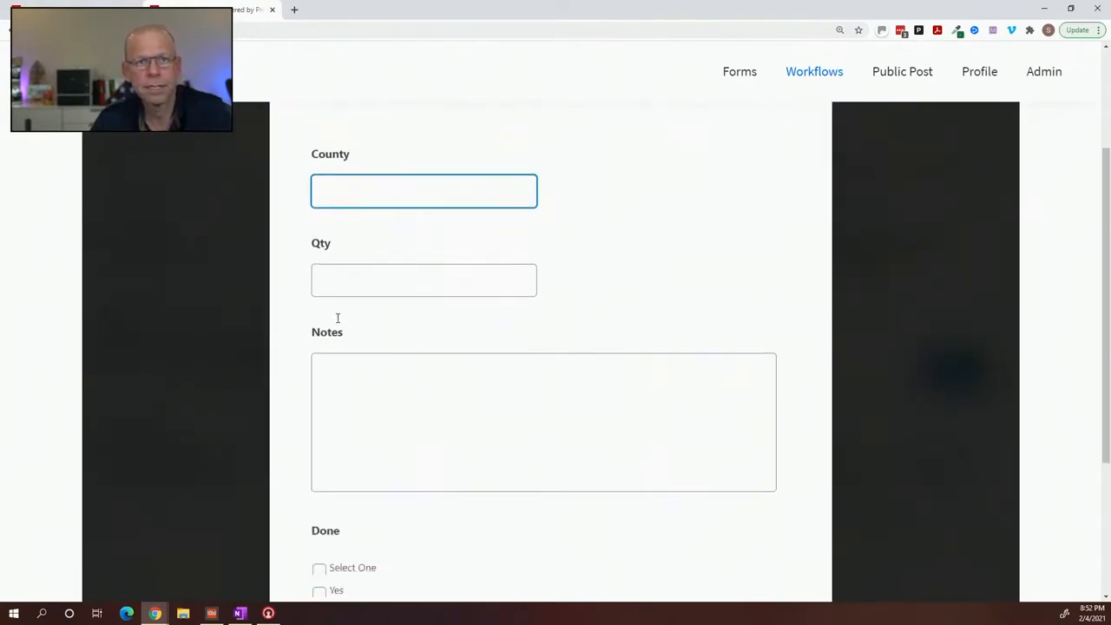
pyautogui.scroll(-1, 337, 319)
pyautogui.scroll(2, 338, 316)
pyautogui.click(341, 302)
pyautogui.write('Pasco')
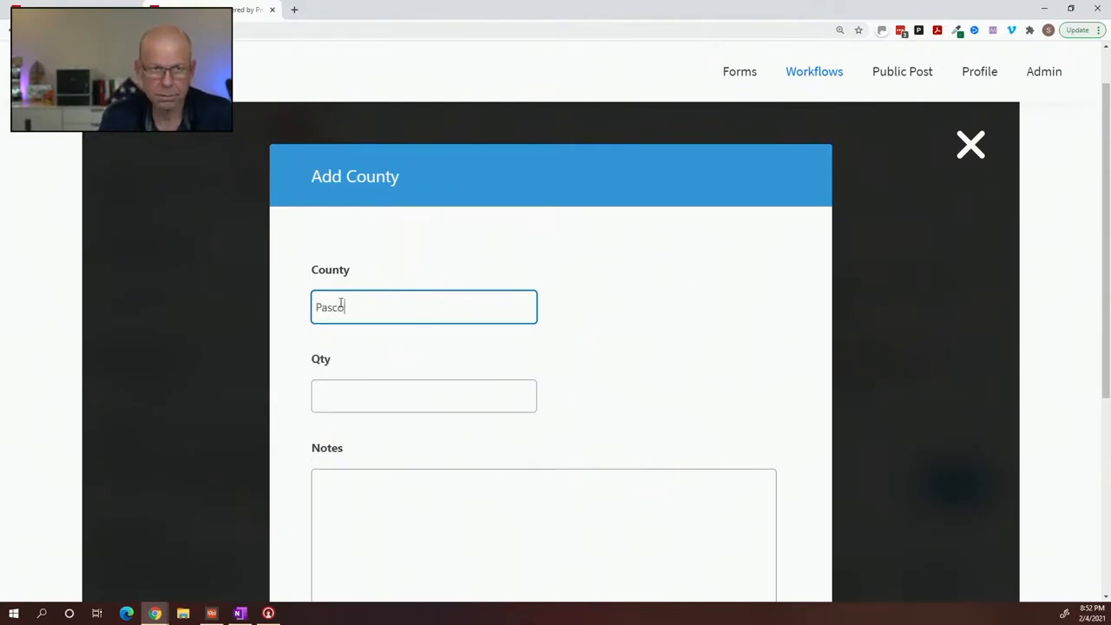
pyautogui.press('Tab')
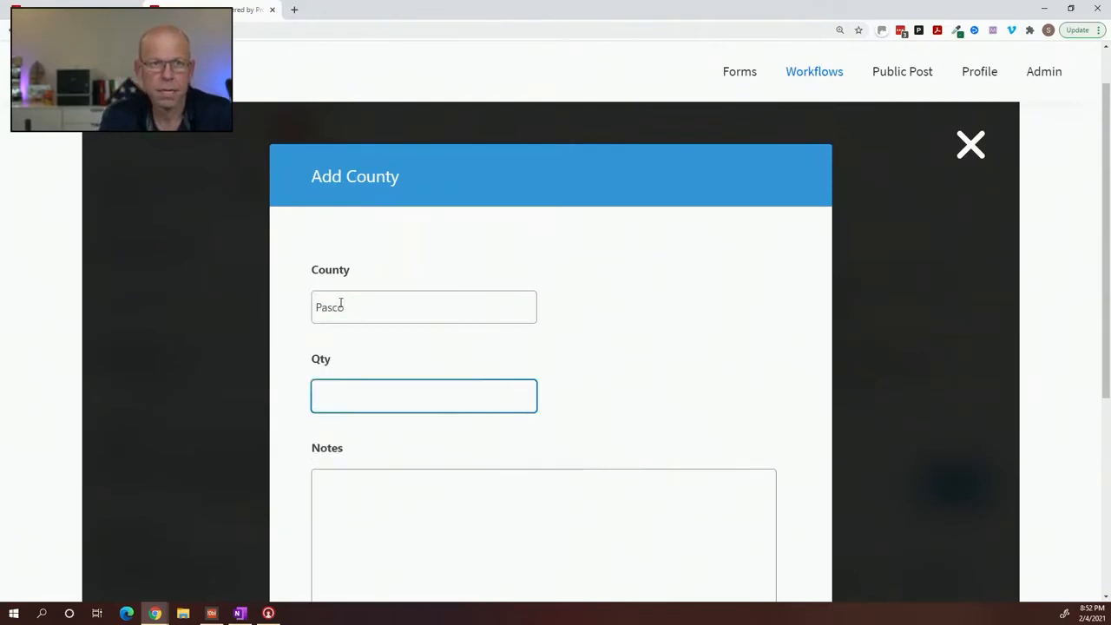
pyautogui.write('250')
# Enter the note "Remail from 100 days ago - Same Offer" for Pasco and add the county to the Matrix.
pyautogui.press('Tab')
pyautogui.write('Reamil')
pyautogui.press('BackSpace')
pyautogui.press('BackSpace')
pyautogui.press('BackSpace')
pyautogui.press('BackSpace')
pyautogui.write('mail')
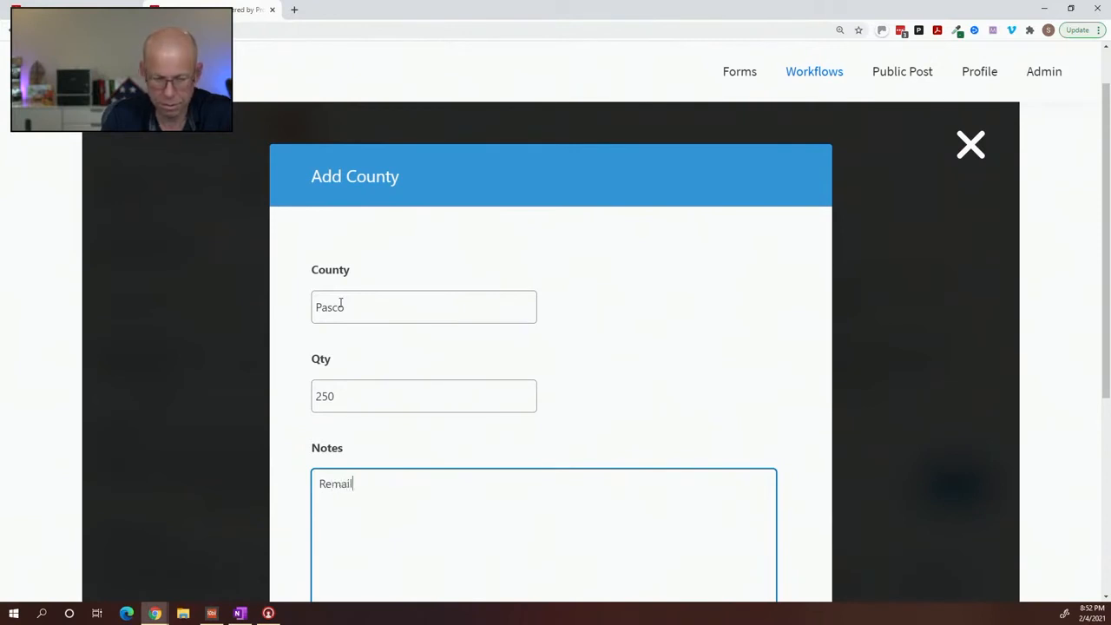
pyautogui.write(' from 10')
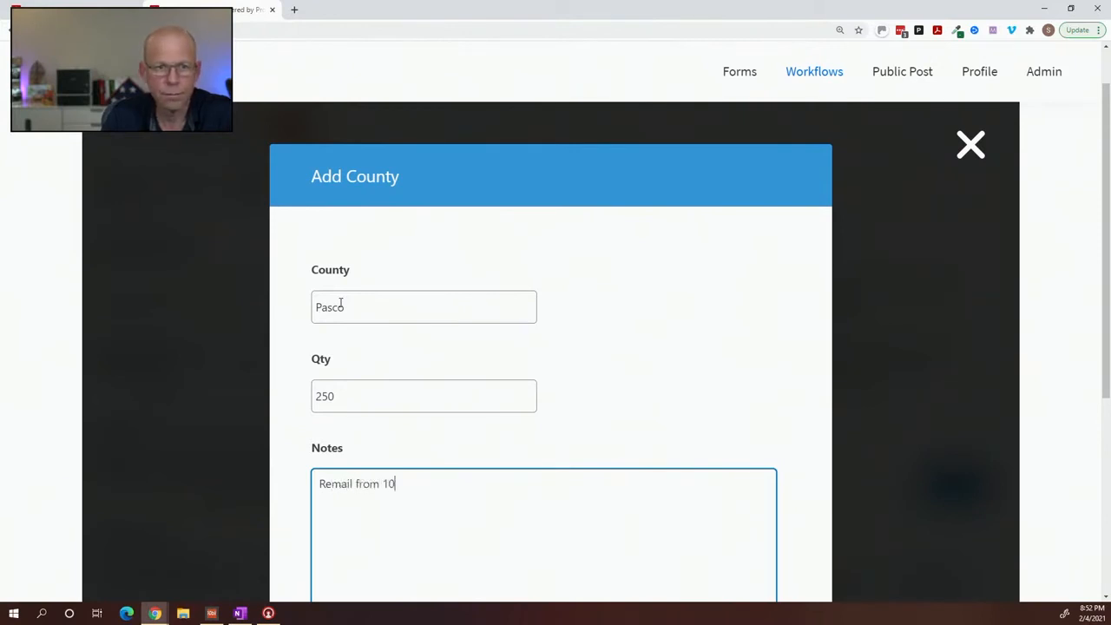
pyautogui.write('0 days ago')
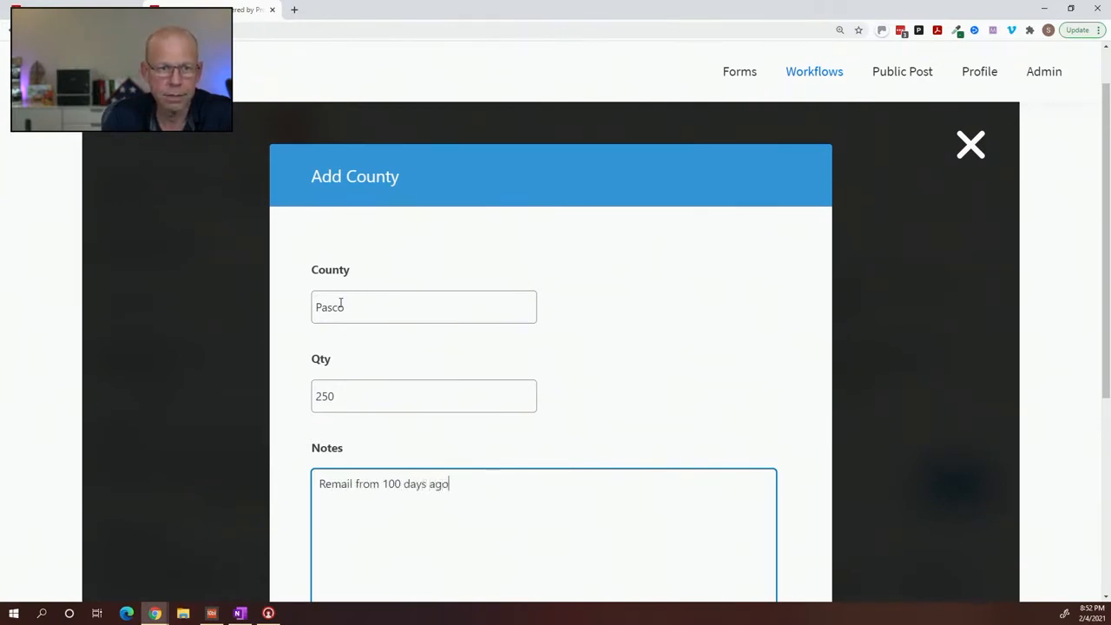
pyautogui.write(' - Same Offer')
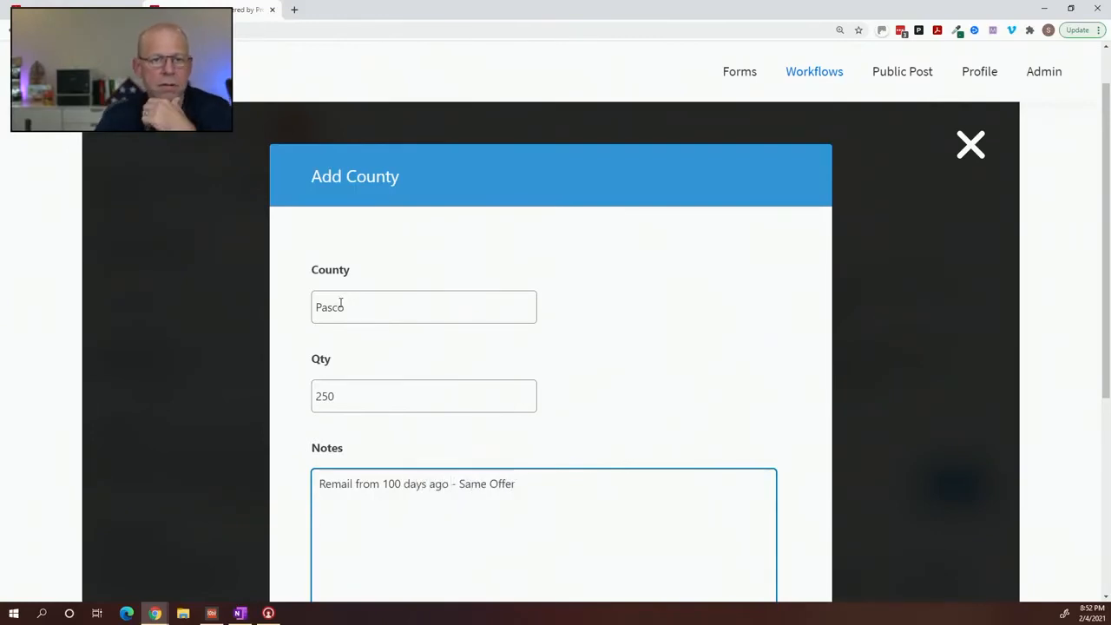
pyautogui.scroll(-2, 319, 347)
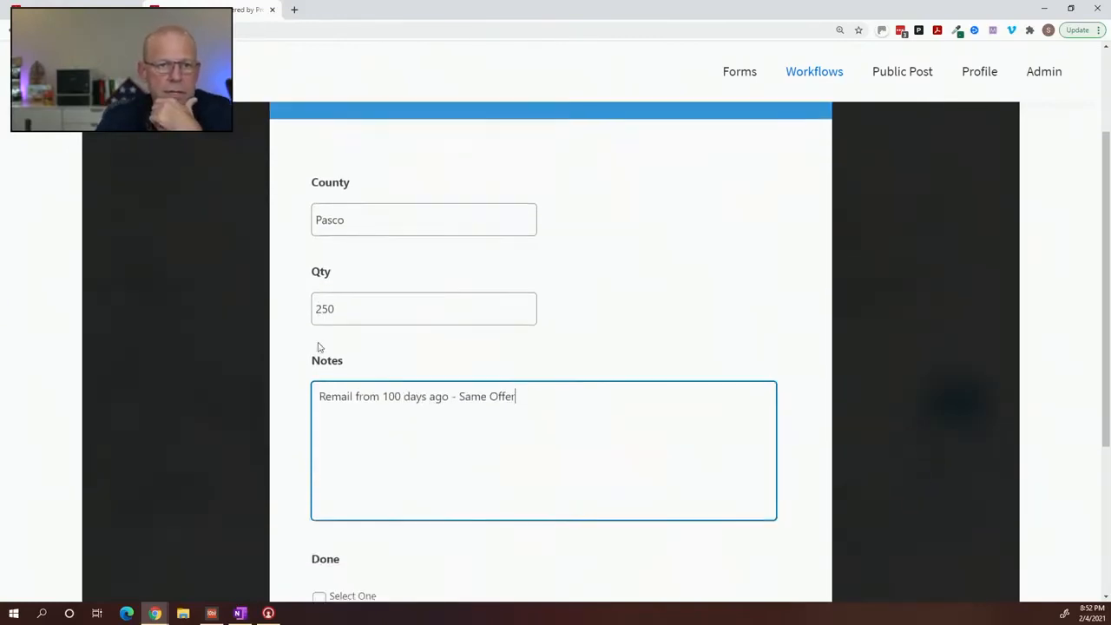
pyautogui.scroll(-2, 576, 461)
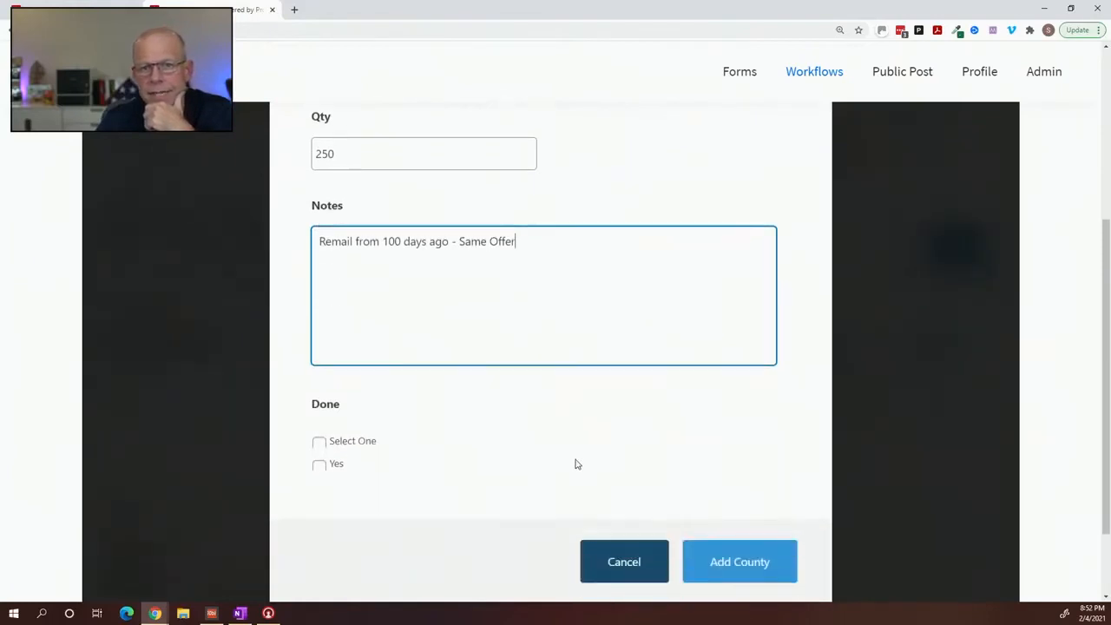
pyautogui.click(714, 514)
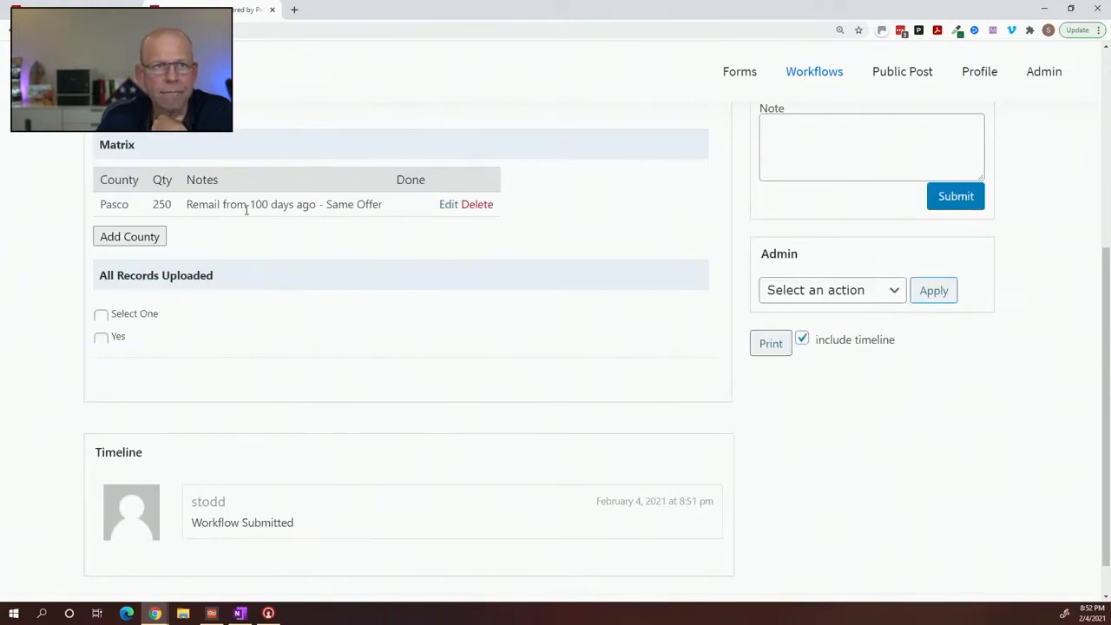
# Start a second county in the Matrix, with Pershing as the county and a quantity of 250.
pyautogui.click(134, 238)
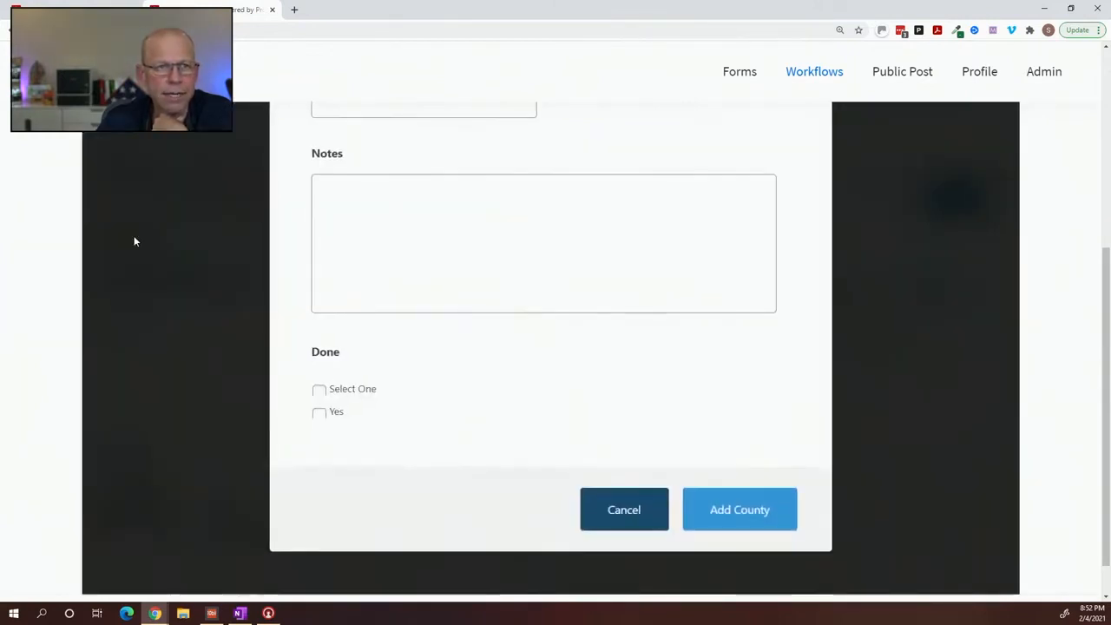
pyautogui.click(365, 241)
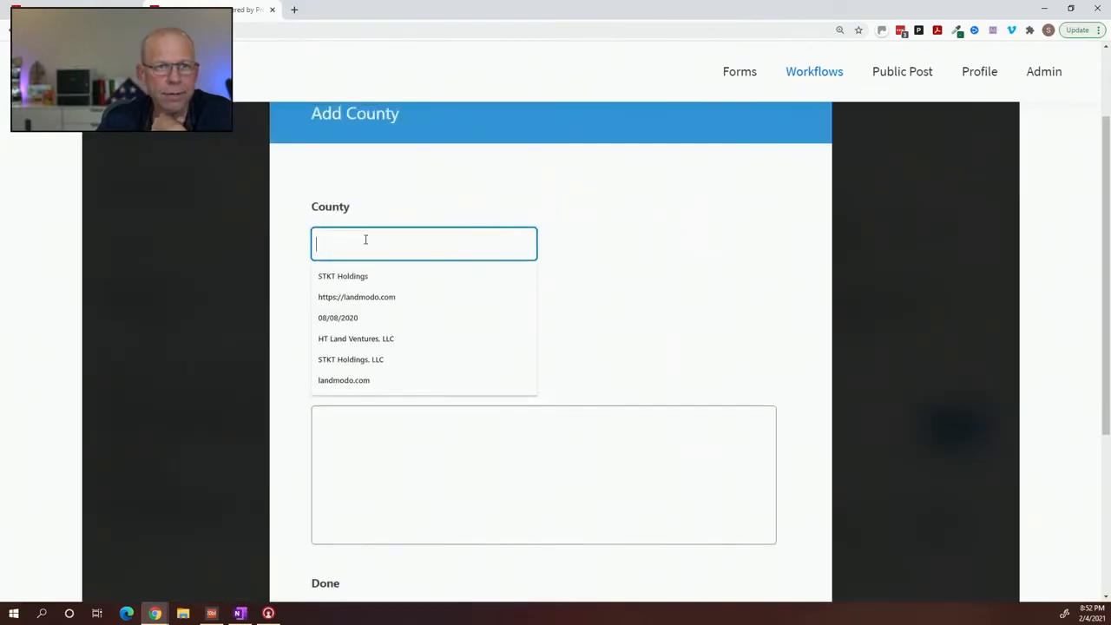
pyautogui.write('Pershing')
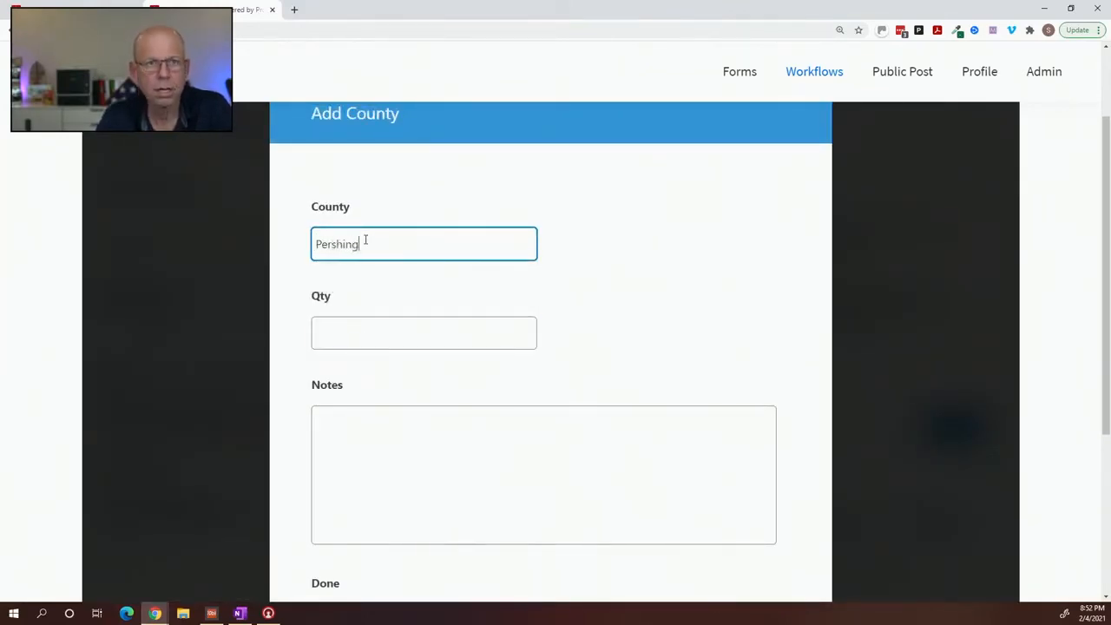
pyautogui.press('Tab')
pyautogui.write('250')
pyautogui.press('Tab')
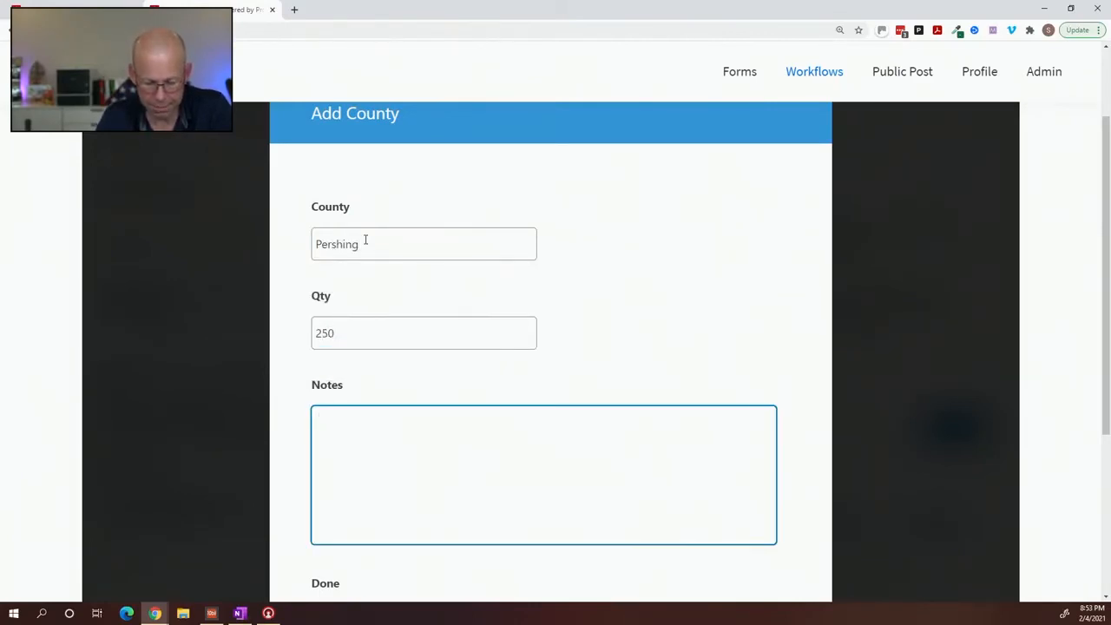
# Enter the note "40-Acres - 80 Acres - 4000 / 6000" for Pershing and add the county to the Matrix.
pyautogui.write('40-Ac')
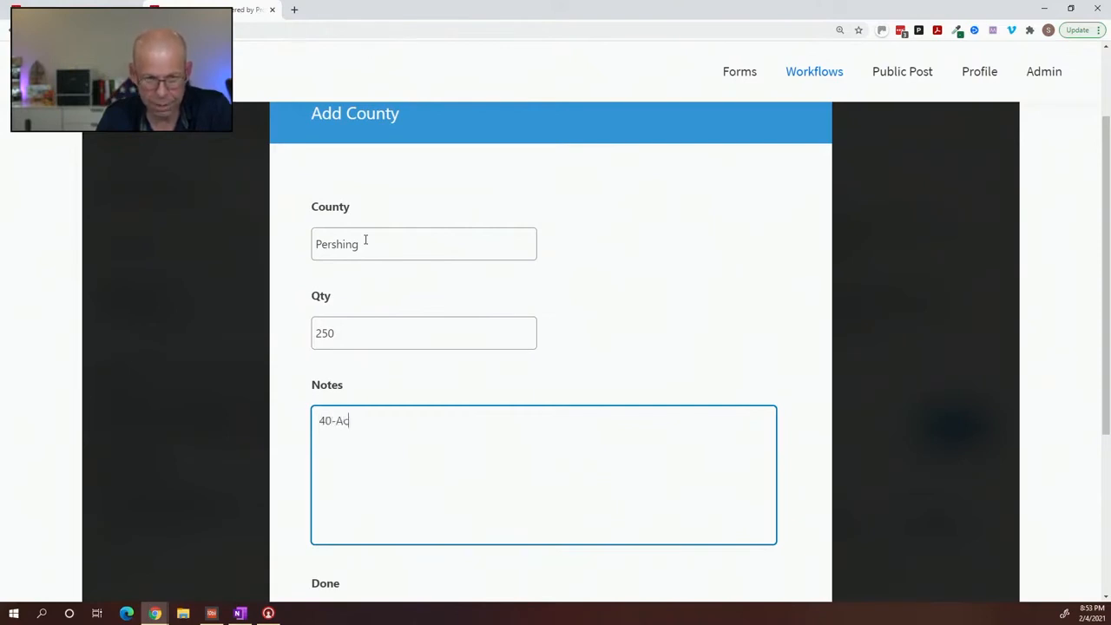
pyautogui.write('res - ')
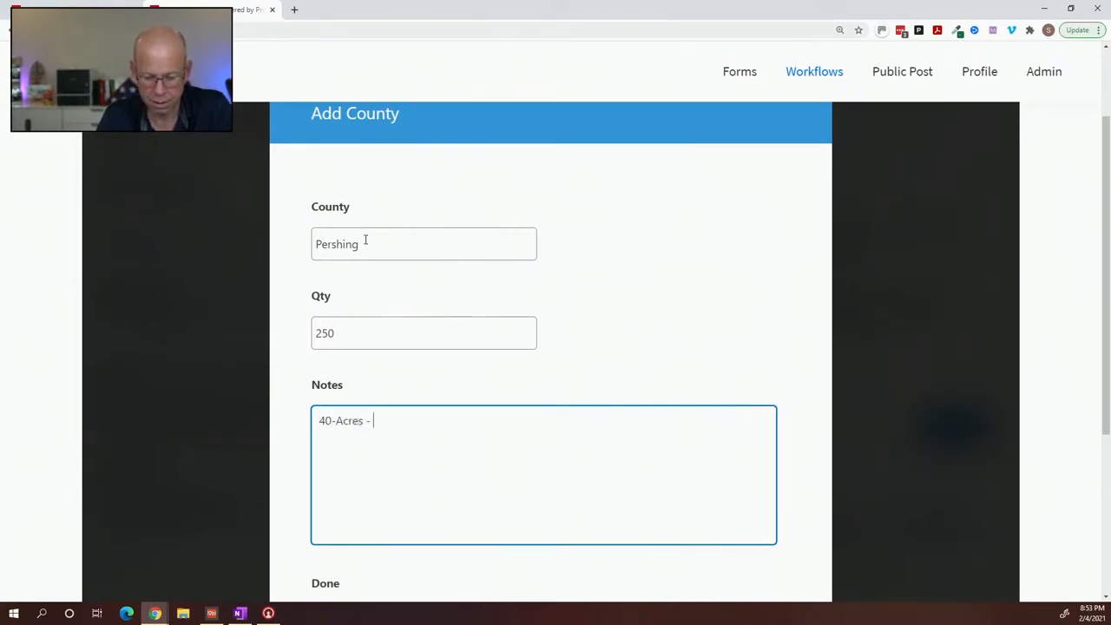
pyautogui.write('80 Acres -')
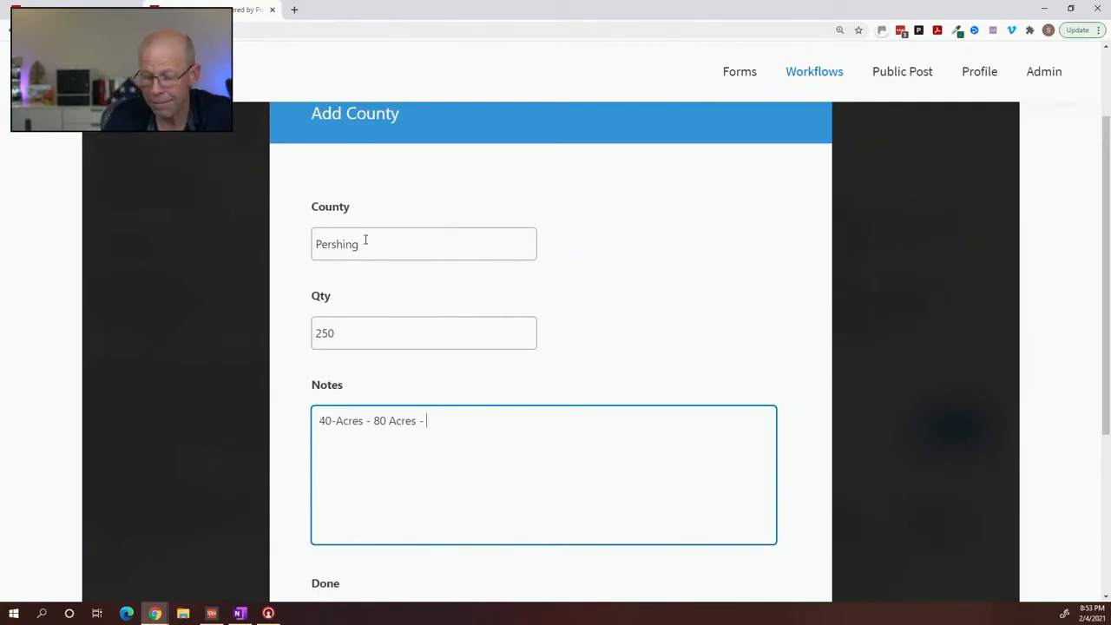
pyautogui.write('4000')
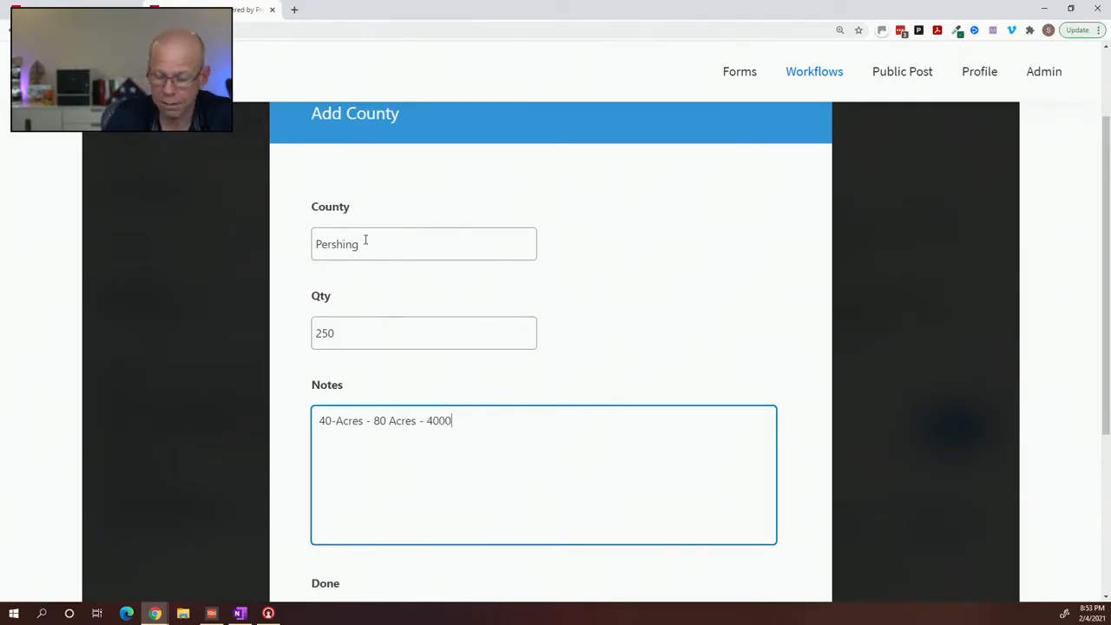
pyautogui.write(' / 6000')
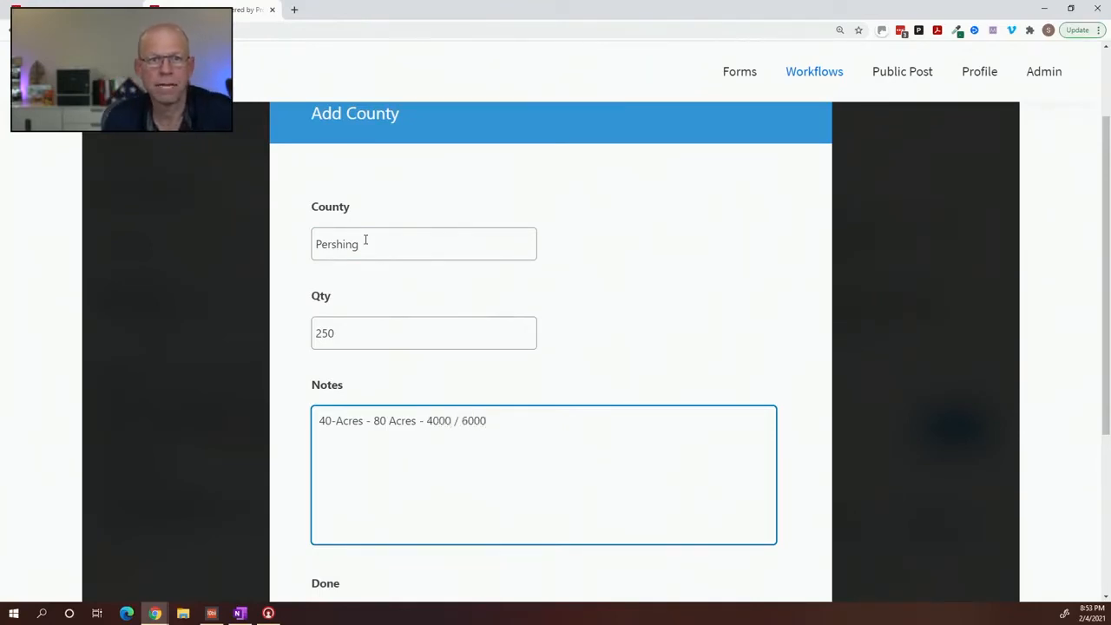
pyautogui.scroll(-1, 388, 278)
pyautogui.scroll(-3, 388, 278)
pyautogui.click(717, 465)
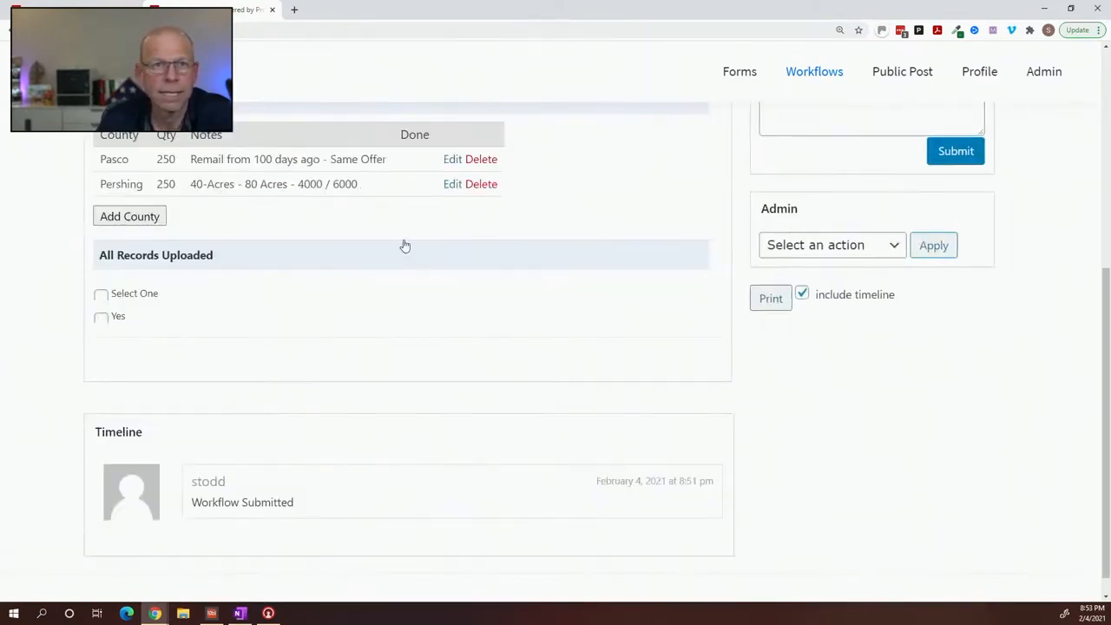
# Add a third county to the Matrix: Apache with a quantity of 1000 and the note "New List - 1.0 / 500".
pyautogui.scroll(1, 404, 245)
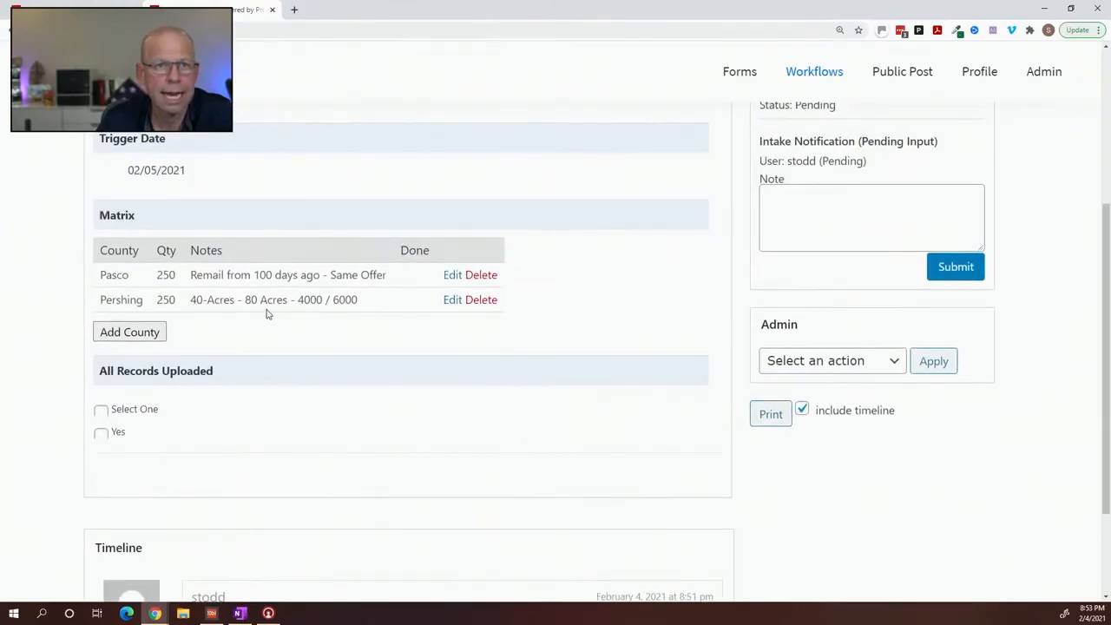
pyautogui.click(154, 334)
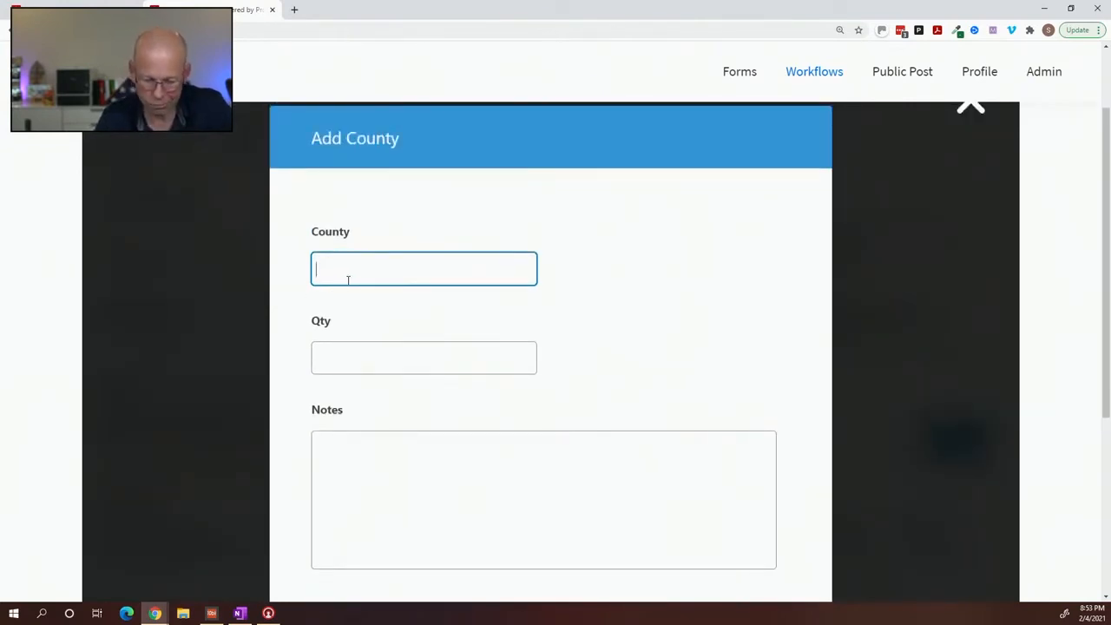
pyautogui.write('Apache')
pyautogui.press('Tab')
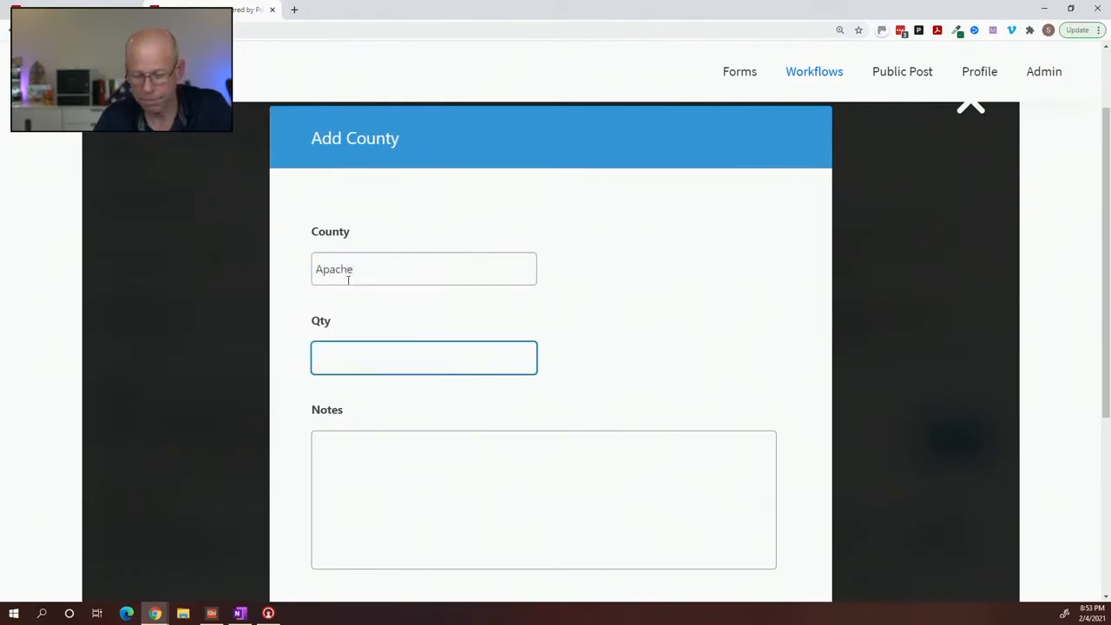
pyautogui.write('1000')
pyautogui.press('Tab')
pyautogui.write('New List - 1.0 /')
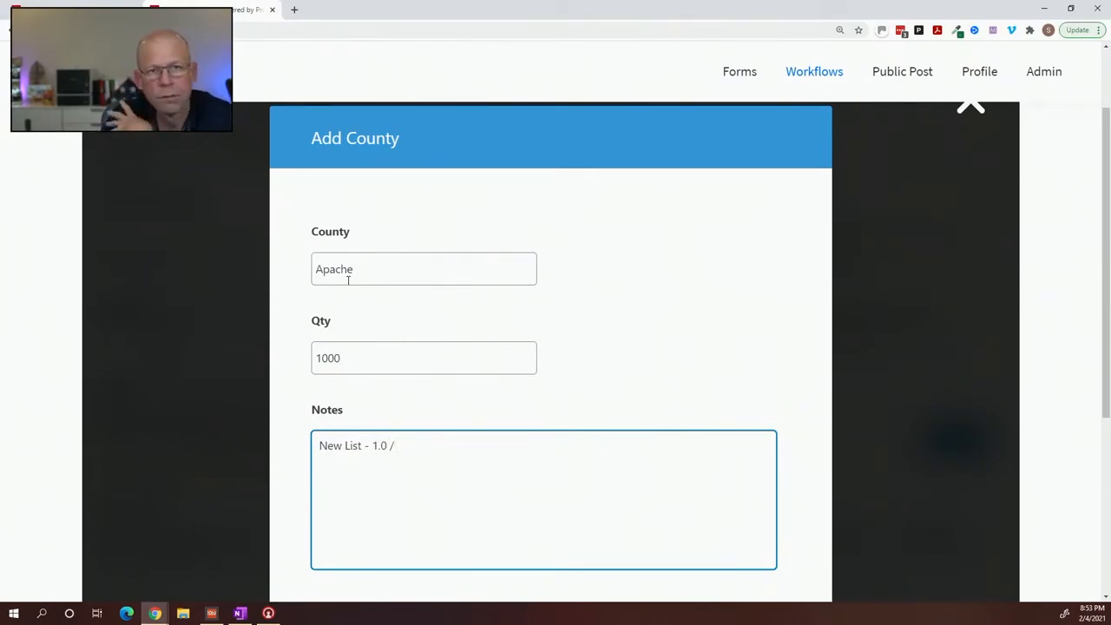
pyautogui.write(' 500')
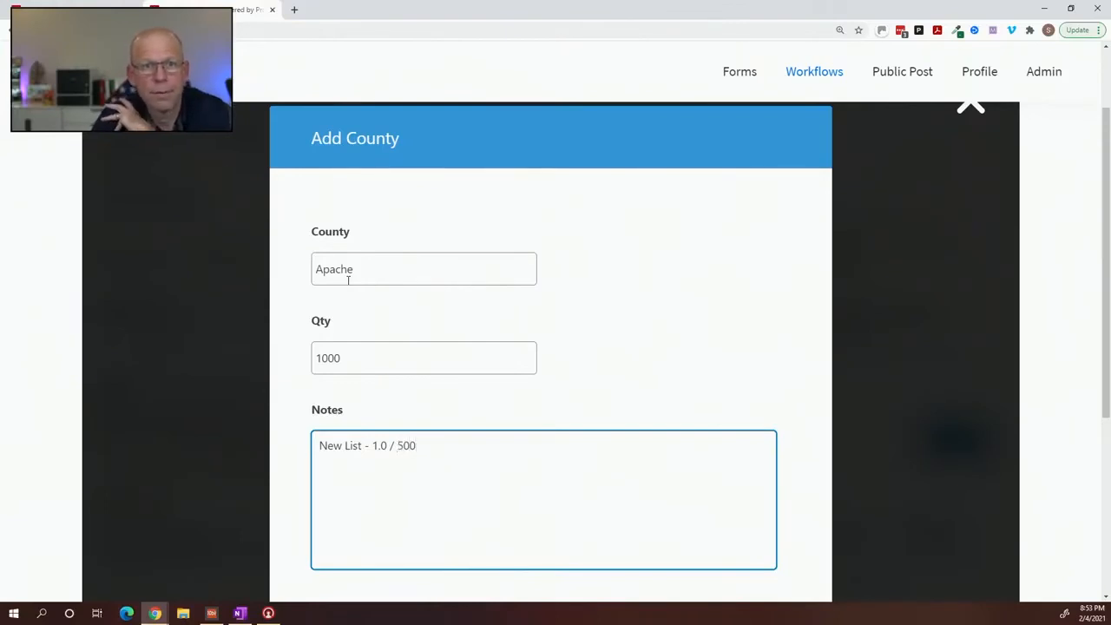
pyautogui.scroll(-3, 459, 350)
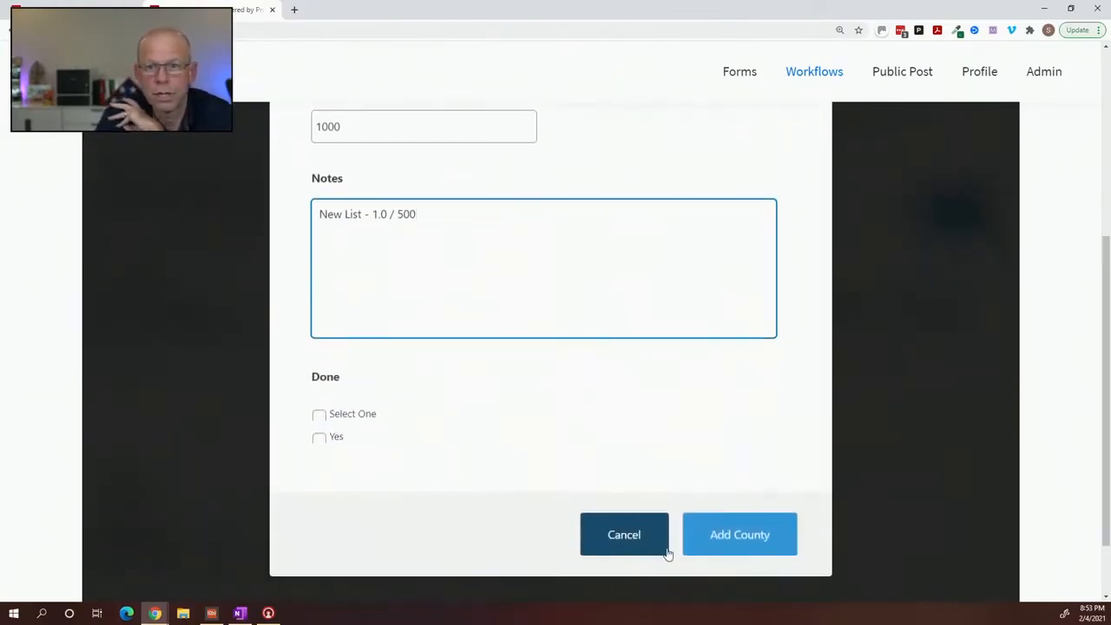
pyautogui.click(732, 536)
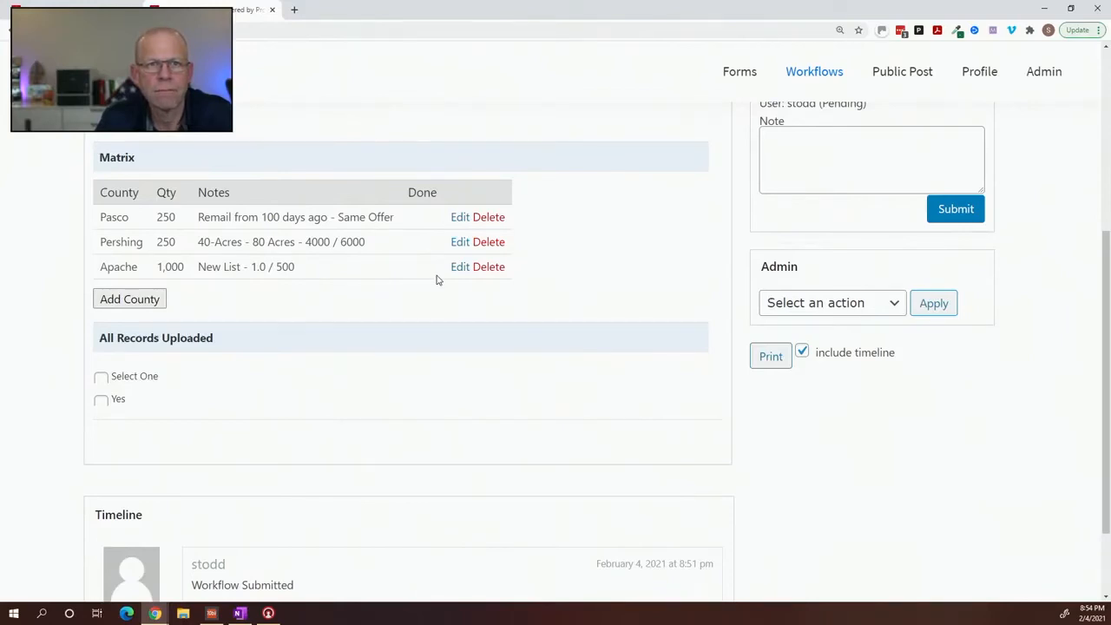
# Submit the entry's Intake Notification step and reopen the Mailing Matrix entry from the Workflow Inbox.
pyautogui.scroll(2, 683, 347)
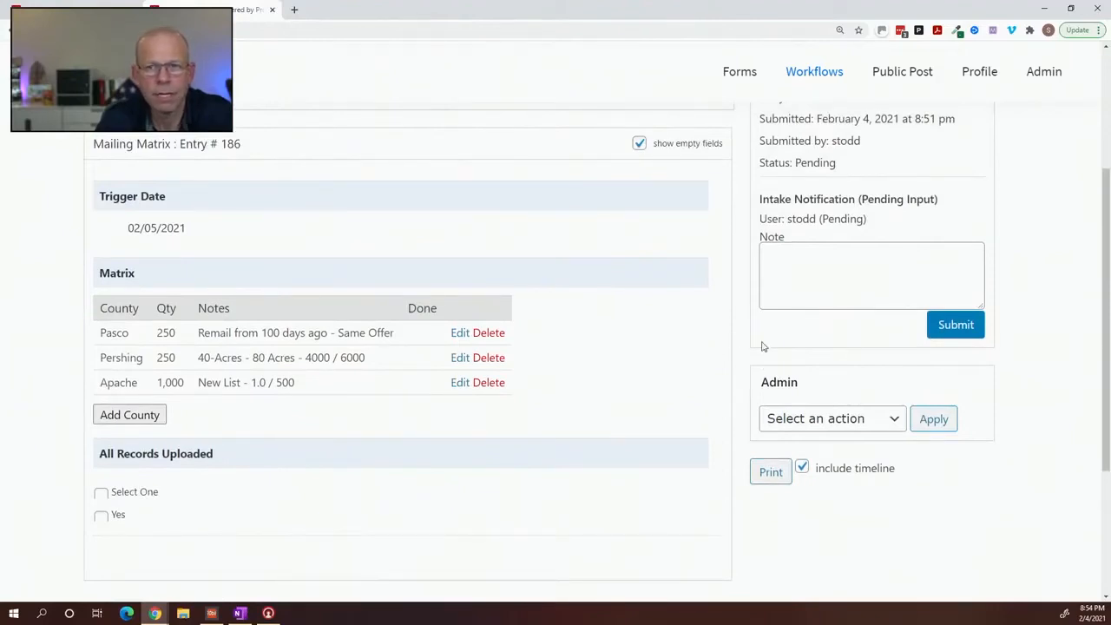
pyautogui.click(956, 326)
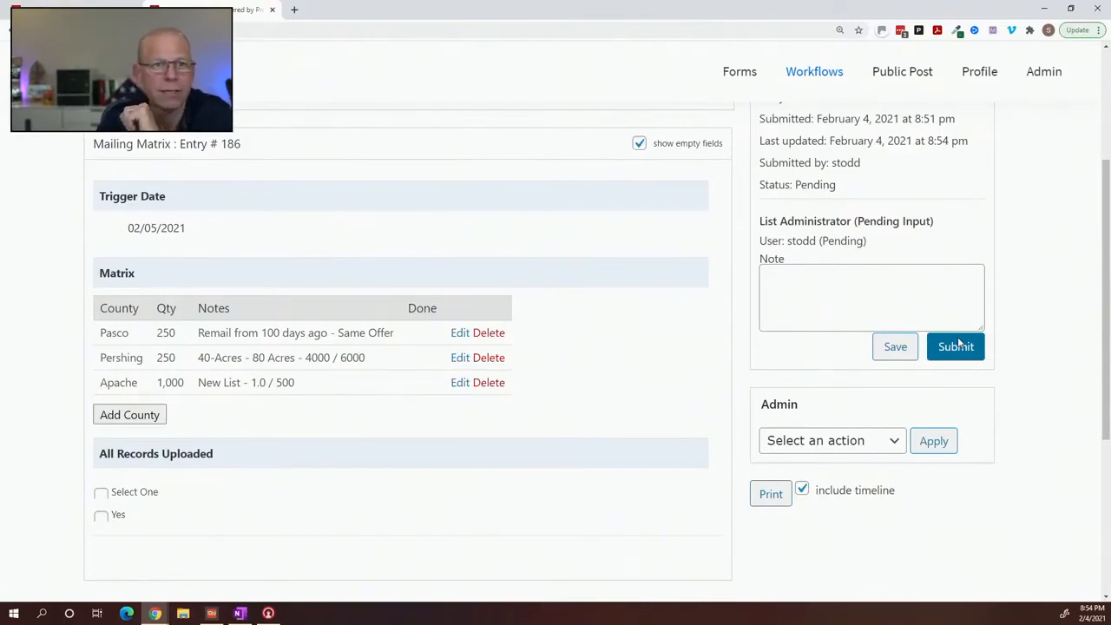
pyautogui.scroll(3, 959, 344)
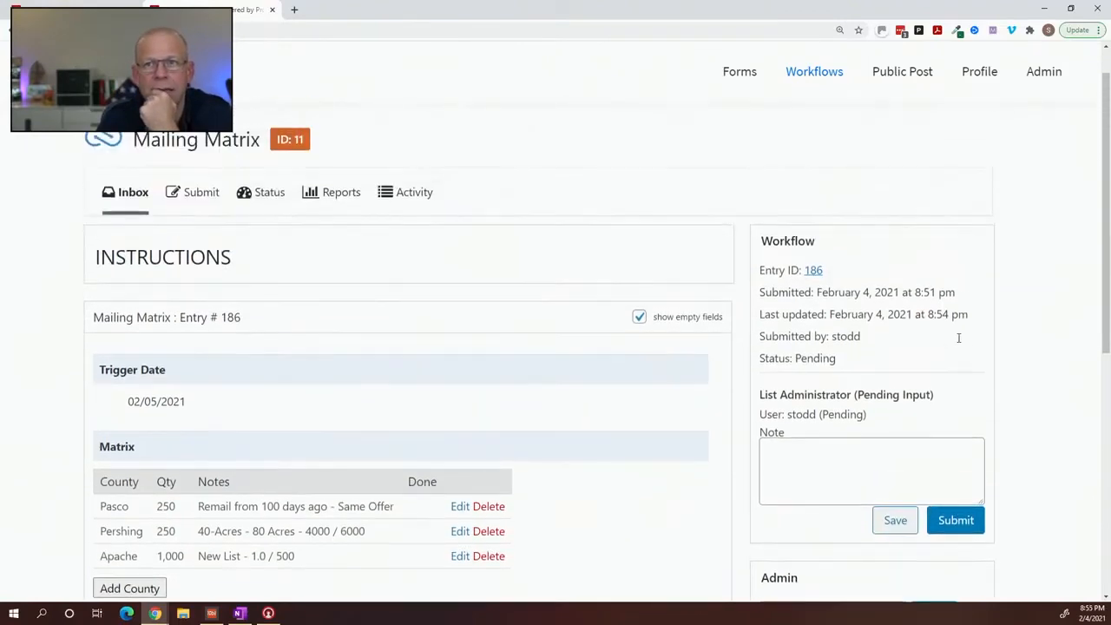
pyautogui.click(803, 78)
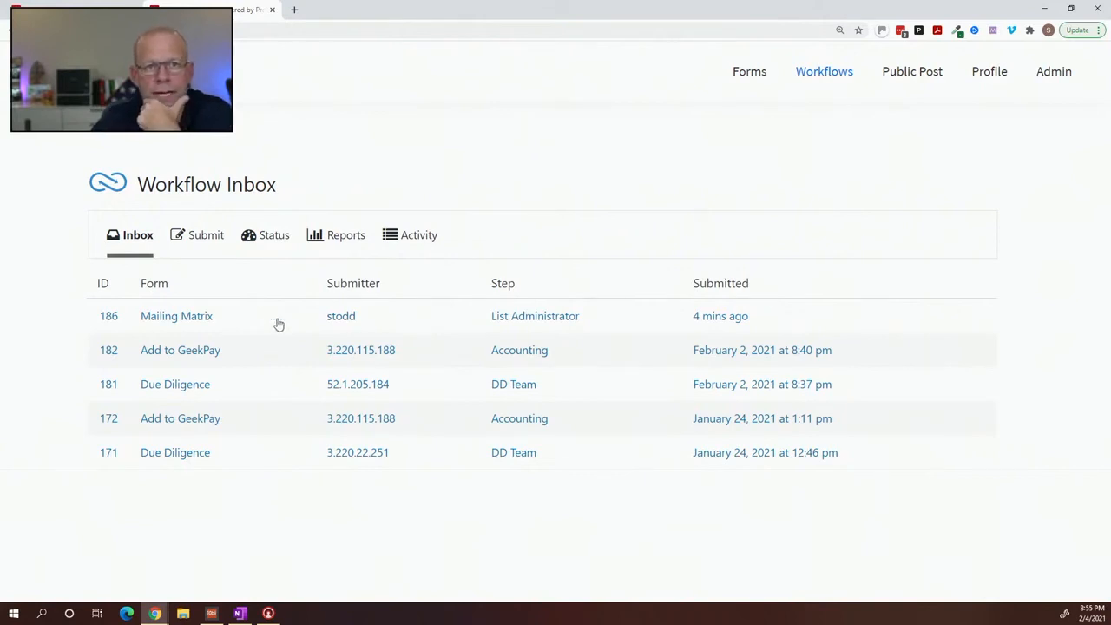
pyautogui.click(191, 319)
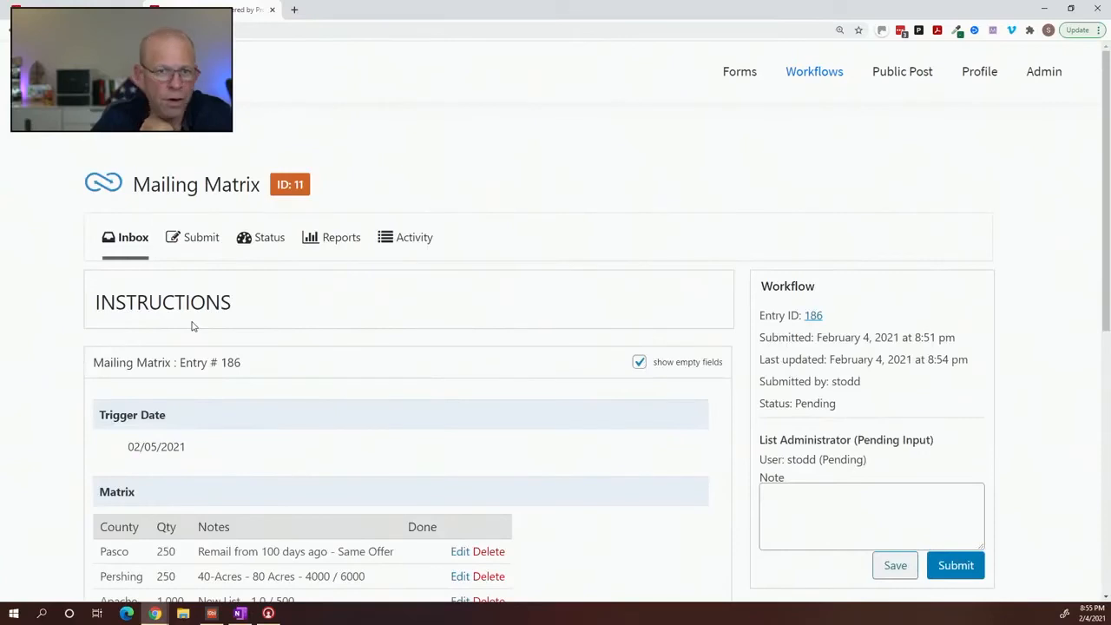
# Edit the Pasco county in the Matrix and mark it as done with Yes.
pyautogui.scroll(-2, 193, 325)
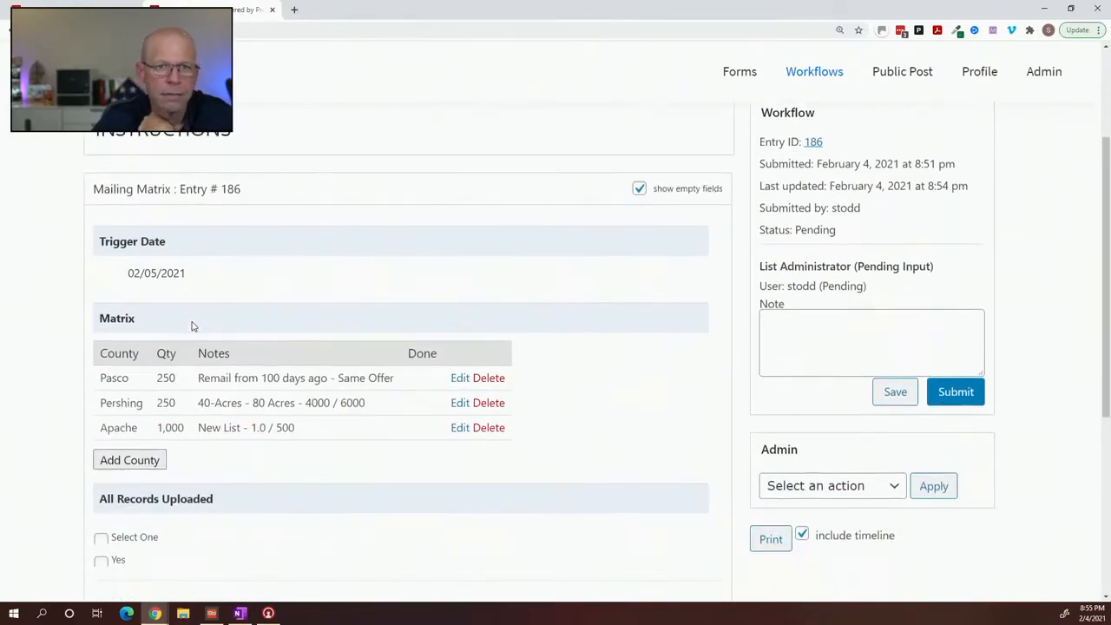
pyautogui.scroll(-1, 193, 326)
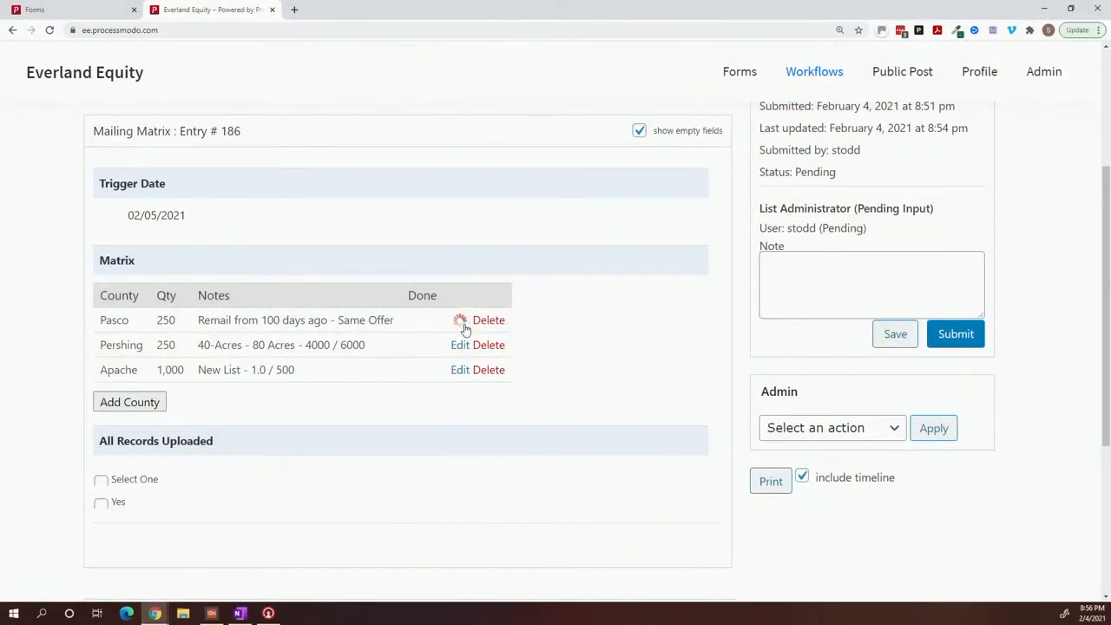
pyautogui.click(460, 321)
pyautogui.scroll(-2, 443, 367)
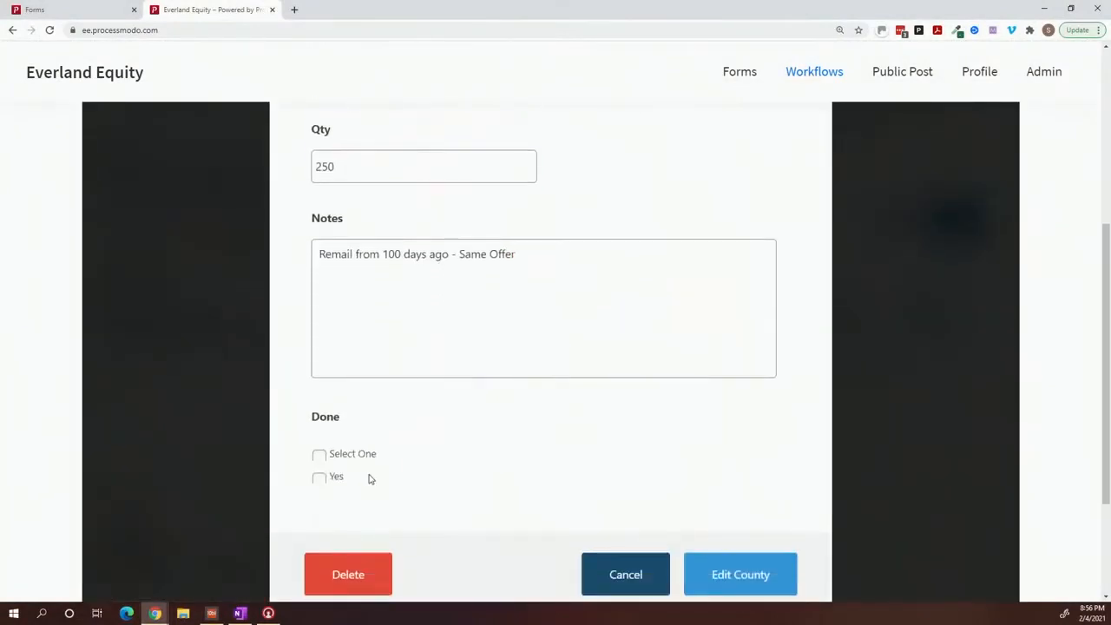
pyautogui.click(320, 479)
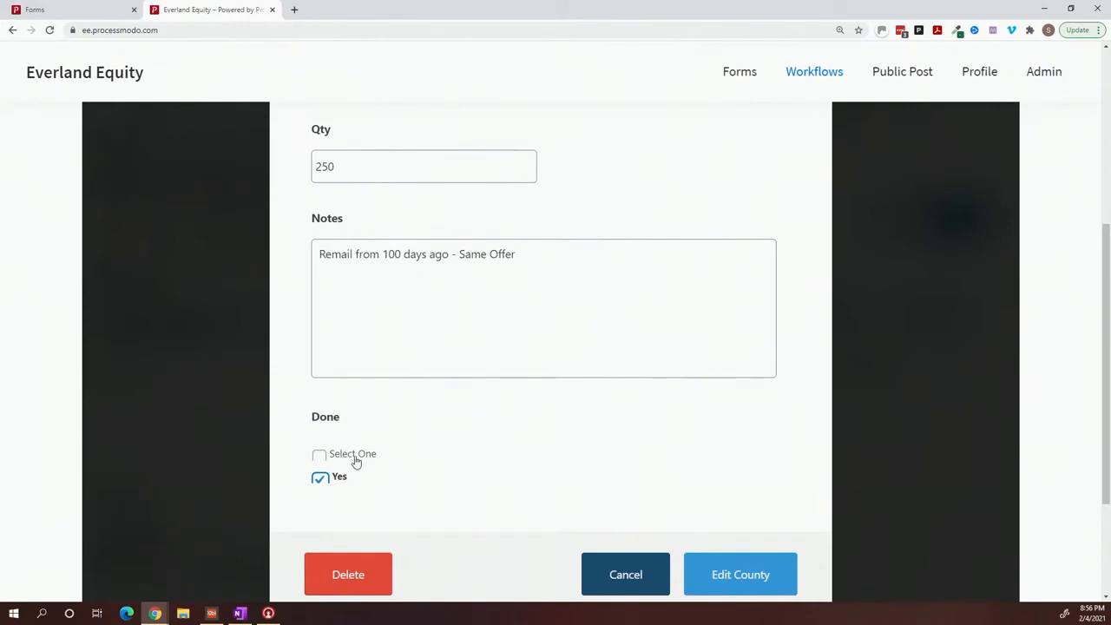
pyautogui.click(721, 593)
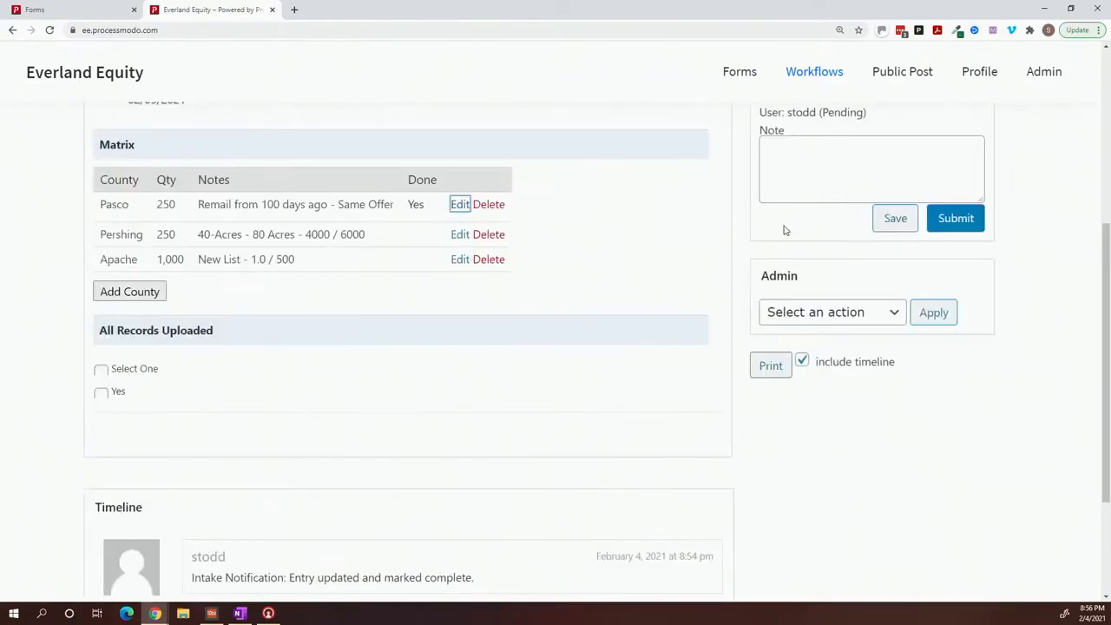
# Save the entry's progress without submitting the List Administrator step and return to the Workflow Inbox.
pyautogui.scroll(2, 816, 230)
pyautogui.scroll(1, 814, 251)
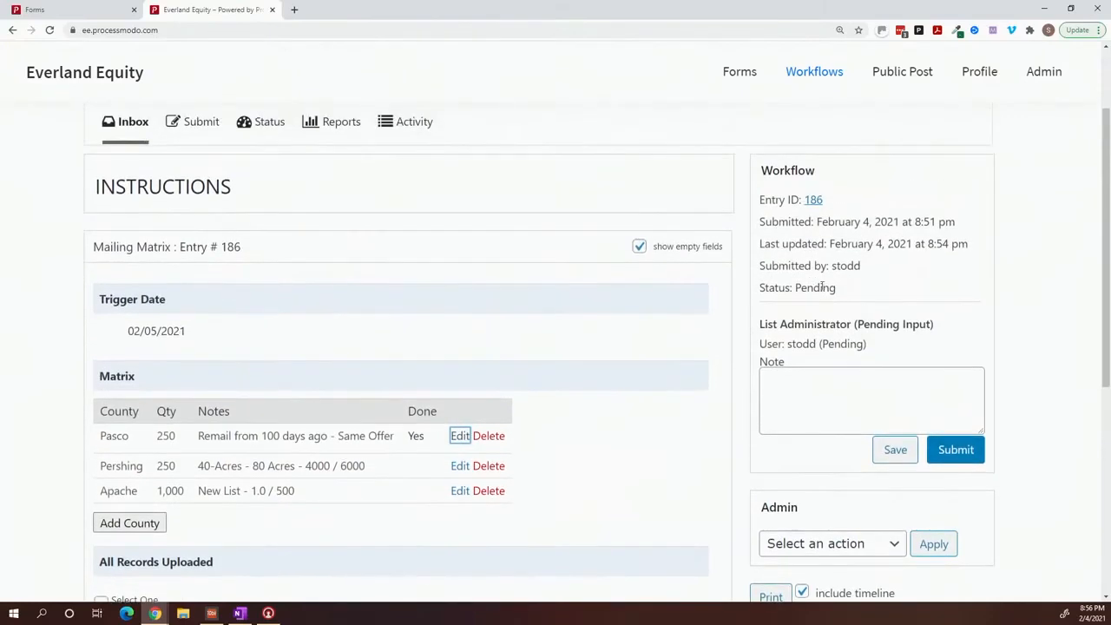
pyautogui.click(886, 458)
pyautogui.scroll(2, 590, 273)
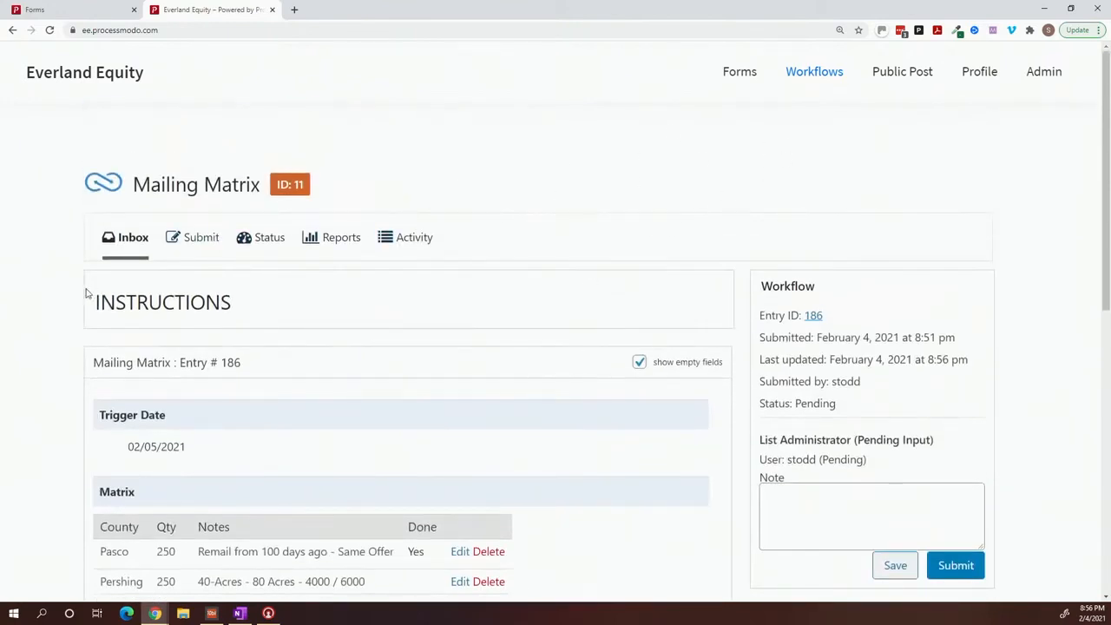
pyautogui.click(123, 246)
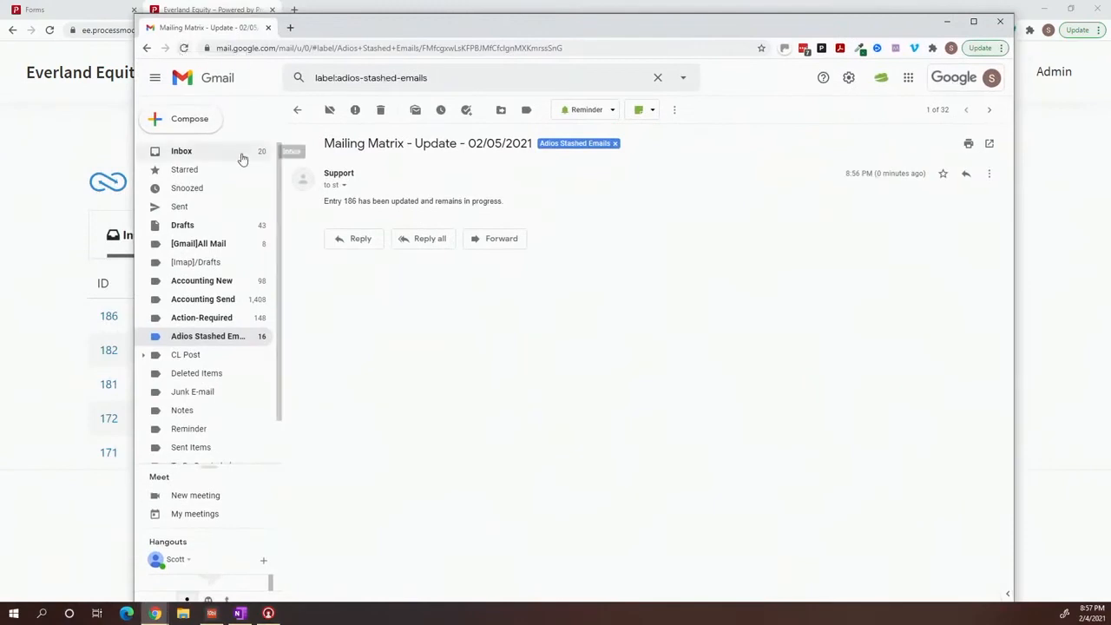
# Review the "Mailing Matrix - Update - 02/05/2021" email in Gmail and move the mail window off the workflow page.
pyautogui.click(297, 110)
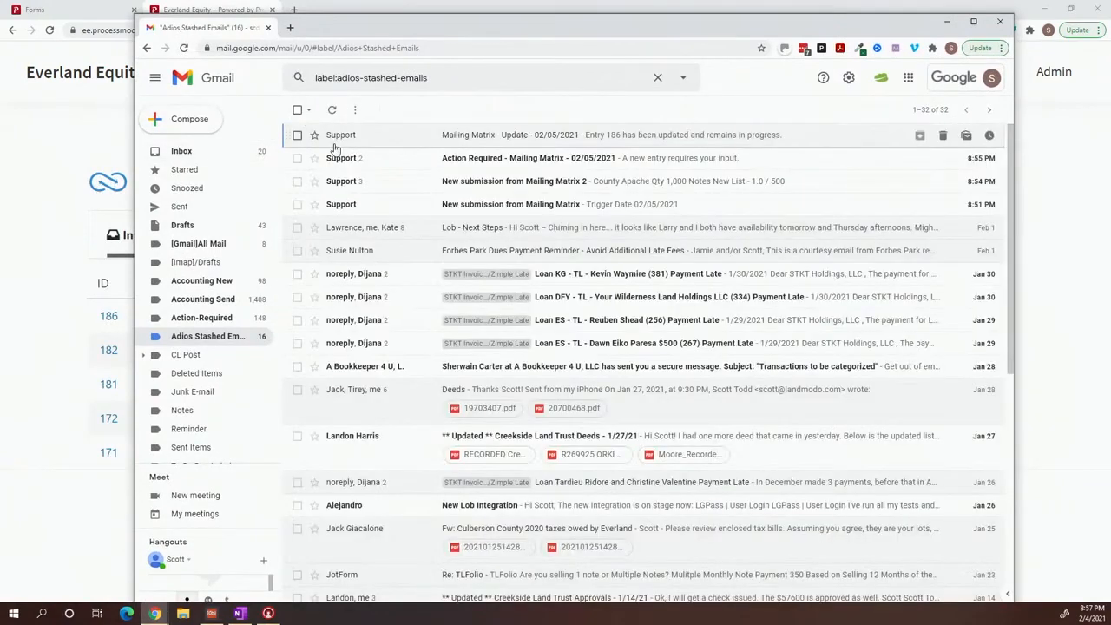
pyautogui.click(450, 140)
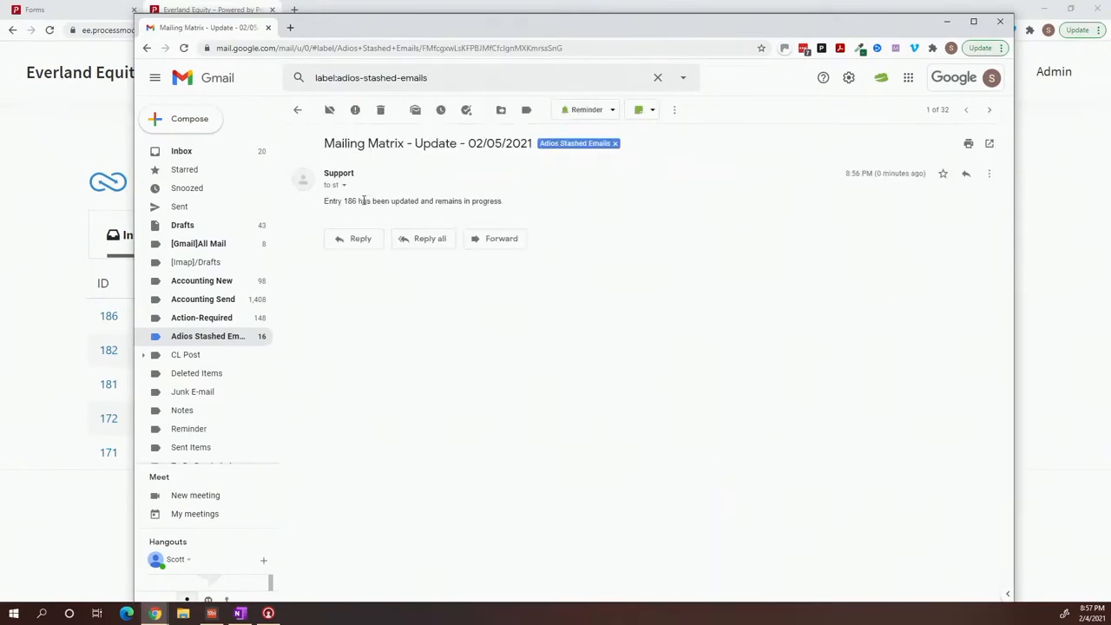
pyautogui.moveTo(333, 204); pyautogui.dragTo(388, 203)
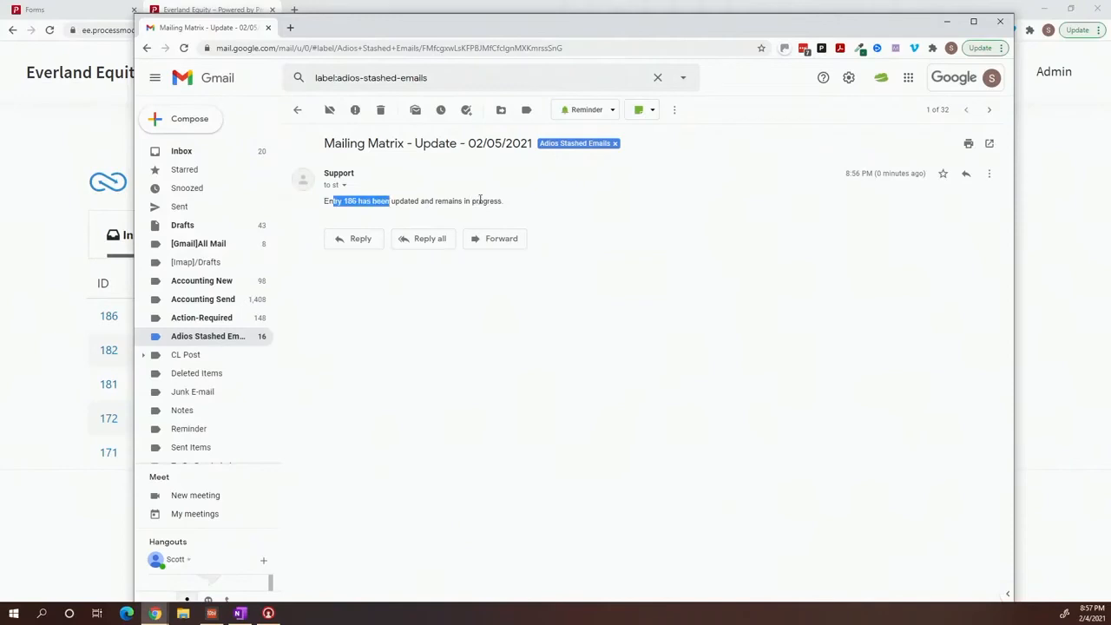
pyautogui.moveTo(509, 27); pyautogui.dragTo(1, 104)
pyautogui.moveTo(1, 146); pyautogui.dragTo(0, 147)
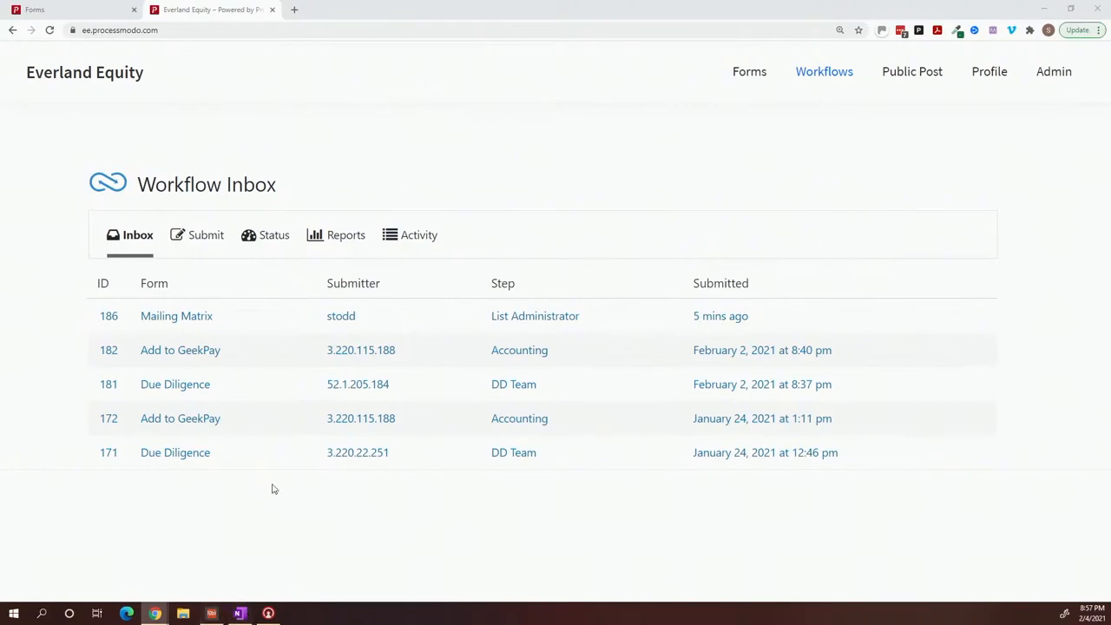
# Reopen the Mailing Matrix entry from the Workflow Inbox and mark the Pershing county as done with Yes.
pyautogui.click(201, 327)
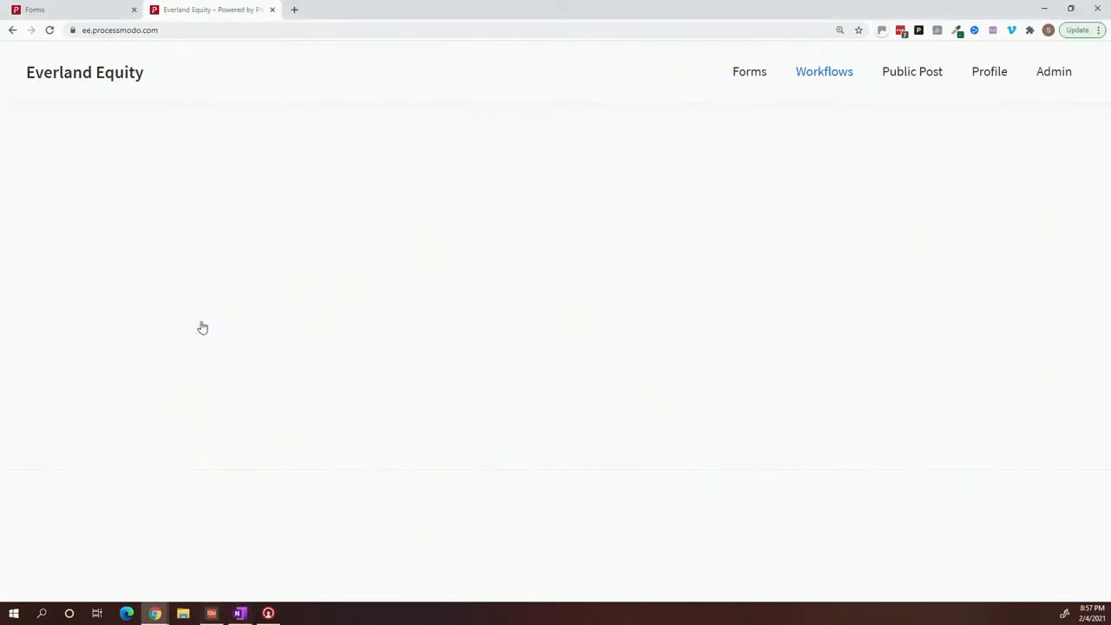
pyautogui.scroll(-1, 273, 370)
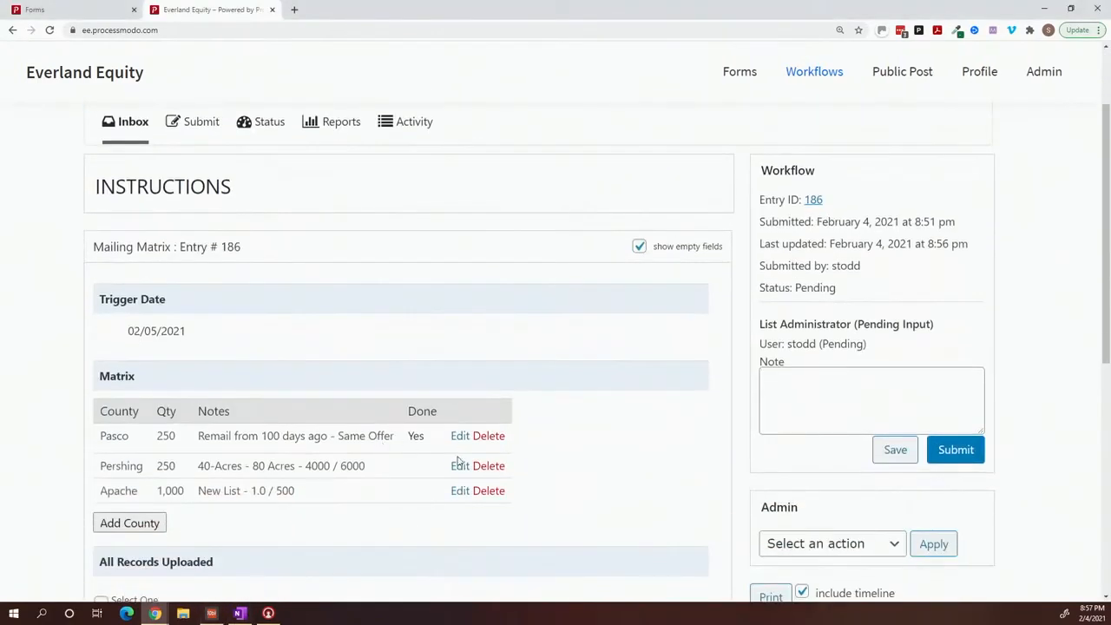
pyautogui.click(460, 467)
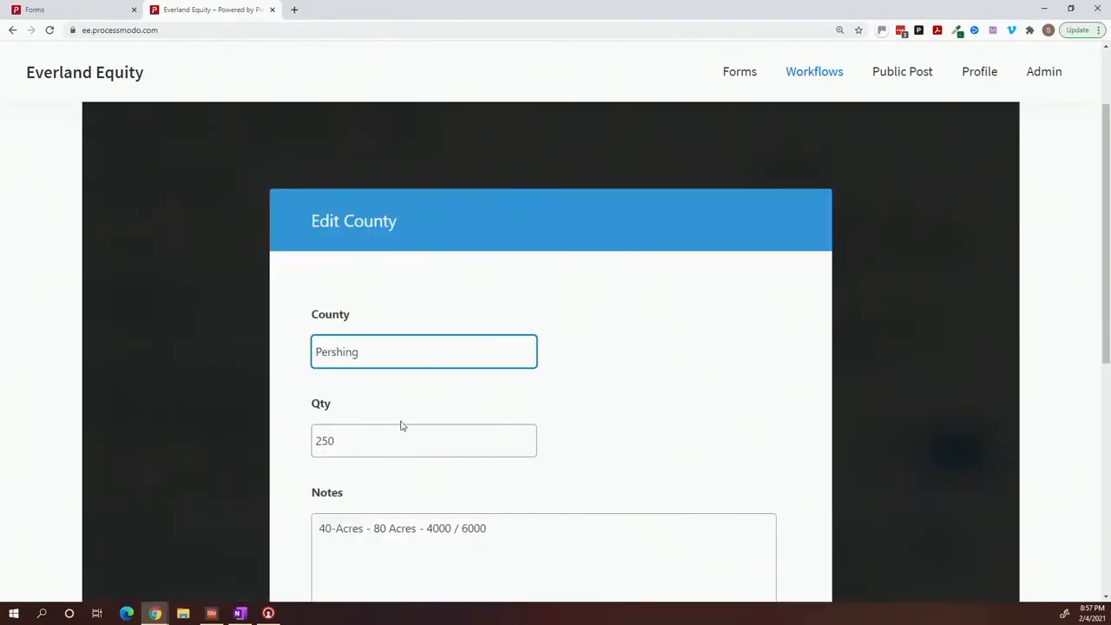
pyautogui.scroll(-3, 399, 424)
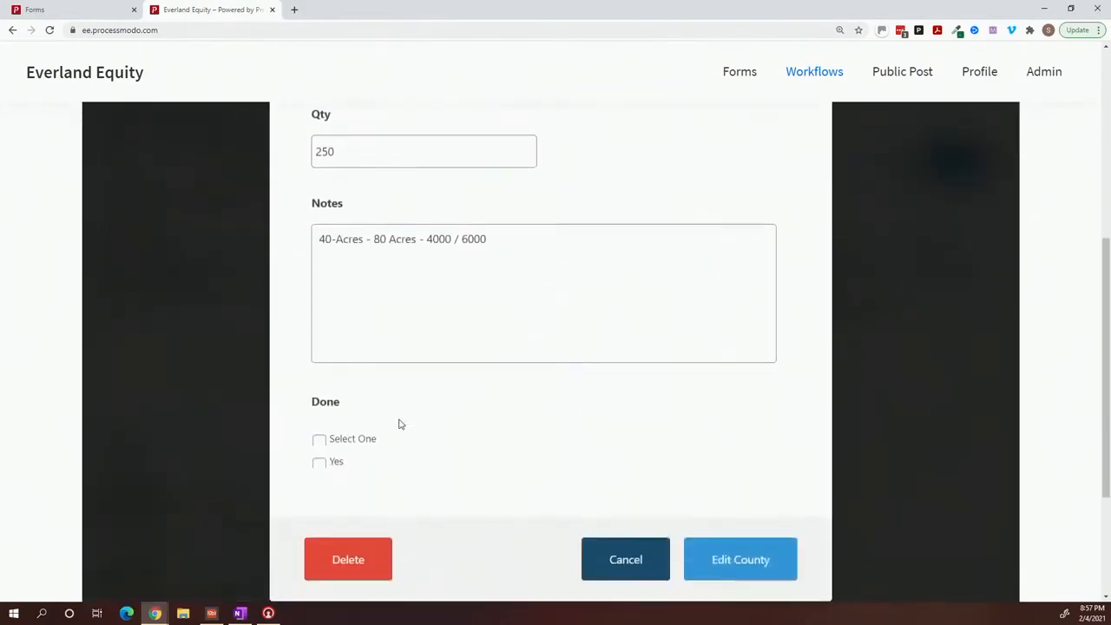
pyautogui.click(338, 441)
pyautogui.click(320, 463)
pyautogui.click(321, 439)
pyautogui.click(717, 579)
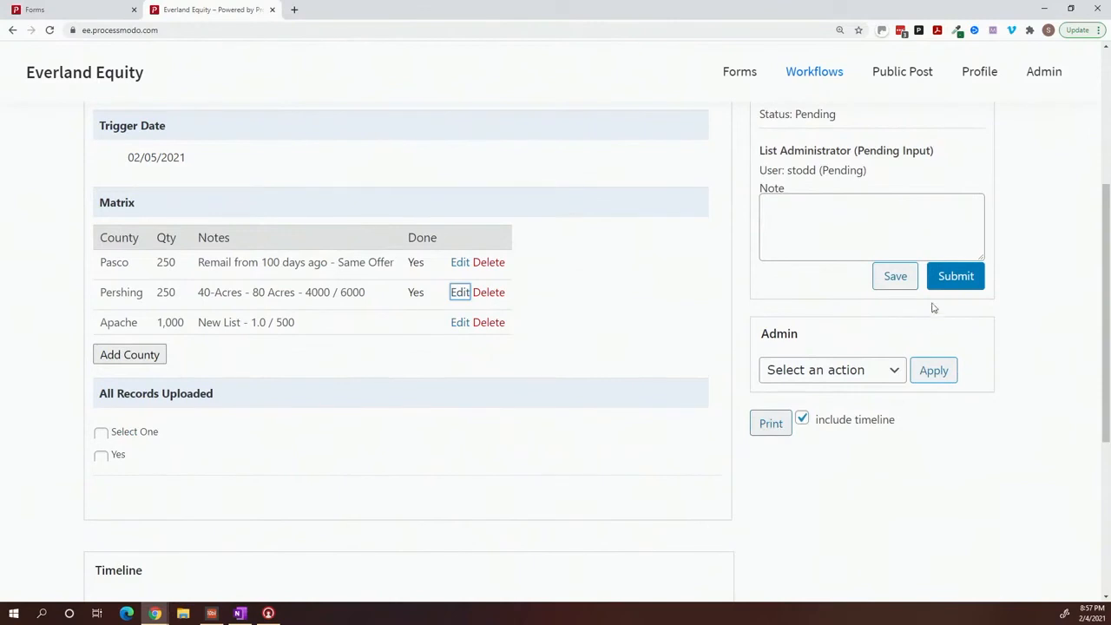
# Save the entry's progress without submitting, and open the Mailing Matrix 2 form in the form editor.
pyautogui.click(908, 286)
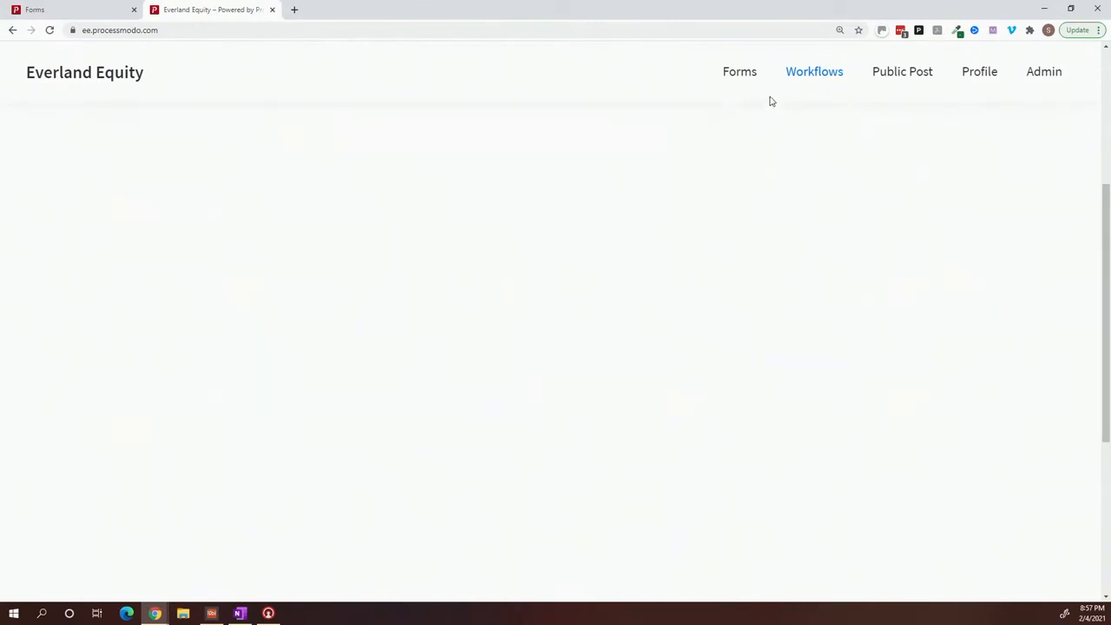
pyautogui.click(64, 14)
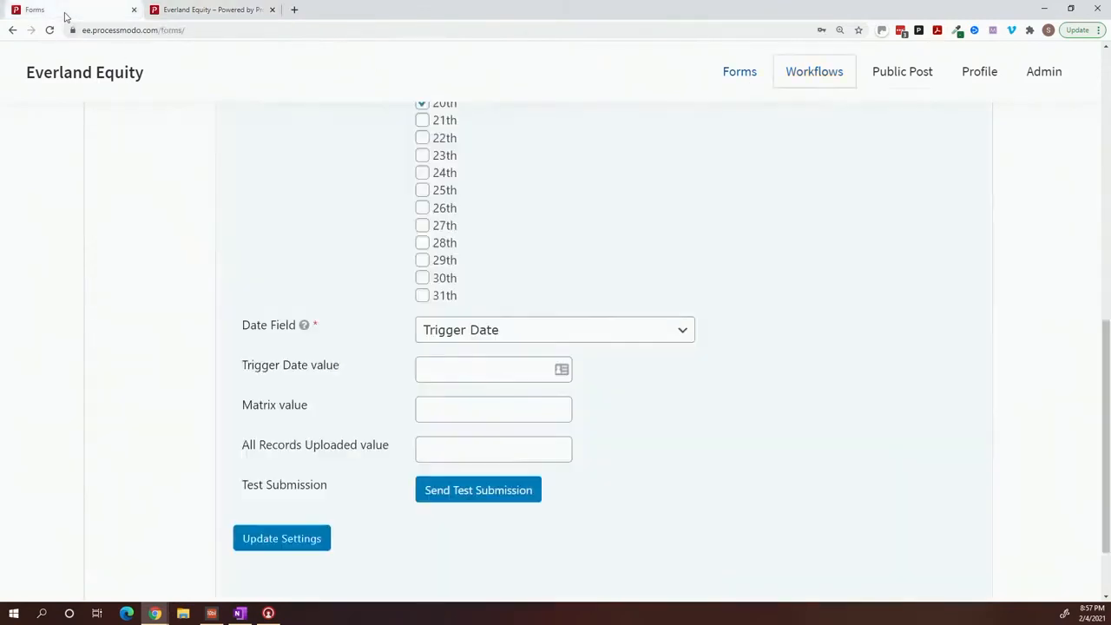
pyautogui.scroll(15, 207, 220)
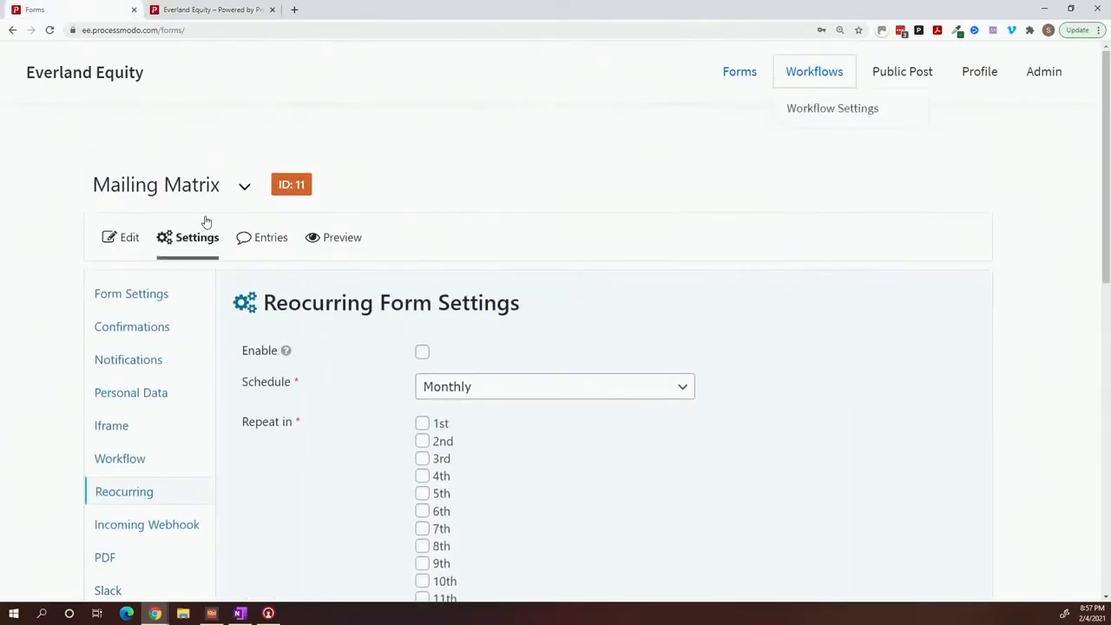
pyautogui.moveTo(198, 239)
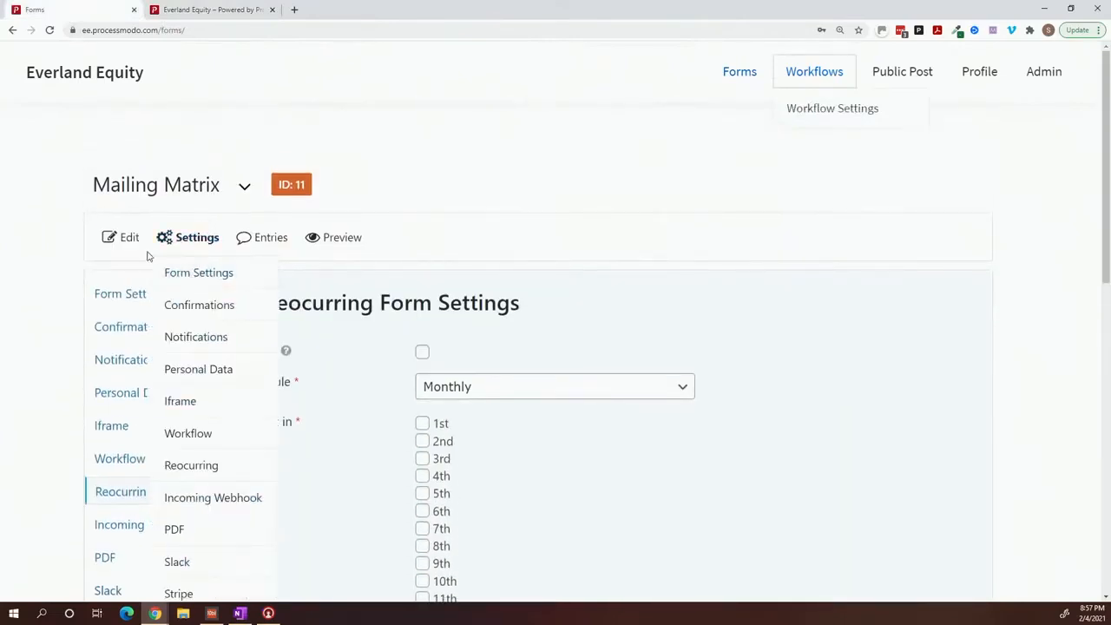
pyautogui.click(245, 185)
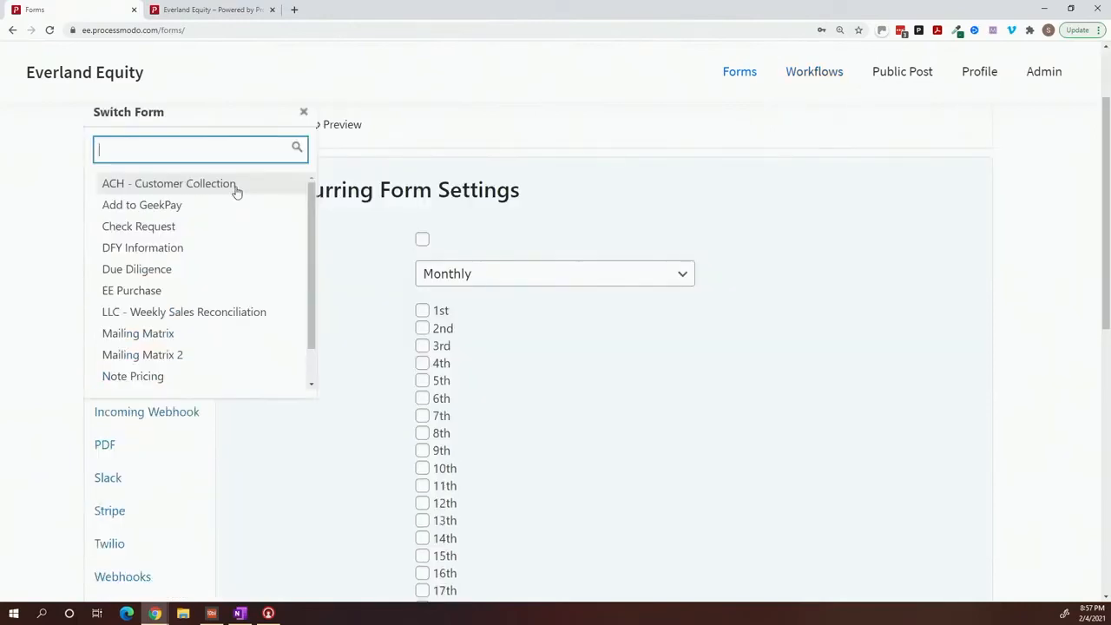
pyautogui.click(156, 352)
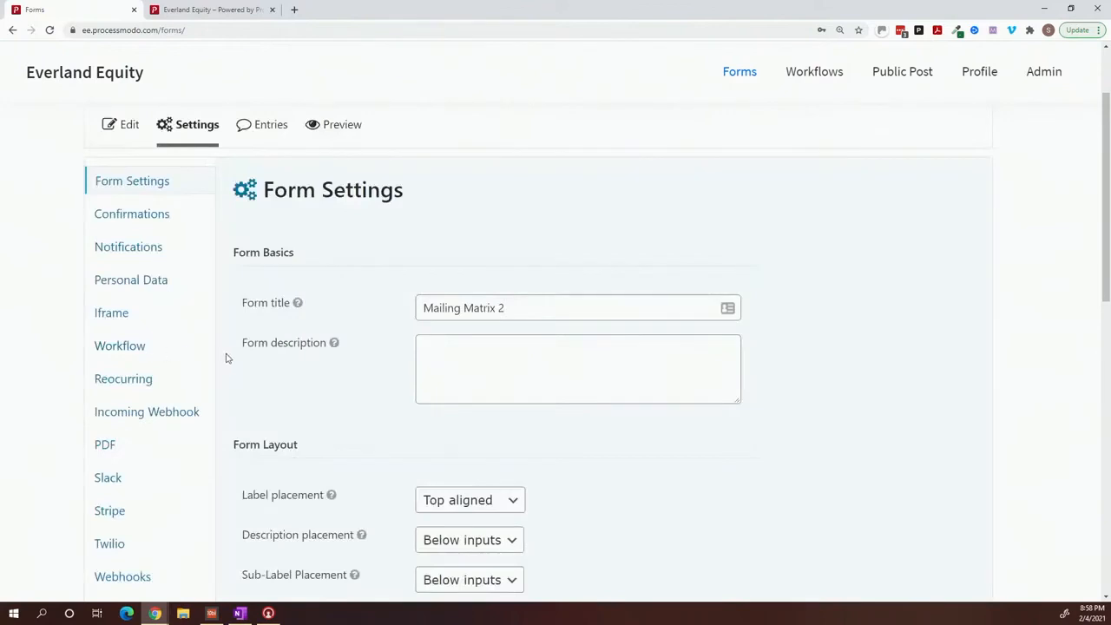
pyautogui.click(122, 124)
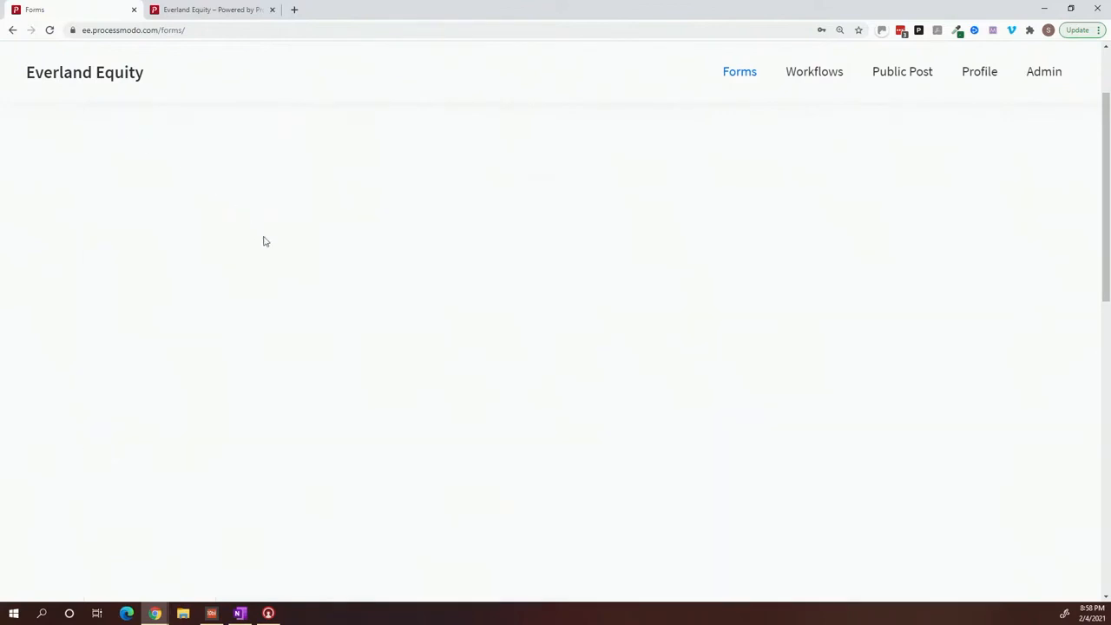
# Remove the "Select One" choice from the Done checkboxes field, leaving only Yes, and update the Mailing Matrix 2 form.
pyautogui.scroll(-3, 325, 323)
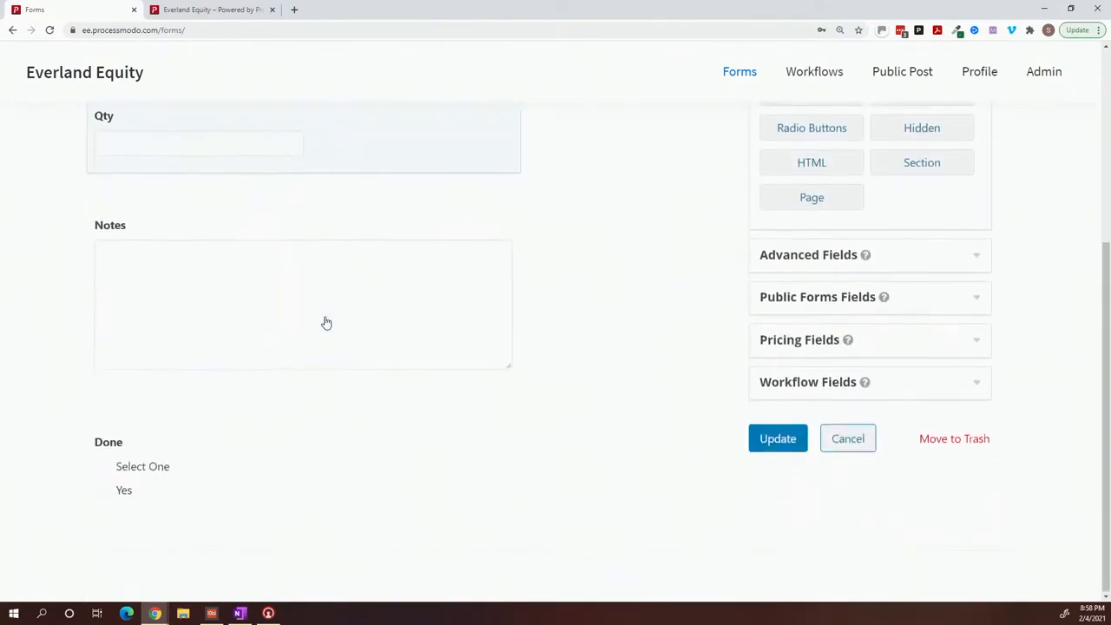
pyautogui.click(182, 469)
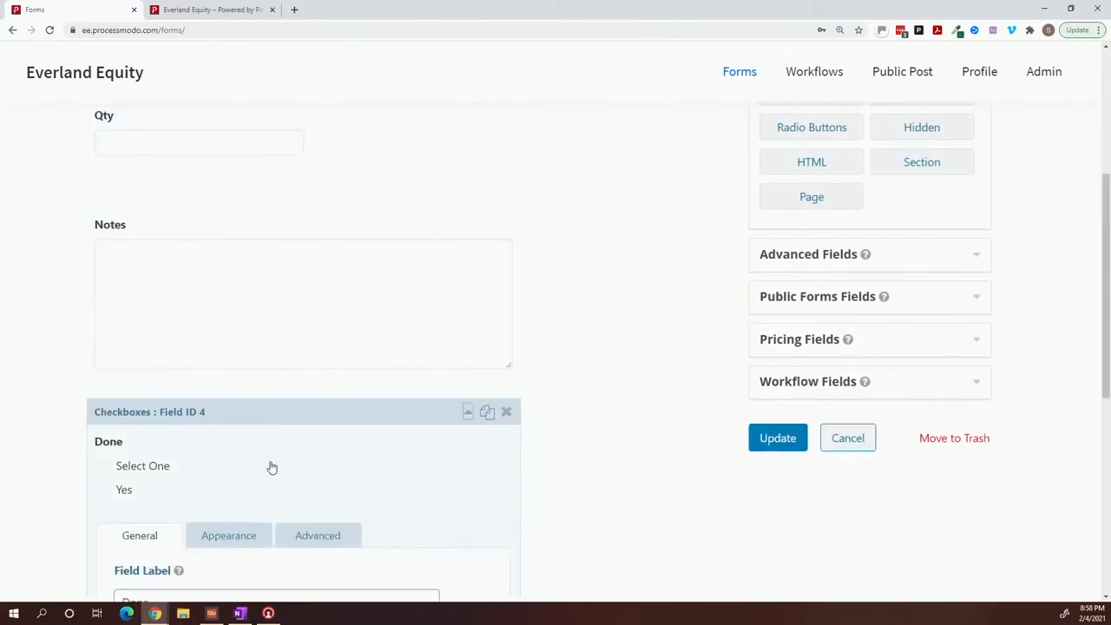
pyautogui.scroll(-4, 270, 466)
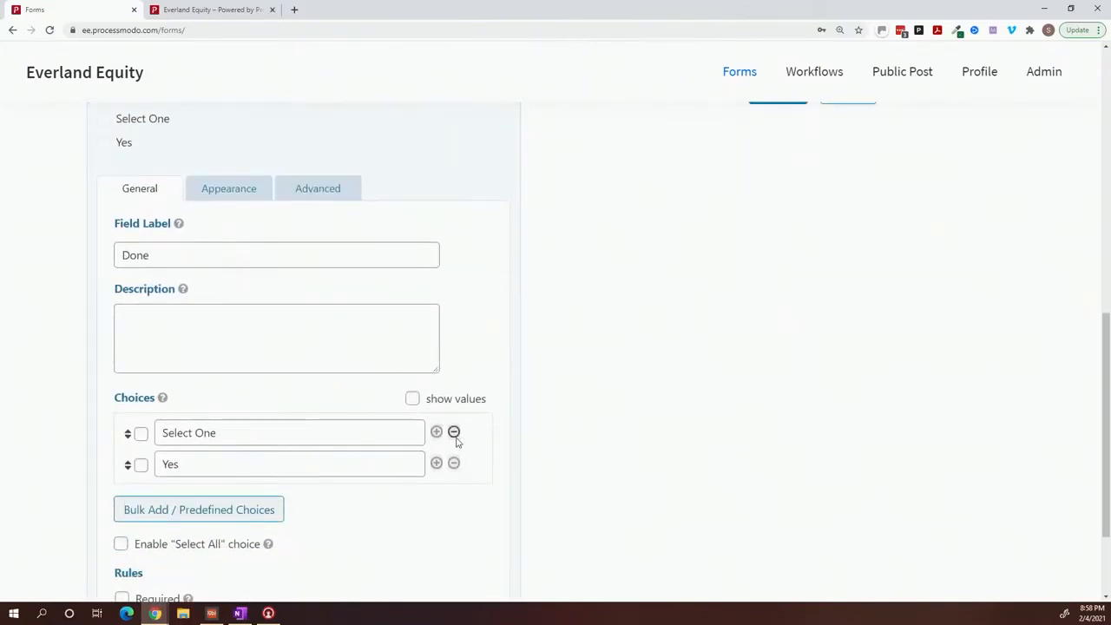
pyautogui.click(454, 432)
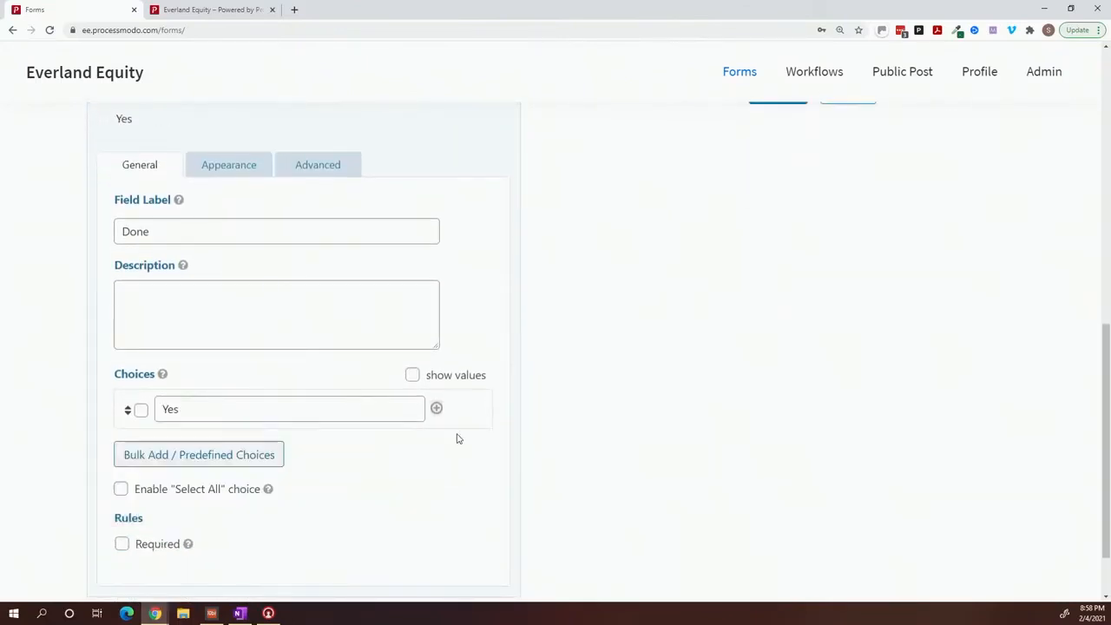
pyautogui.scroll(4, 645, 374)
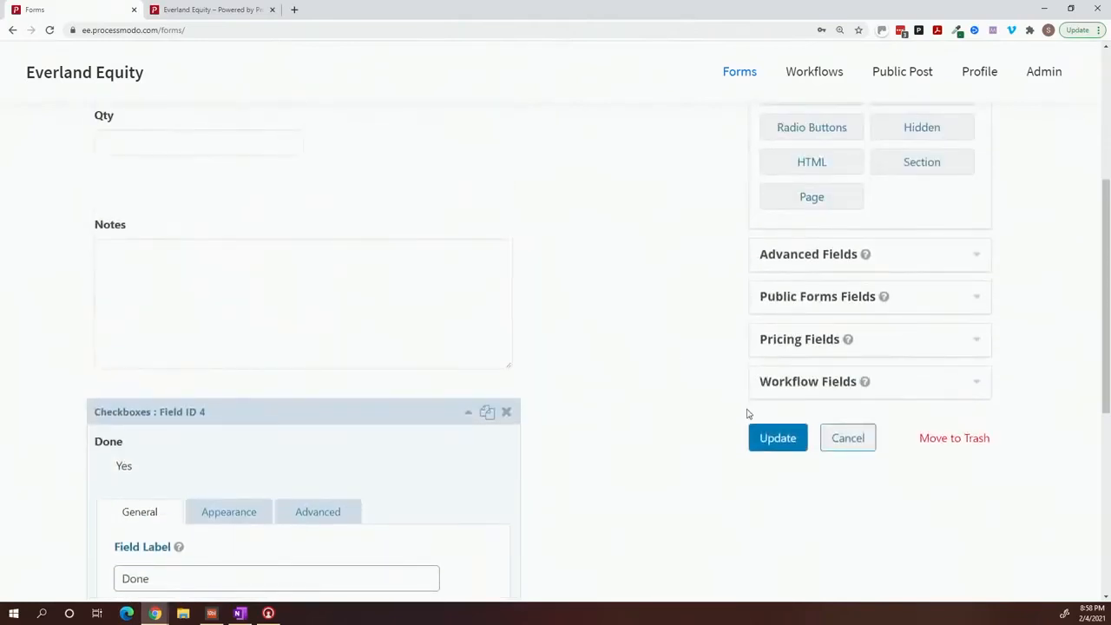
pyautogui.click(776, 441)
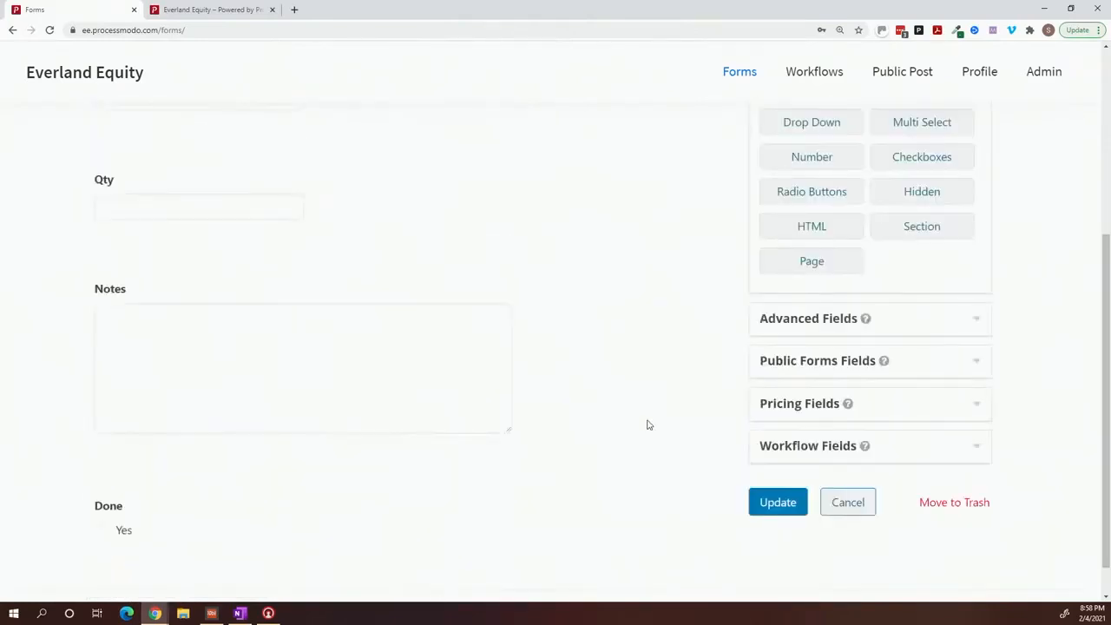
pyautogui.scroll(-1, 647, 424)
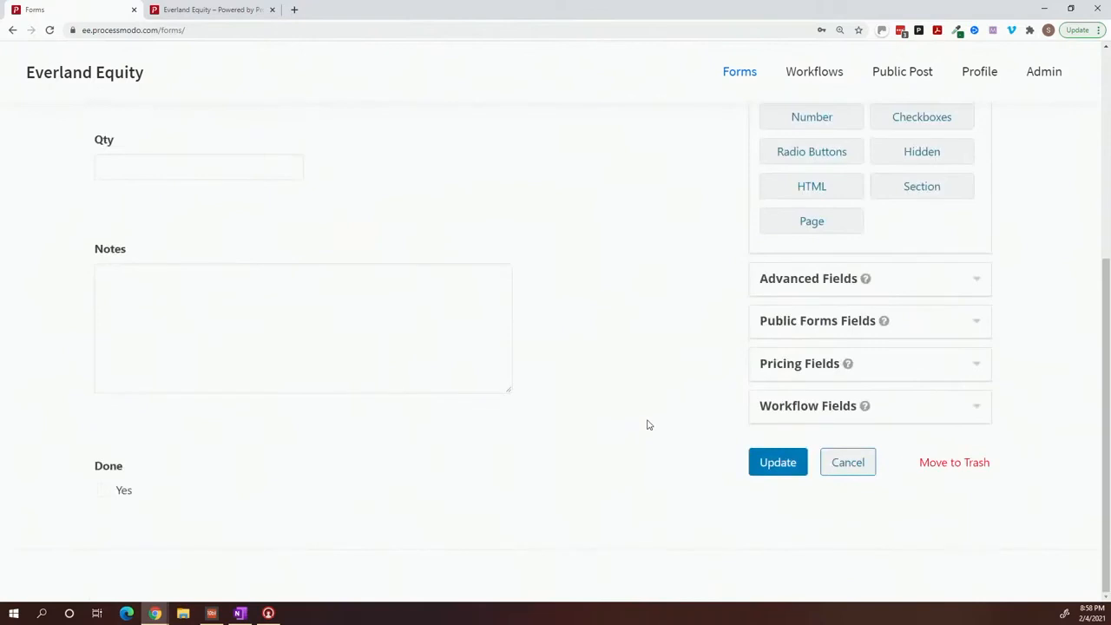
pyautogui.scroll(2, 647, 425)
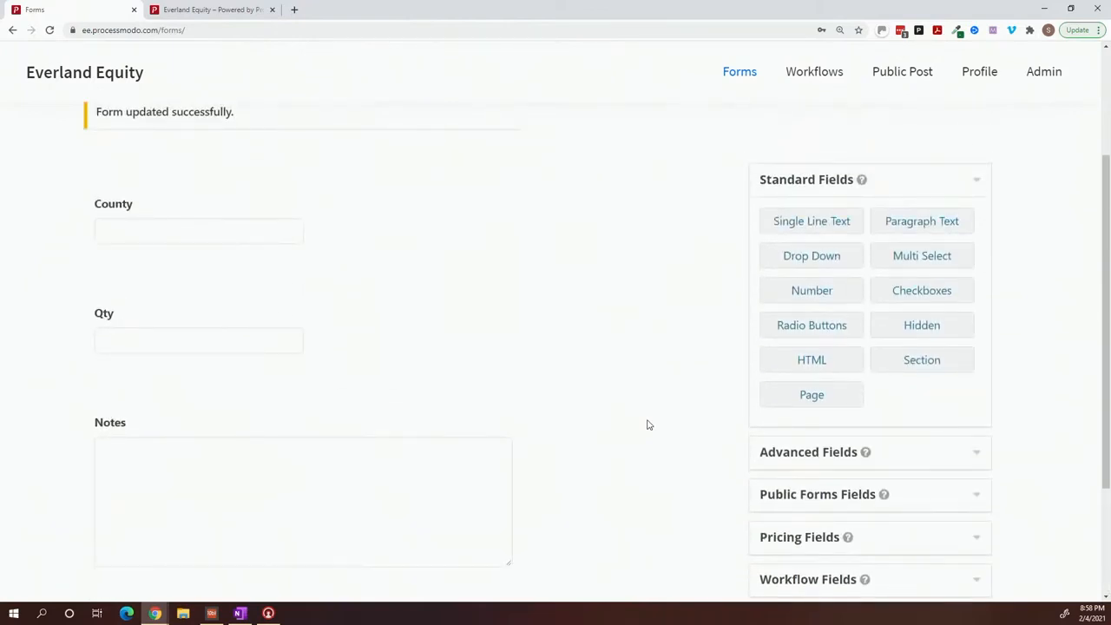
pyautogui.scroll(-2, 647, 424)
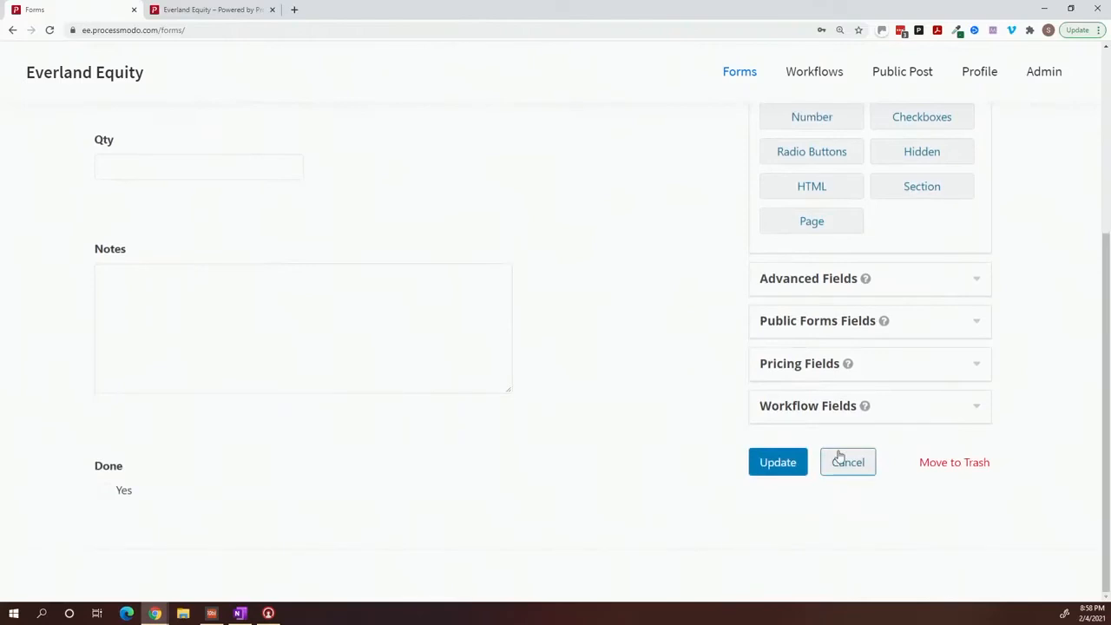
# Switch the form editor back to the Mailing Matrix form.
pyautogui.scroll(3, 662, 424)
pyautogui.moveTo(183, 244)
pyautogui.click(197, 192)
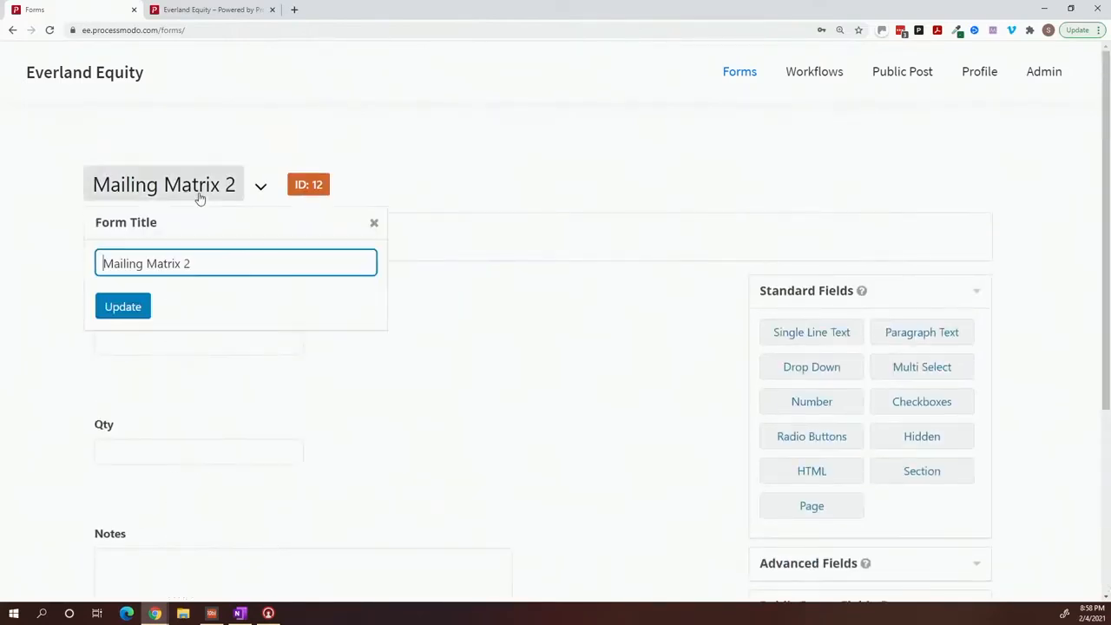
pyautogui.click(262, 186)
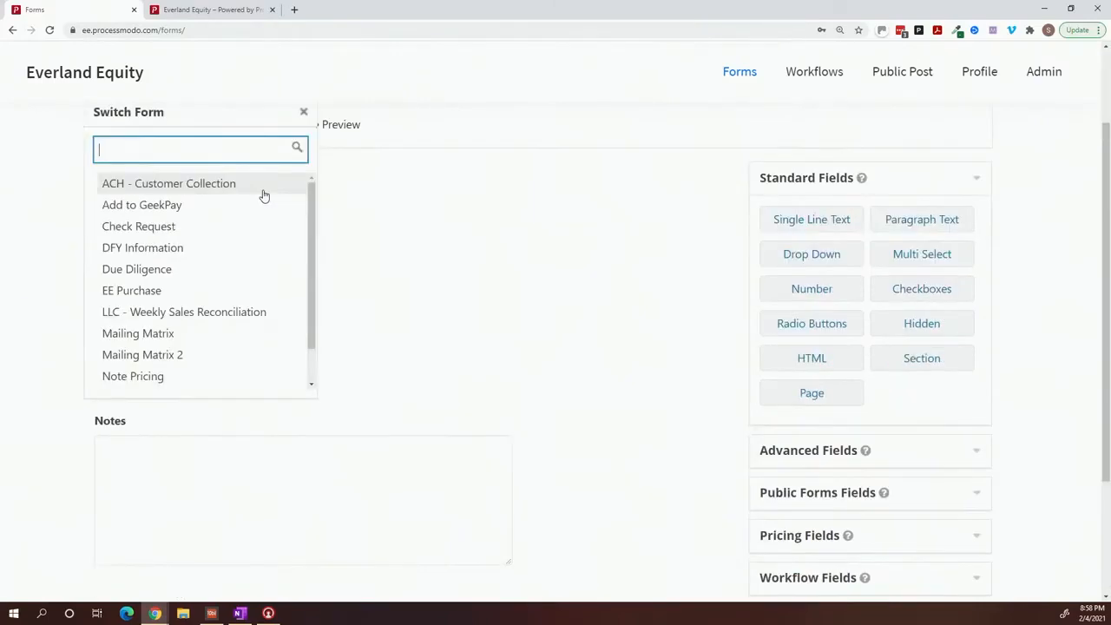
pyautogui.click(192, 341)
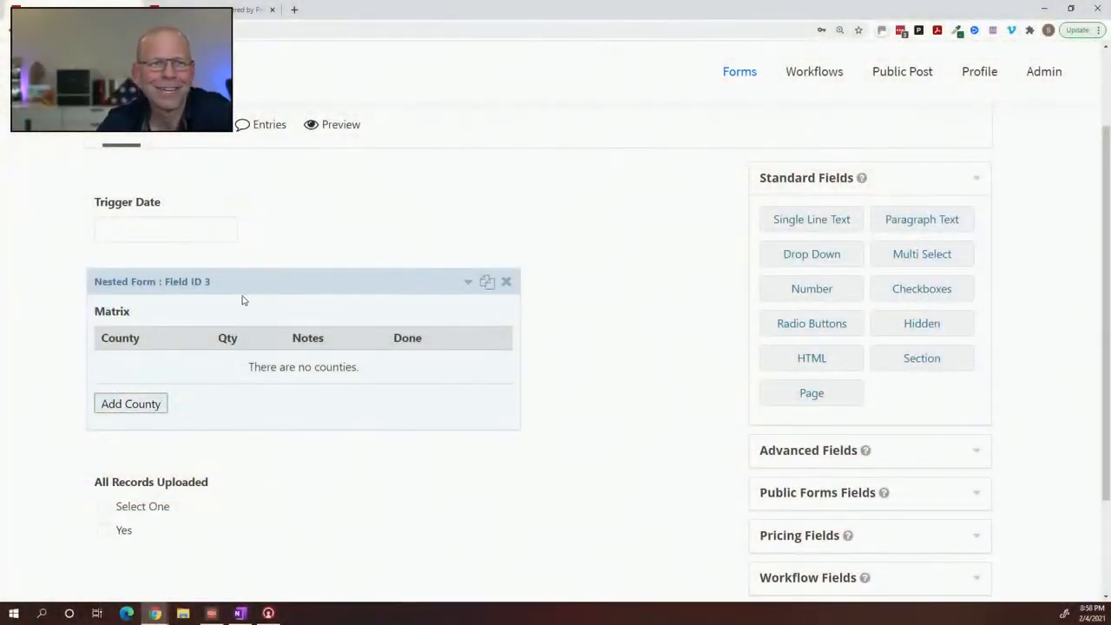
# Examine the general, appearance and advanced settings of the Matrix nested form field.
pyautogui.click(254, 302)
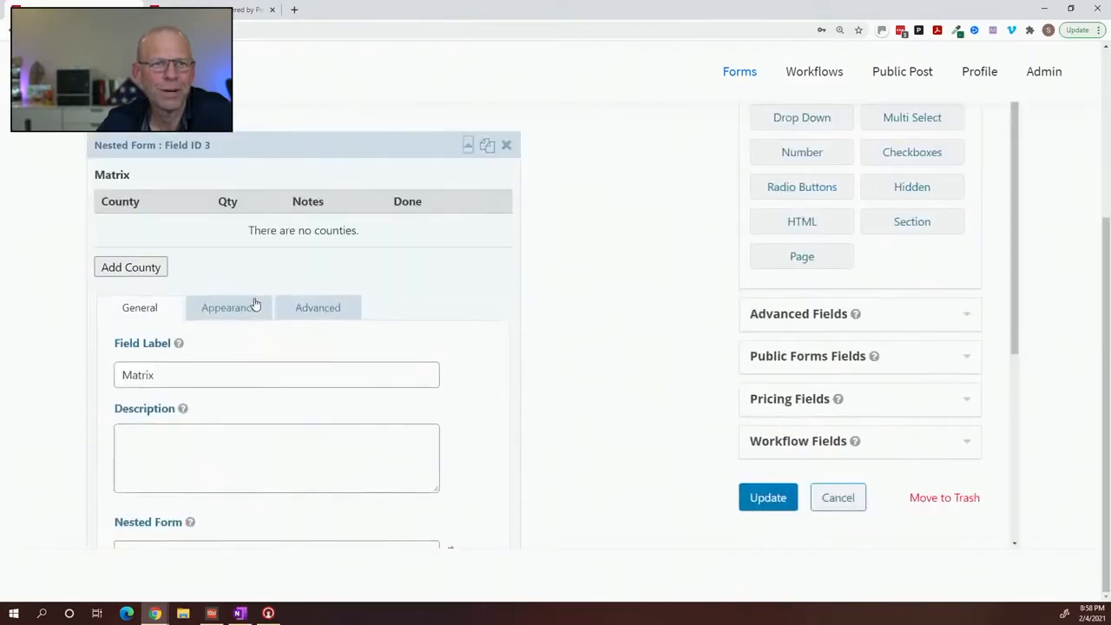
pyautogui.scroll(-2, 268, 410)
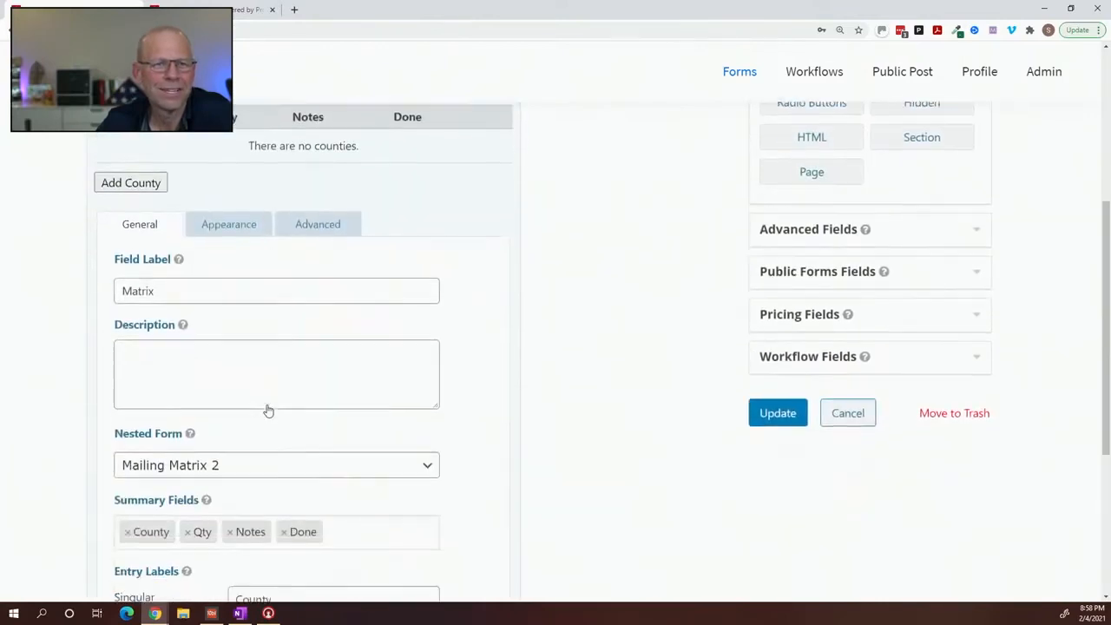
pyautogui.scroll(-3, 268, 410)
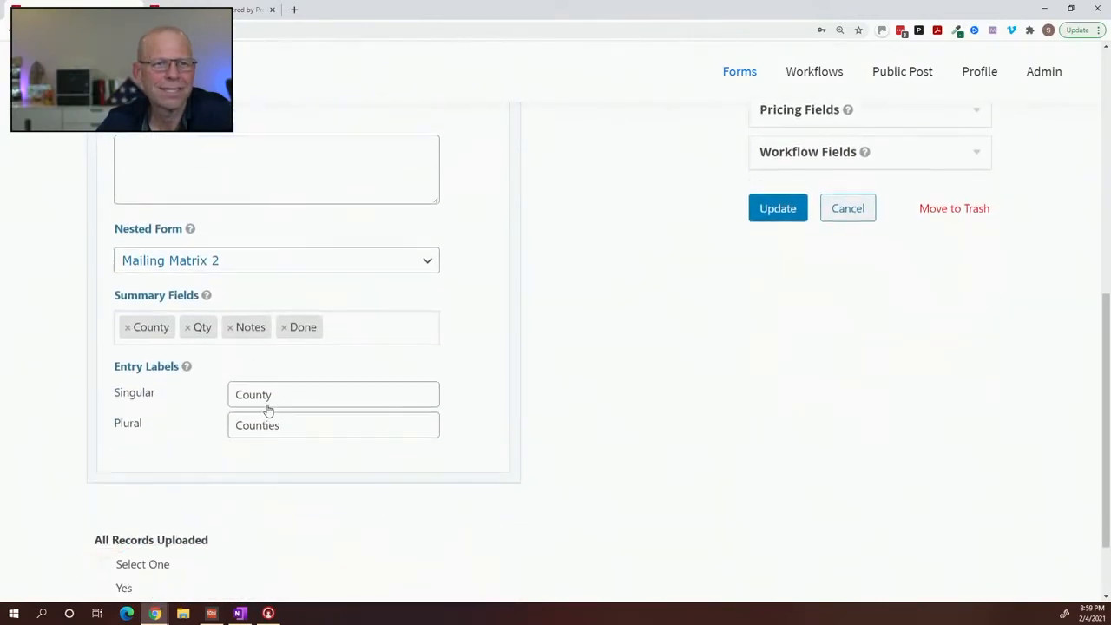
pyautogui.scroll(3, 267, 405)
pyautogui.scroll(2, 267, 405)
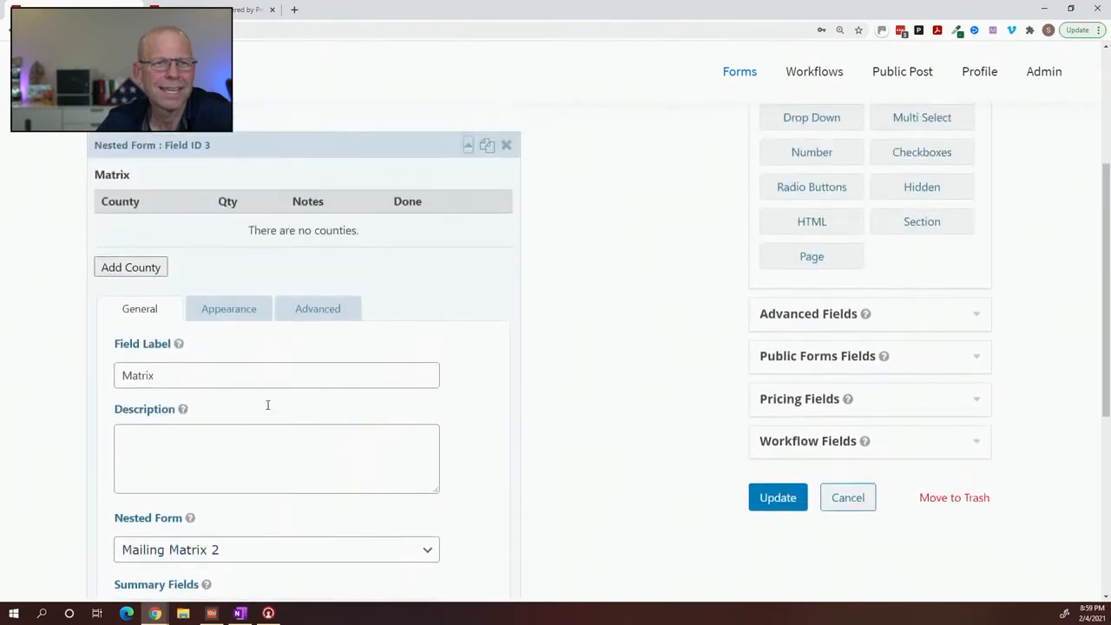
pyautogui.click(253, 317)
pyautogui.scroll(-1, 280, 385)
pyautogui.scroll(-1, 280, 385)
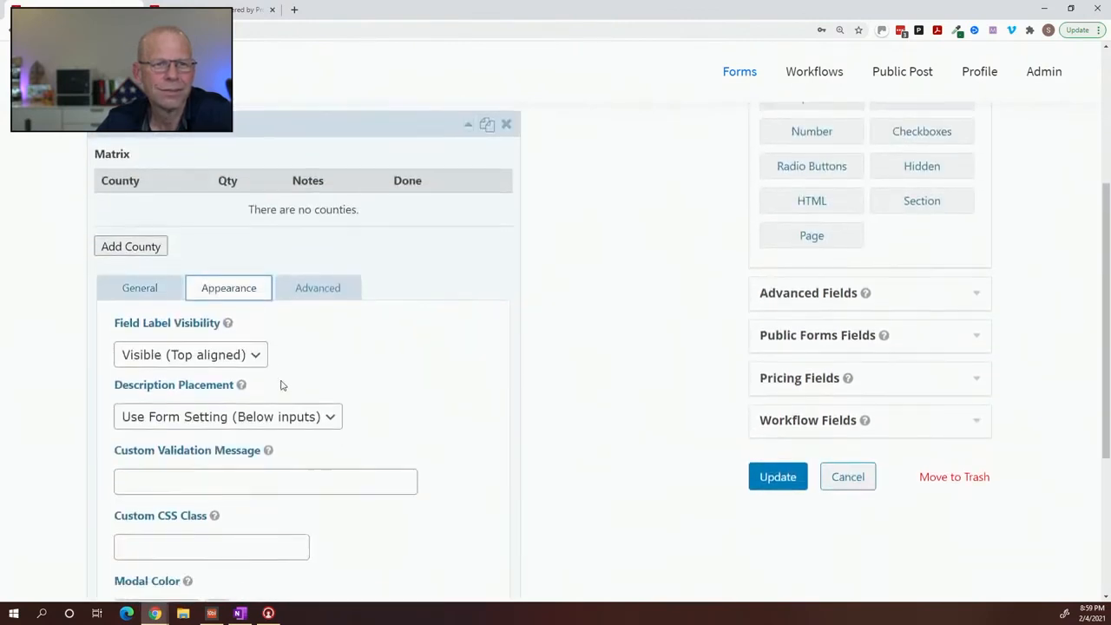
pyautogui.scroll(1, 280, 381)
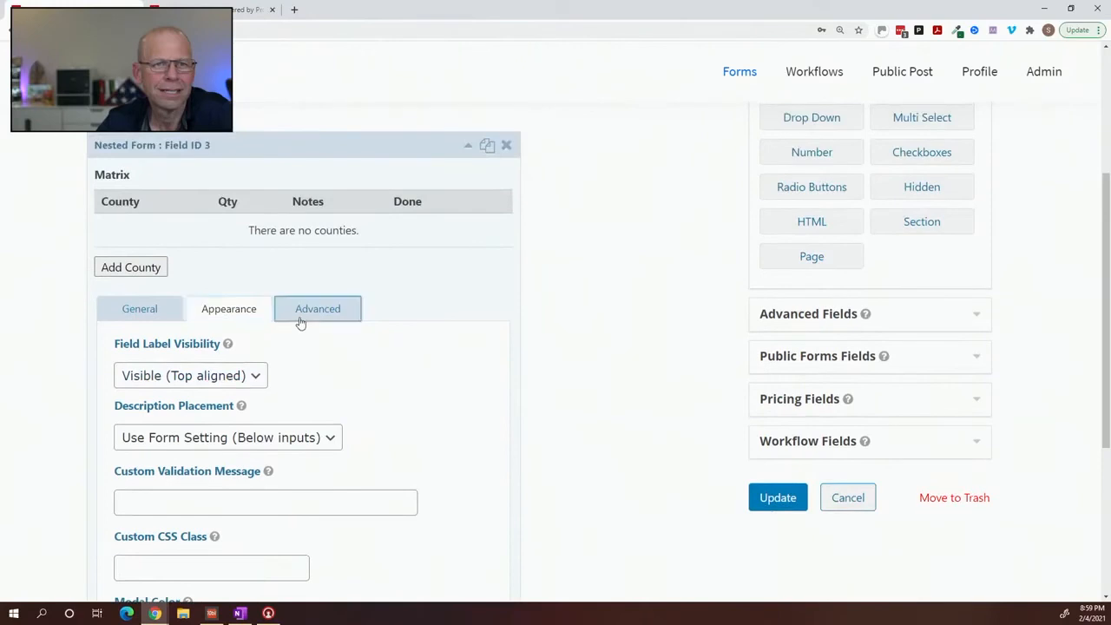
pyautogui.click(300, 322)
pyautogui.scroll(-1, 361, 408)
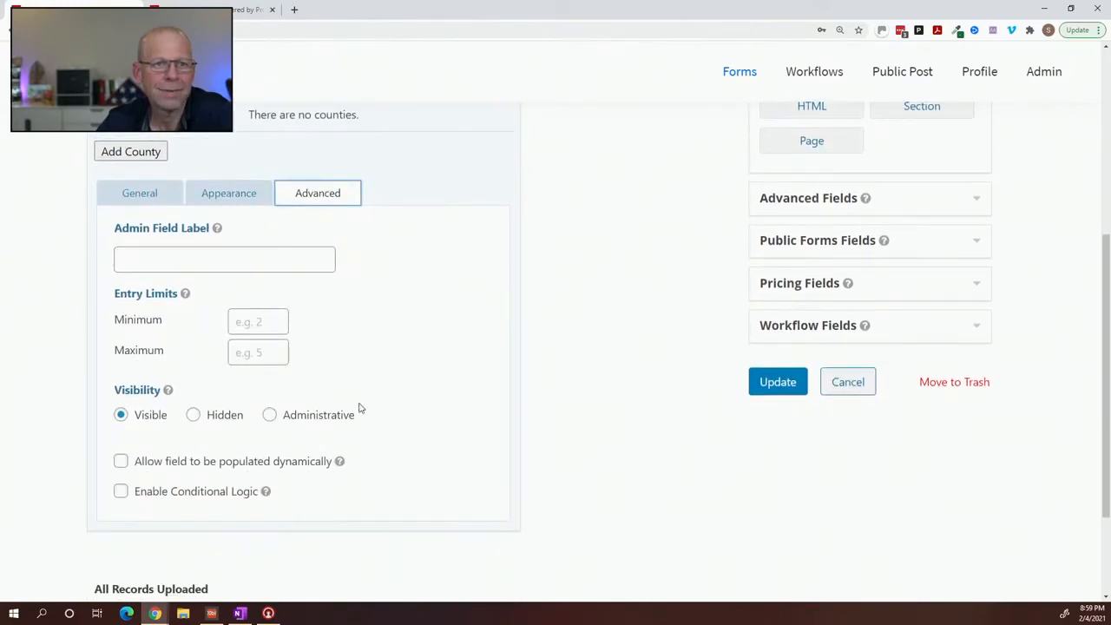
pyautogui.scroll(-1, 361, 408)
pyautogui.scroll(2, 358, 405)
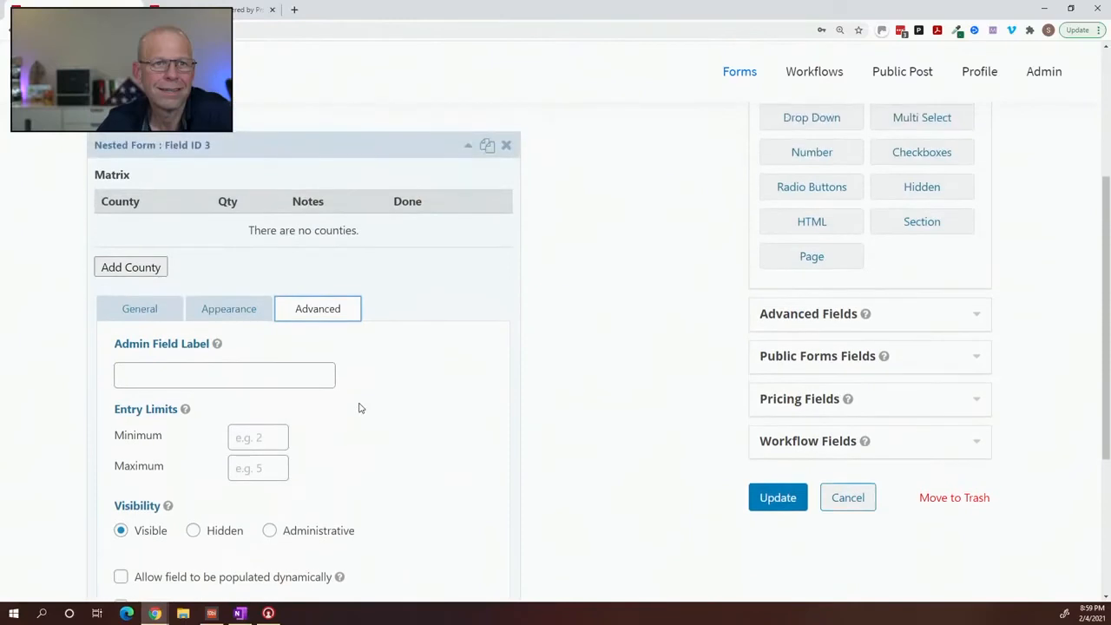
# Recheck the Matrix field's general settings, including its nested form, summary fields and entry labels.
pyautogui.click(167, 313)
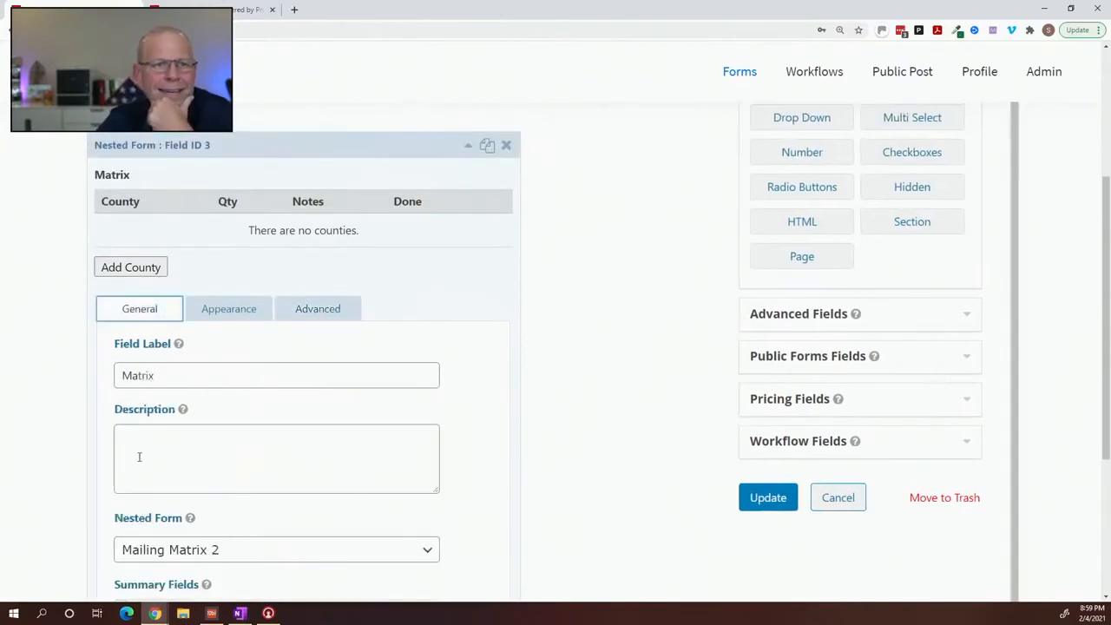
pyautogui.scroll(-1, 133, 486)
pyautogui.scroll(-1, 133, 486)
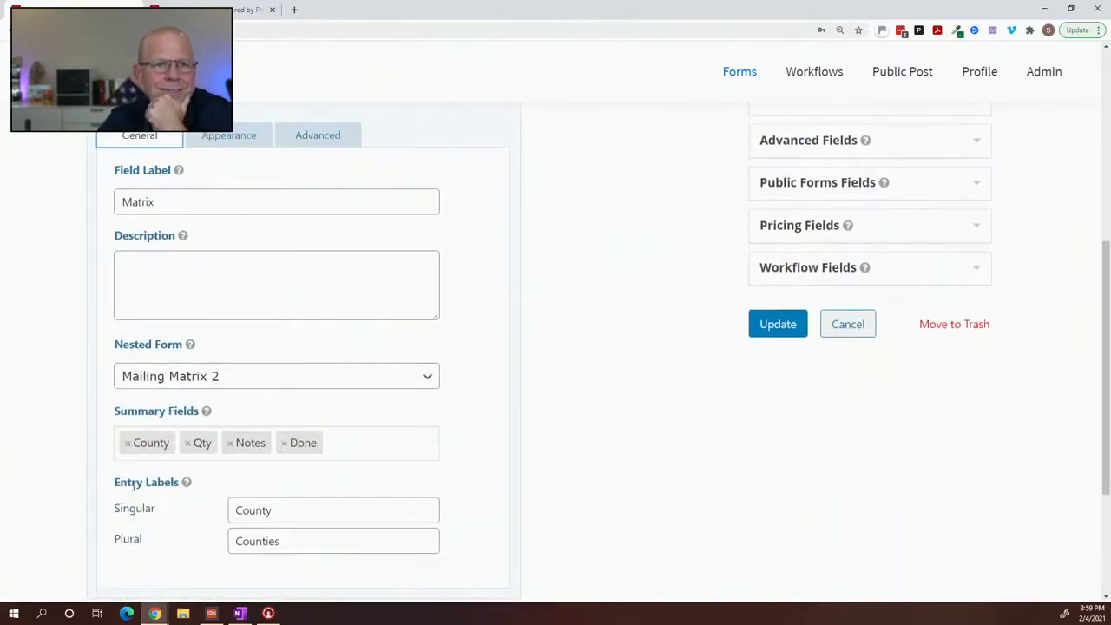
pyautogui.scroll(1, 133, 486)
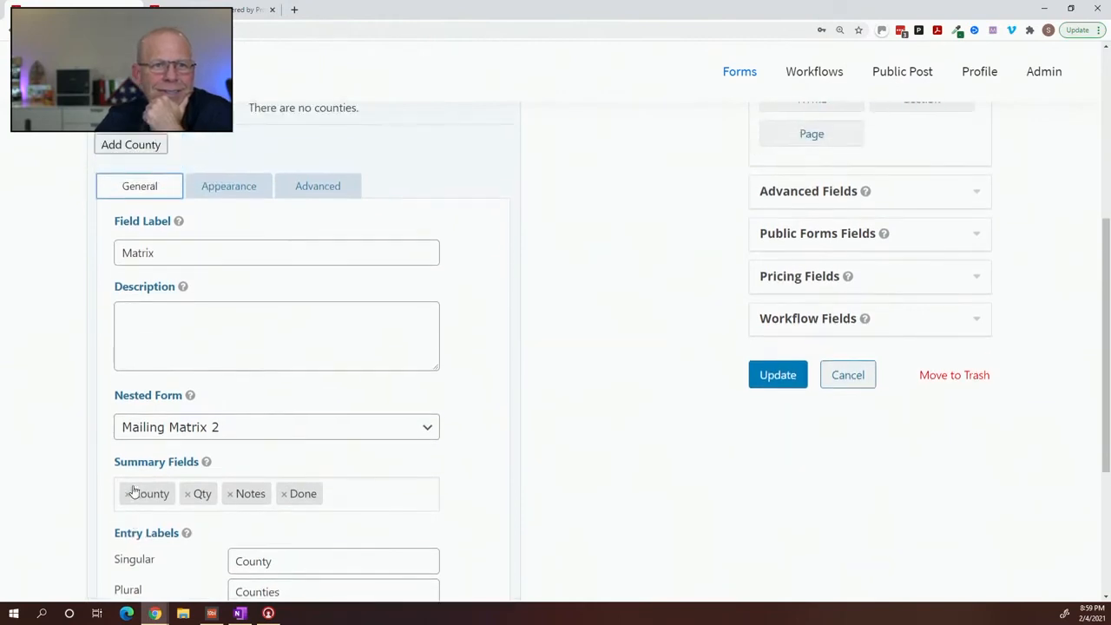
pyautogui.scroll(-2, 132, 484)
pyautogui.scroll(2, 133, 488)
pyautogui.scroll(1, 133, 490)
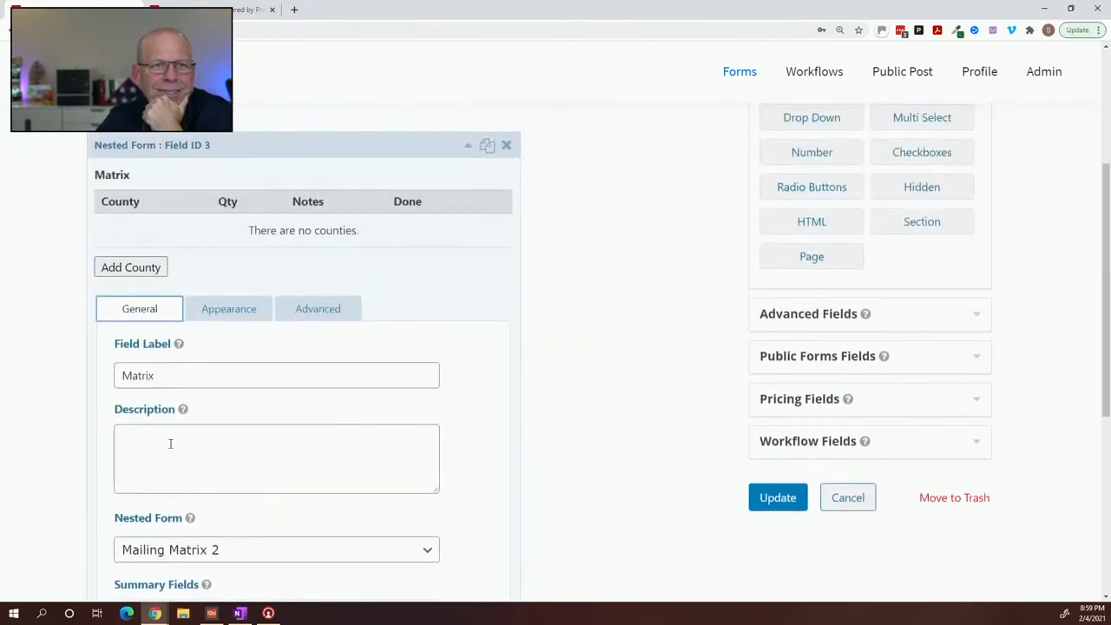
# Look over the Matrix field's appearance options and allow the field to be populated dynamically.
pyautogui.click(232, 312)
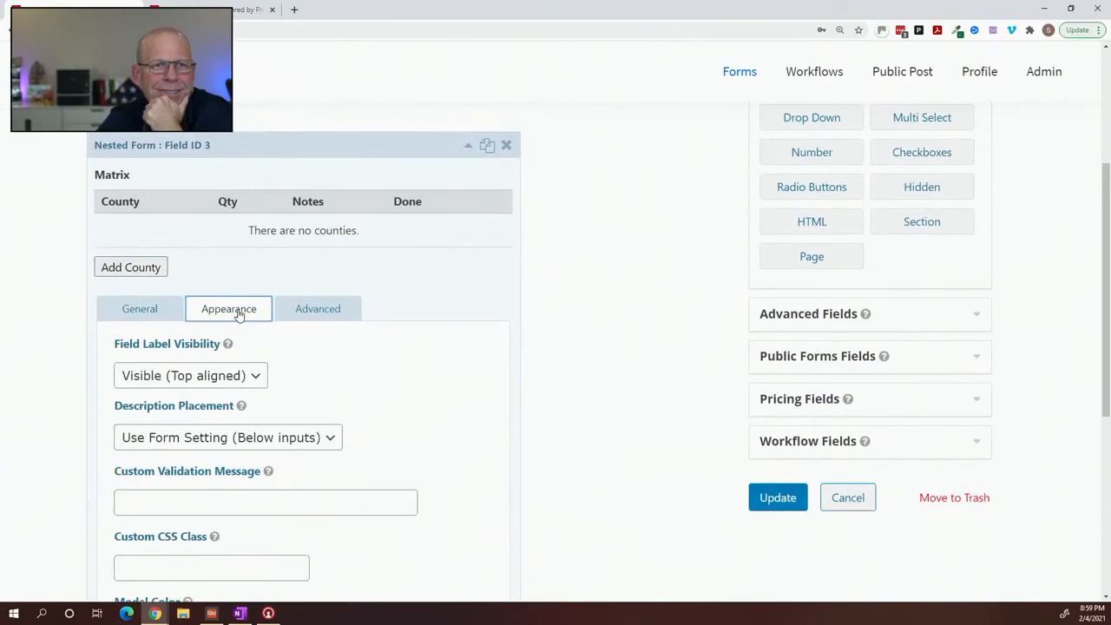
pyautogui.scroll(-1, 321, 392)
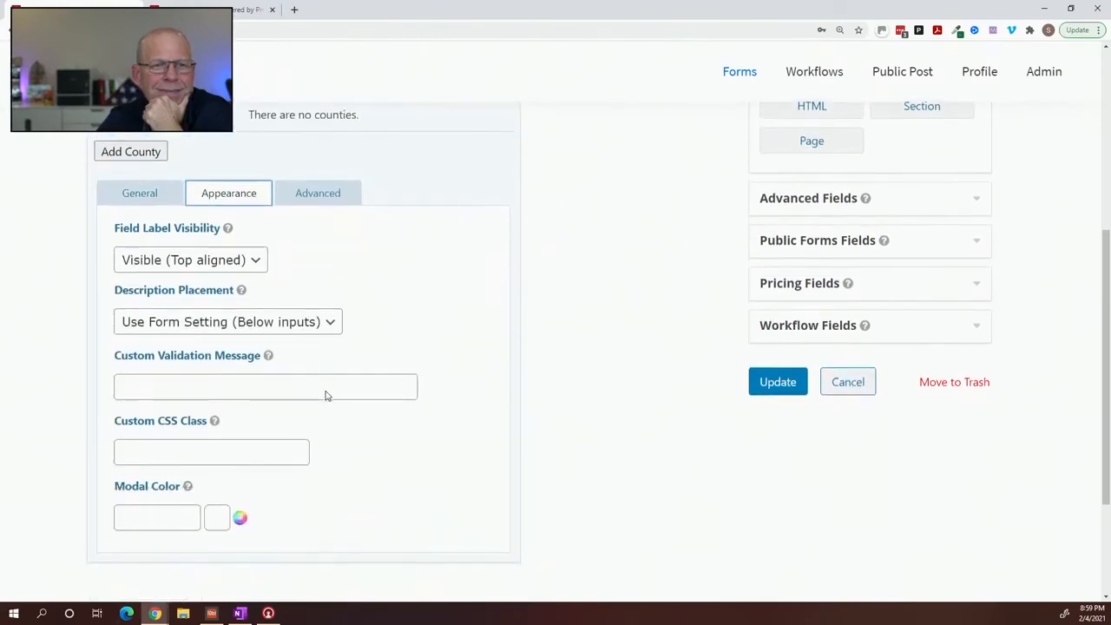
pyautogui.click(333, 205)
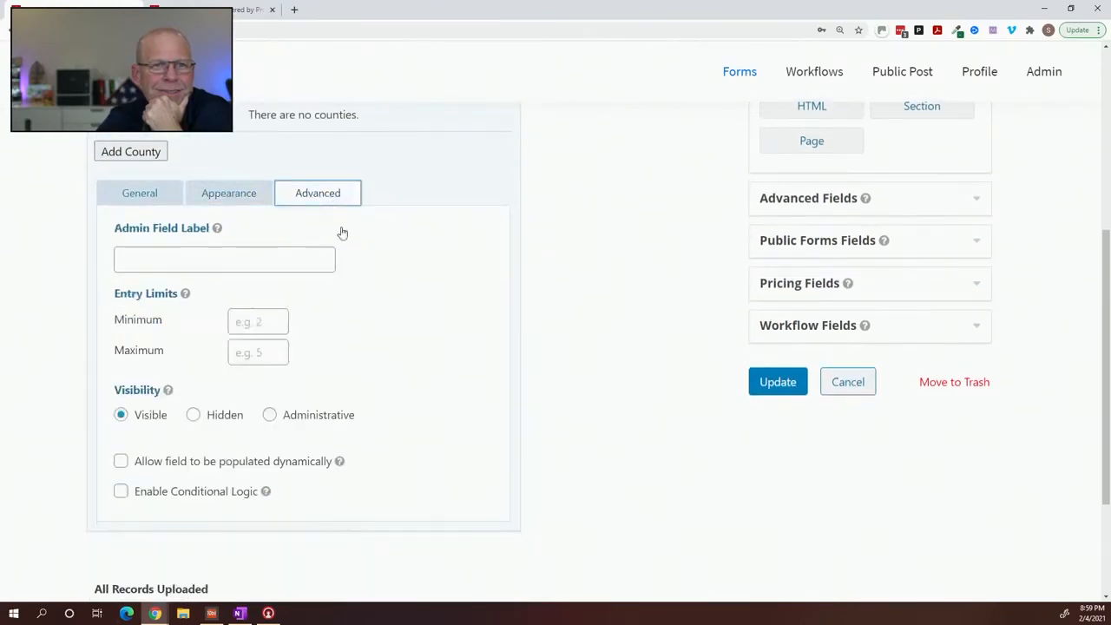
pyautogui.click(172, 469)
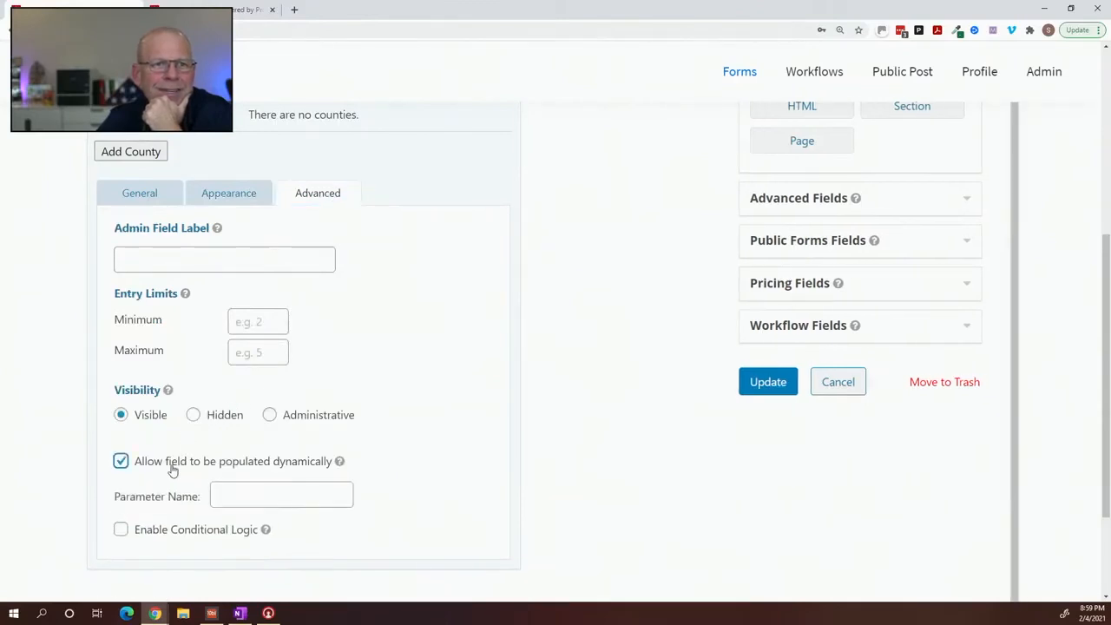
# Turn off dynamic population for the Matrix nested form field and collapse its settings.
pyautogui.click(172, 470)
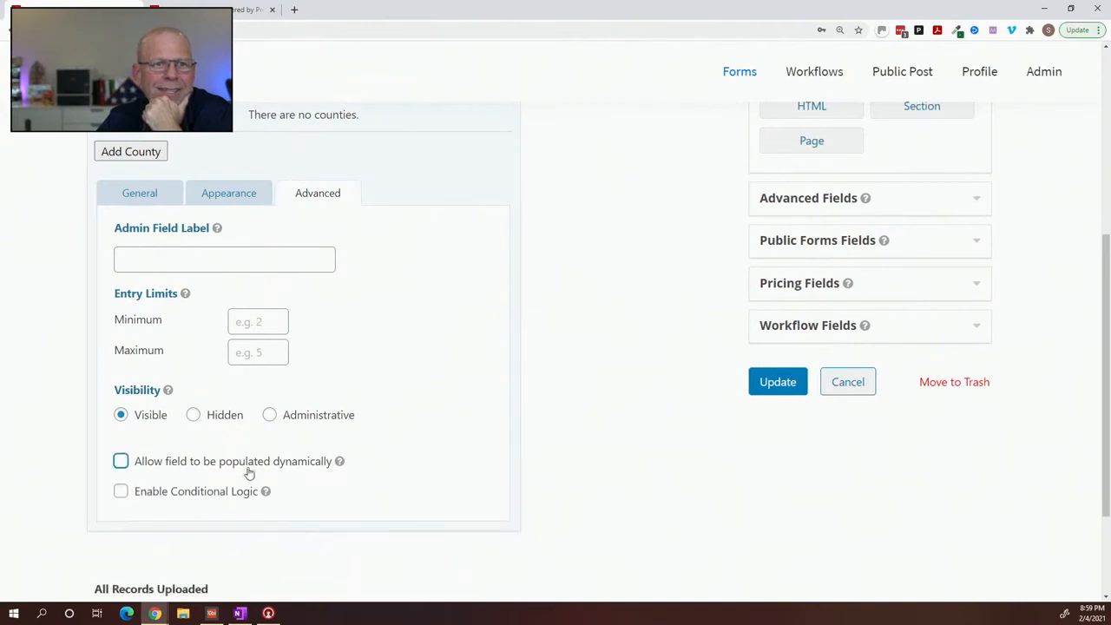
pyautogui.scroll(2, 386, 463)
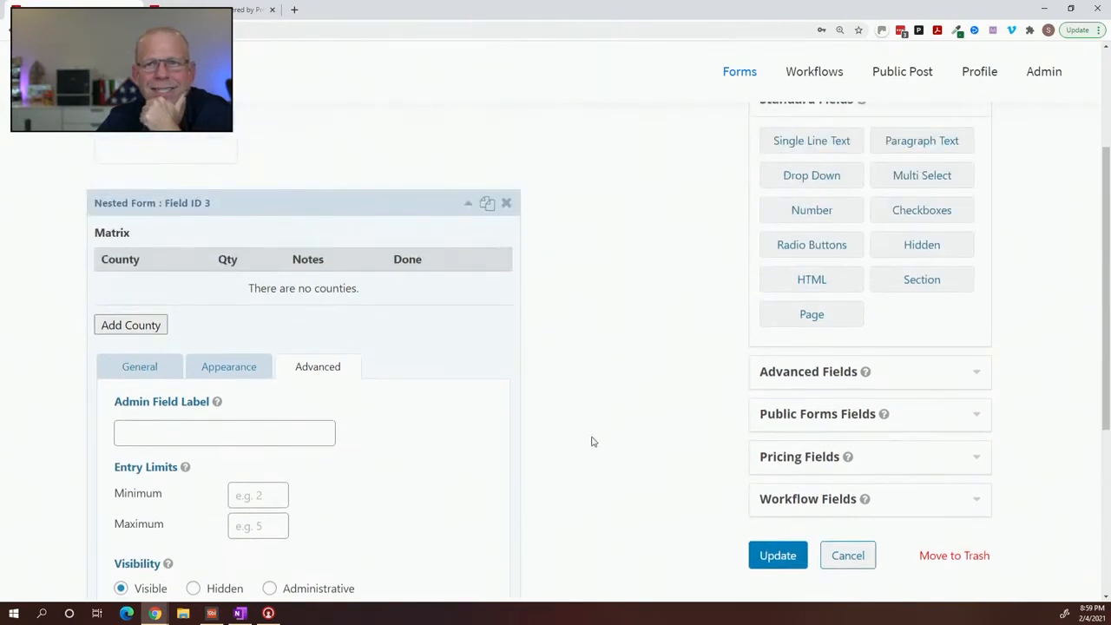
pyautogui.click(469, 207)
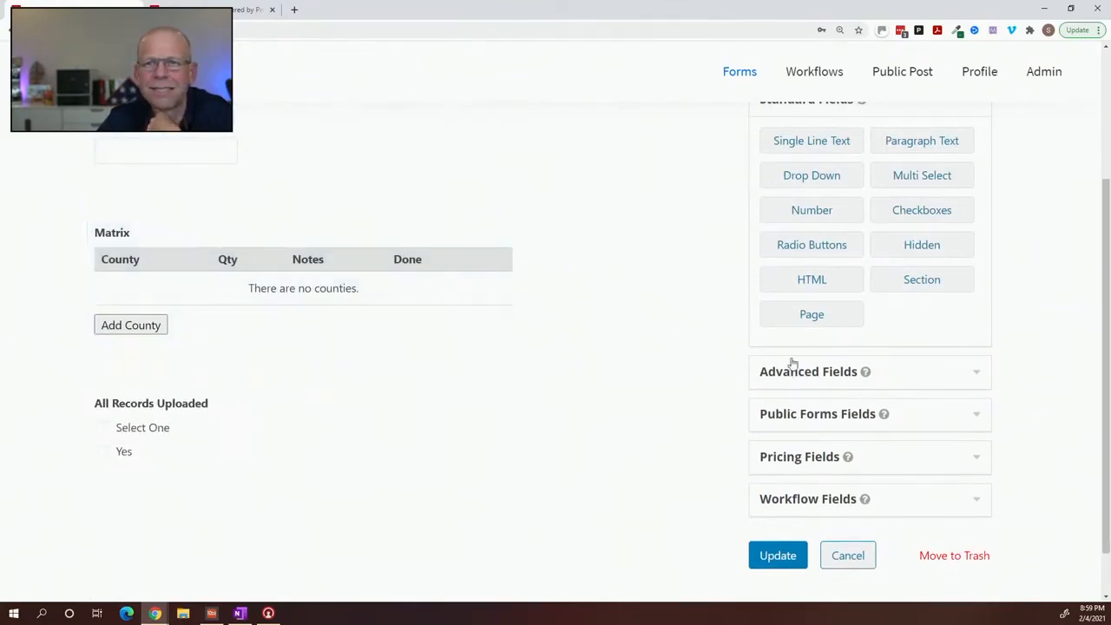
# Add a Number field directly below the Matrix field and enable calculation for it.
pyautogui.moveTo(823, 208); pyautogui.dragTo(255, 372)
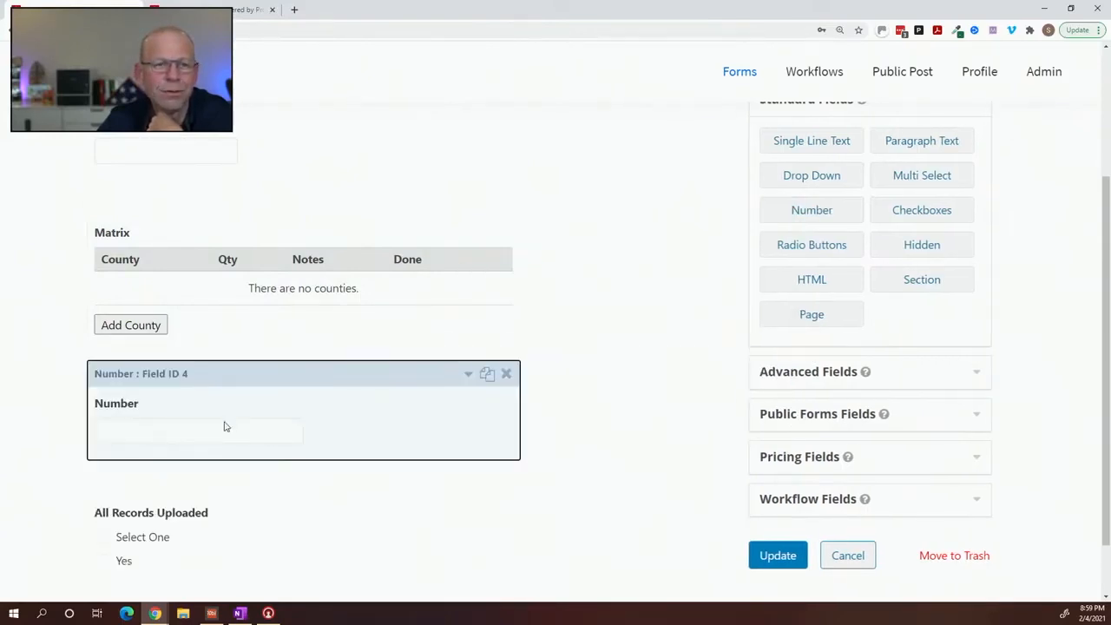
pyautogui.click(224, 426)
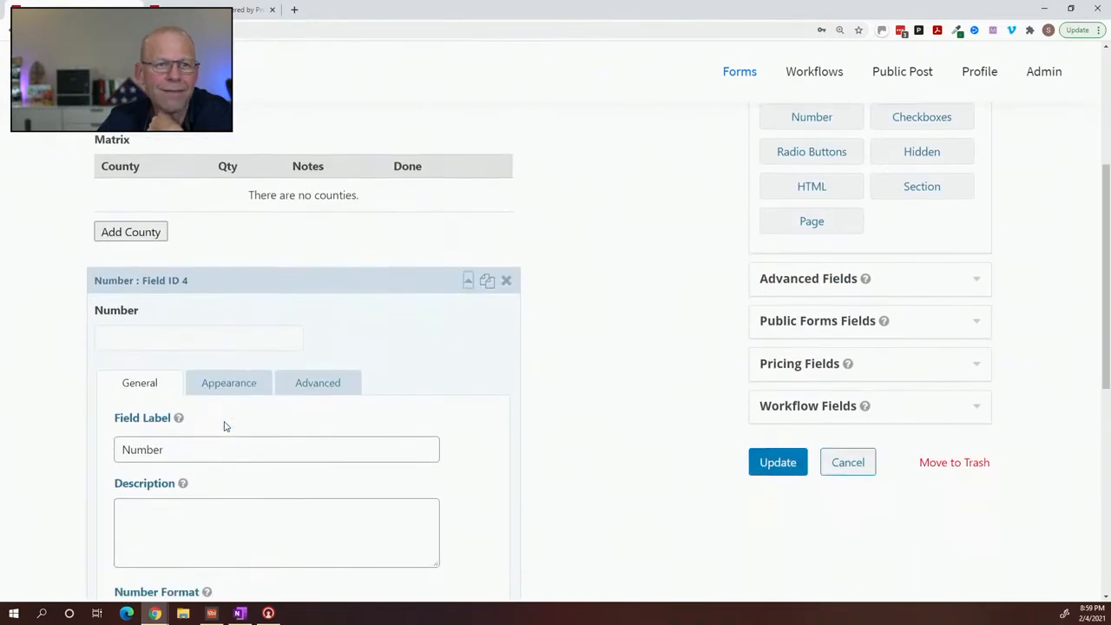
pyautogui.scroll(-5, 224, 426)
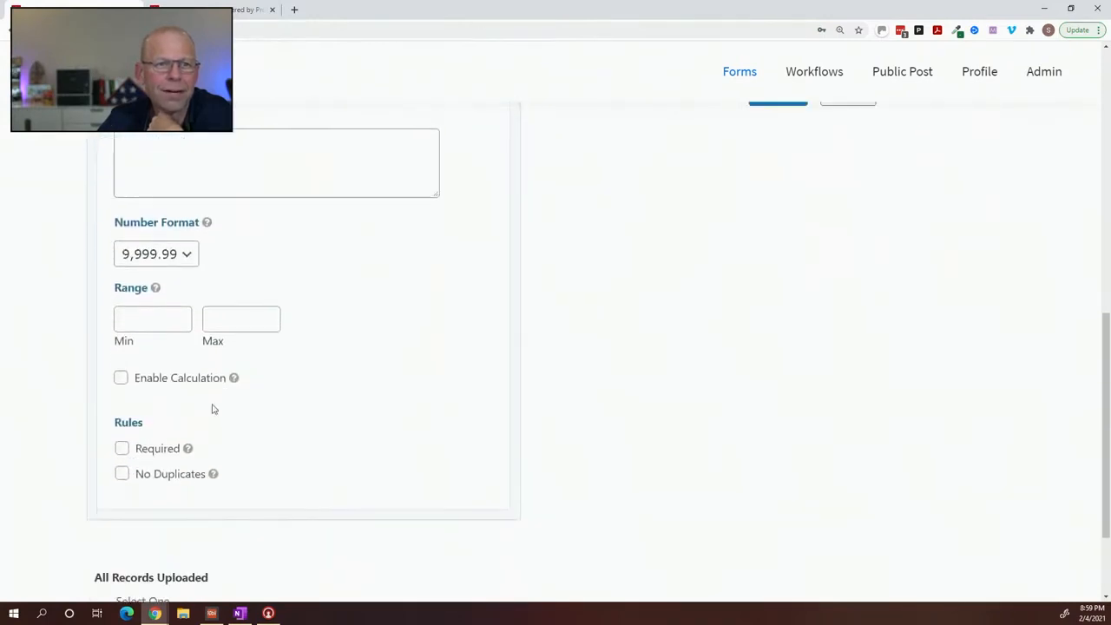
pyautogui.click(203, 383)
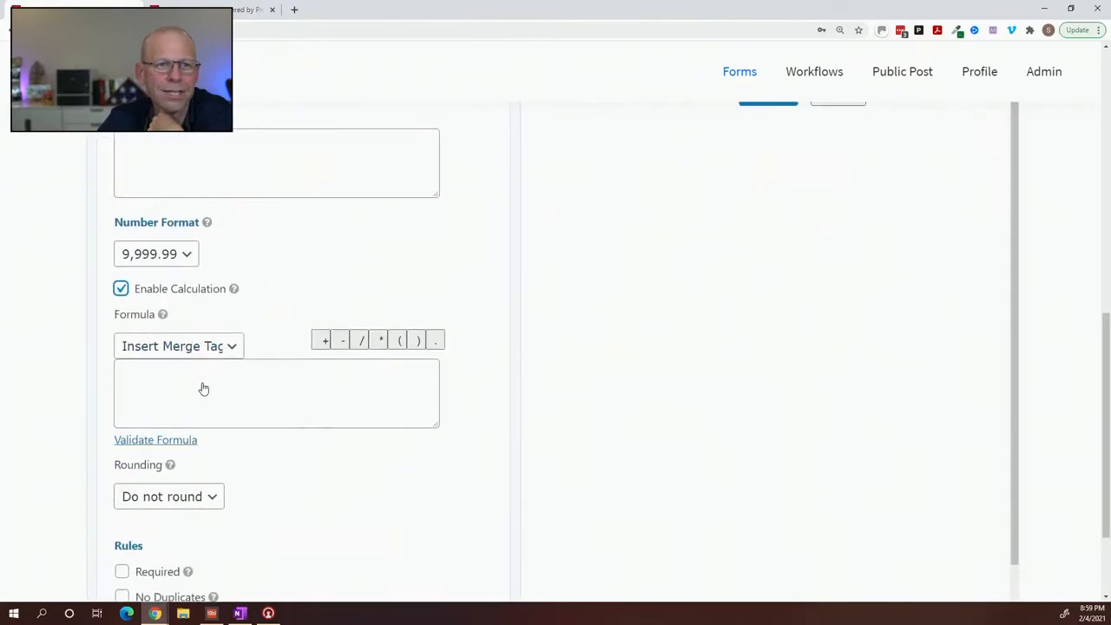
# Insert the Matrix: Sum merge tag into the Number field's calculation formula.
pyautogui.click(203, 388)
pyautogui.click(231, 349)
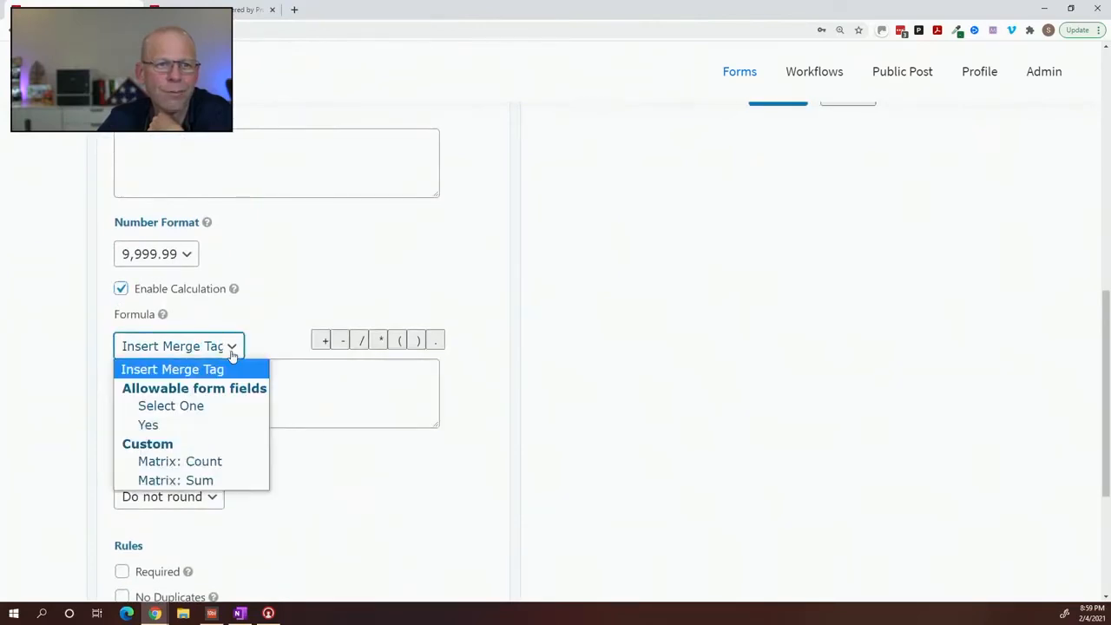
pyautogui.click(214, 482)
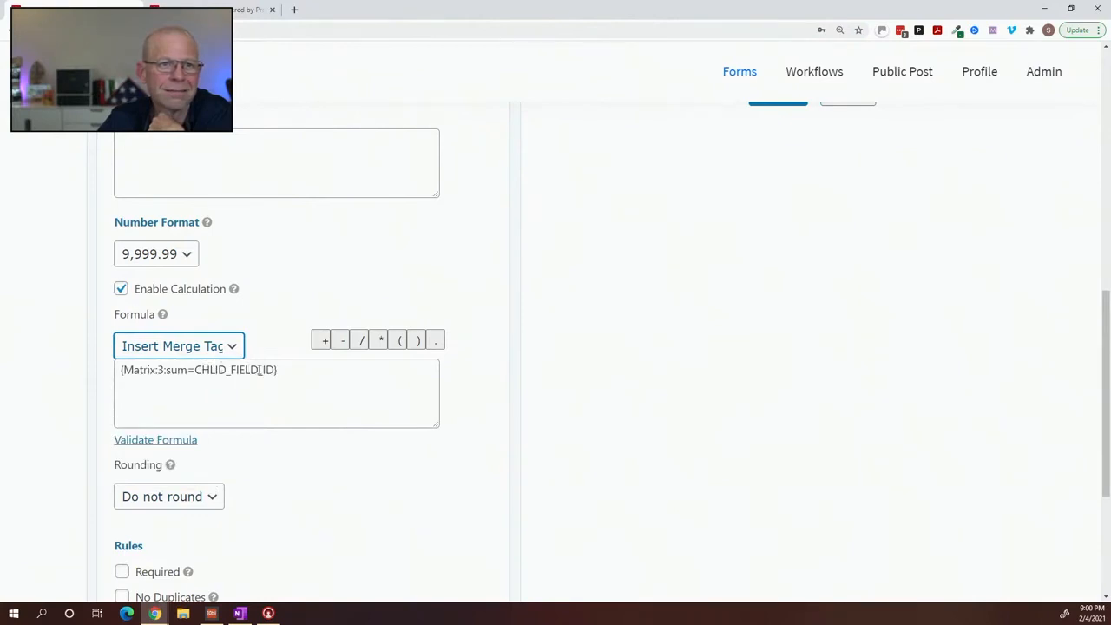
# Clear the calculation formula and insert the Matrix: Sum merge tag again.
pyautogui.moveTo(278, 371); pyautogui.dragTo(100, 383)
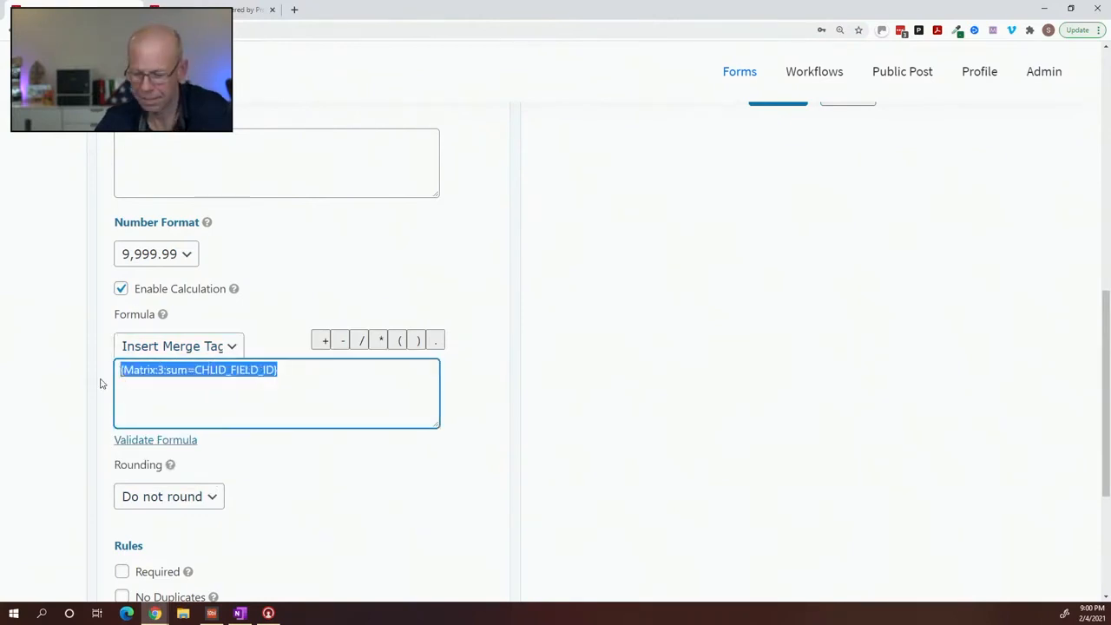
pyautogui.press('BackSpace')
pyautogui.click(229, 348)
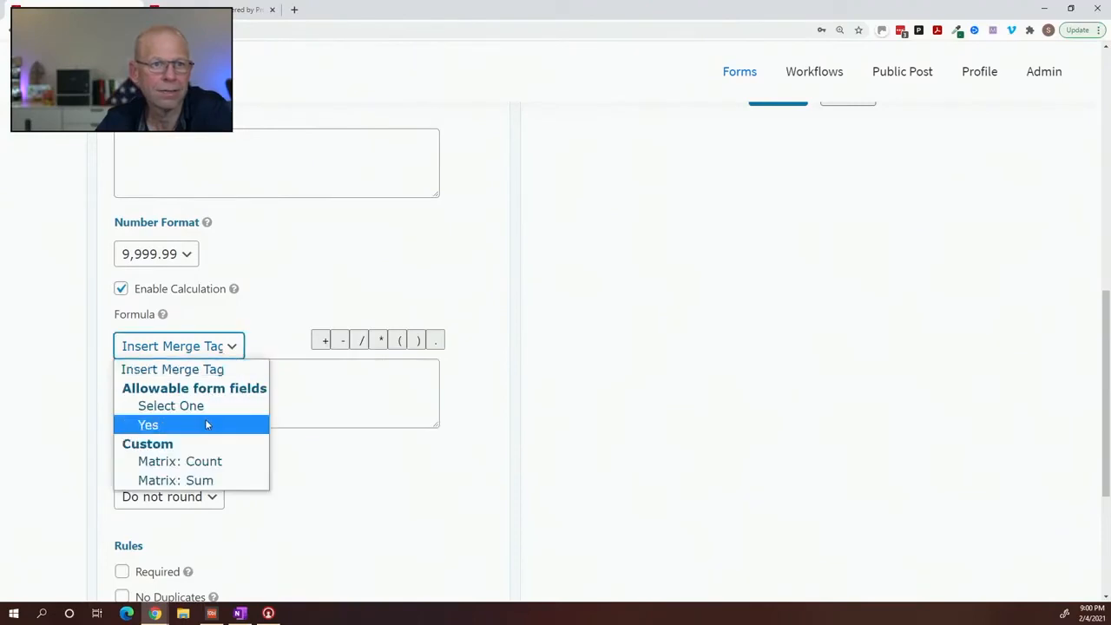
pyautogui.click(205, 480)
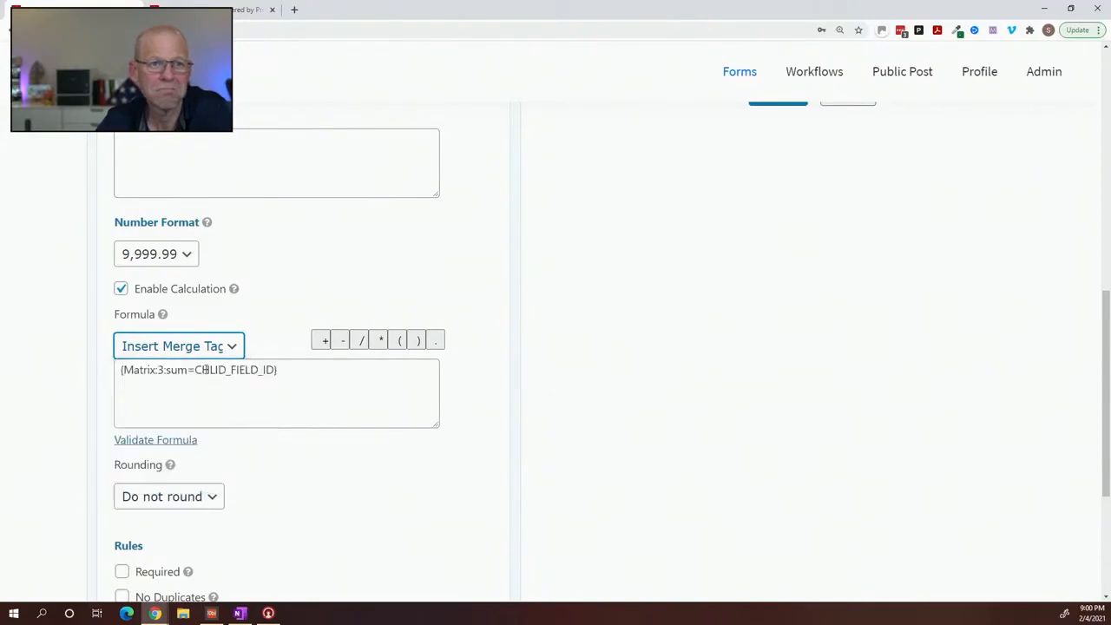
# Label the new Number field "Mailing Count" and save the Mailing Matrix form.
pyautogui.scroll(3, 269, 258)
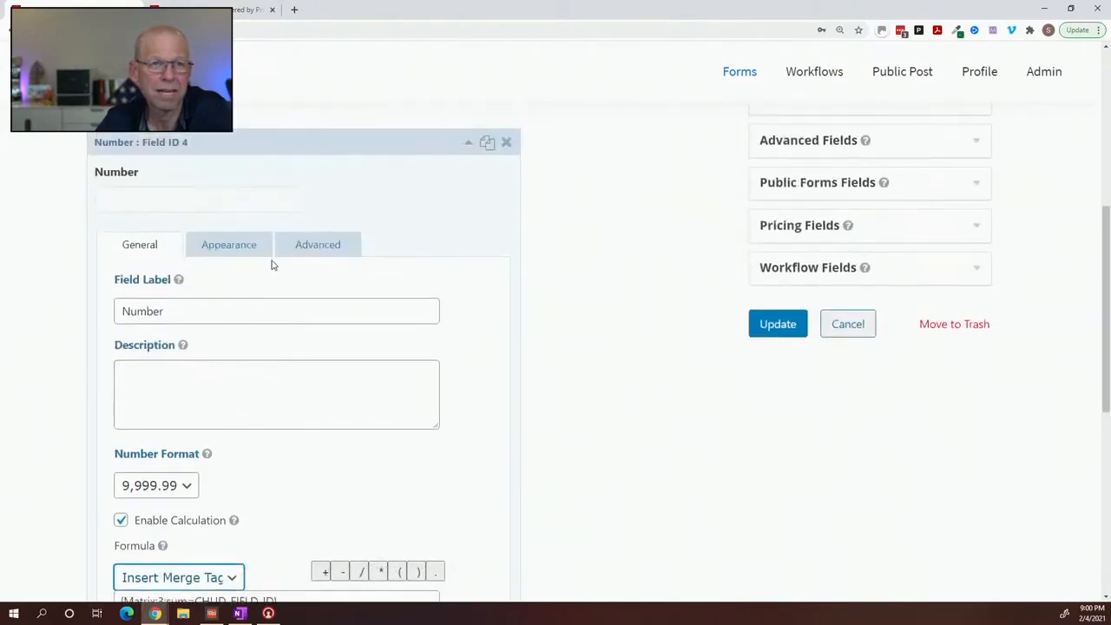
pyautogui.doubleClick(211, 319)
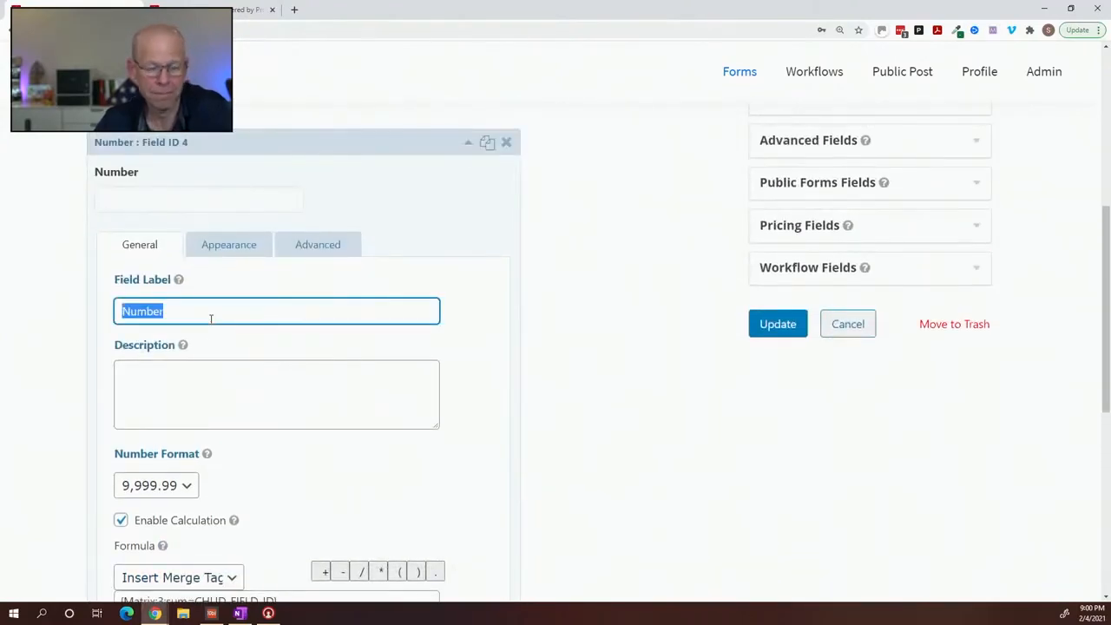
pyautogui.write('Mailing Count')
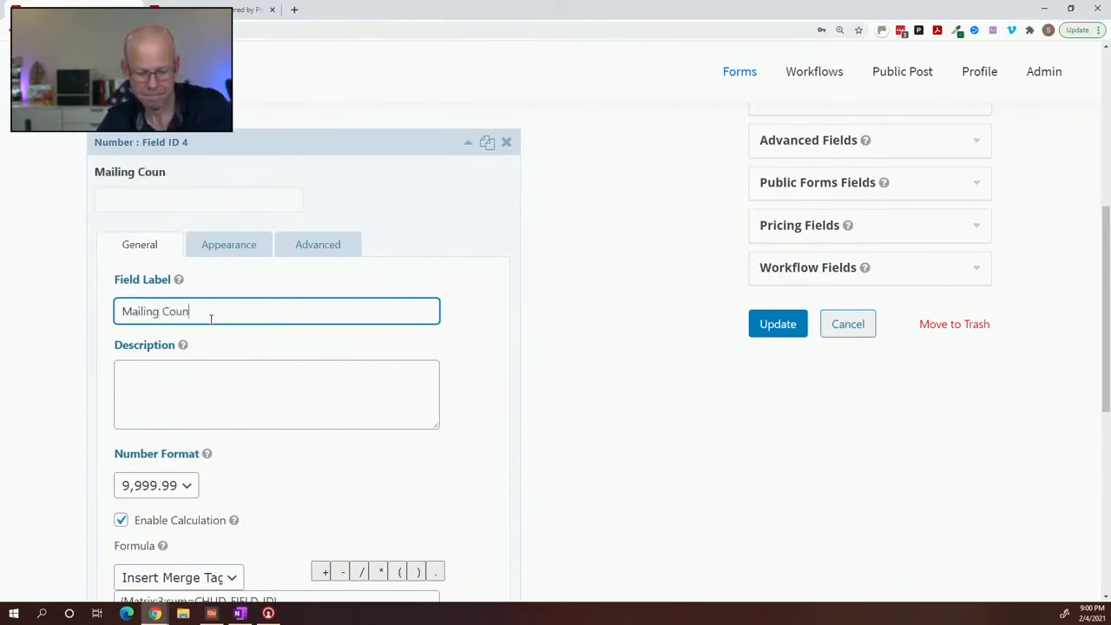
pyautogui.click(800, 327)
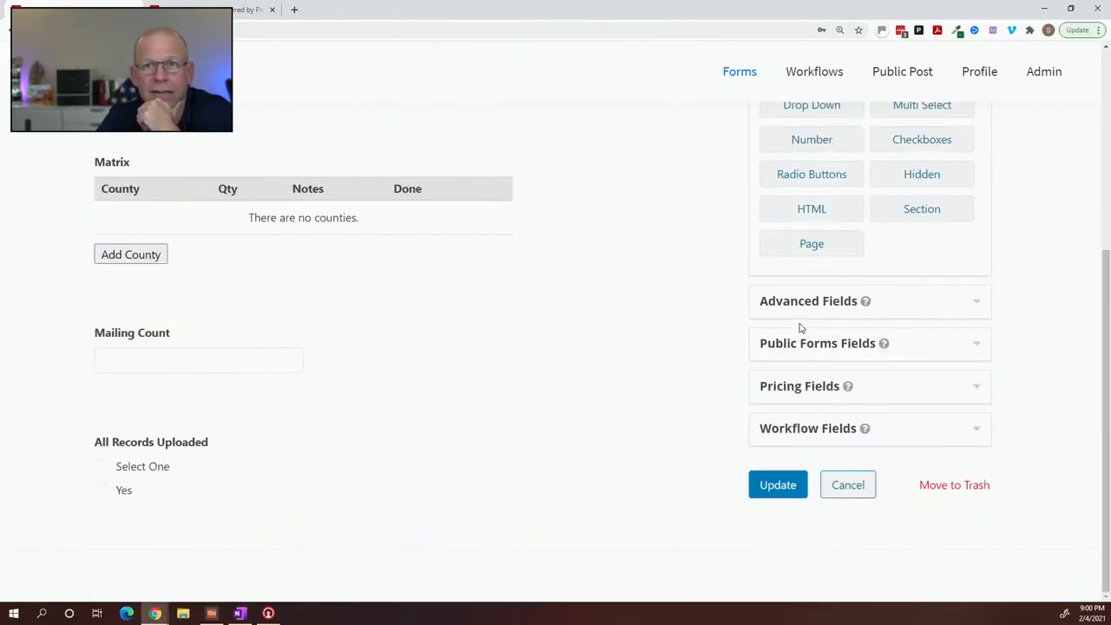
# Reopen the Mailing Matrix entry from the workflow inbox and check its Mailing Count field below the matrix.
pyautogui.click(256, 14)
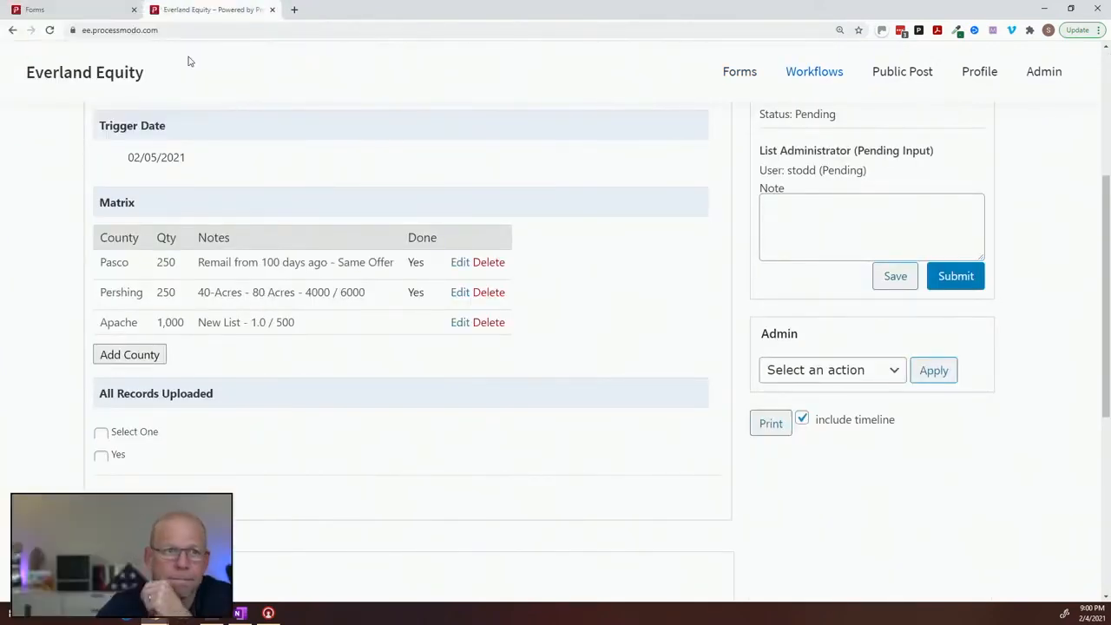
pyautogui.scroll(3, 155, 160)
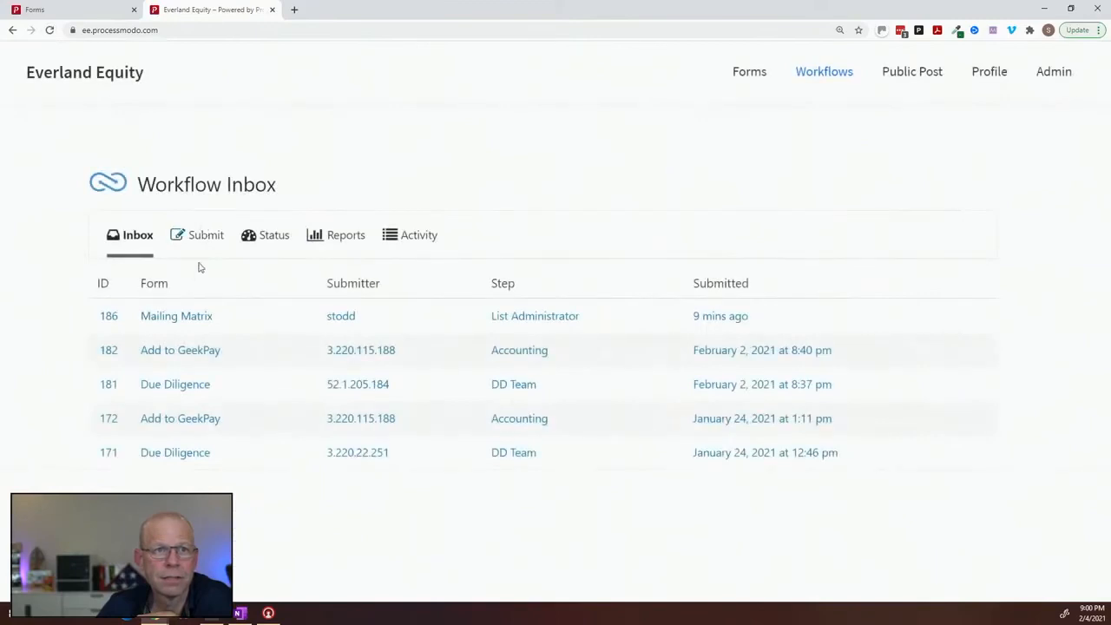
pyautogui.click(184, 316)
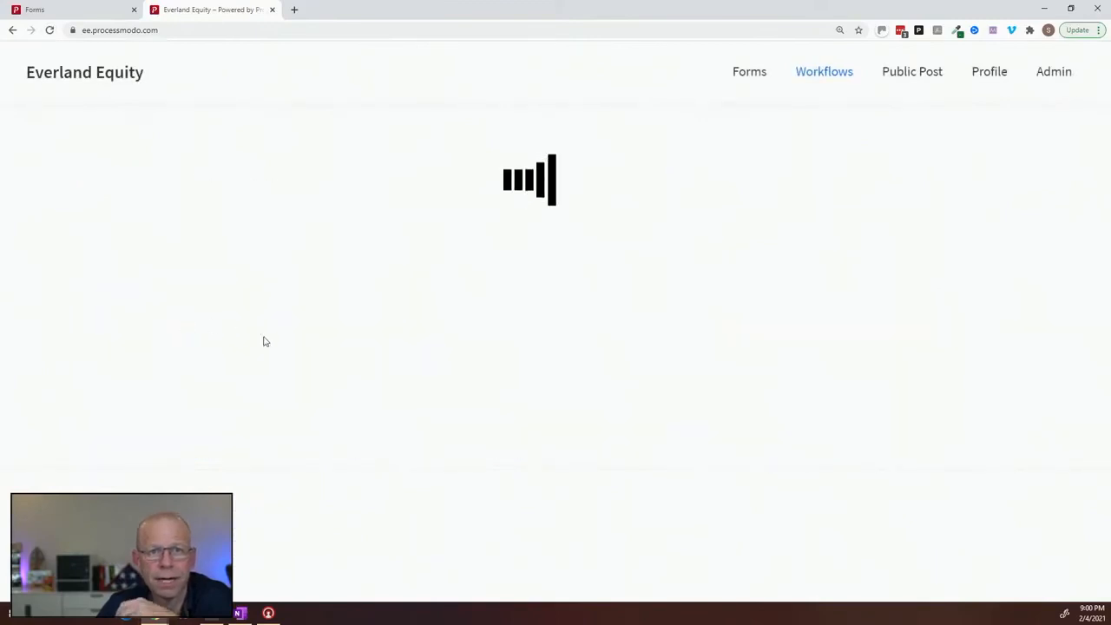
pyautogui.scroll(-3, 382, 363)
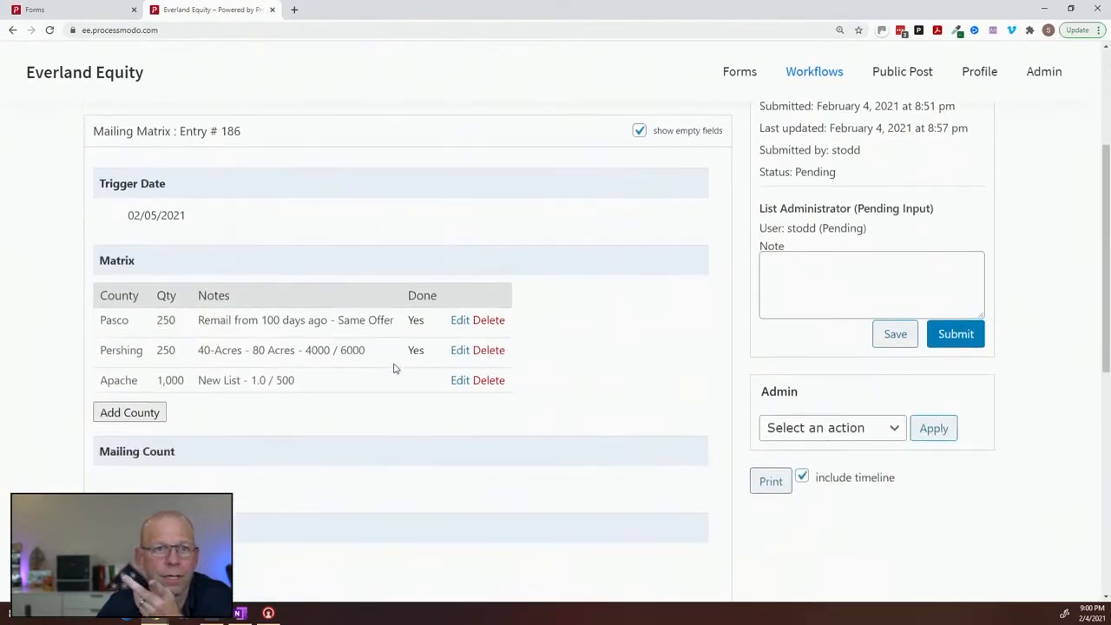
pyautogui.scroll(-1, 392, 367)
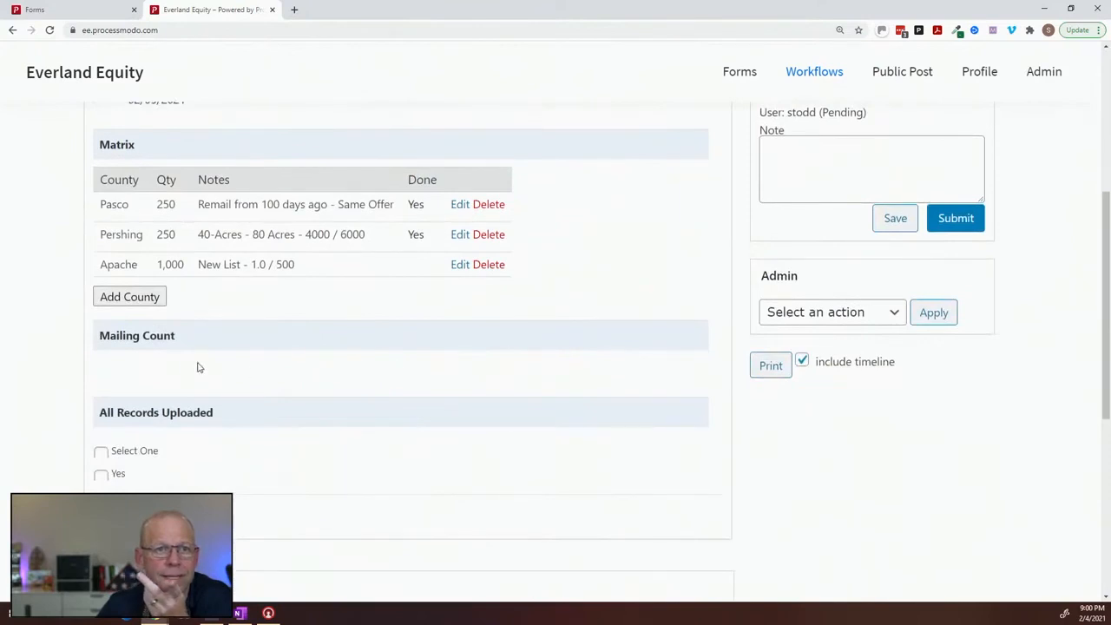
# Mark the Apache county row as done with Yes and save the county edit.
pyautogui.click(459, 265)
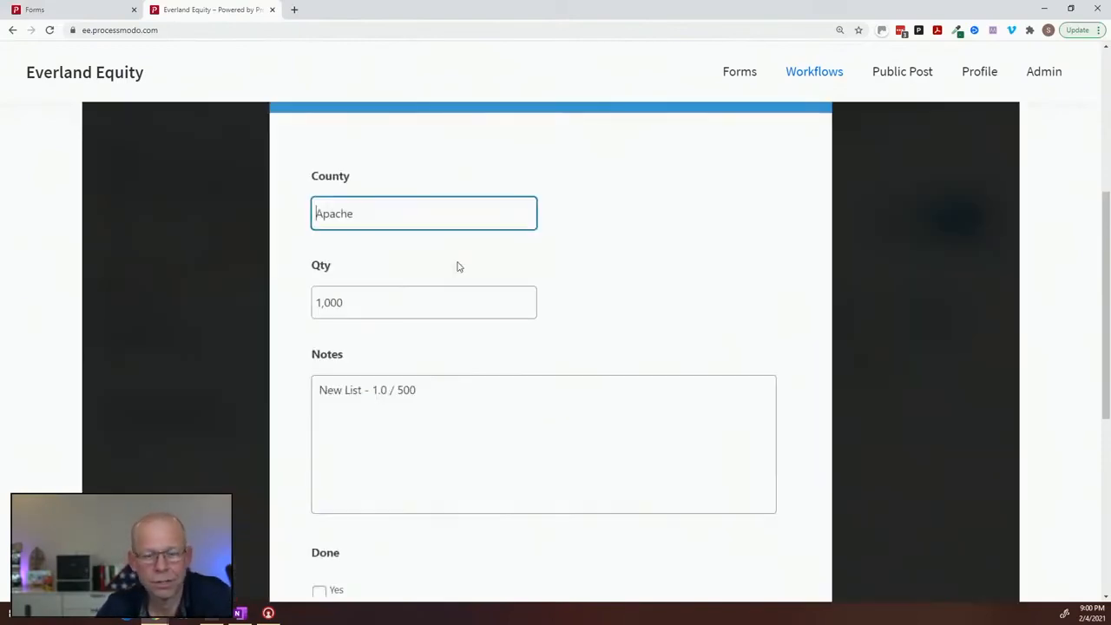
pyautogui.scroll(-3, 459, 266)
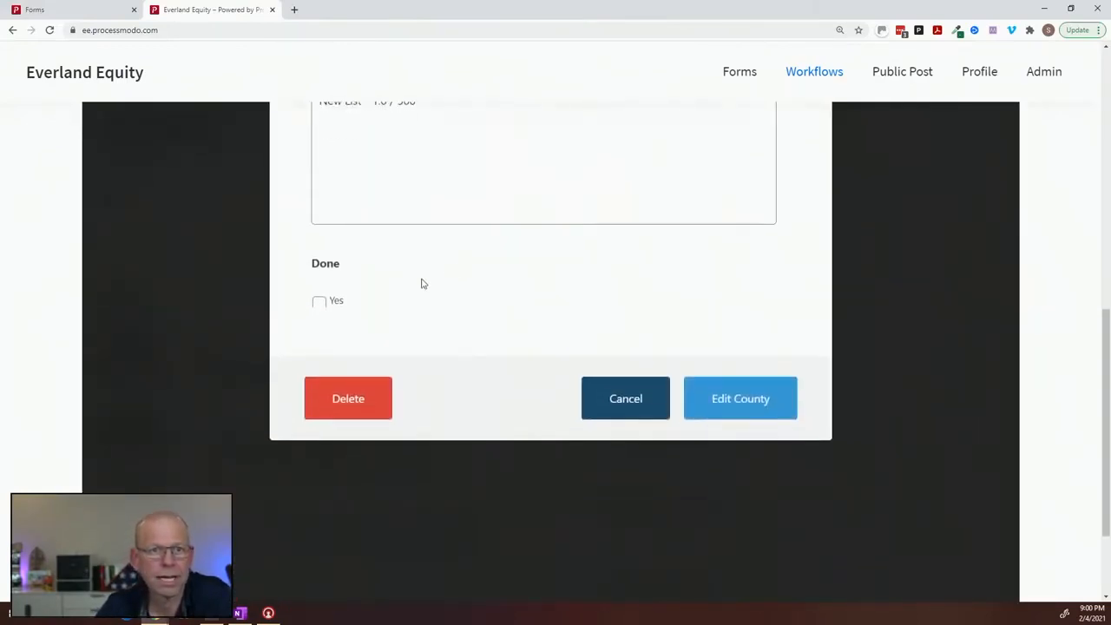
pyautogui.click(318, 304)
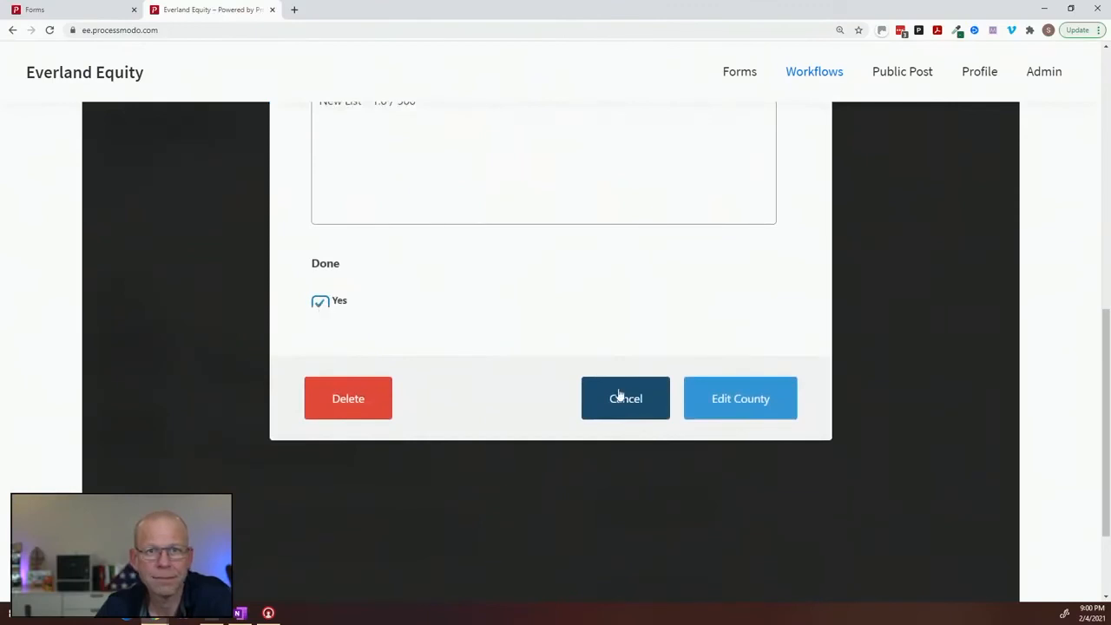
pyautogui.click(717, 398)
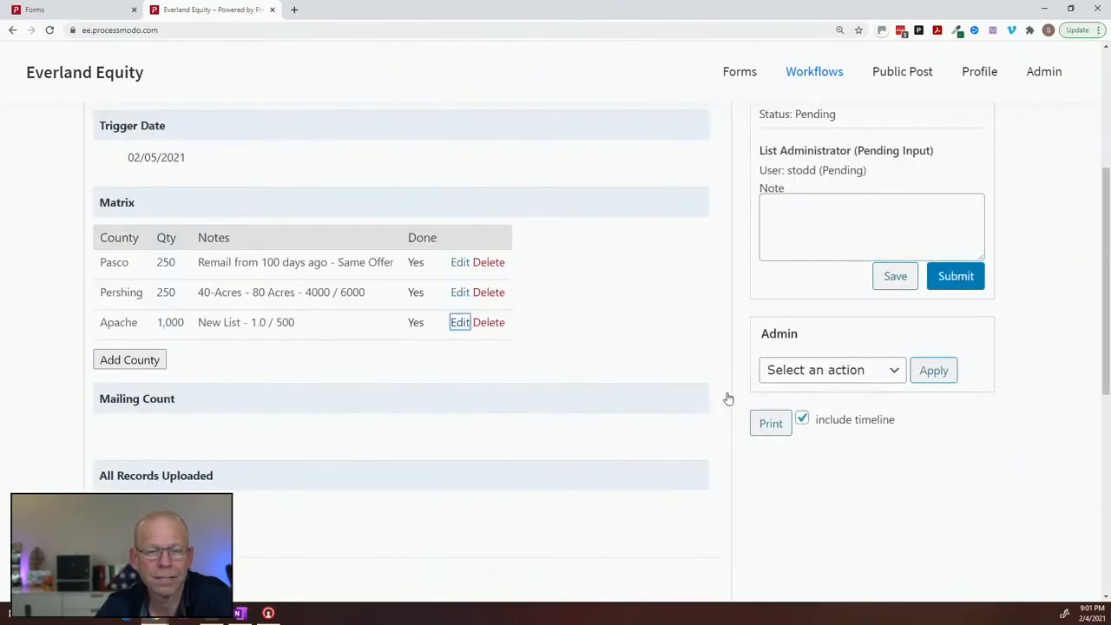
# Remove the "Select One" choice from the All Records Uploaded checkboxes in the form editor and save the form.
pyautogui.scroll(-2, 721, 398)
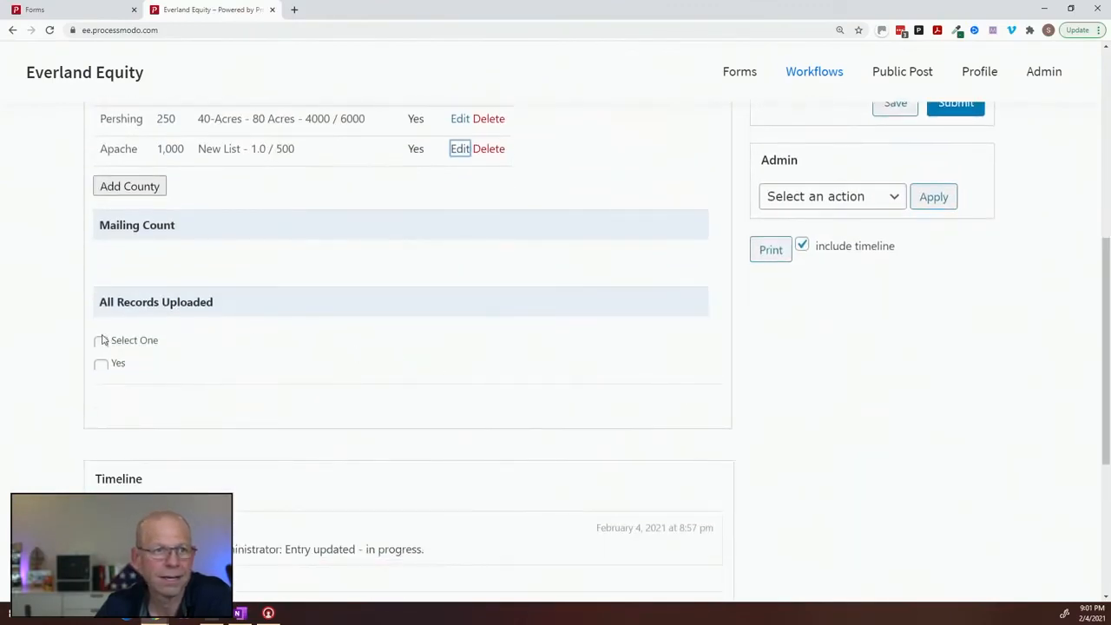
pyautogui.click(77, 16)
pyautogui.moveTo(203, 292)
pyautogui.scroll(-1, 209, 303)
pyautogui.scroll(-2, 297, 326)
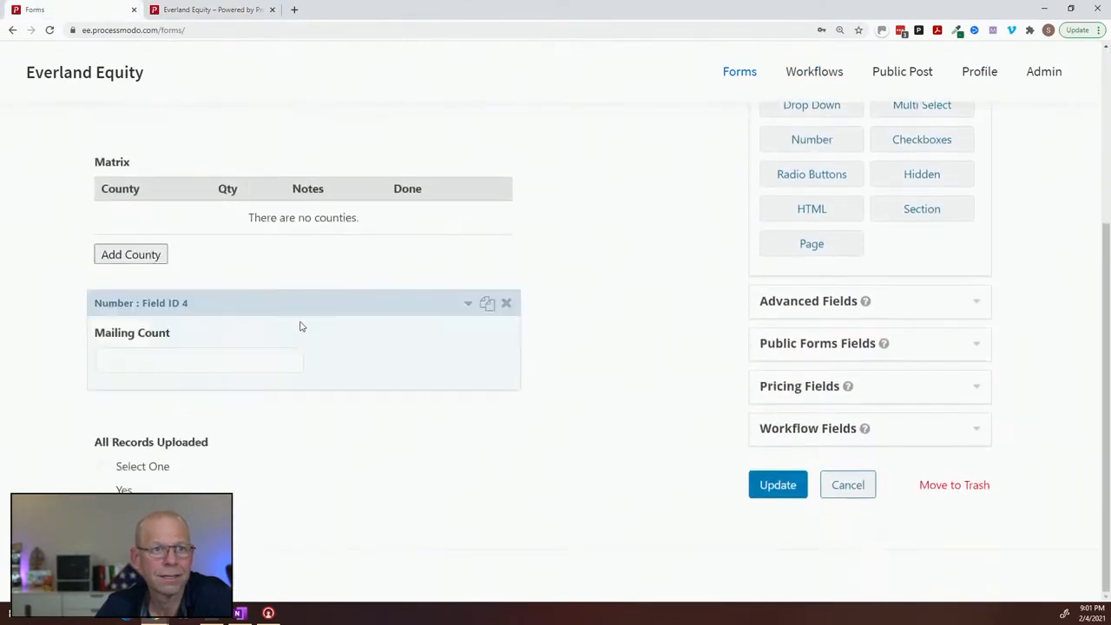
pyautogui.click(255, 452)
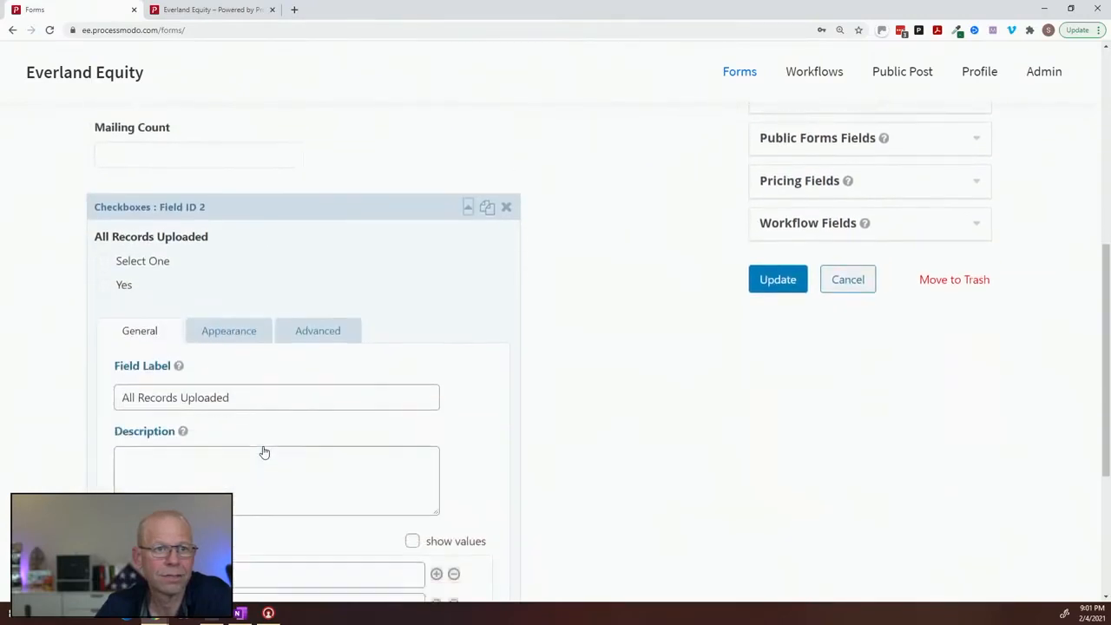
pyautogui.scroll(-2, 265, 452)
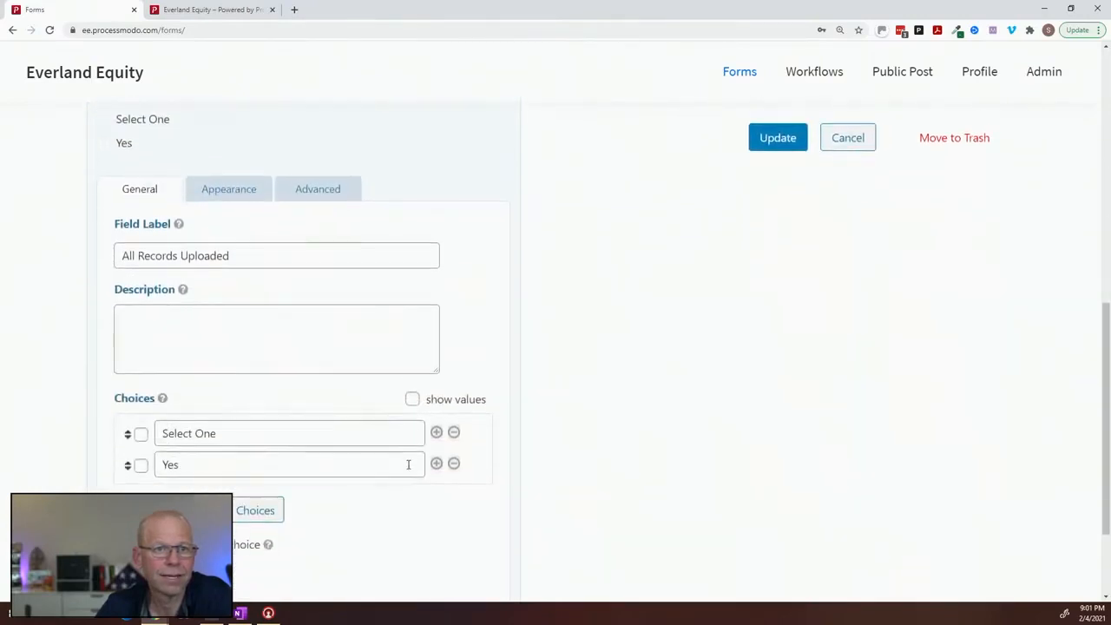
pyautogui.click(453, 432)
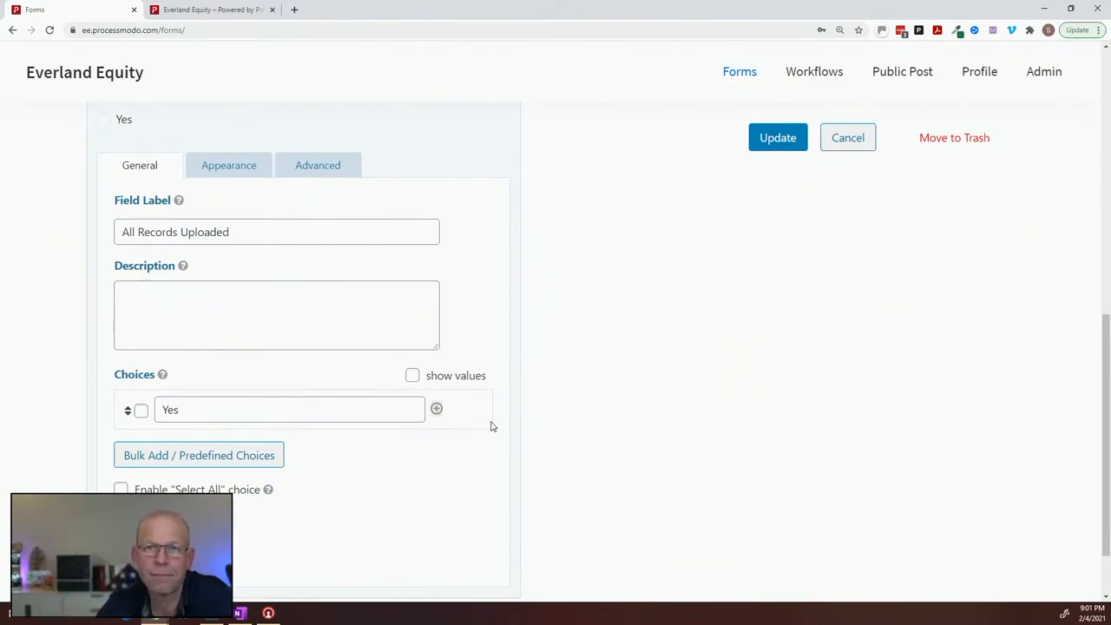
pyautogui.click(803, 147)
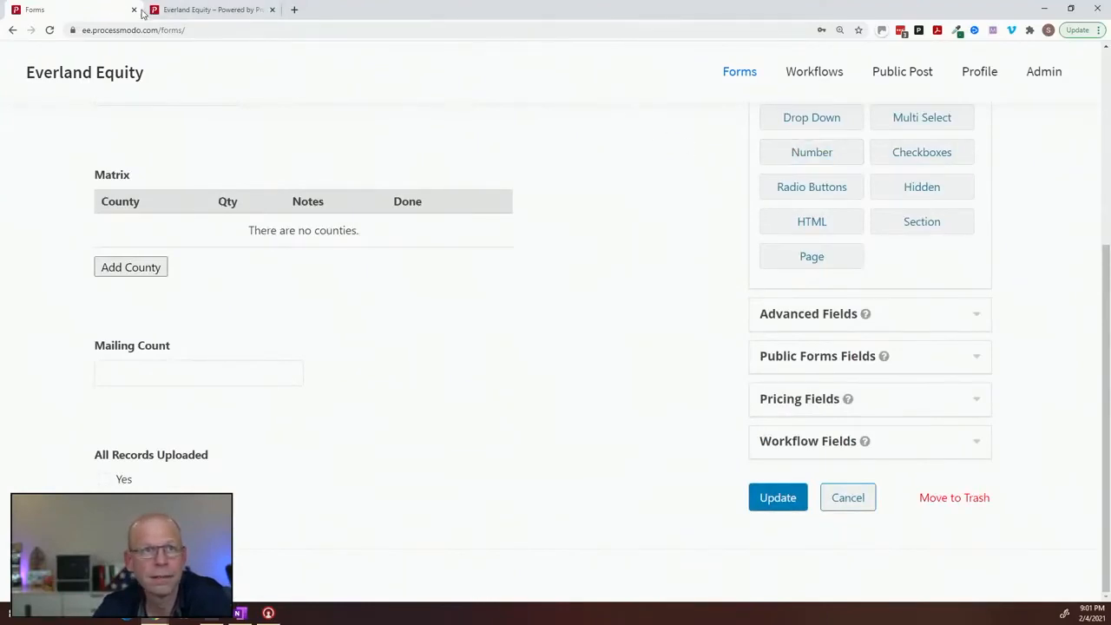
# Open the Mailing Matrix entry from the inbox again and review its county rows, Mailing Count and All Records Uploaded choices.
pyautogui.click(209, 9)
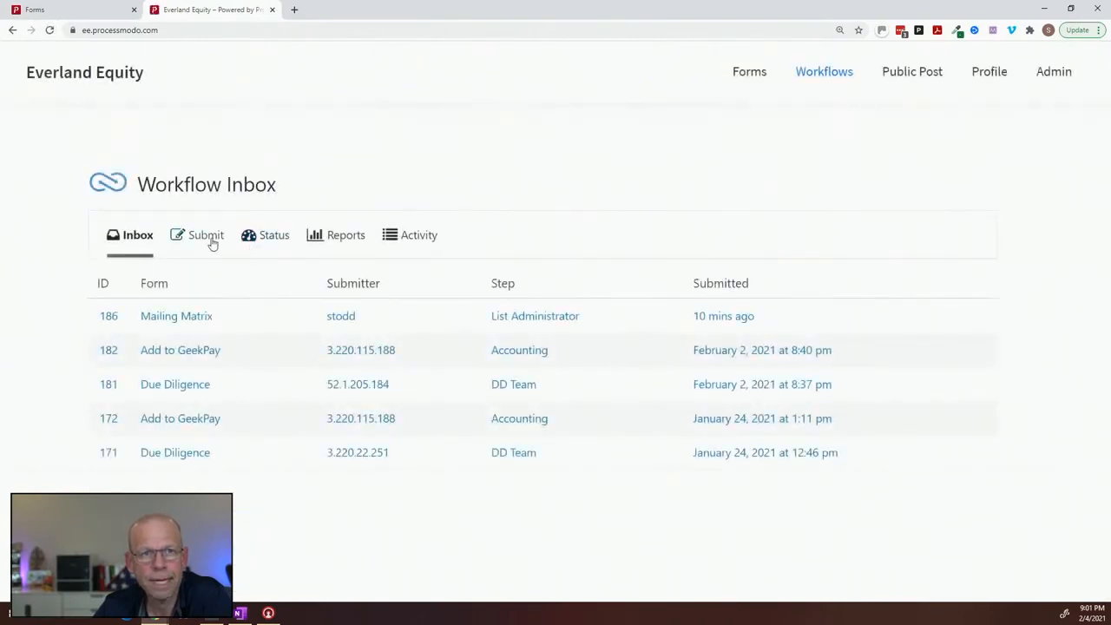
pyautogui.click(212, 318)
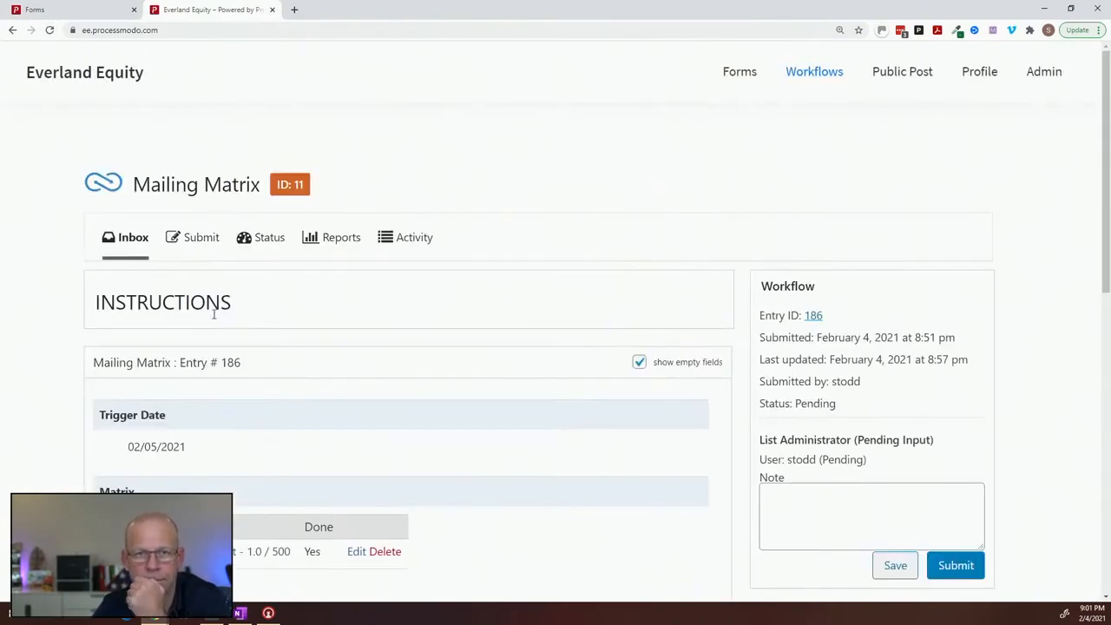
pyautogui.scroll(-3, 213, 314)
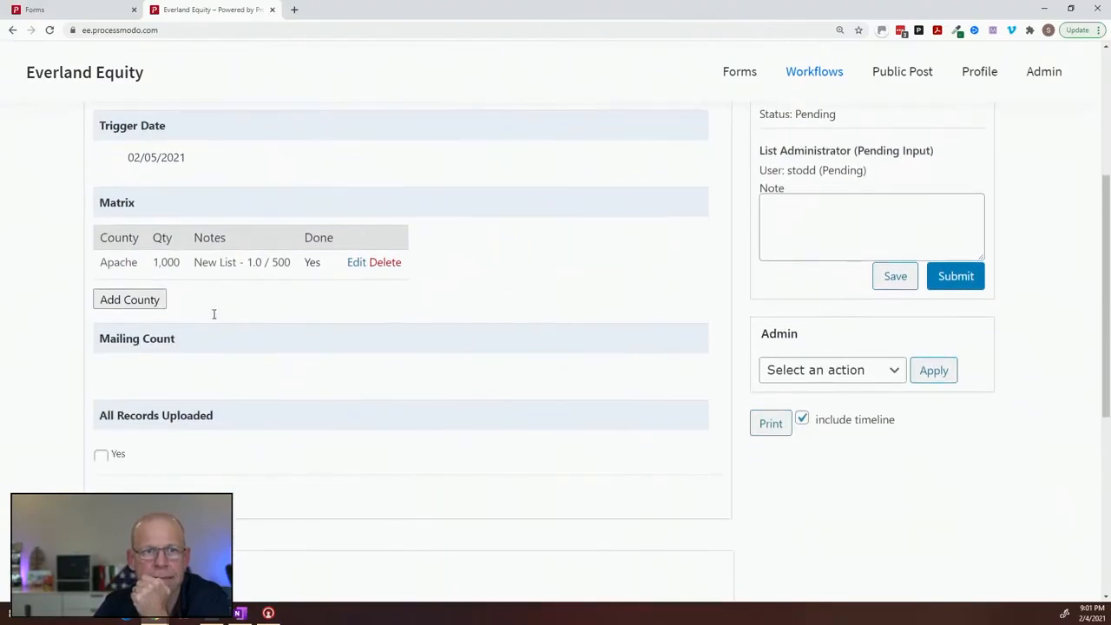
pyautogui.scroll(2, 214, 315)
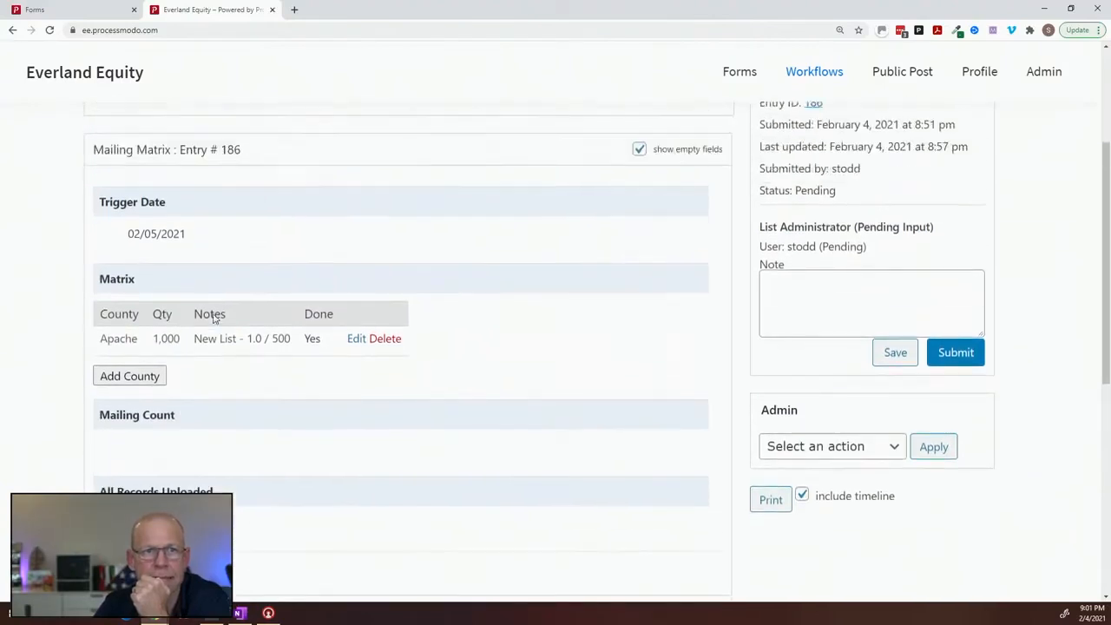
# Open the Apache county row of the Mailing Matrix entry for editing, check its Done checkbox, and cancel without changes.
pyautogui.scroll(-1, 213, 317)
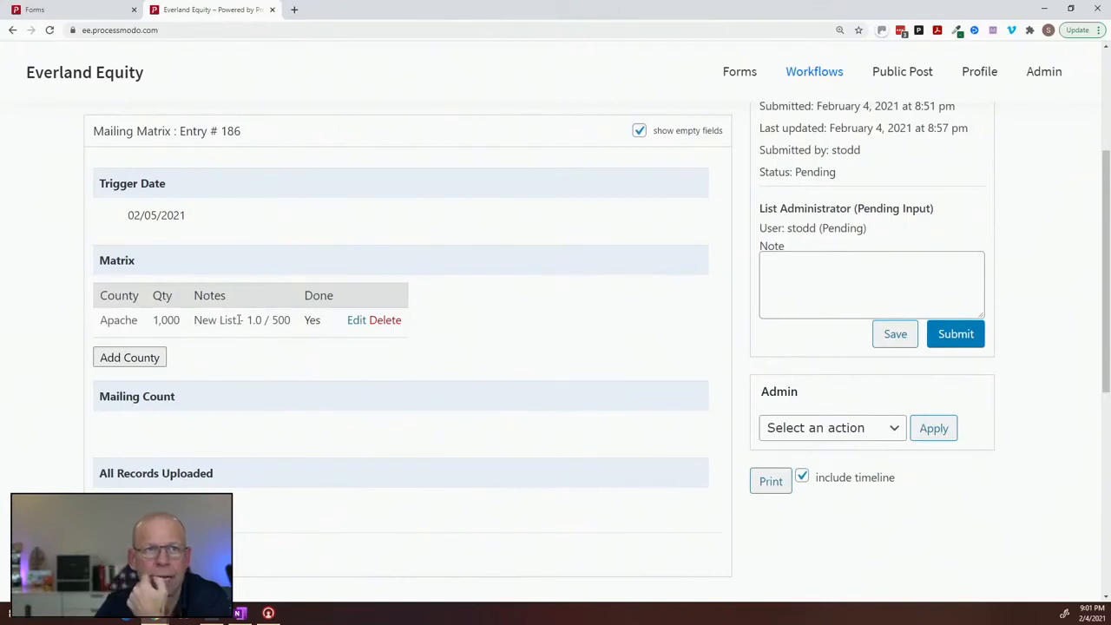
pyautogui.scroll(2, 252, 319)
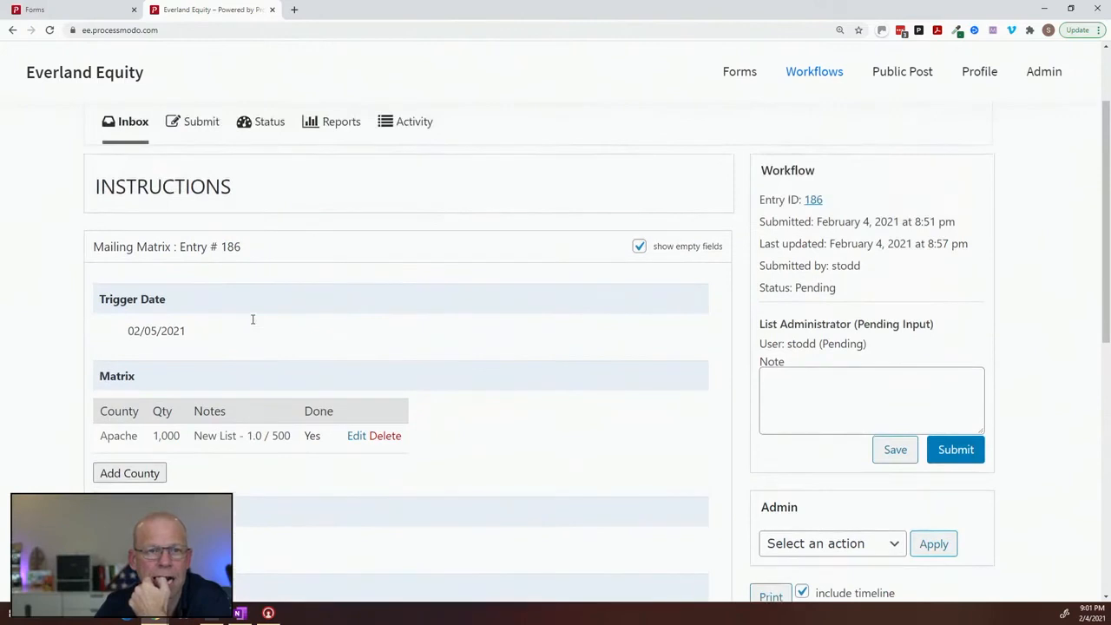
pyautogui.scroll(-1, 315, 379)
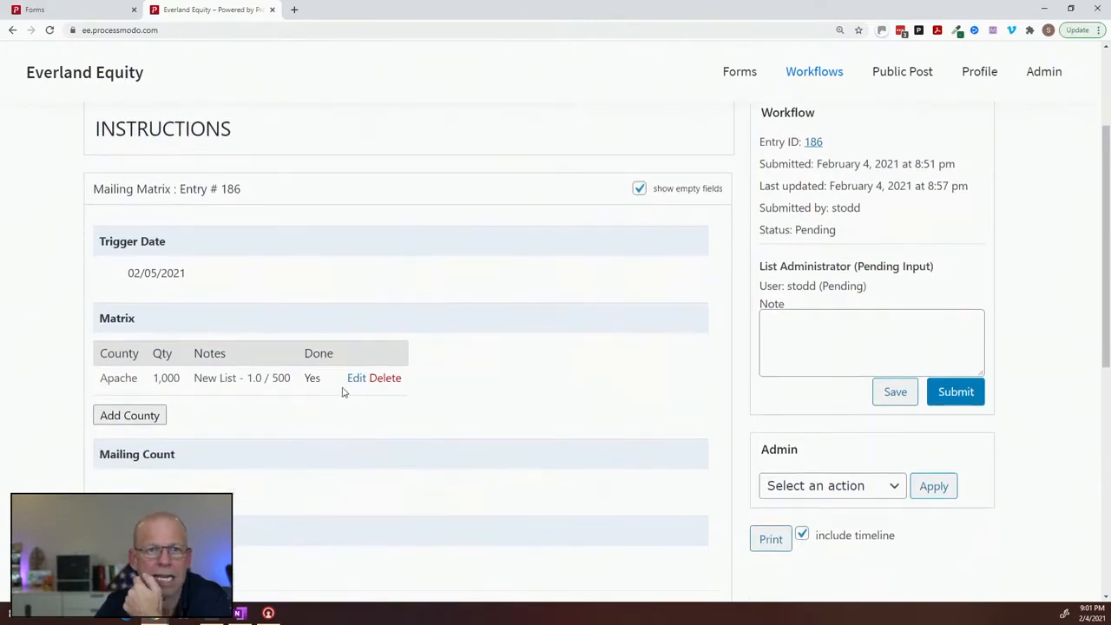
pyautogui.click(354, 382)
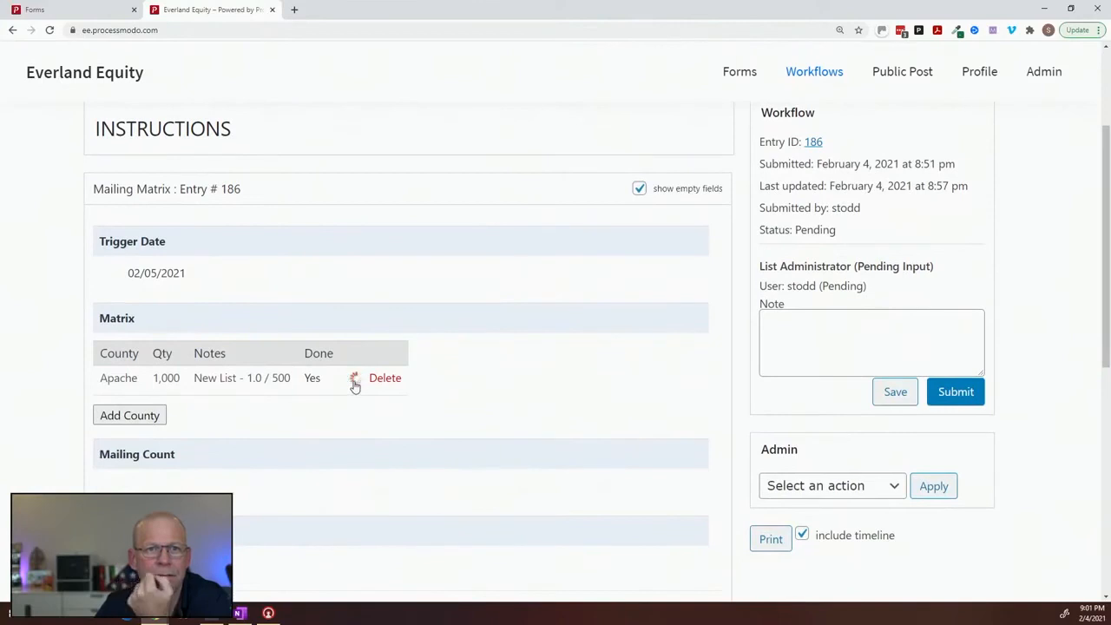
pyautogui.scroll(-3, 355, 386)
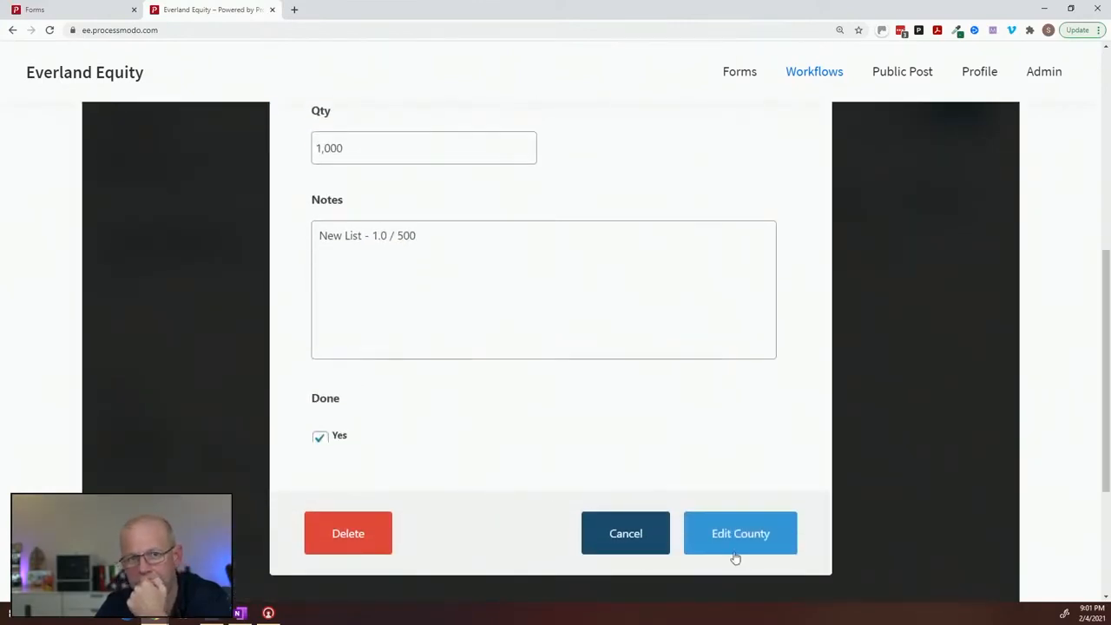
pyautogui.click(660, 538)
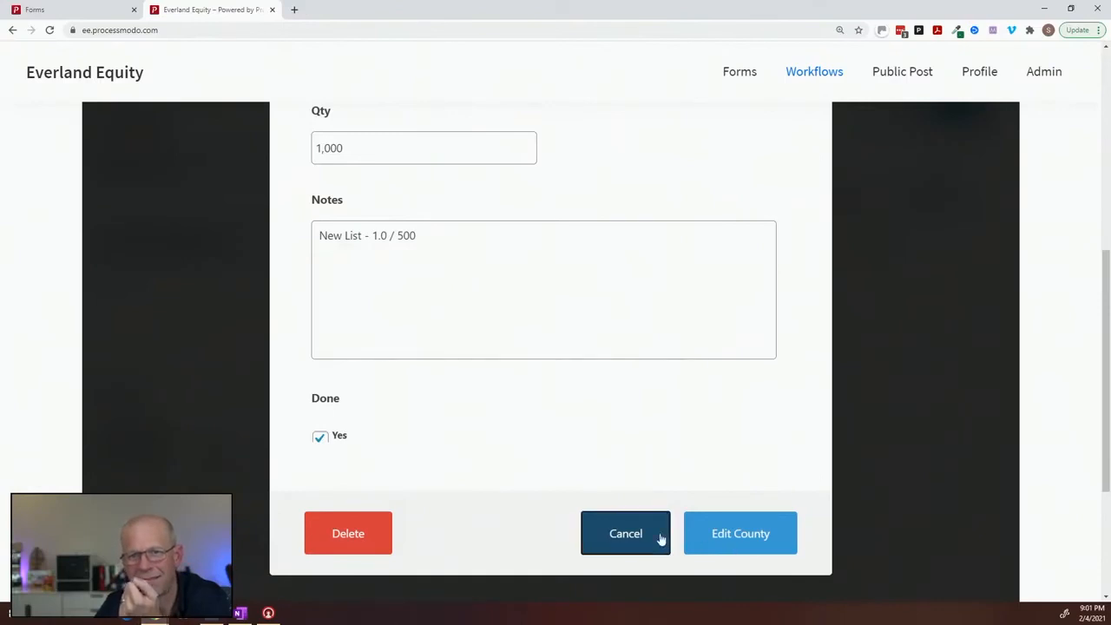
pyautogui.scroll(-2, 486, 402)
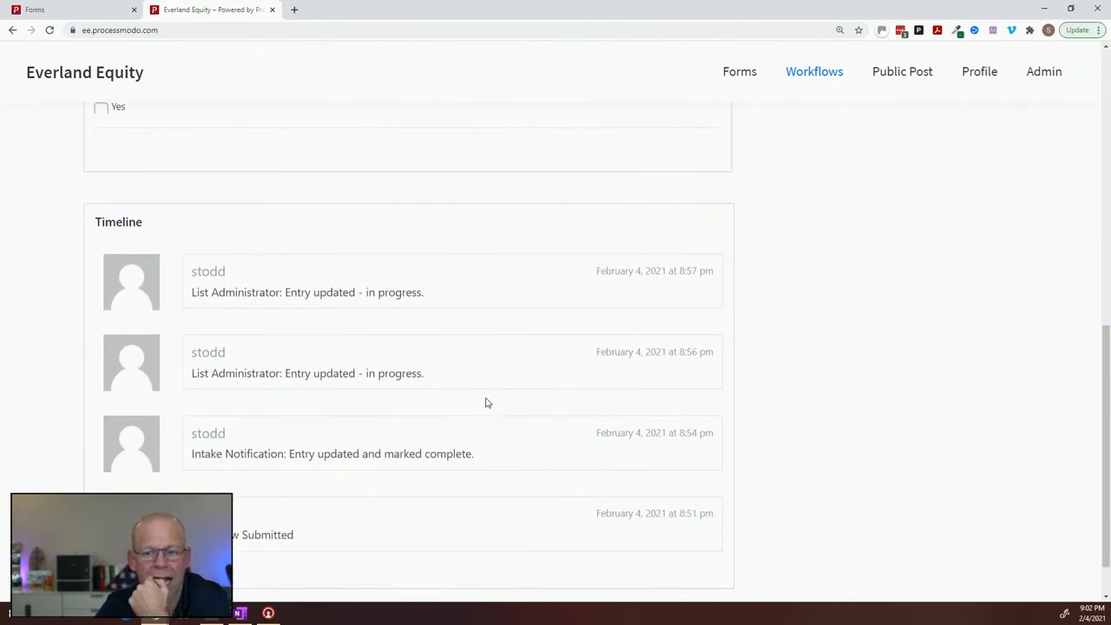
pyautogui.scroll(10, 486, 401)
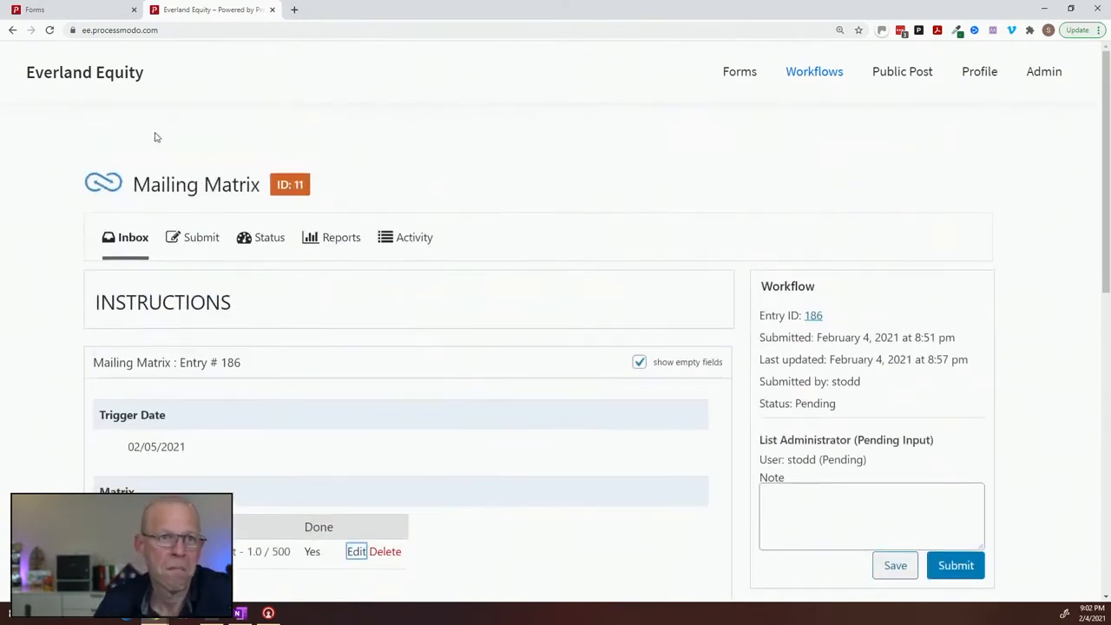
# Switch the Forms page to the Mailing Matrix 2 form and view its county entries.
pyautogui.click(76, 7)
pyautogui.scroll(3, 172, 139)
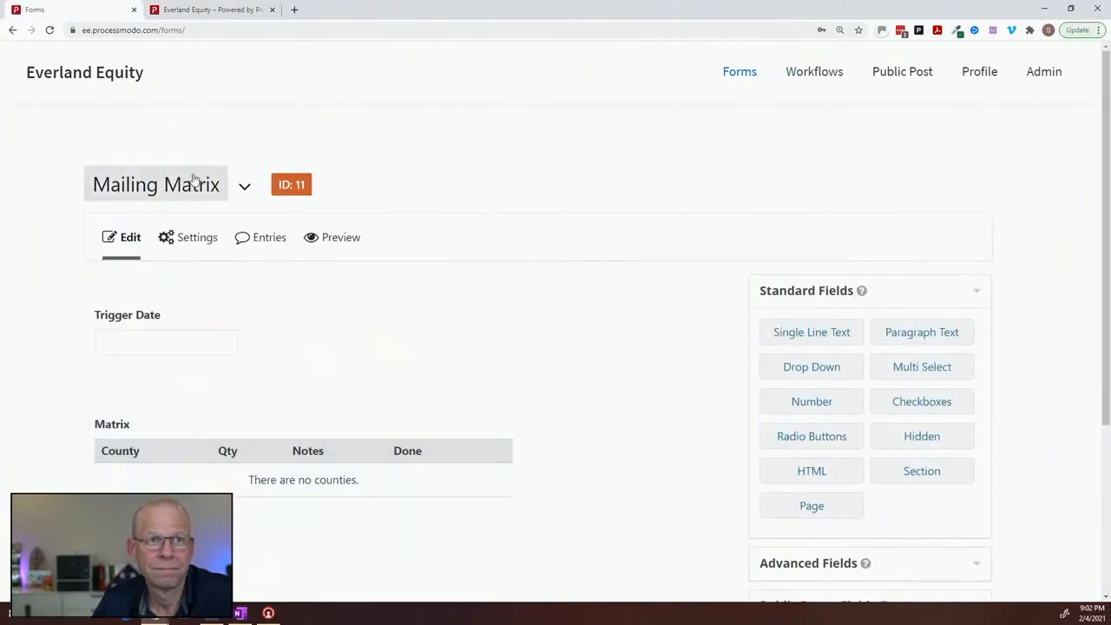
pyautogui.click(243, 189)
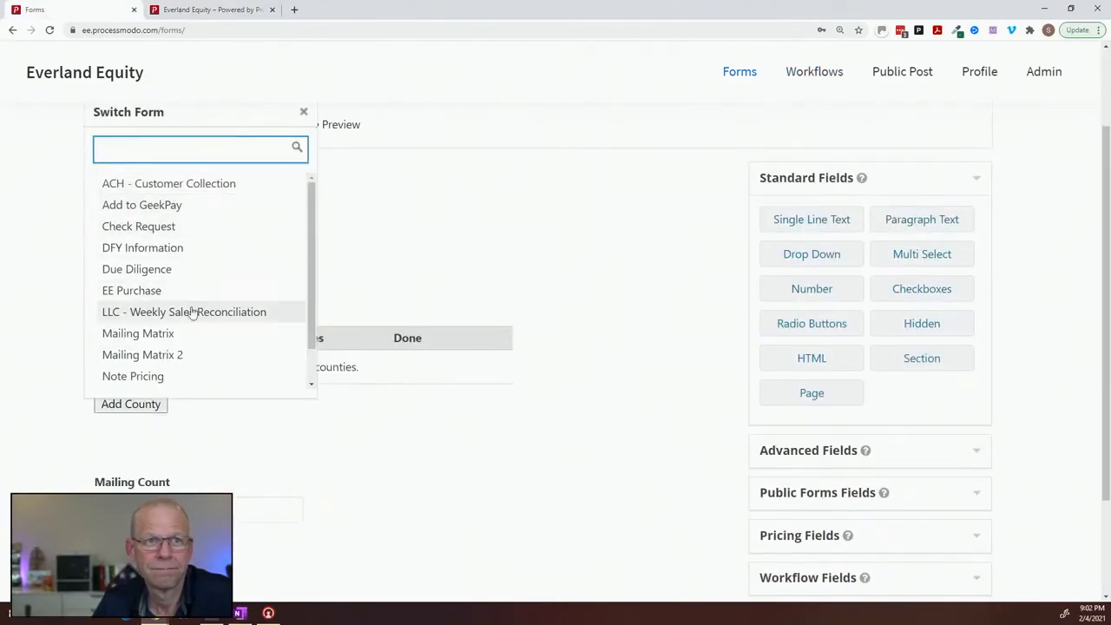
pyautogui.click(183, 354)
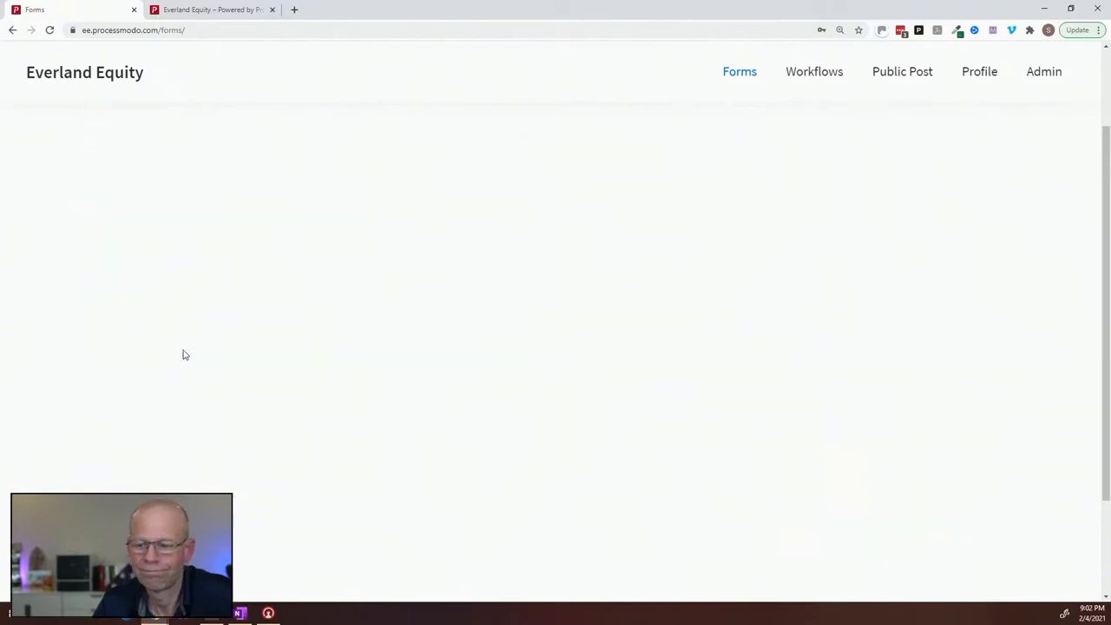
pyautogui.click(260, 132)
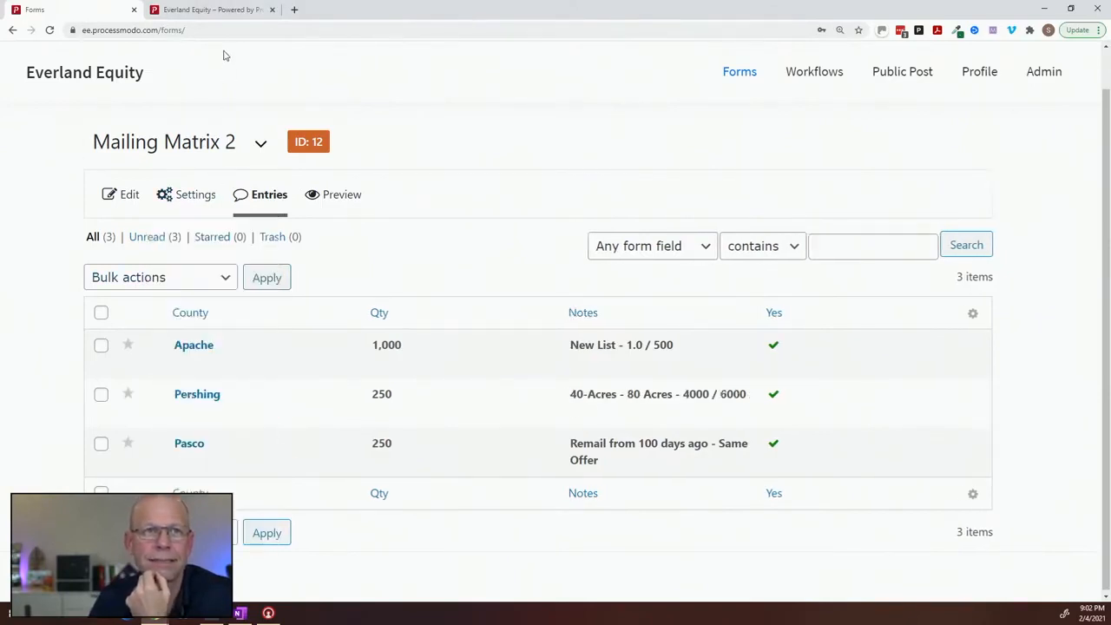
# Return to the pending Mailing Matrix workflow entry and mark All Records Uploaded as Yes.
pyautogui.click(224, 9)
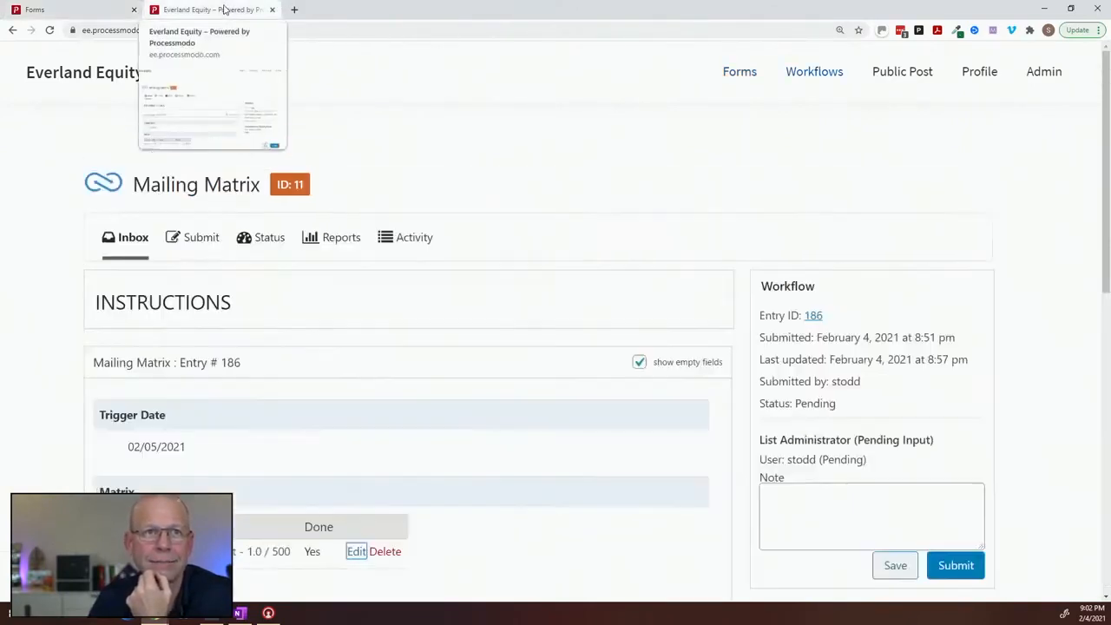
pyautogui.scroll(-3, 439, 382)
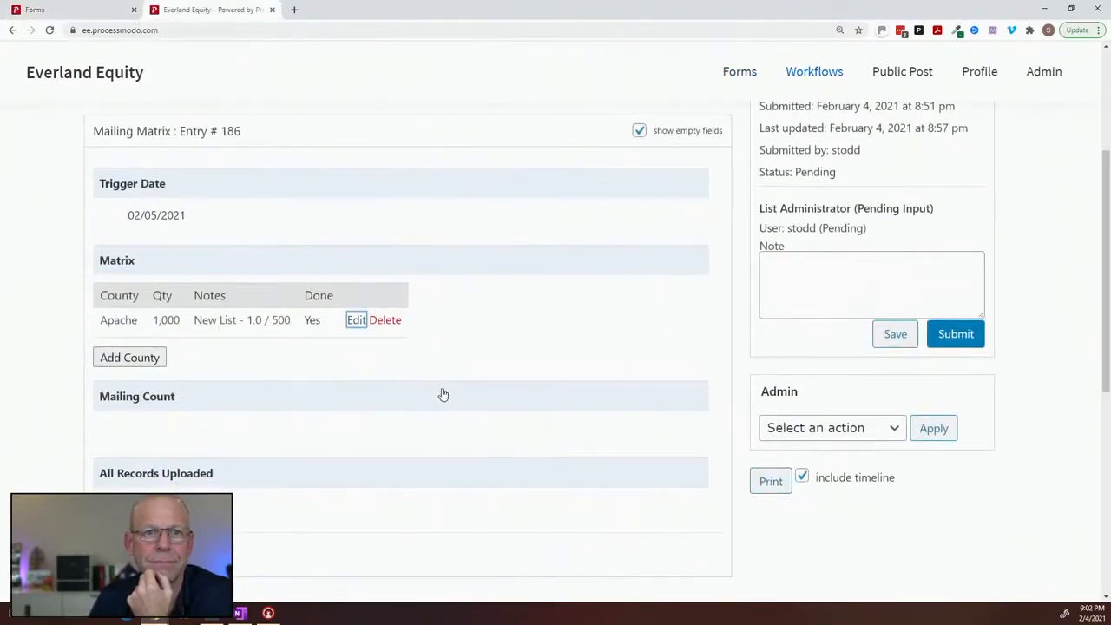
pyautogui.scroll(-2, 443, 395)
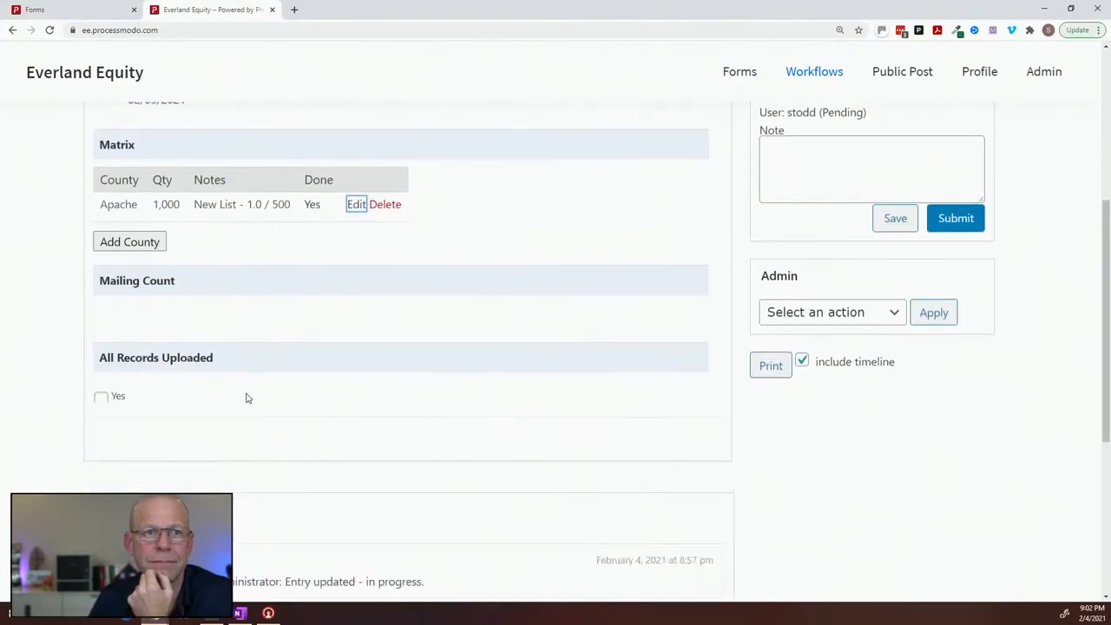
pyautogui.click(100, 397)
pyautogui.scroll(3, 639, 352)
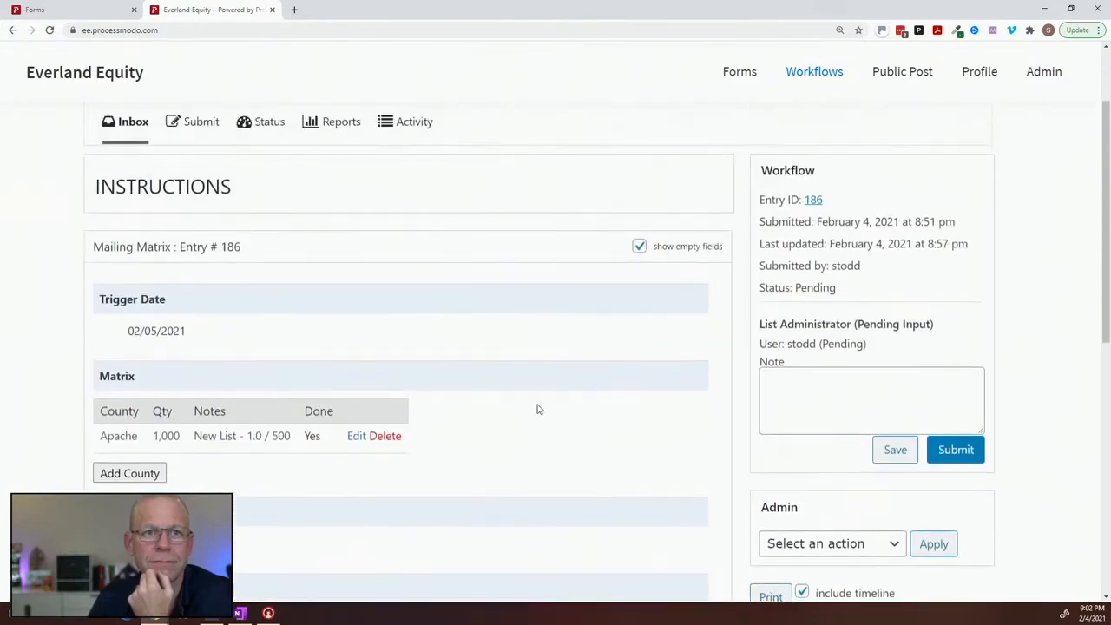
pyautogui.scroll(-1, 366, 424)
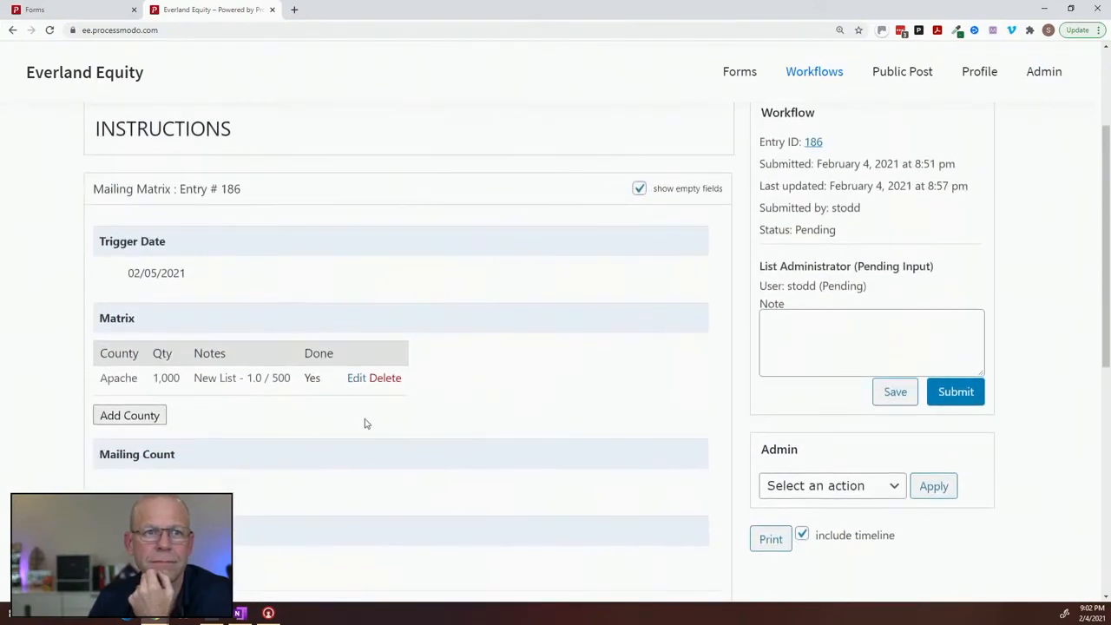
pyautogui.click(156, 413)
pyautogui.scroll(-3, 350, 385)
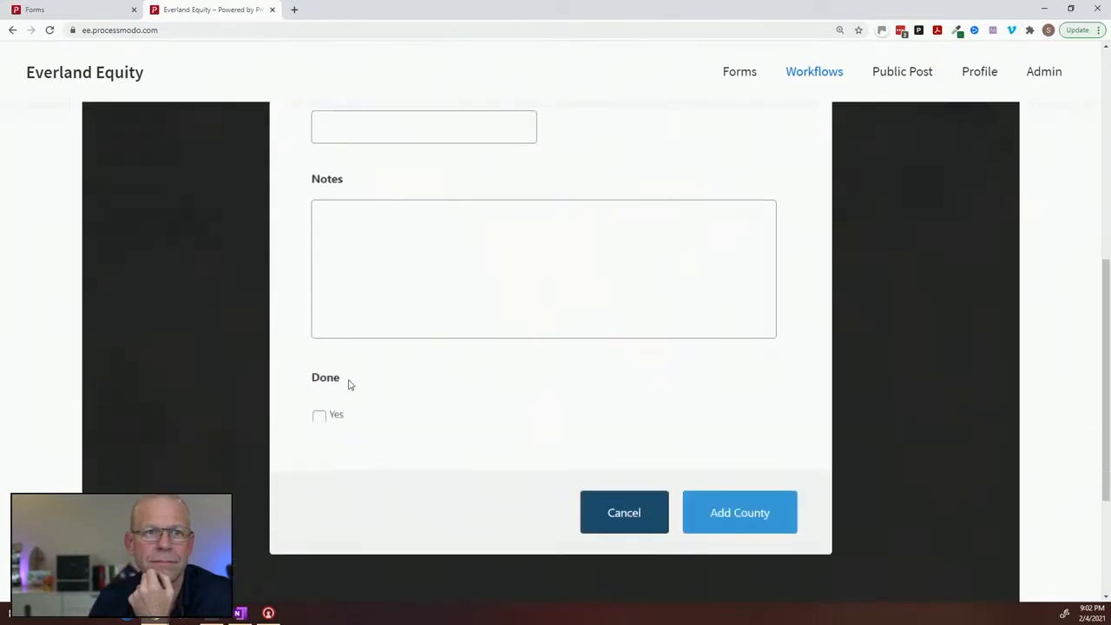
pyautogui.click(615, 477)
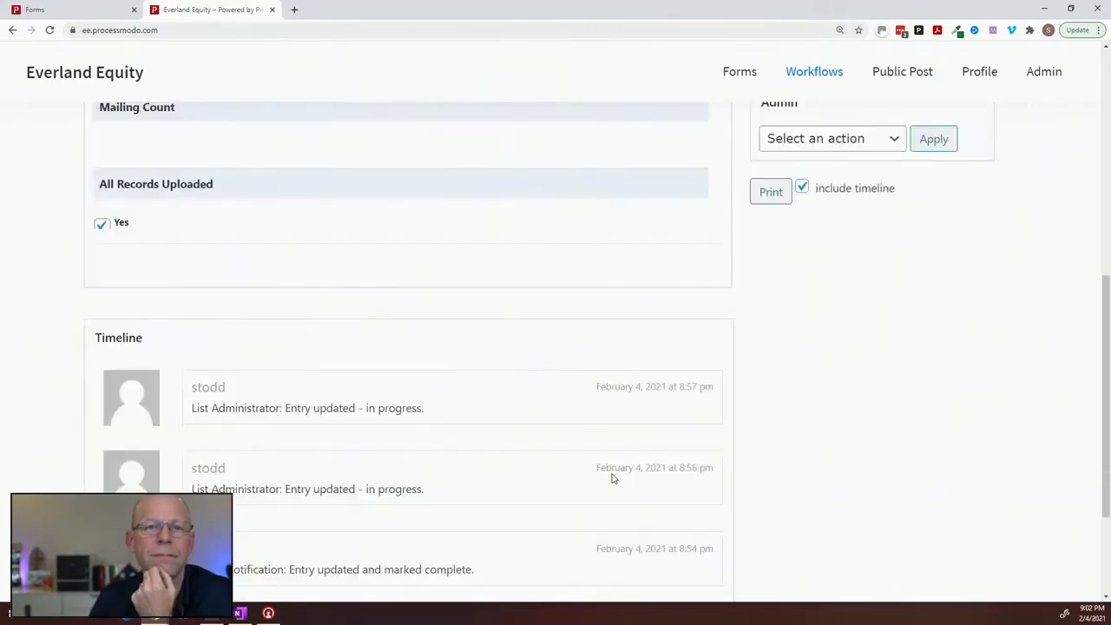
# Submit the List Administrator step of the Mailing Matrix entry and check the calculated Mailing Count on the completed entry.
pyautogui.scroll(5, 612, 477)
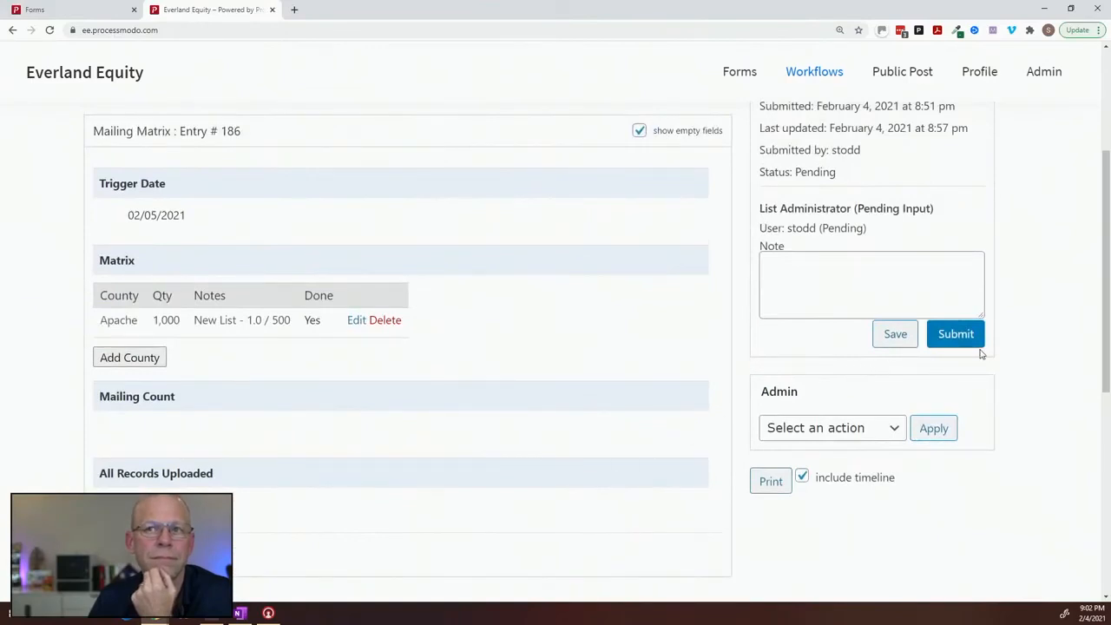
pyautogui.click(956, 335)
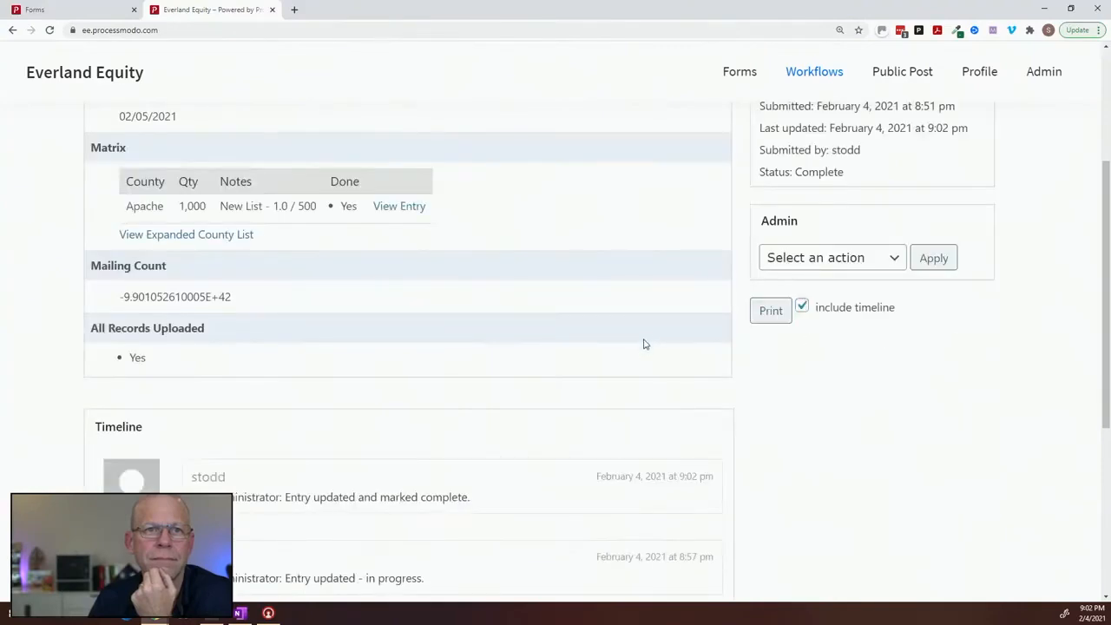
pyautogui.scroll(1, 776, 341)
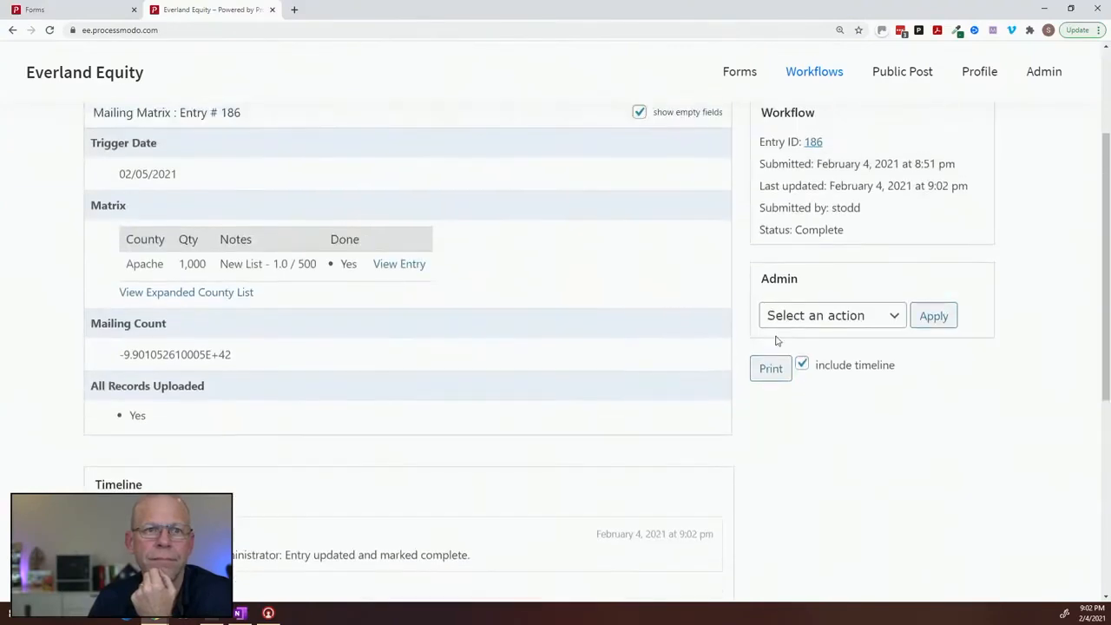
pyautogui.scroll(-3, 773, 343)
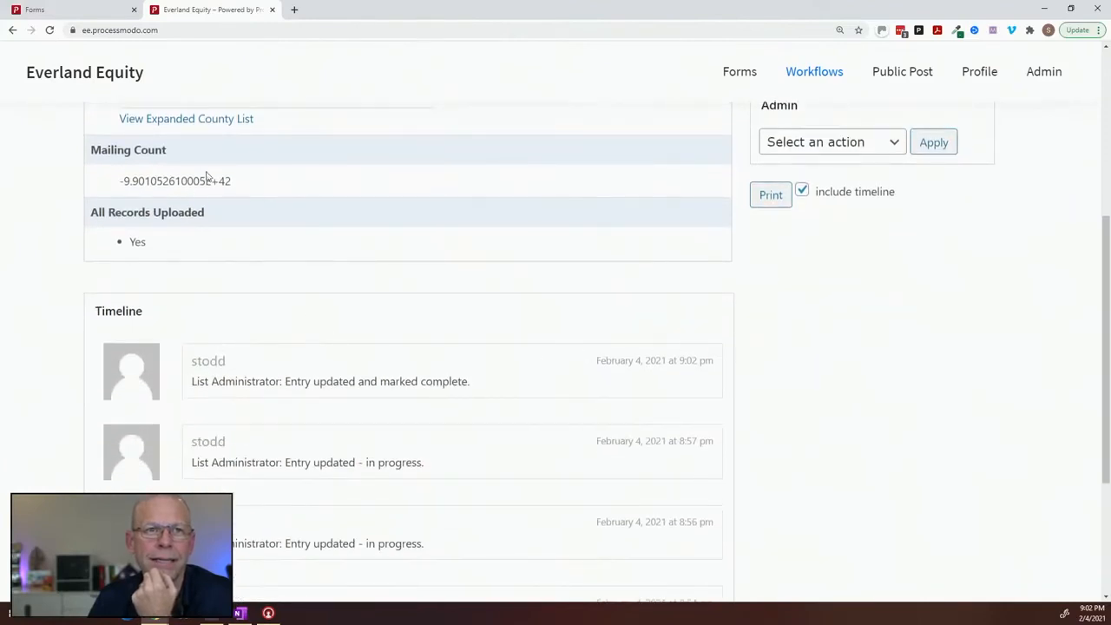
pyautogui.moveTo(233, 184); pyautogui.dragTo(114, 188)
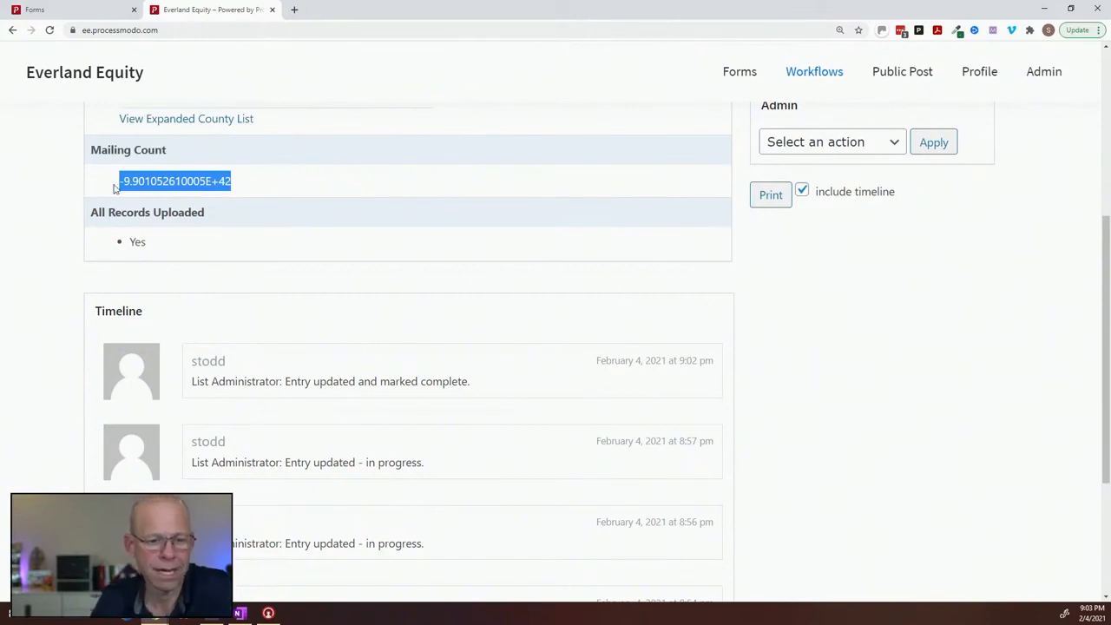
pyautogui.scroll(3, 373, 251)
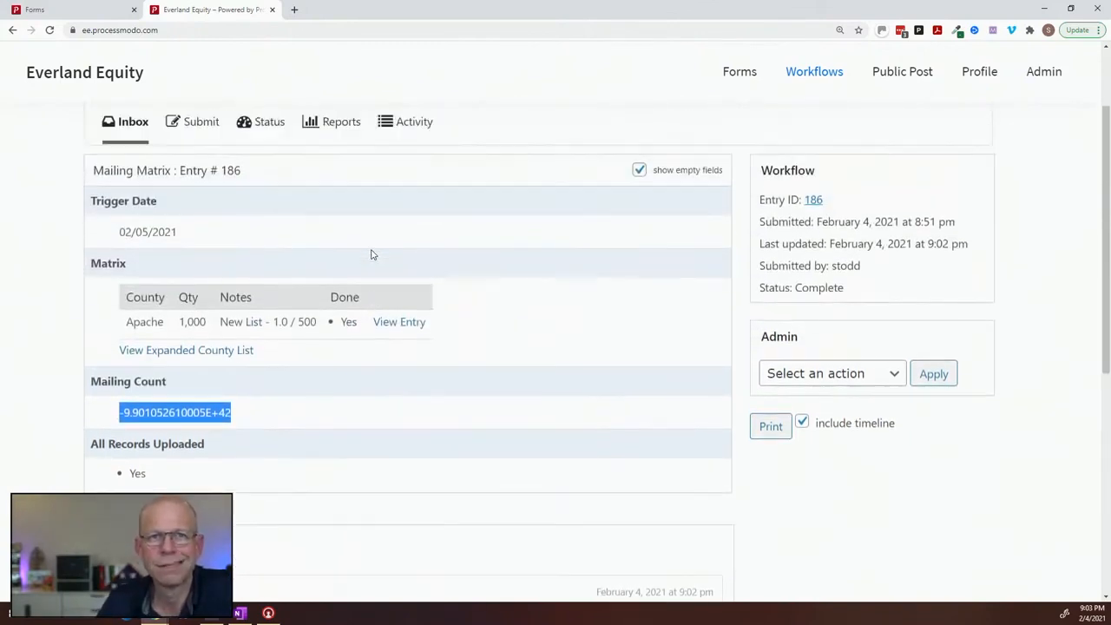
# View the Apache county's own entry from the matrix and review its County, Qty, Notes and Done values.
pyautogui.click(384, 326)
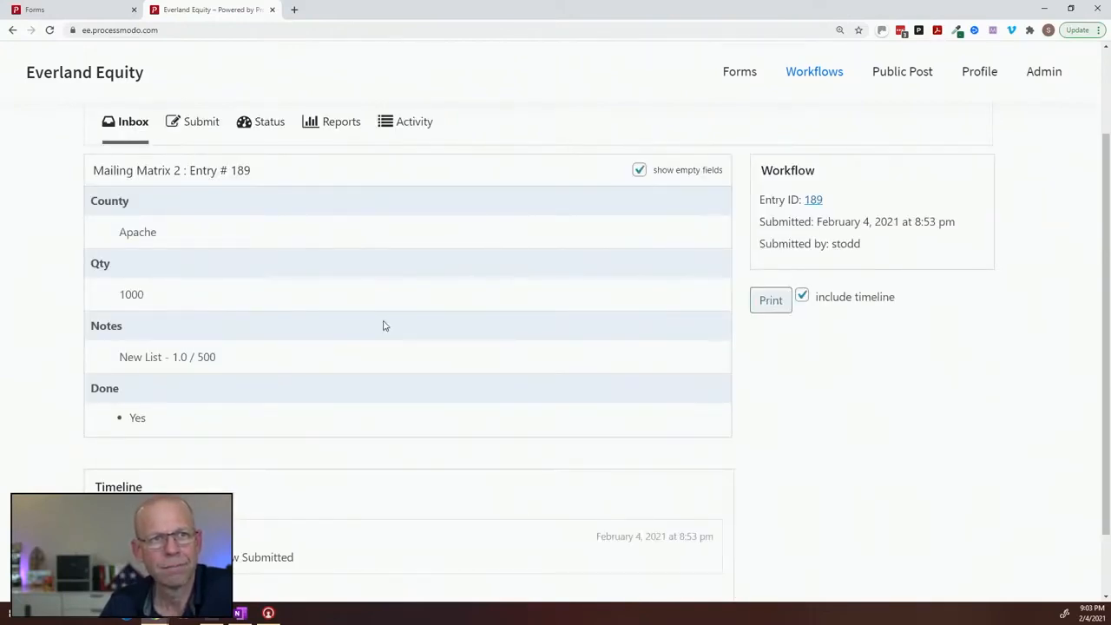
pyautogui.scroll(-2, 385, 326)
pyautogui.scroll(3, 385, 326)
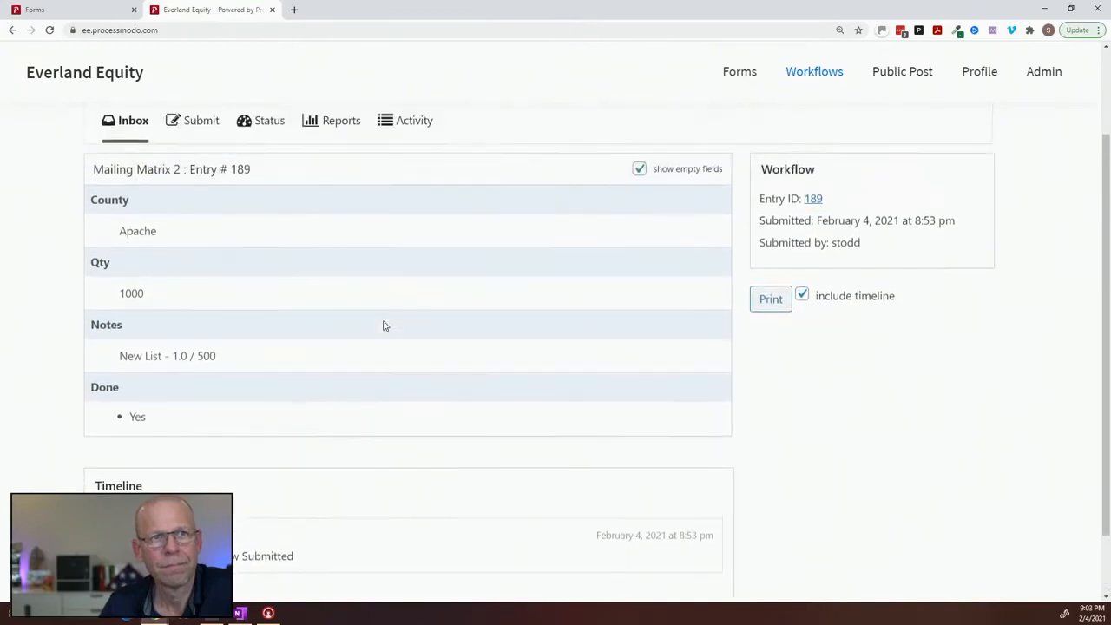
pyautogui.scroll(1, 385, 325)
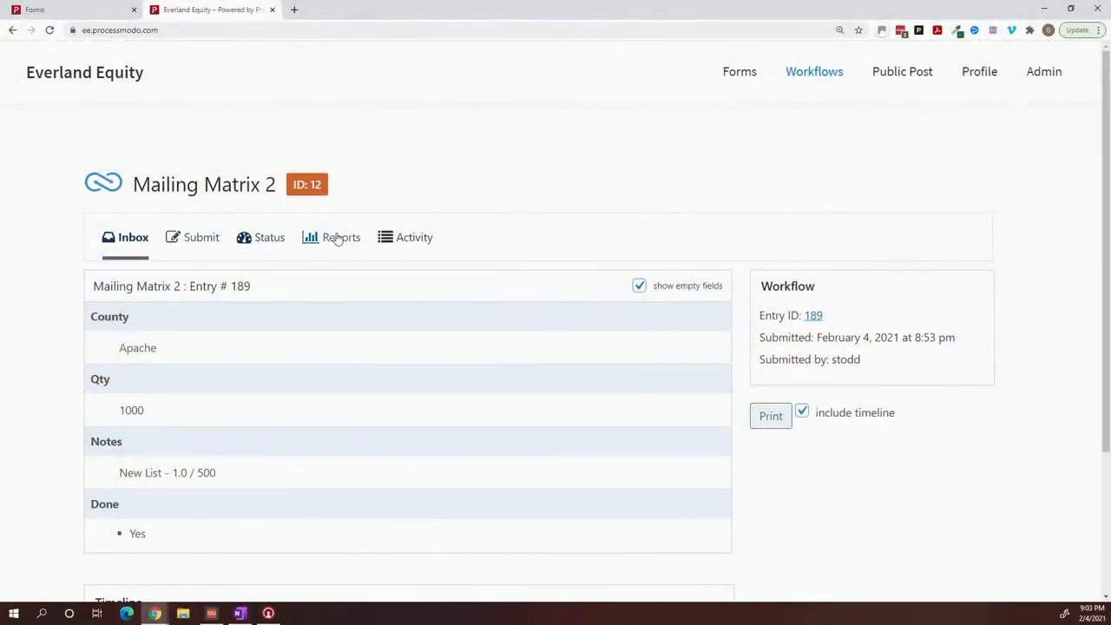
# Check the workflow inbox and open the completed Mailing Matrix entry from the workflow status list.
pyautogui.click(134, 245)
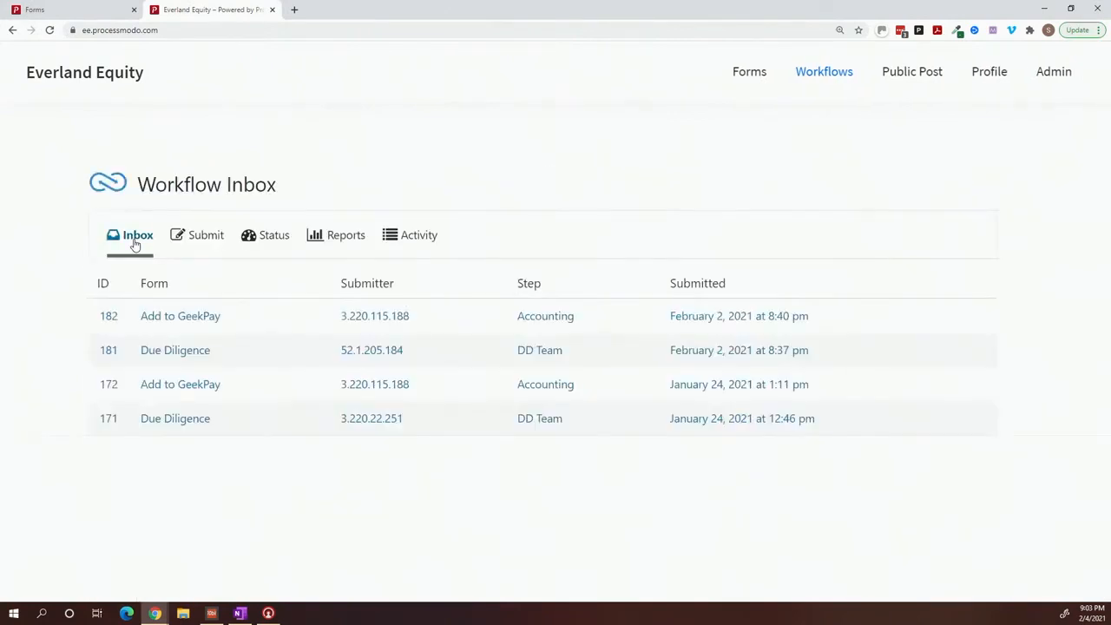
pyautogui.click(283, 247)
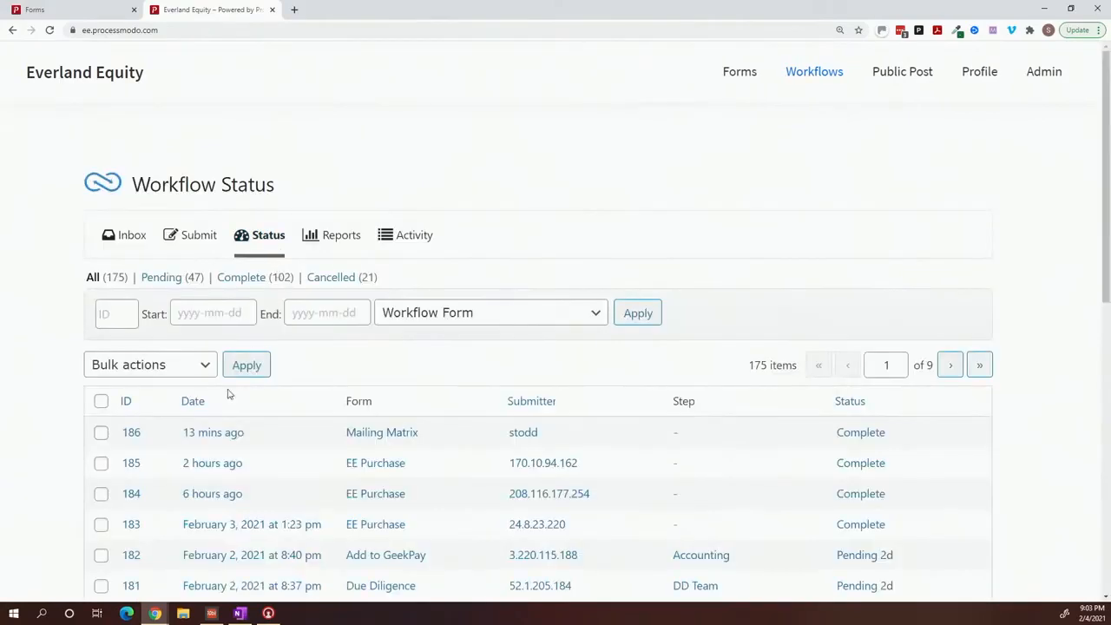
pyautogui.click(230, 434)
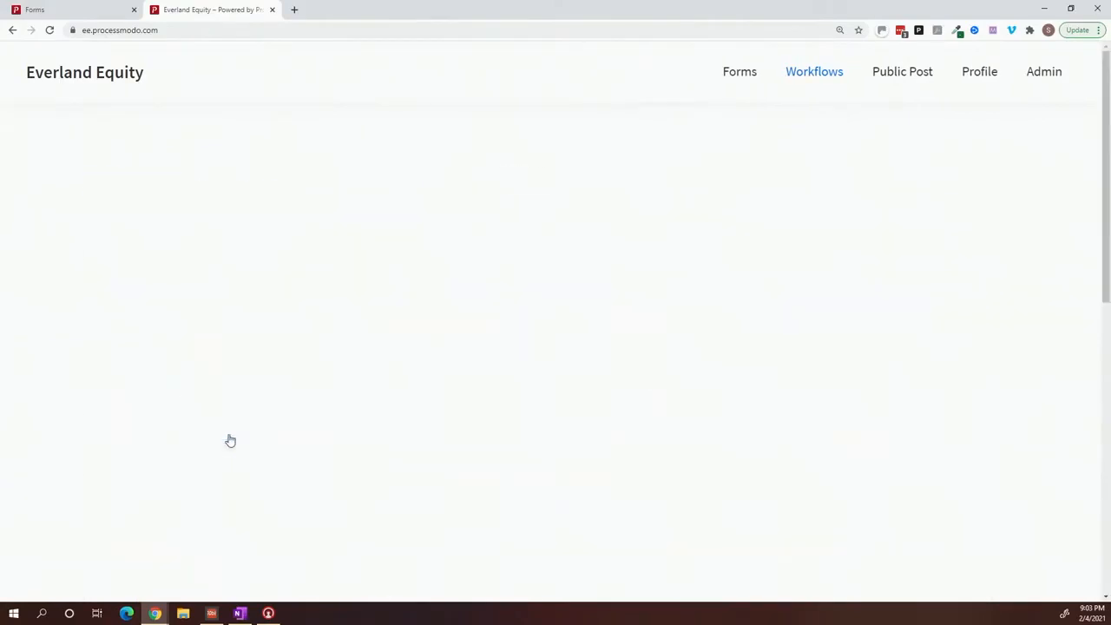
# Review the completed entry's matrix and Mailing Count, view the expanded county list, and return to the entry.
pyautogui.scroll(-1, 405, 379)
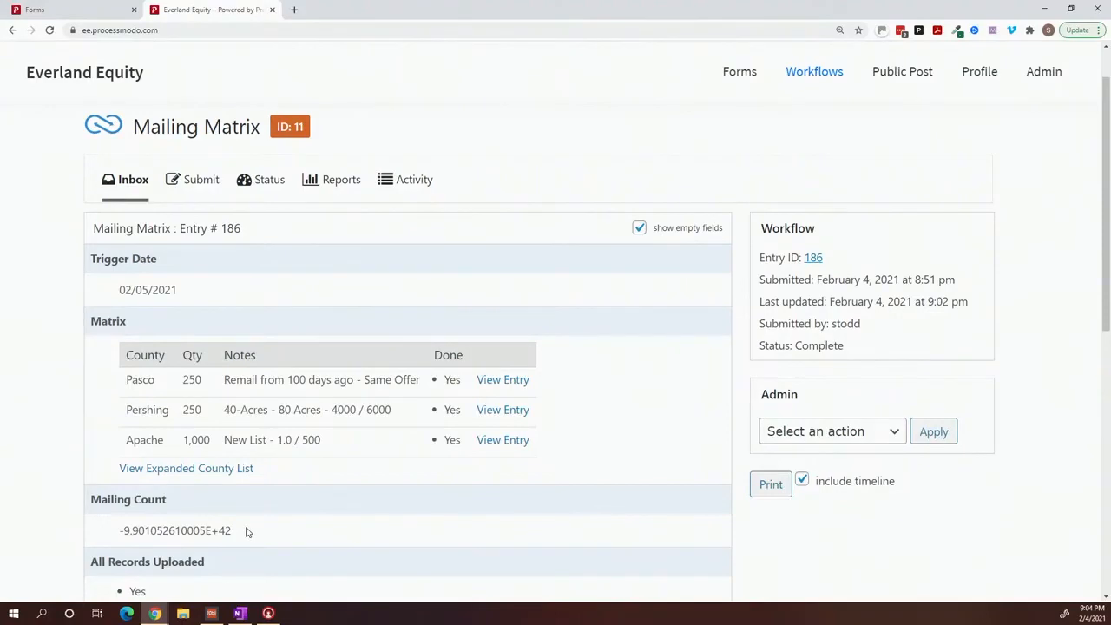
pyautogui.scroll(-1, 247, 533)
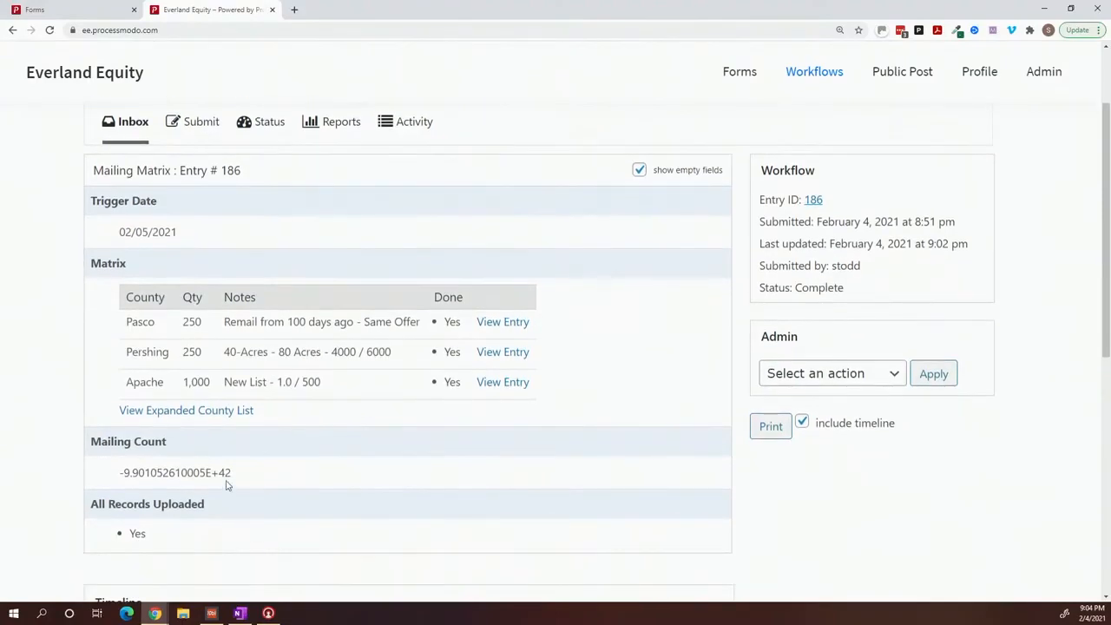
pyautogui.click(180, 414)
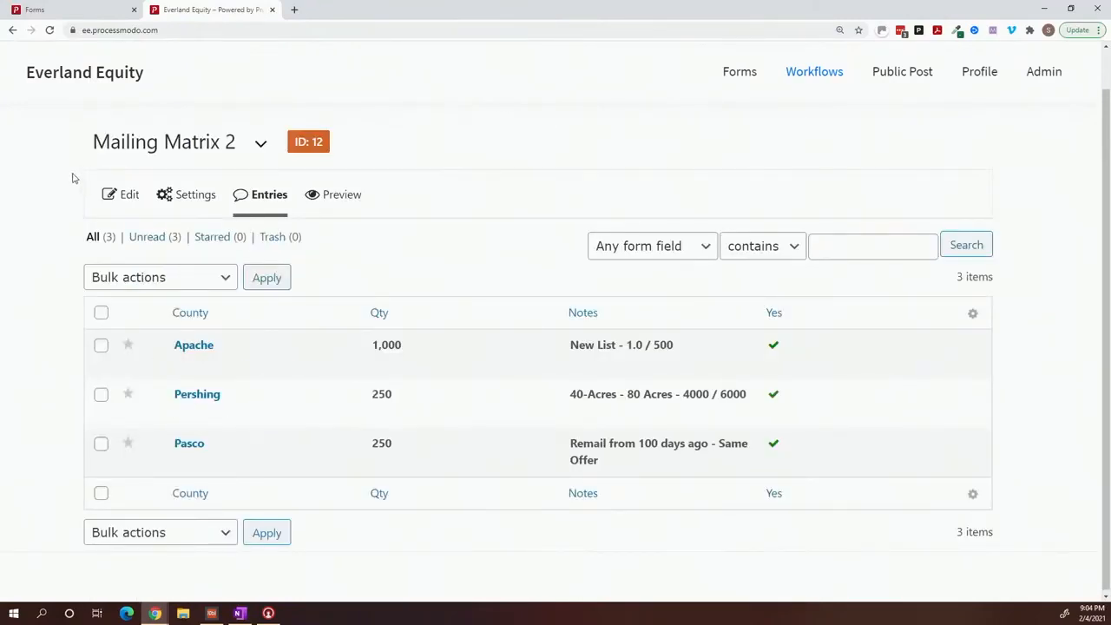
pyautogui.click(13, 29)
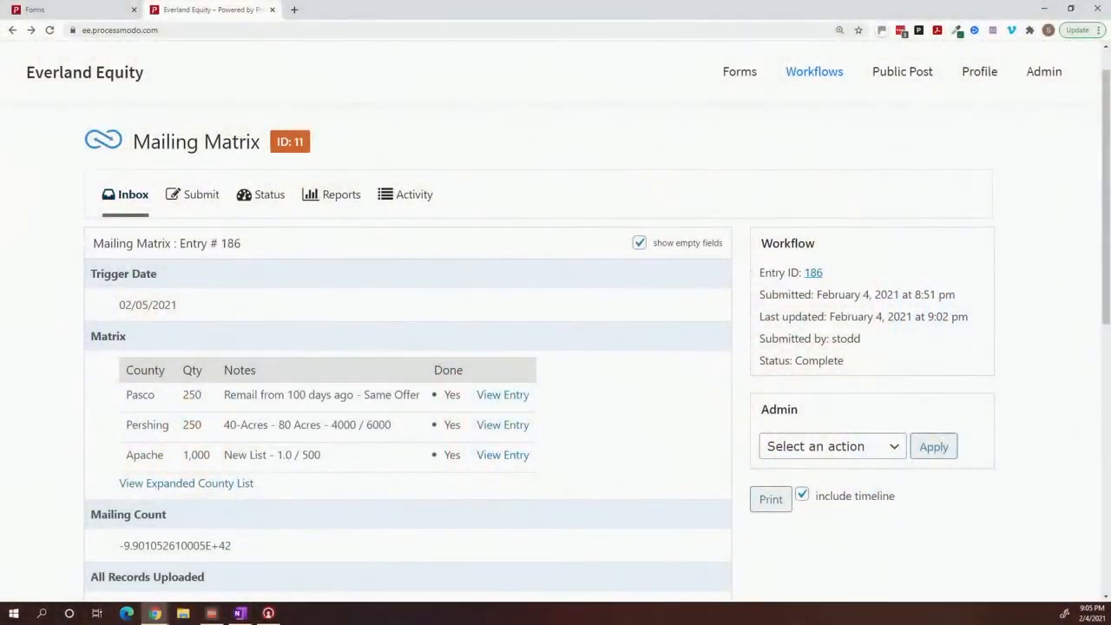
# Open the workflow reports and filter them to the Mailing Matrix form, grouped by Step.
pyautogui.click(317, 196)
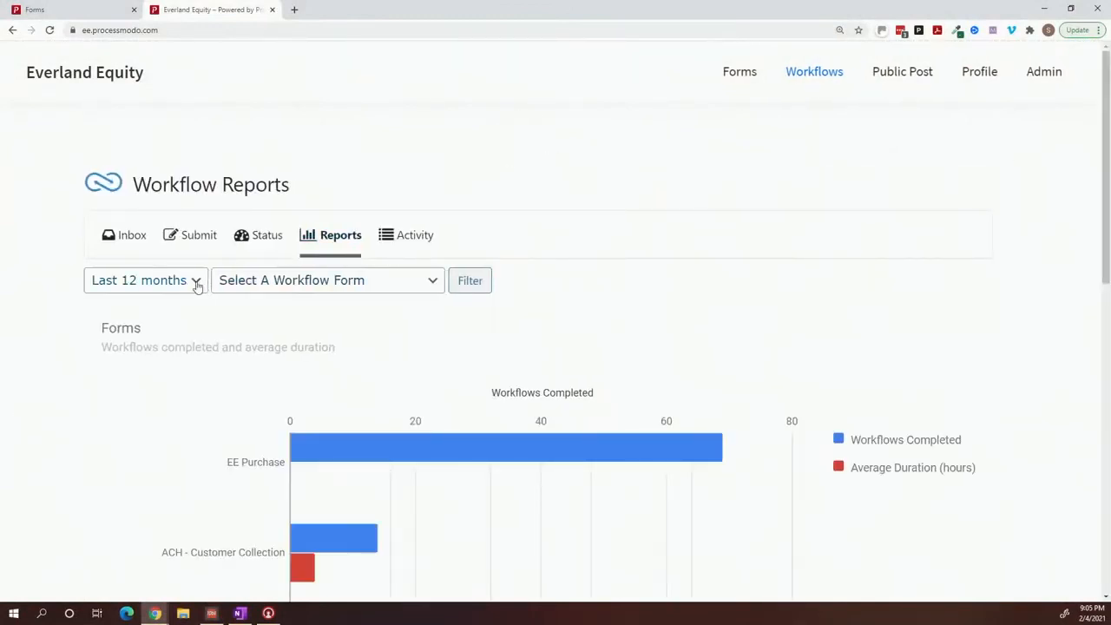
pyautogui.click(266, 286)
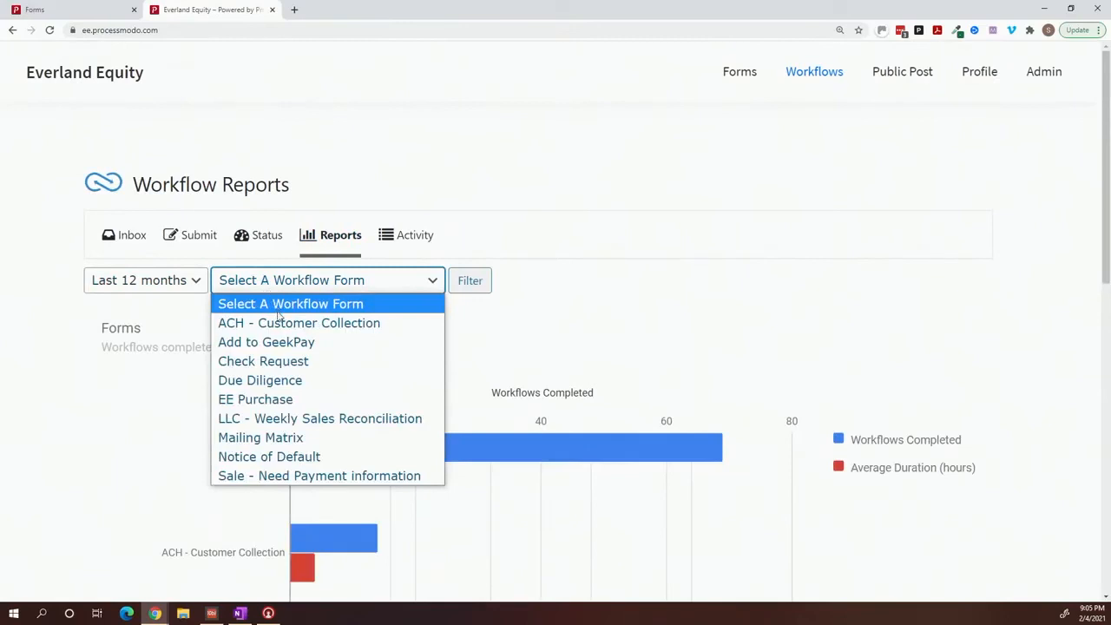
pyautogui.click(285, 438)
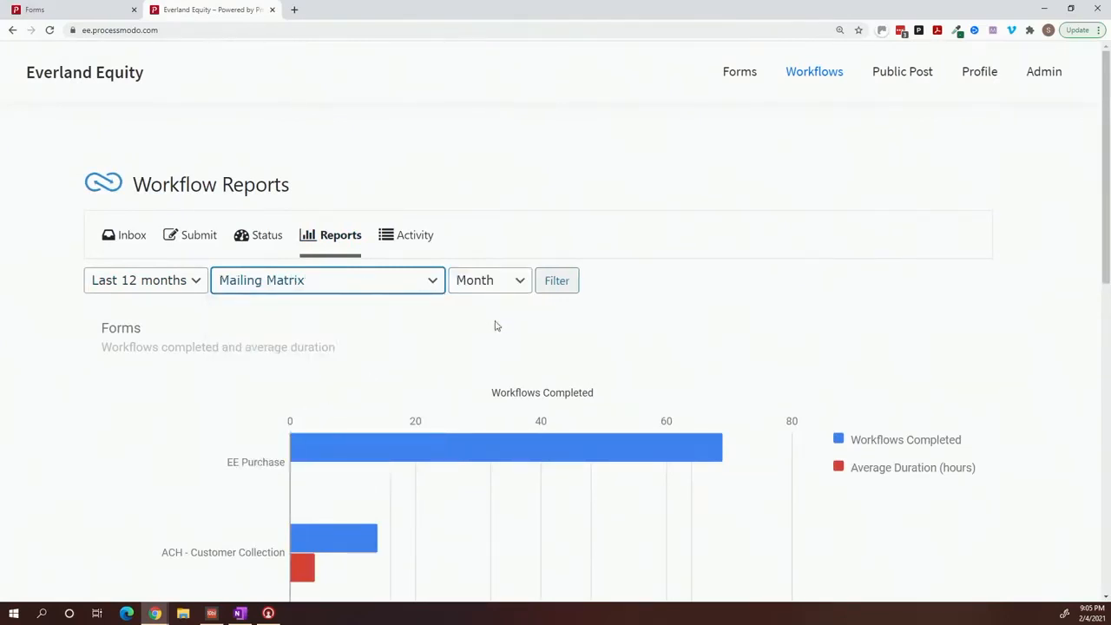
pyautogui.click(528, 279)
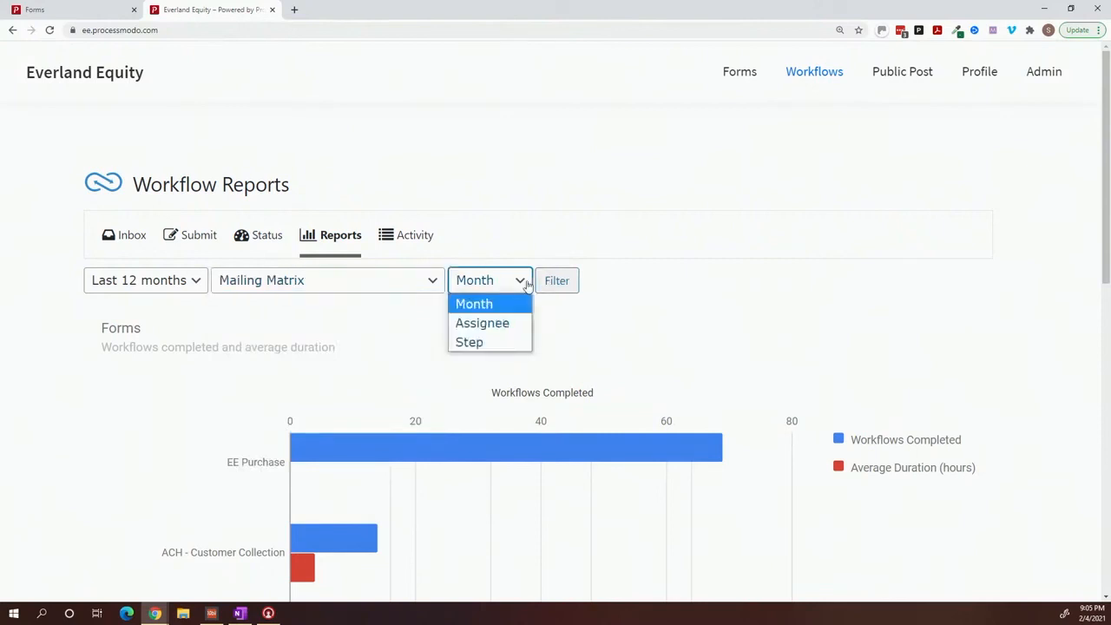
pyautogui.click(499, 325)
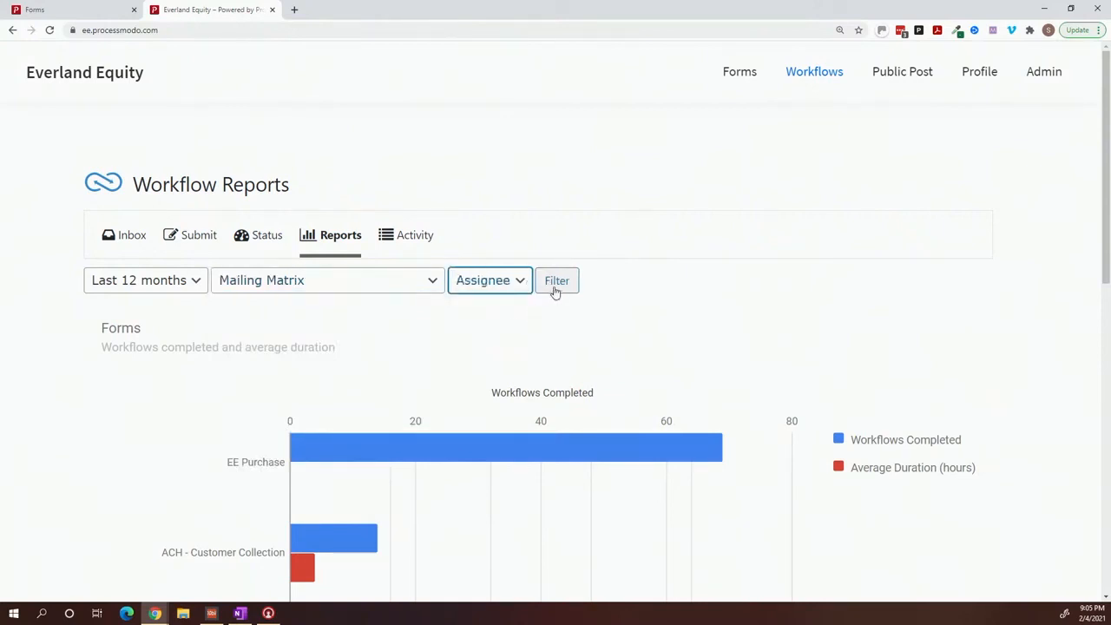
pyautogui.click(517, 281)
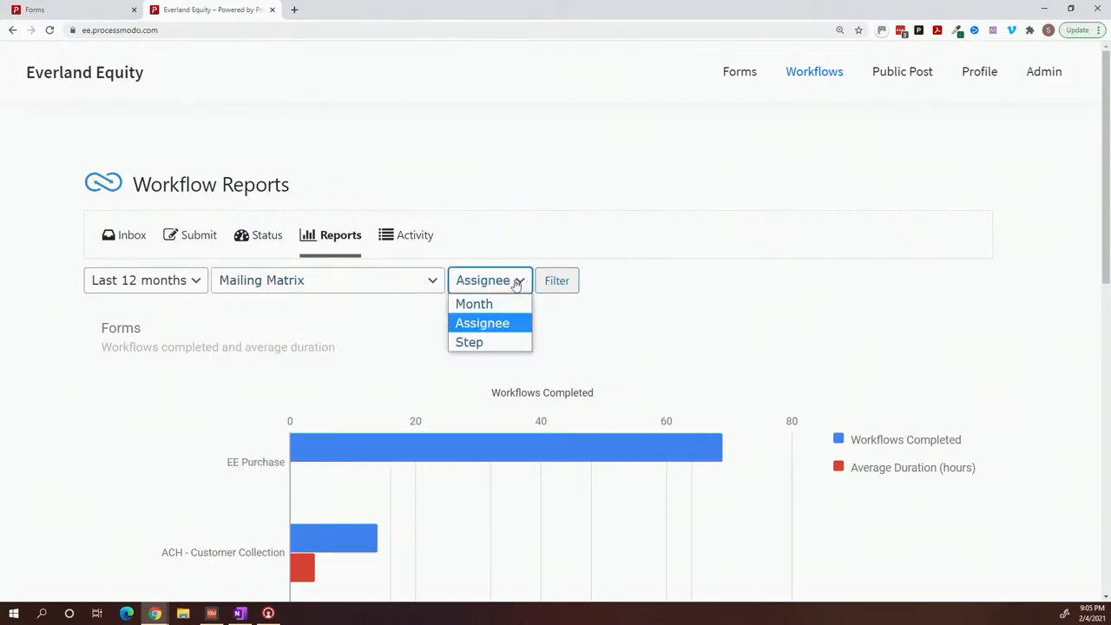
pyautogui.click(488, 343)
pyautogui.click(699, 281)
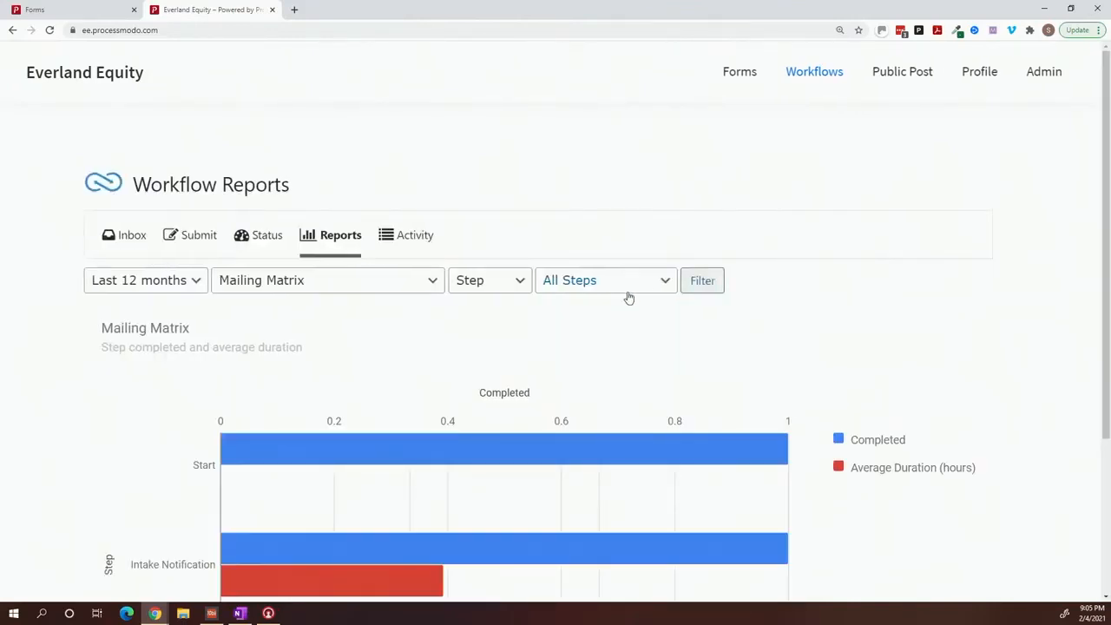
# Examine the completed counts and average durations of the Intake Notification and List Administrator steps in the Mailing Matrix chart.
pyautogui.scroll(-3, 620, 316)
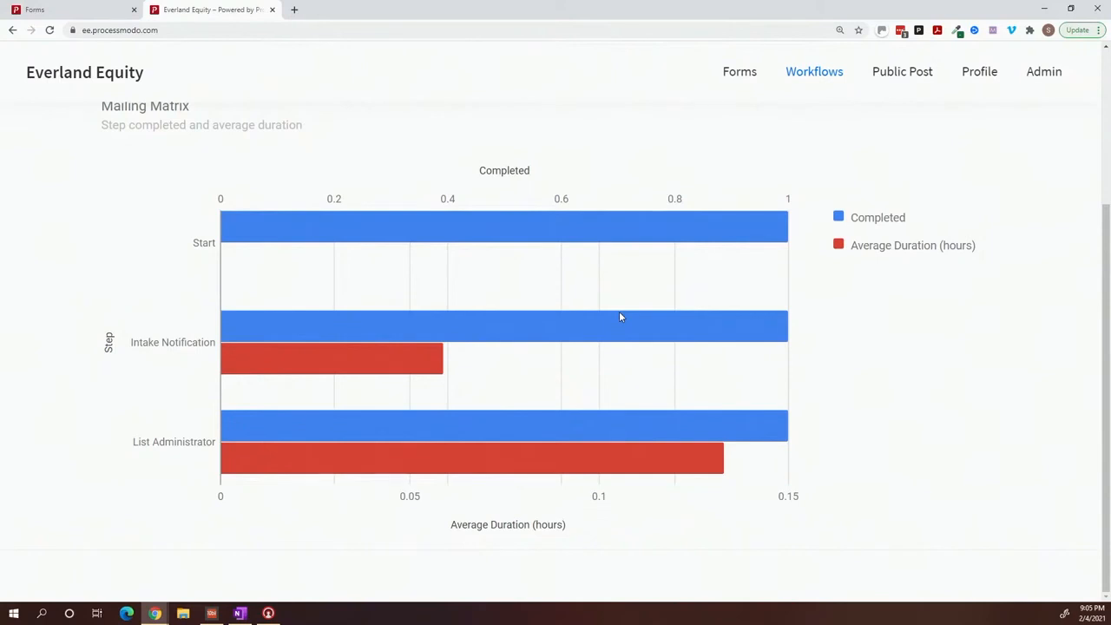
pyautogui.moveTo(714, 244)
pyautogui.moveTo(510, 340)
pyautogui.moveTo(424, 360)
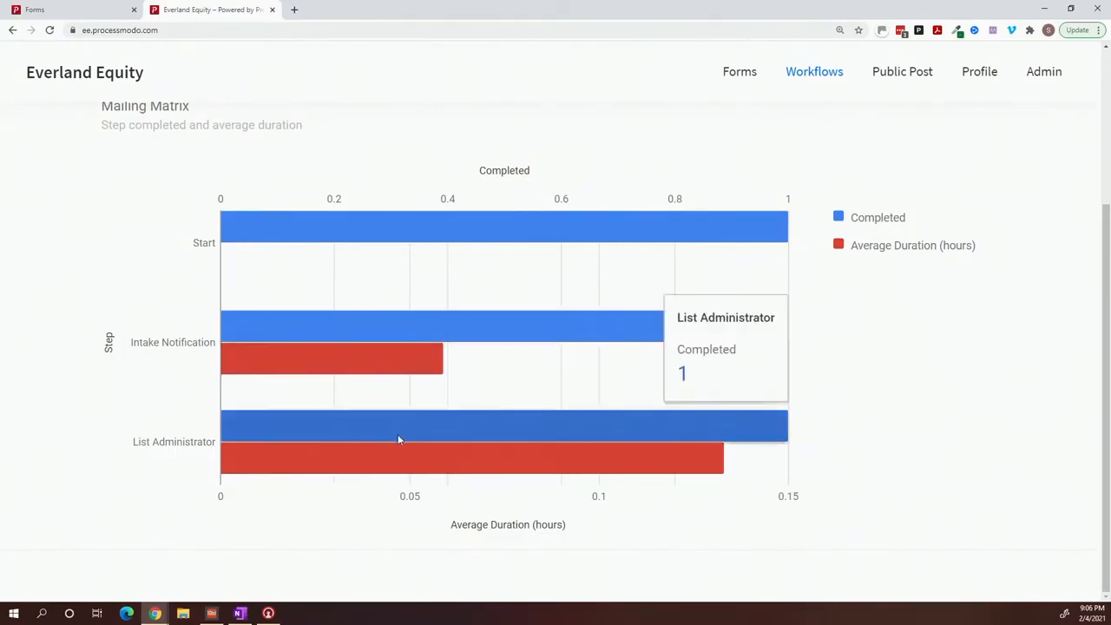
pyautogui.moveTo(392, 456)
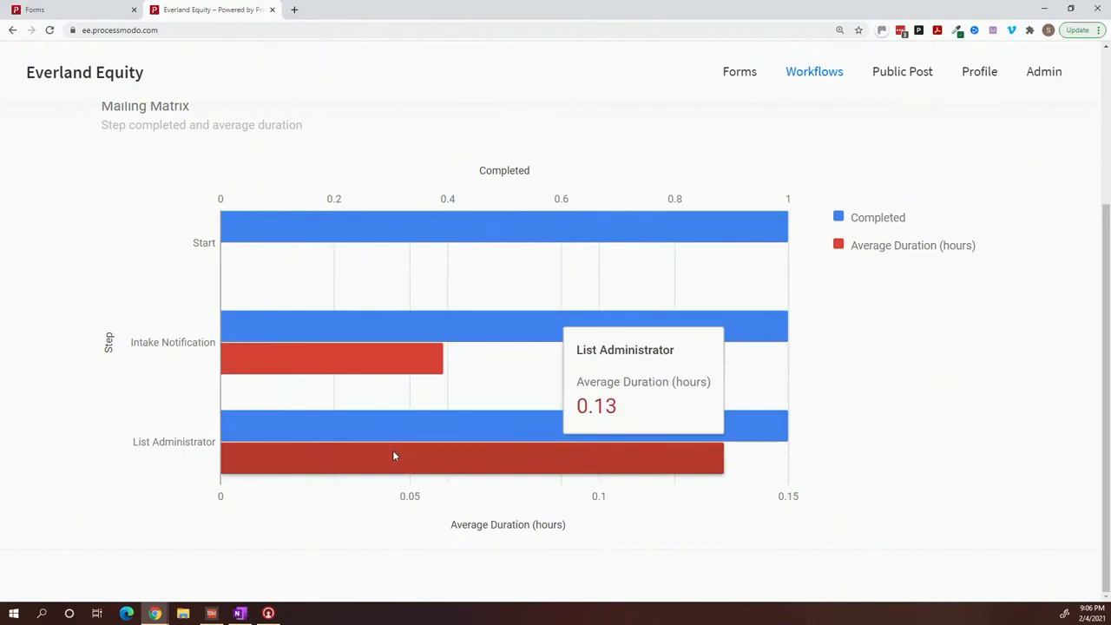